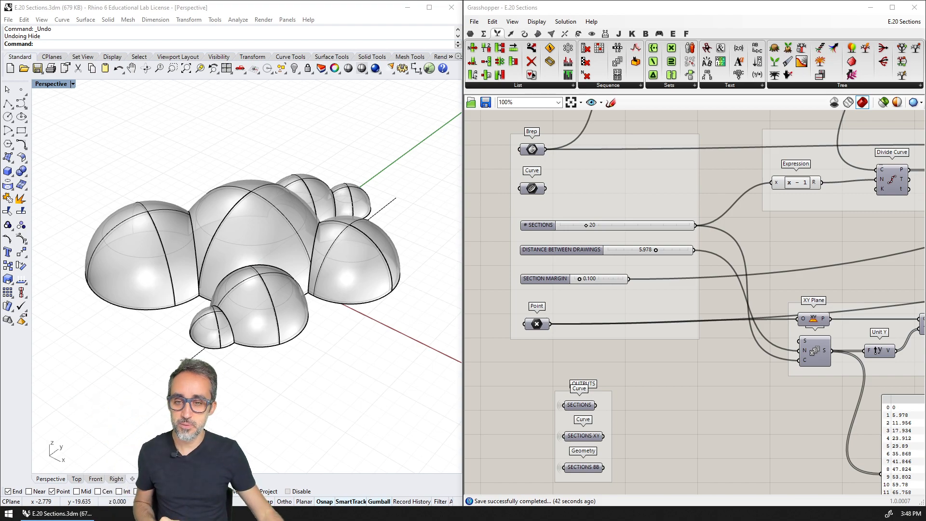
# - Turn on the preview of the SECTIONS output to show the section curves on the dome cluster
pyautogui.moveTo(234, 376); pyautogui.dragTo(268, 264, button='right')
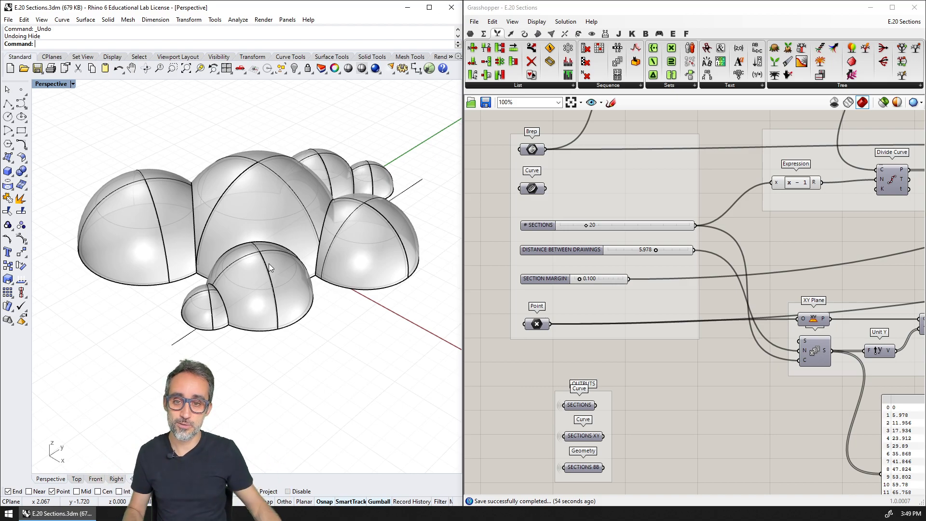
pyautogui.click(582, 405)
pyautogui.hotkey('ctrl', 'q')
pyautogui.moveTo(328, 314)
pyautogui.mouseDown(button='right')
pyautogui.moveTo(312, 332)
pyautogui.moveTo(318, 328)
pyautogui.mouseUp(button='right')
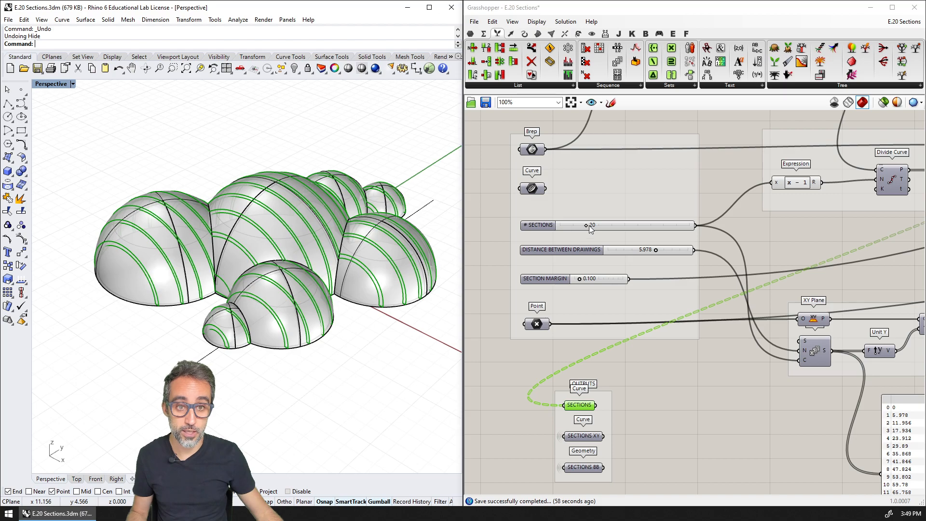
# - Try 18 for the # SECTIONS slider and restore it to 20
pyautogui.scroll(2, 587, 224)
pyautogui.moveTo(586, 225)
pyautogui.mouseDown()
pyautogui.moveTo(619, 225)
pyautogui.moveTo(582, 225)
pyautogui.mouseUp()
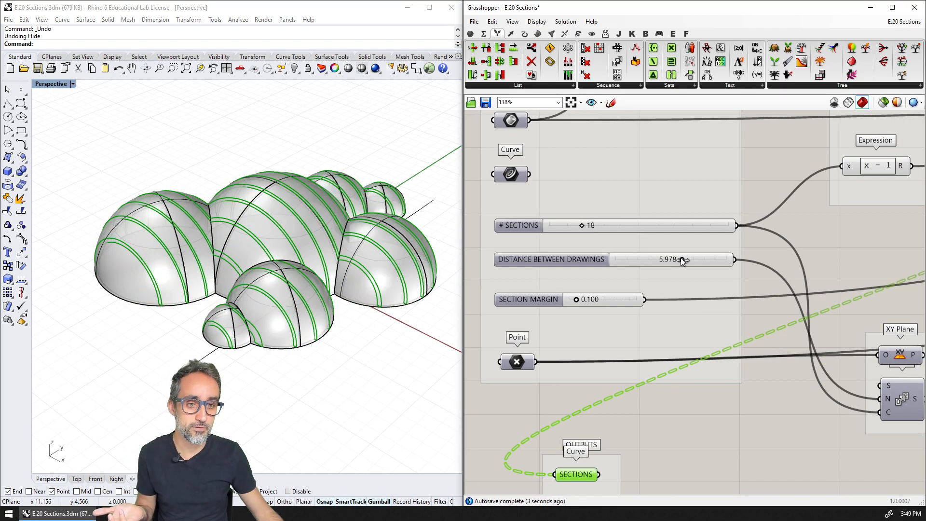
pyautogui.moveTo(581, 226); pyautogui.dragTo(586, 226)
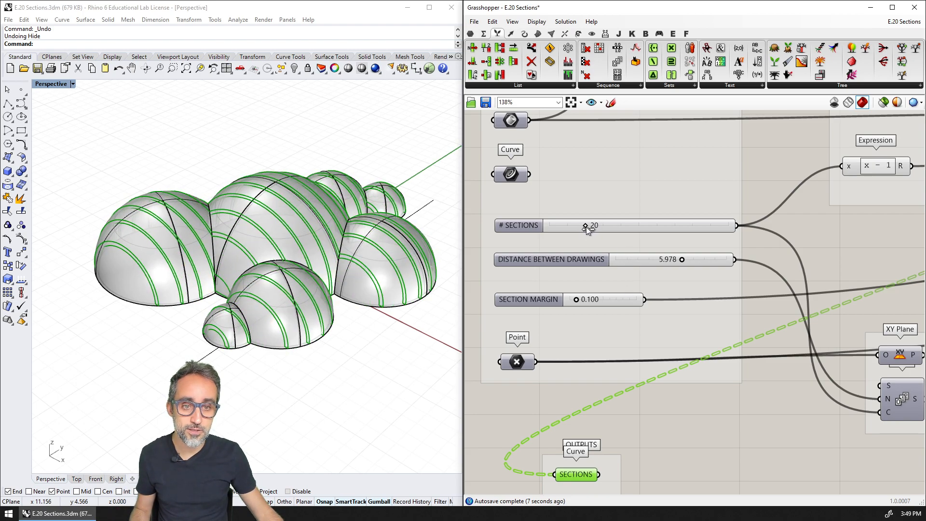
# - Display the flattened section curves of the SECTIONS XY output beside the dome cluster
pyautogui.moveTo(420, 347); pyautogui.dragTo(298, 266, button='right')
pyautogui.scroll(-5, 298, 271)
pyautogui.keyDown('shift'); pyautogui.moveTo(433, 331); pyautogui.dragTo(389, 273, button='right'); pyautogui.keyUp('shift')
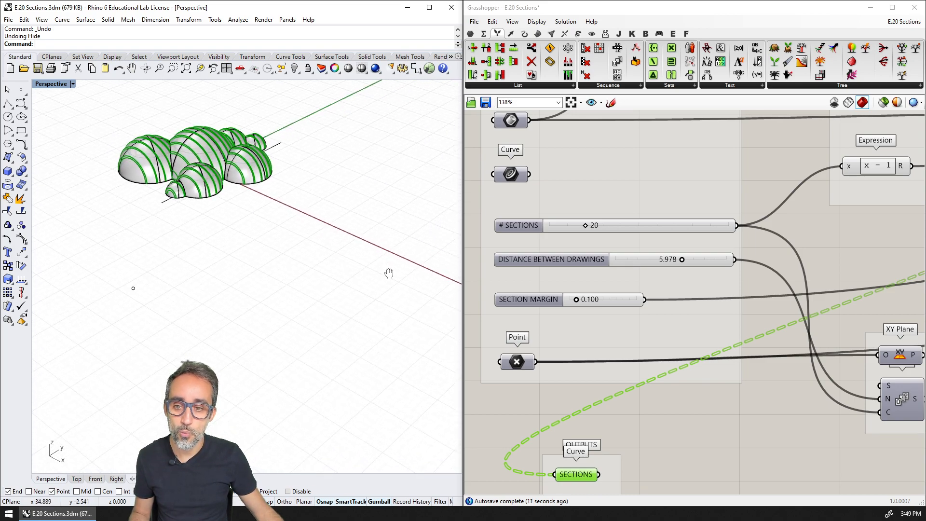
pyautogui.keyDown('shift'); pyautogui.moveTo(316, 282); pyautogui.dragTo(337, 311, button='right'); pyautogui.keyUp('shift')
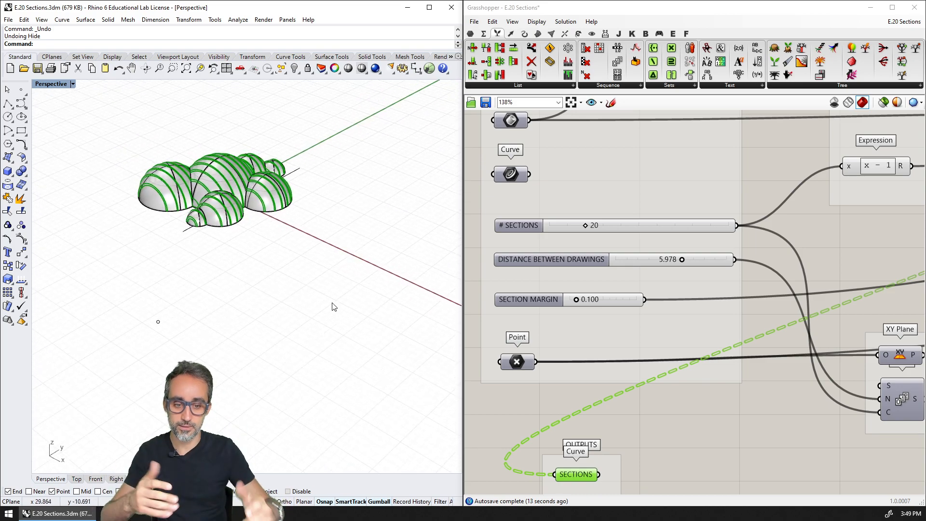
pyautogui.moveTo(626, 381); pyautogui.dragTo(627, 292, button='right')
pyautogui.click(575, 427)
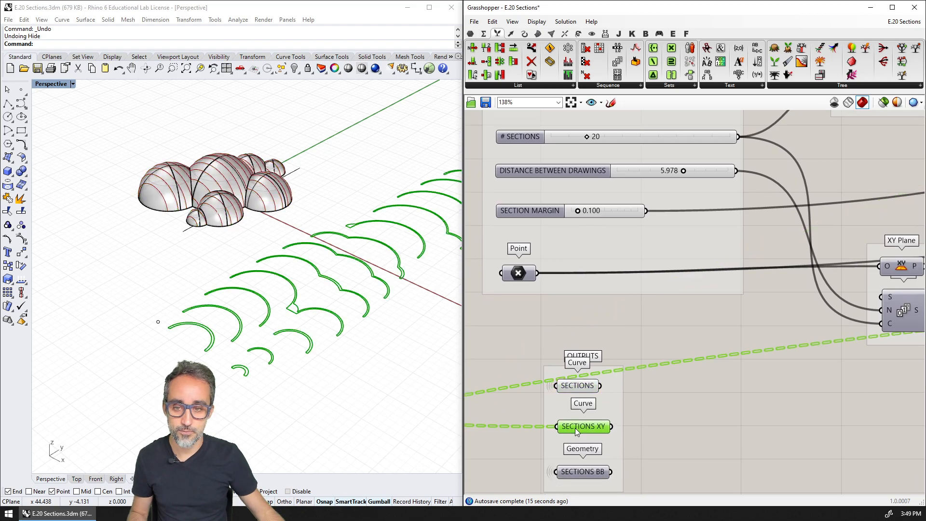
pyautogui.scroll(-2, 380, 349)
pyautogui.moveTo(343, 348); pyautogui.dragTo(293, 365, button='right')
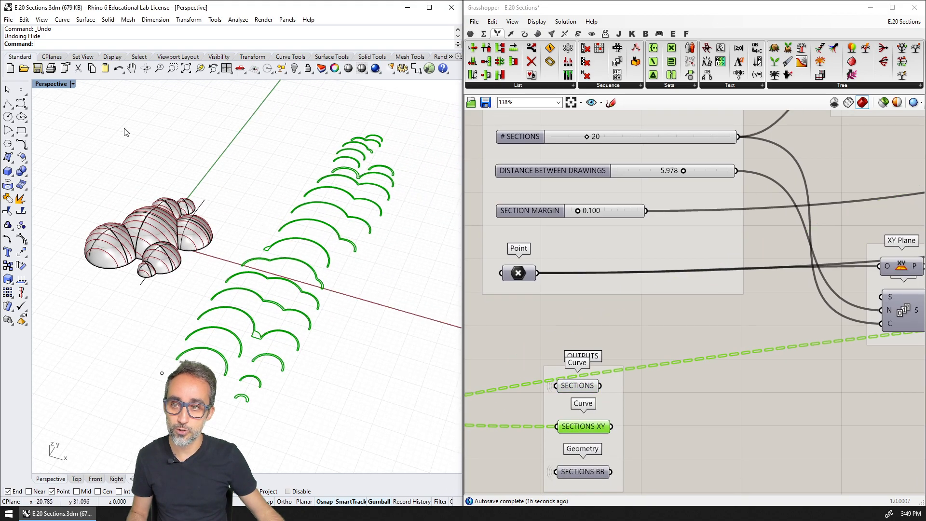
# - Switch the model view from Perspective to Top and frame the flattened section curves
pyautogui.doubleClick(50, 83)
pyautogui.click(40, 84)
pyautogui.doubleClick(41, 84)
pyautogui.scroll(4, 283, 352)
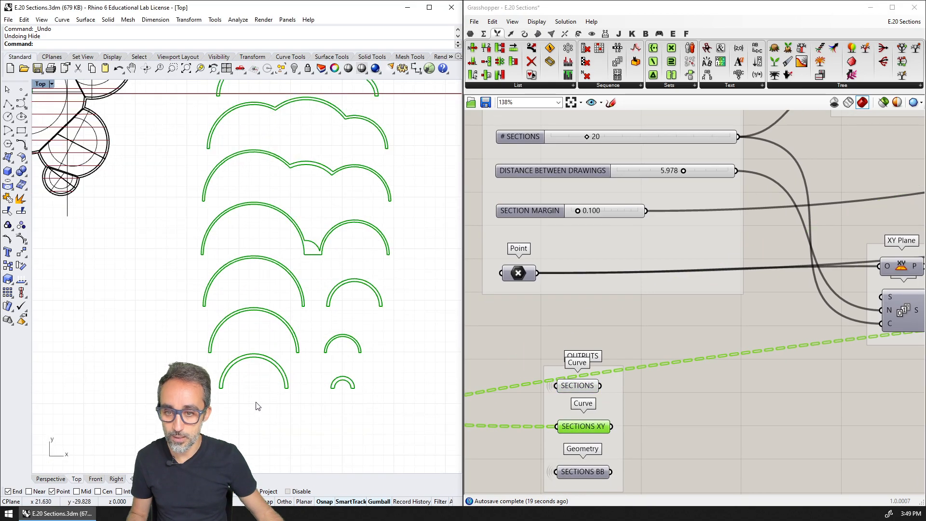
pyautogui.scroll(-2, 289, 376)
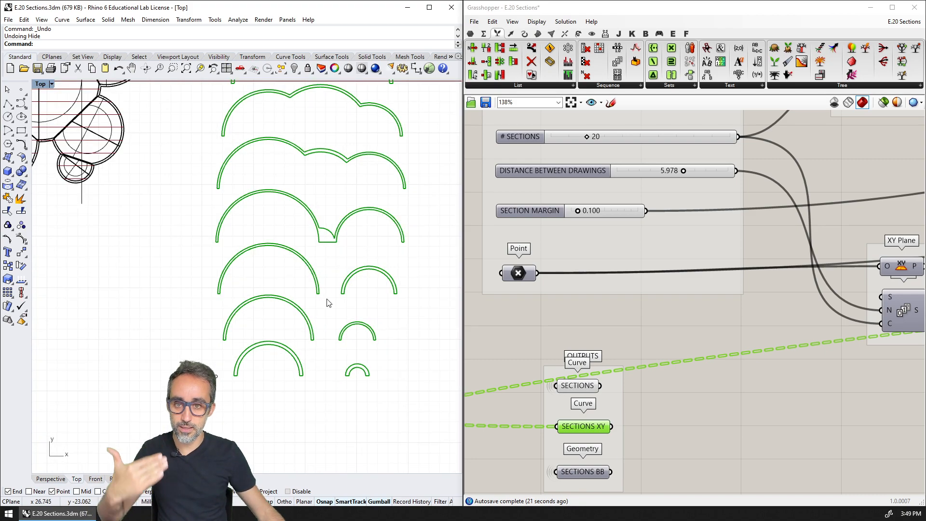
# - Examine the whole column of flattened section curves in the Top view, from the first section to the last
pyautogui.moveTo(365, 206); pyautogui.dragTo(337, 352, button='right')
pyautogui.moveTo(334, 220); pyautogui.dragTo(329, 353, button='right')
pyautogui.moveTo(345, 191); pyautogui.dragTo(338, 357, button='right')
pyautogui.moveTo(337, 158); pyautogui.dragTo(328, 283, button='right')
pyautogui.scroll(-1, 328, 283)
pyautogui.scroll(-2, 245, 278)
pyautogui.moveTo(254, 297); pyautogui.dragTo(296, 218, button='right')
pyautogui.scroll(-1, 276, 213)
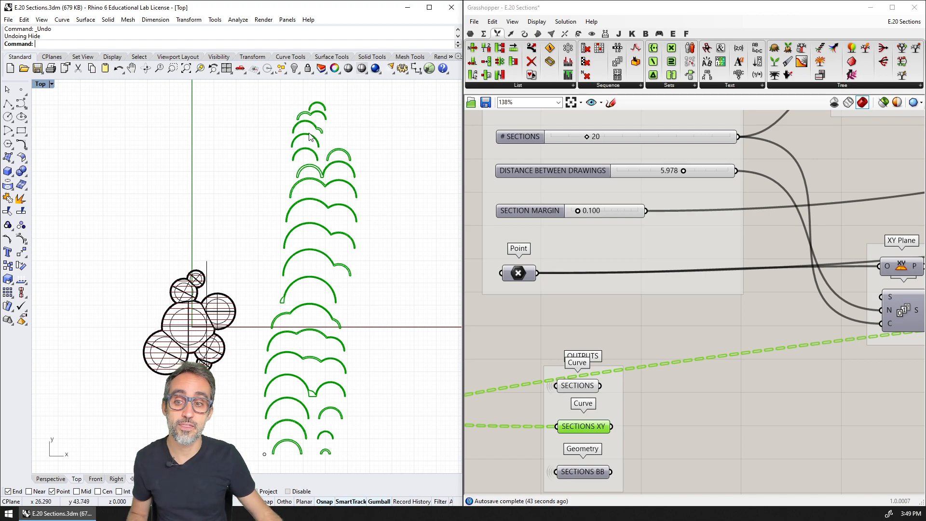
# - Show the bounding boxes of the SECTIONS BB output around the flattened section curves
pyautogui.click(589, 471)
pyautogui.hotkey('ctrl', 'a')
pyautogui.click(524, 424)
pyautogui.click(575, 472)
pyautogui.hotkey('ctrl', 'q')
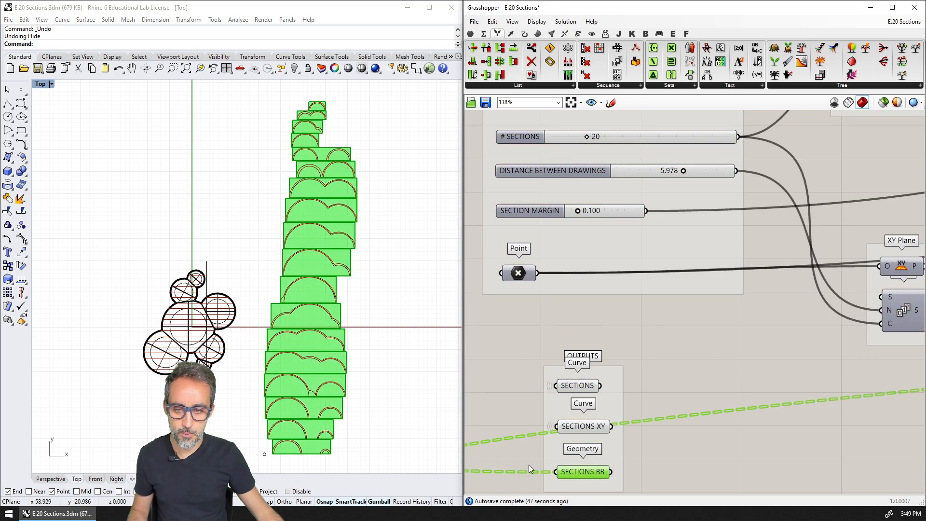
# - Examine the gaps between the bounding boxes of neighbouring section drawings up close
pyautogui.moveTo(349, 435); pyautogui.dragTo(353, 373, button='right')
pyautogui.scroll(5, 314, 391)
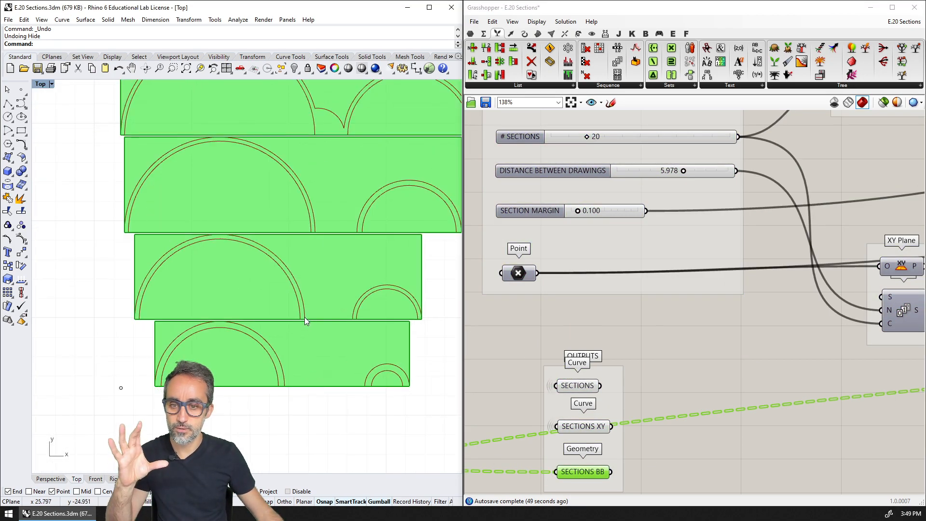
pyautogui.scroll(-2, 304, 248)
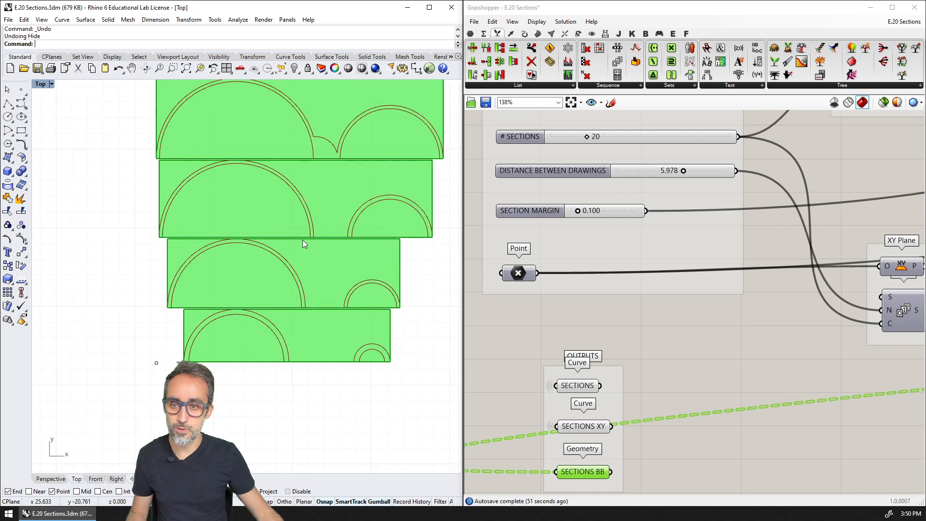
pyautogui.moveTo(301, 235); pyautogui.dragTo(293, 323, button='right')
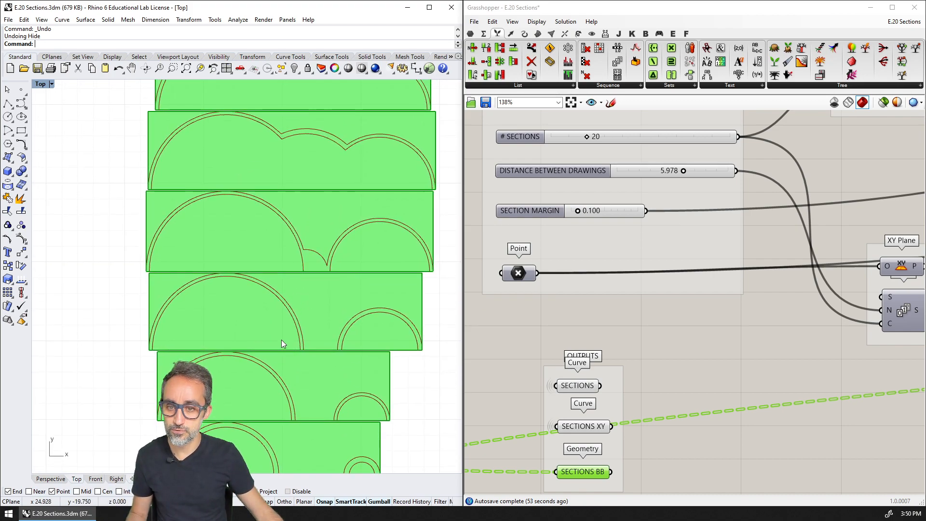
pyautogui.scroll(2, 264, 299)
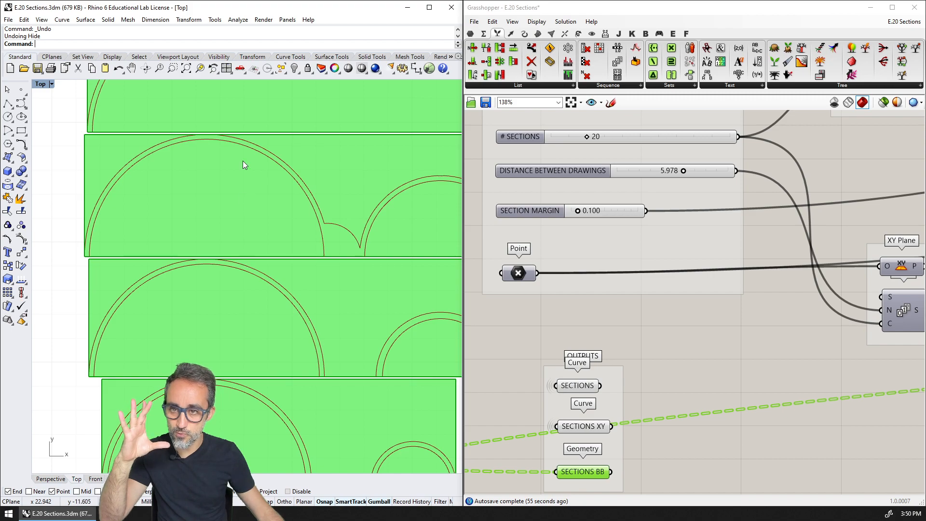
pyautogui.scroll(-2, 249, 229)
pyautogui.scroll(3, 215, 155)
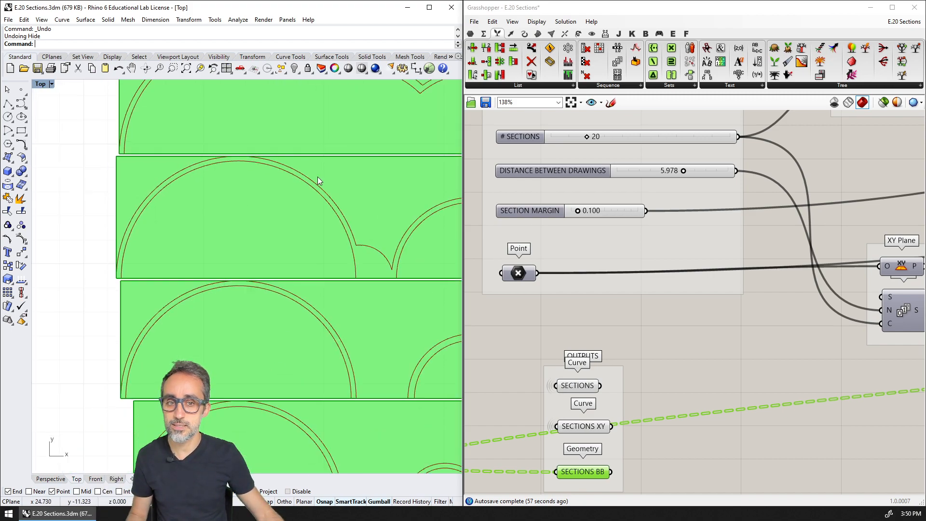
pyautogui.scroll(-1, 314, 182)
# - Set the SECTION MARGIN slider to 0.779 and review the spacing along the column of section boxes
pyautogui.moveTo(577, 210); pyautogui.dragTo(623, 211)
pyautogui.scroll(-10, 333, 239)
pyautogui.moveTo(345, 209); pyautogui.dragTo(332, 323, button='right')
pyautogui.moveTo(351, 220); pyautogui.dragTo(339, 337, button='right')
pyautogui.moveTo(361, 186); pyautogui.dragTo(343, 316, button='right')
pyautogui.moveTo(343, 198); pyautogui.dragTo(330, 301, button='right')
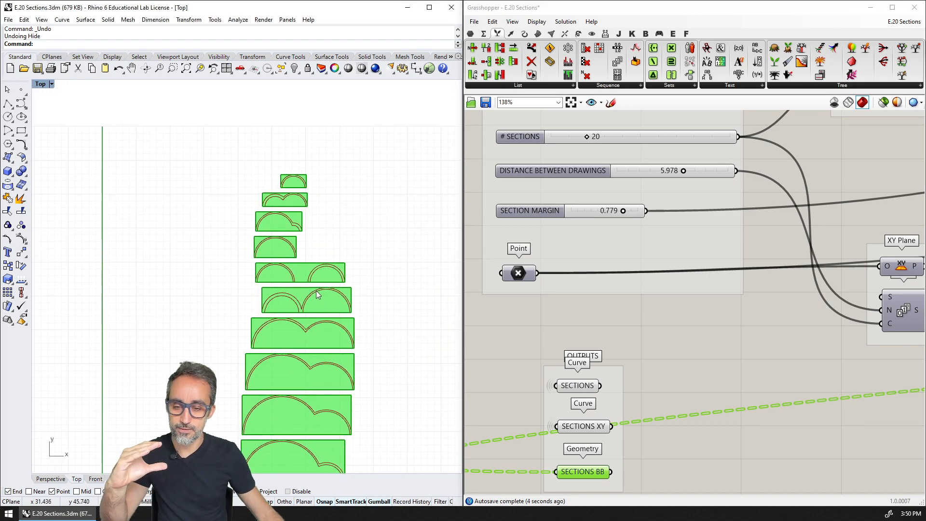
pyautogui.scroll(1, 311, 317)
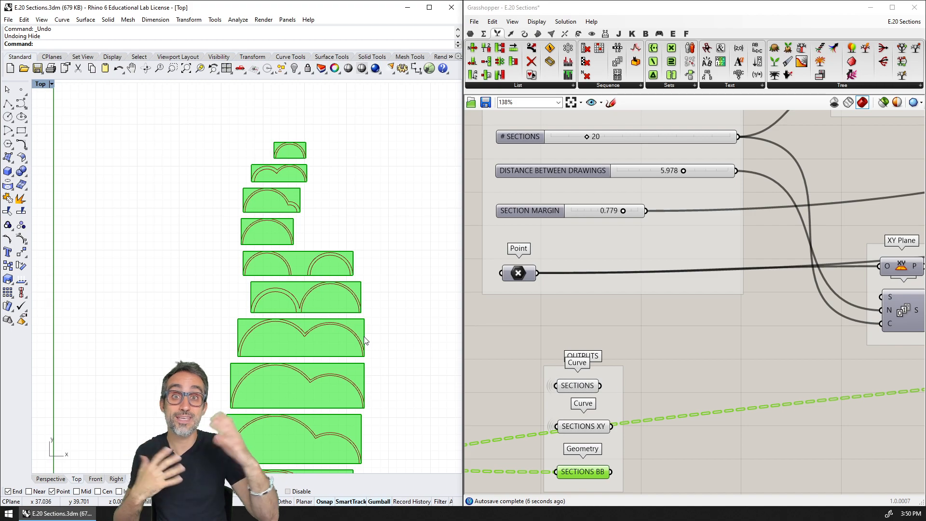
pyautogui.scroll(-3, 365, 340)
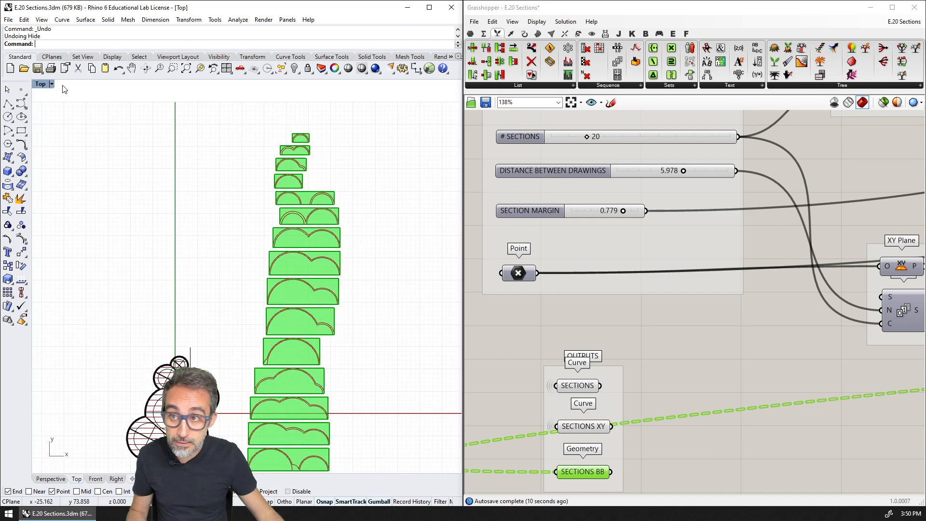
# - Switch the model view from Top back to Perspective
pyautogui.doubleClick(41, 84)
pyautogui.doubleClick(269, 84)
pyautogui.moveTo(309, 209); pyautogui.dragTo(300, 214, button='right')
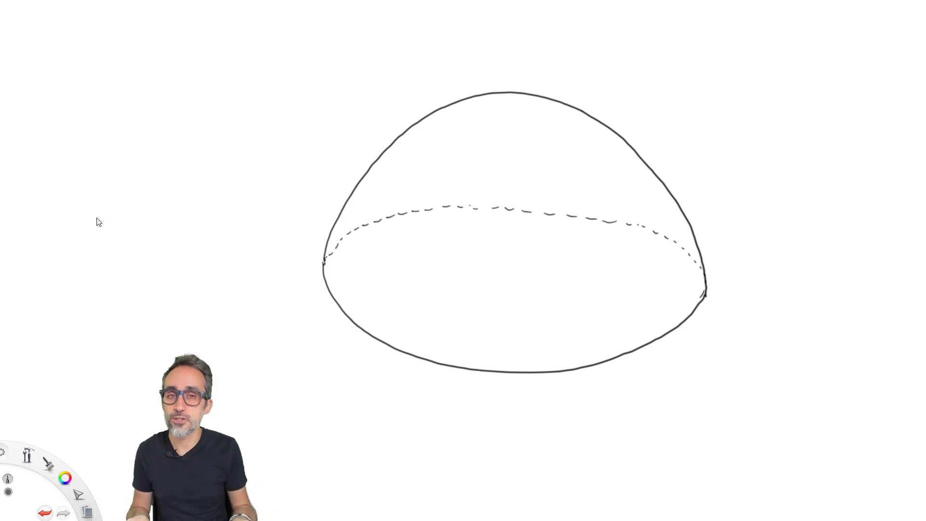
# - In the sketching app, draw a straight diagonal axis line across the dome sketch
pyautogui.moveTo(344, 398); pyautogui.dragTo(673, 171)
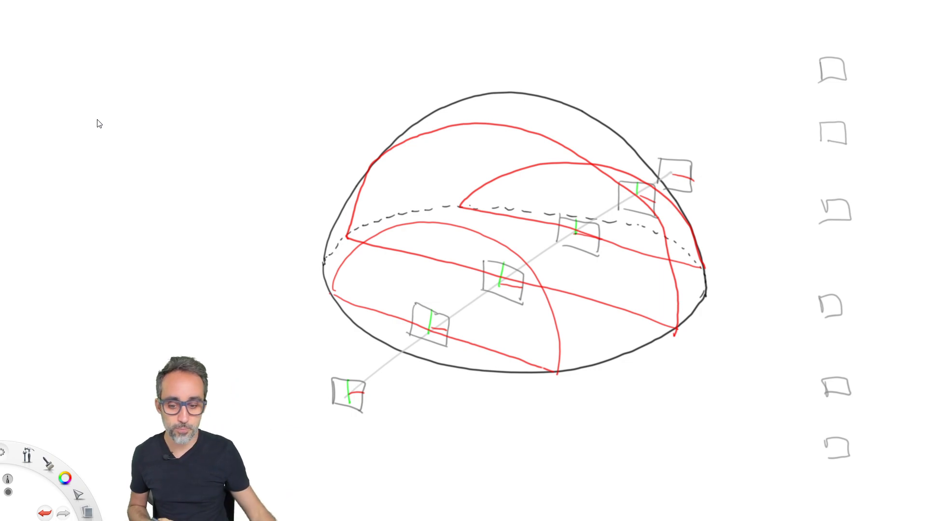
pyautogui.click(98, 93)
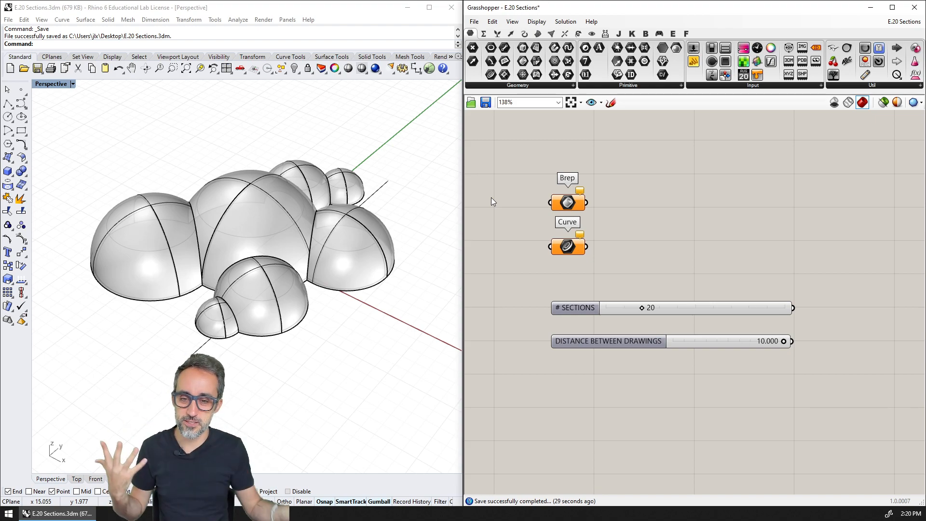
# - Examine the dome cluster polysurface and the straight line that runs beneath it in the Perspective view
pyautogui.scroll(2, 292, 282)
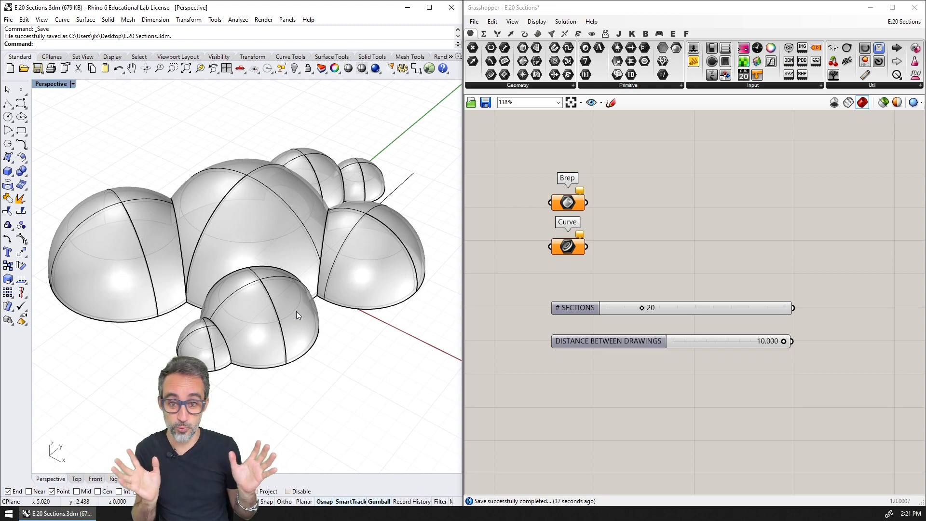
pyautogui.moveTo(305, 298); pyautogui.dragTo(265, 358, button='right')
pyautogui.scroll(5, 325, 221)
pyautogui.scroll(-3, 325, 223)
pyautogui.click(211, 372)
pyautogui.click(242, 411)
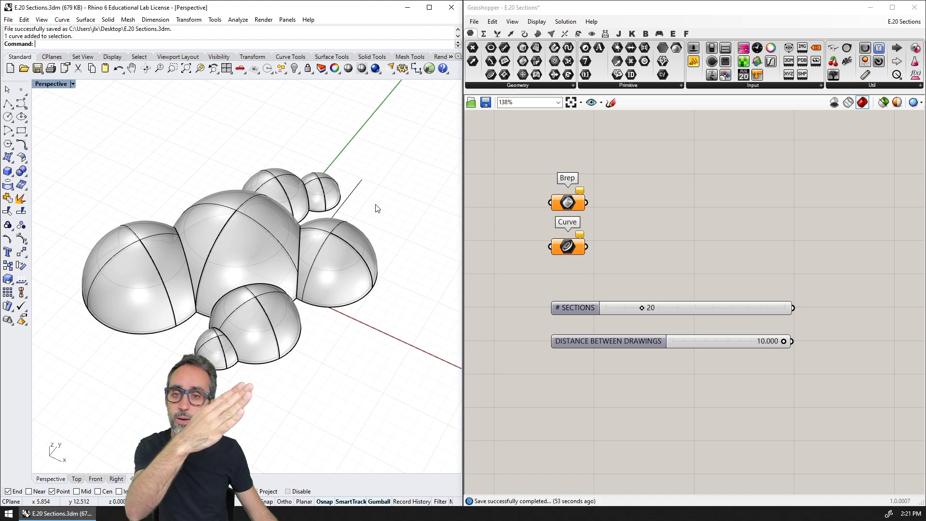
pyautogui.moveTo(233, 382); pyautogui.dragTo(263, 384, button='right')
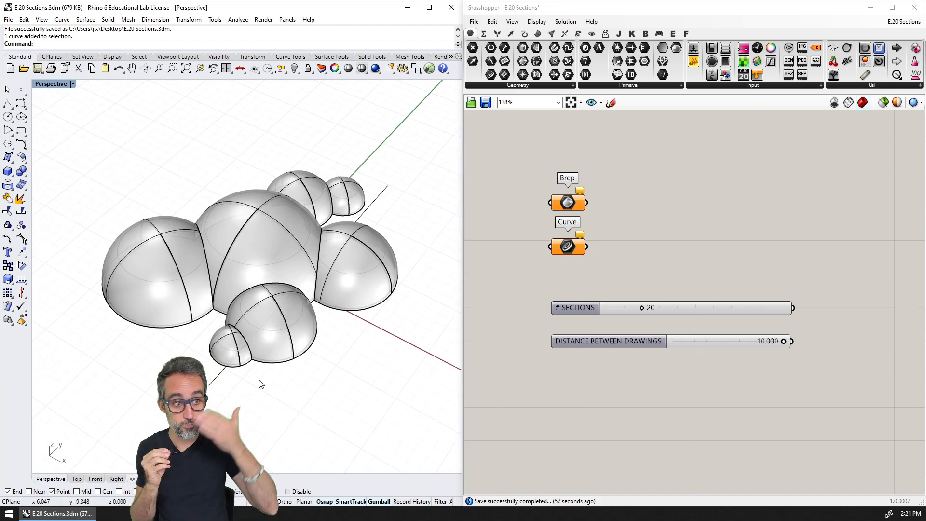
pyautogui.keyDown('shift'); pyautogui.moveTo(329, 282); pyautogui.dragTo(347, 251, button='right'); pyautogui.keyUp('shift')
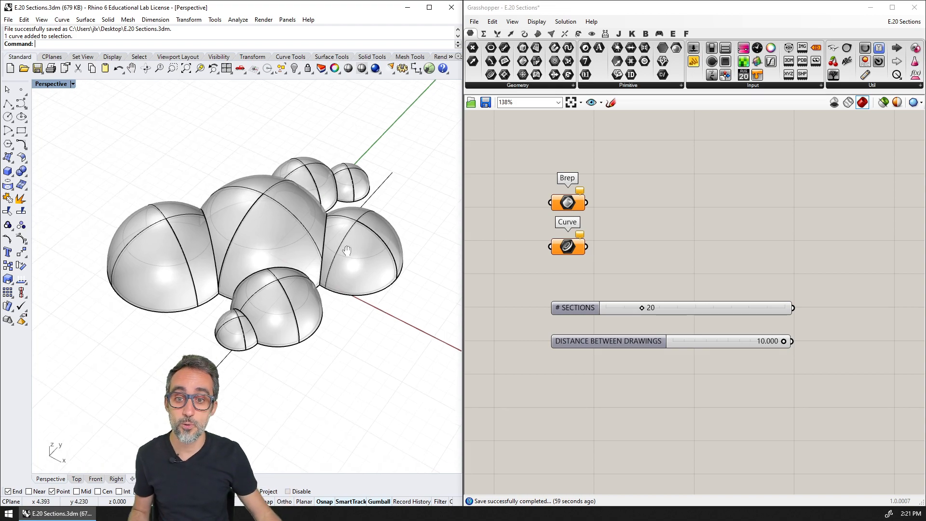
# - Reference the dome cluster polysurface in the Brep parameter
pyautogui.scroll(2, 586, 203)
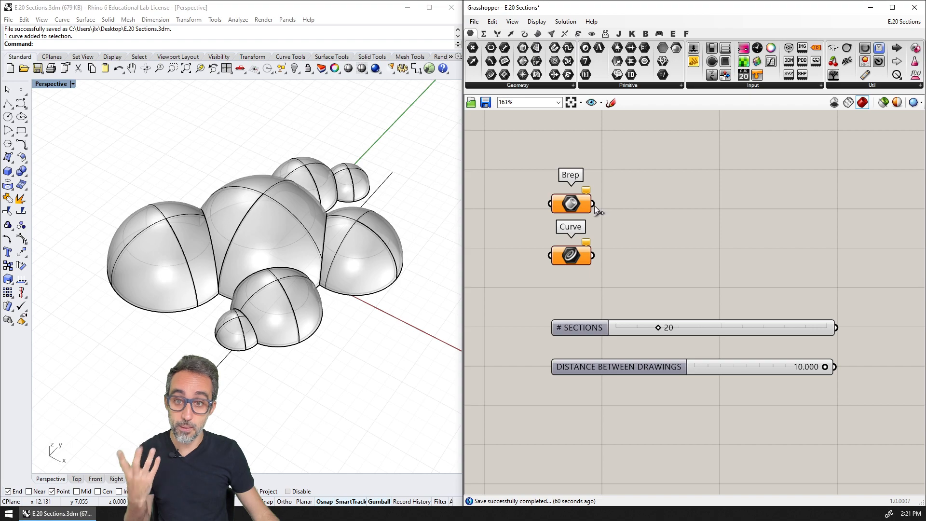
pyautogui.rightClick(568, 203)
pyautogui.click(598, 324)
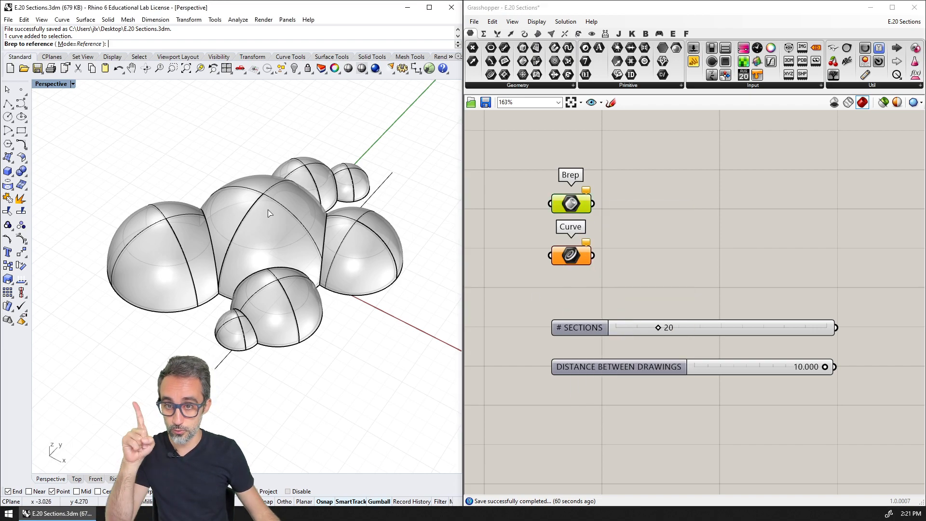
pyautogui.click(265, 200)
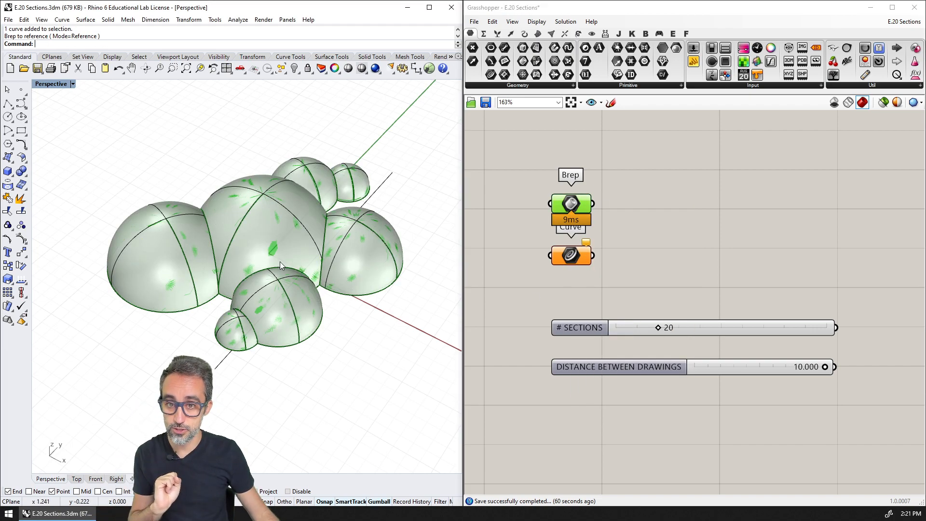
pyautogui.click(271, 221)
pyautogui.press('Escape')
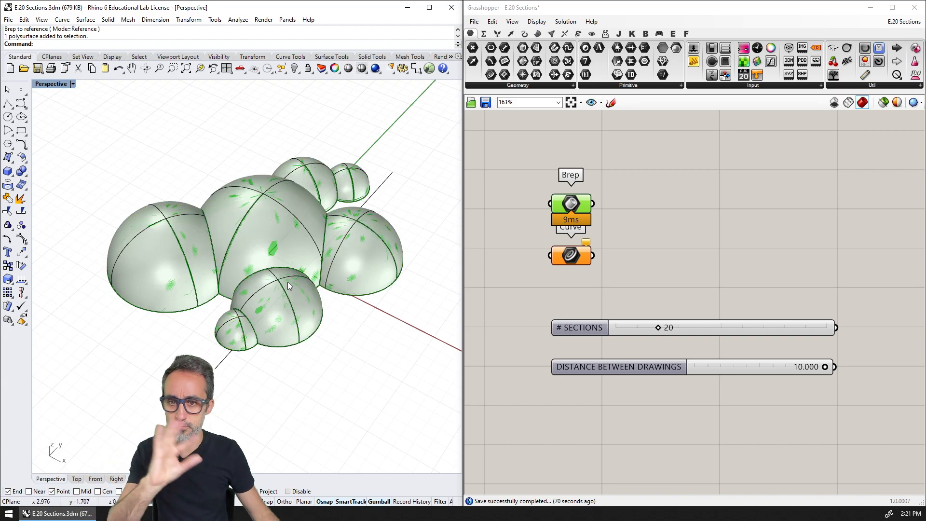
# - Move the Curve parameter slightly down from the Brep and reference the straight line beneath the domes in it
pyautogui.click(597, 283)
pyautogui.moveTo(571, 257); pyautogui.dragTo(571, 268)
pyautogui.rightClick(571, 268)
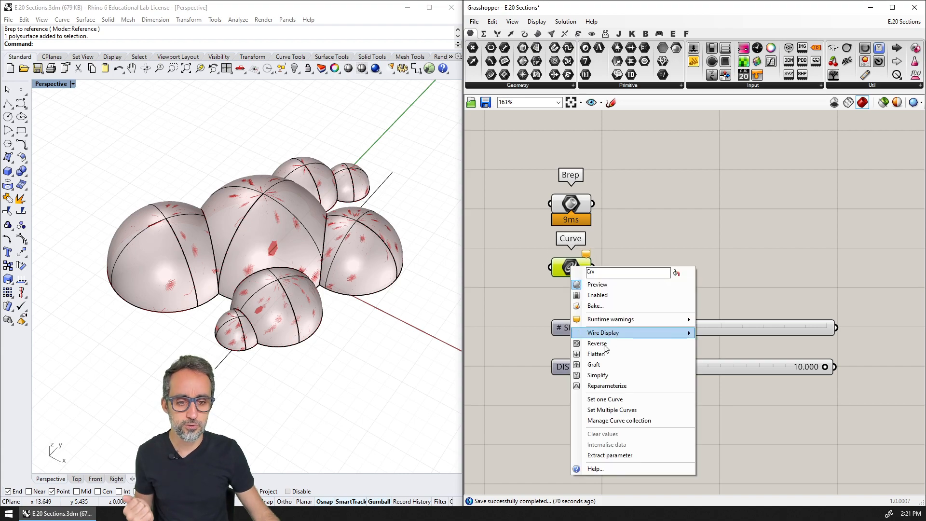
pyautogui.click(597, 401)
pyautogui.click(373, 190)
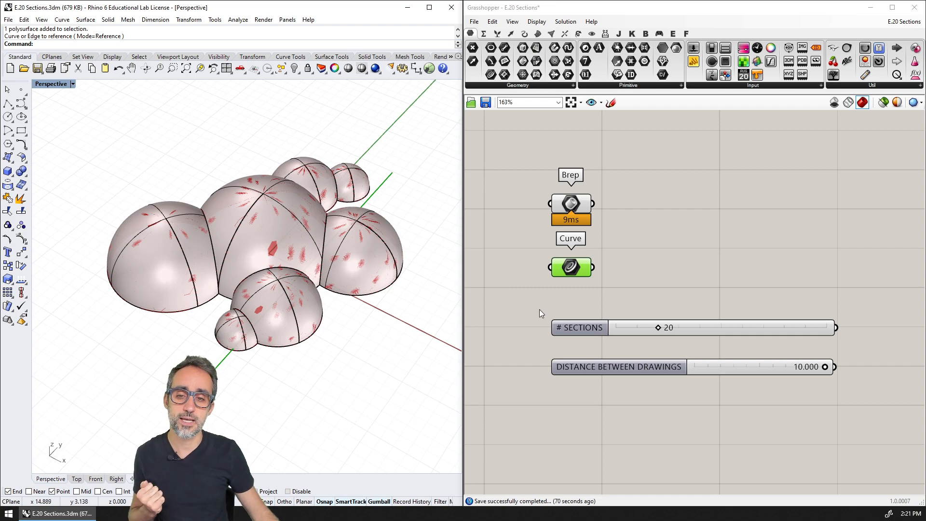
pyautogui.click(706, 256)
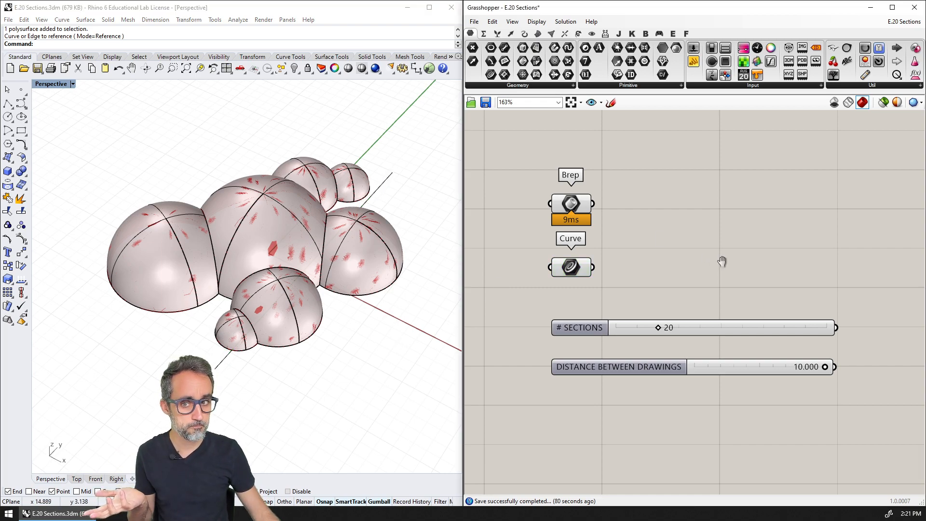
# - Turn off the preview of the Brep and Curve parameters
pyautogui.moveTo(723, 262); pyautogui.dragTo(670, 238, button='right')
pyautogui.click(518, 179)
pyautogui.hotkey('ctrl', 'q')
pyautogui.click(525, 242)
pyautogui.click(583, 239)
pyautogui.scroll(-2, 612, 256)
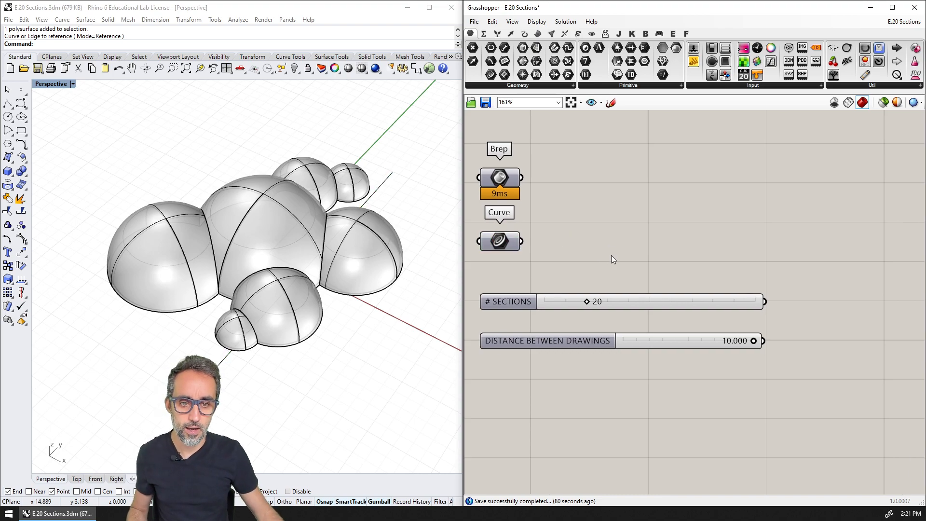
# - Examine the # SECTIONS and DISTANCE BETWEEN DRAWINGS sliders and the line beneath the domes in the Perspective view
pyautogui.scroll(2, 615, 267)
pyautogui.click(637, 287)
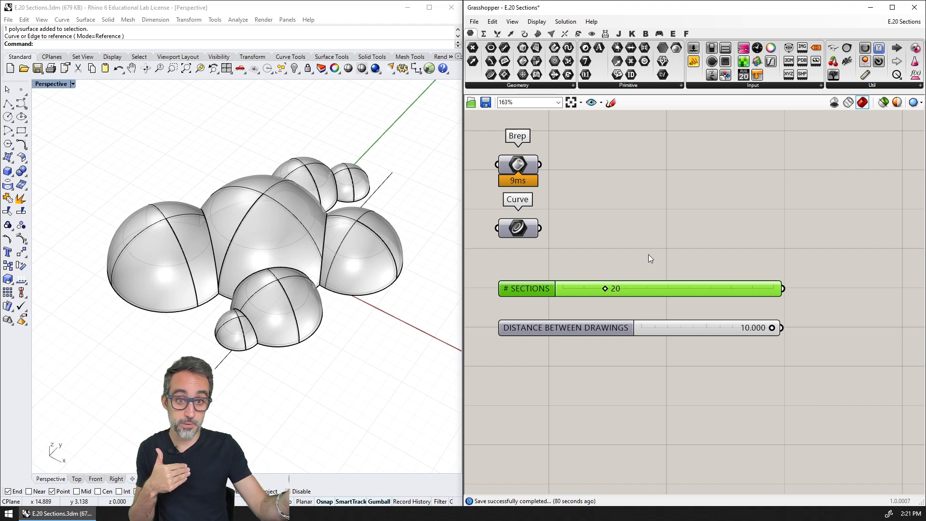
pyautogui.click(699, 331)
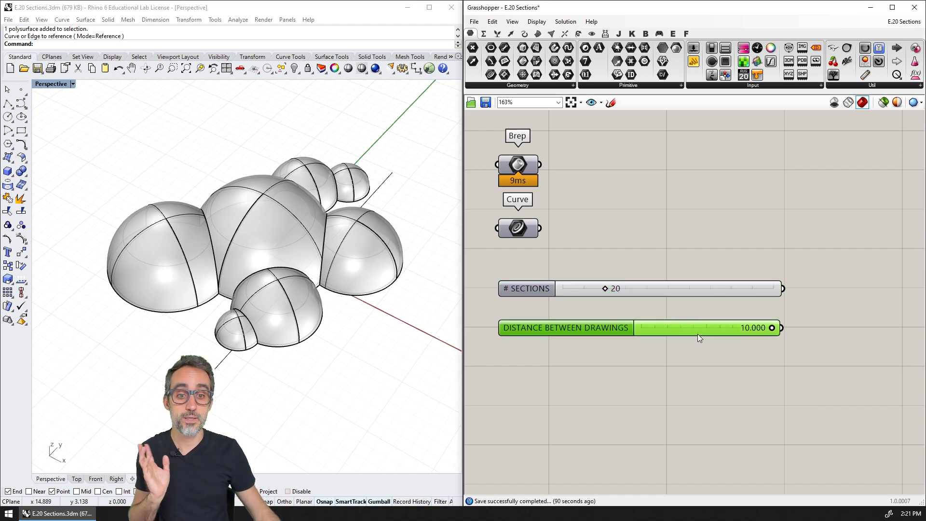
pyautogui.scroll(-5, 356, 325)
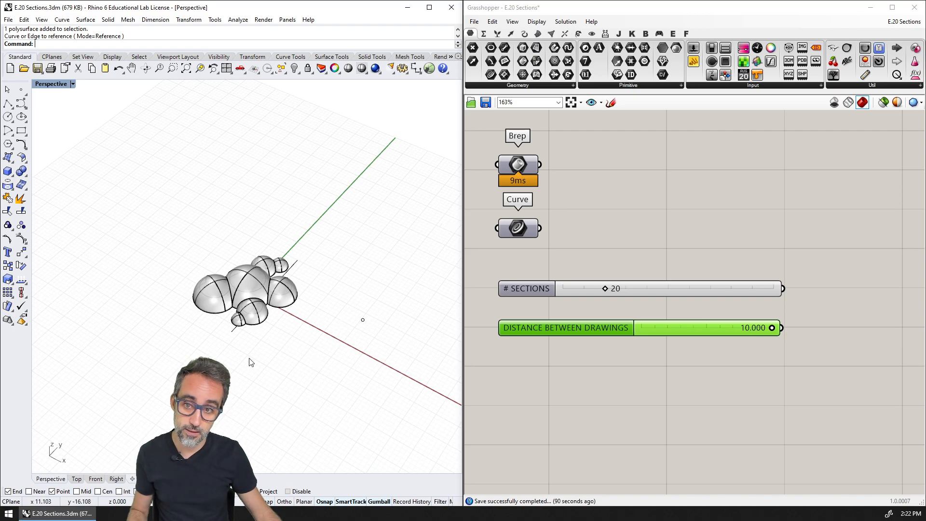
pyautogui.scroll(4, 239, 299)
pyautogui.scroll(3, 238, 300)
pyautogui.moveTo(259, 333); pyautogui.dragTo(279, 299, button='right')
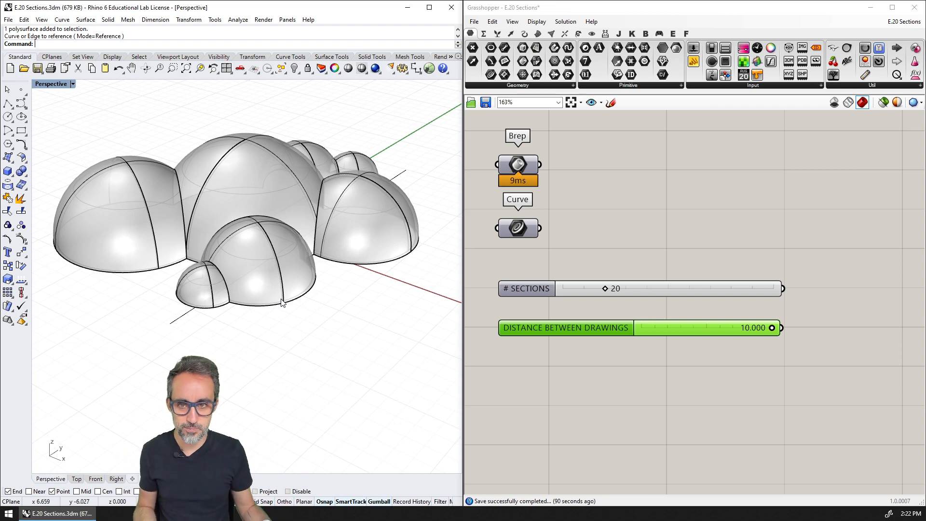
pyautogui.click(618, 239)
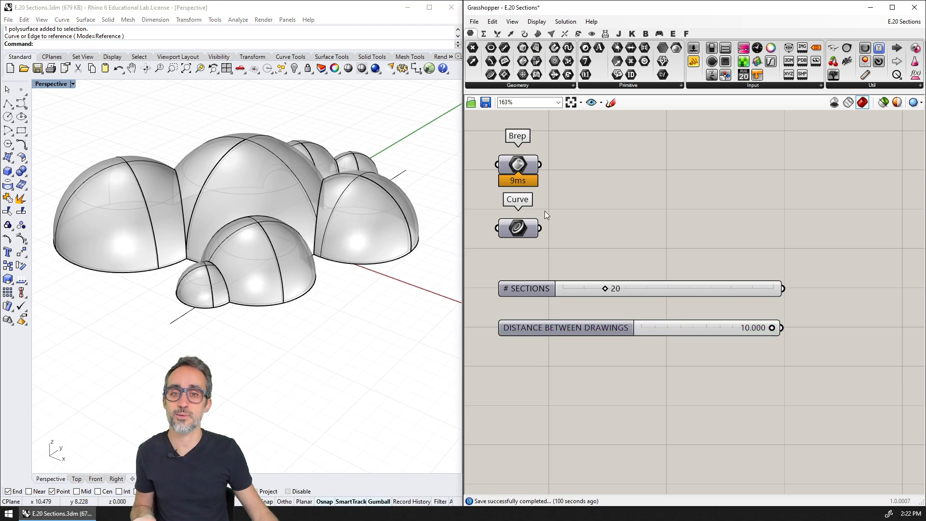
# - Add a Perp Frames component and place it to the right of the # SECTIONS slider
pyautogui.click(509, 223)
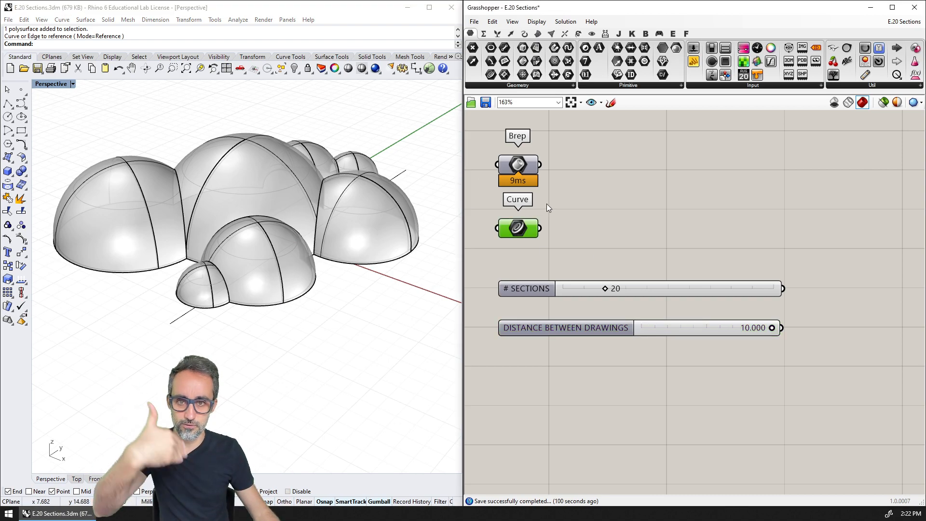
pyautogui.moveTo(581, 192); pyautogui.dragTo(577, 202, button='right')
pyautogui.moveTo(420, 182); pyautogui.dragTo(418, 199, button='right')
pyautogui.click(524, 33)
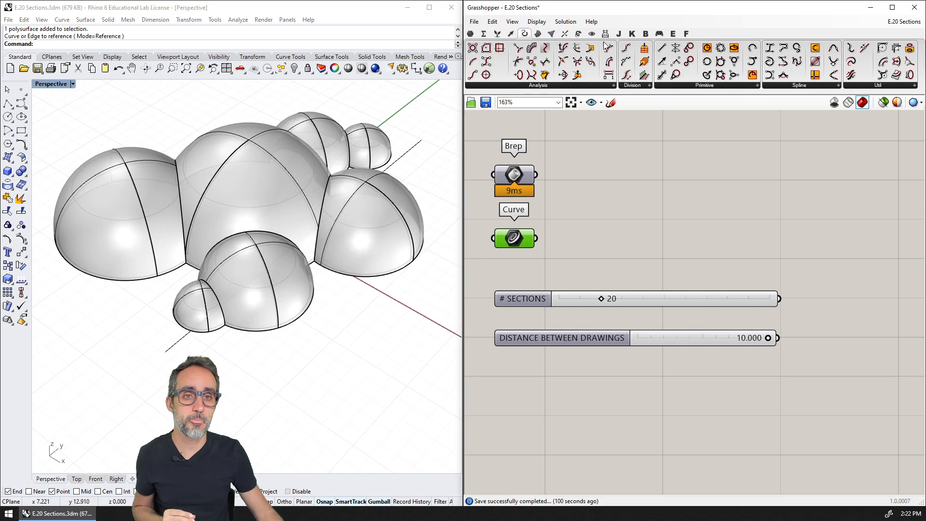
pyautogui.click(642, 86)
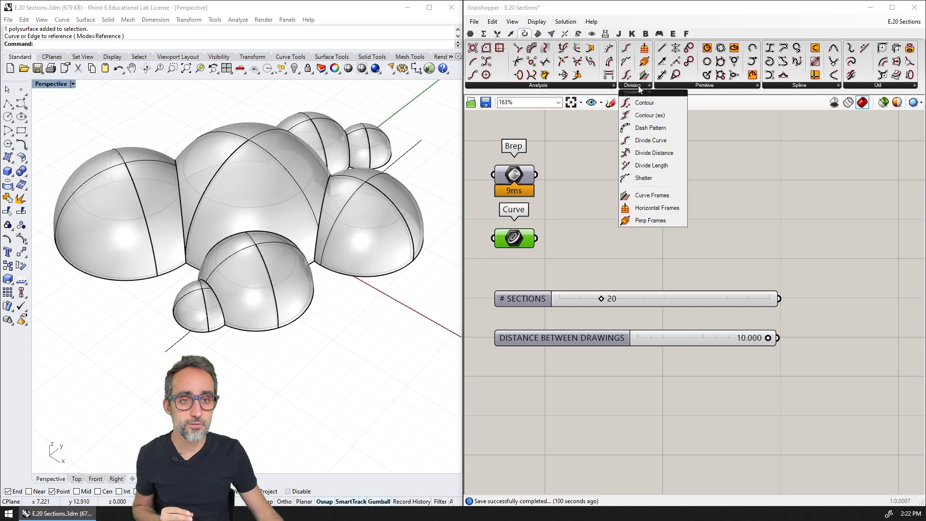
pyautogui.click(649, 221)
pyautogui.click(711, 240)
pyautogui.moveTo(724, 237); pyautogui.dragTo(840, 263)
# - Connect the Curve parameter to the C input of Perp Frames and the # SECTIONS slider to its N input, then check the frames output
pyautogui.moveTo(536, 238); pyautogui.dragTo(814, 246)
pyautogui.moveTo(779, 299); pyautogui.dragTo(855, 259)
pyautogui.moveTo(806, 287); pyautogui.dragTo(797, 266, button='right')
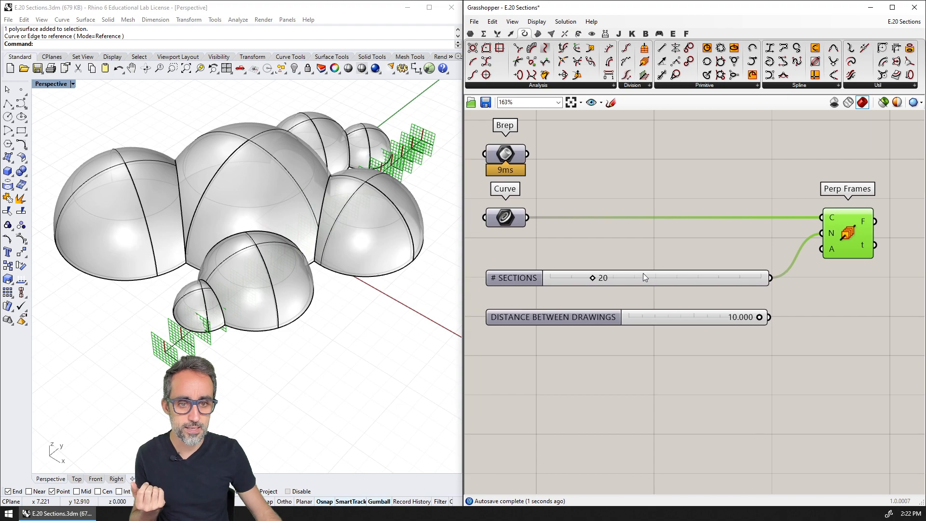
pyautogui.moveTo(677, 259); pyautogui.dragTo(674, 232, button='right')
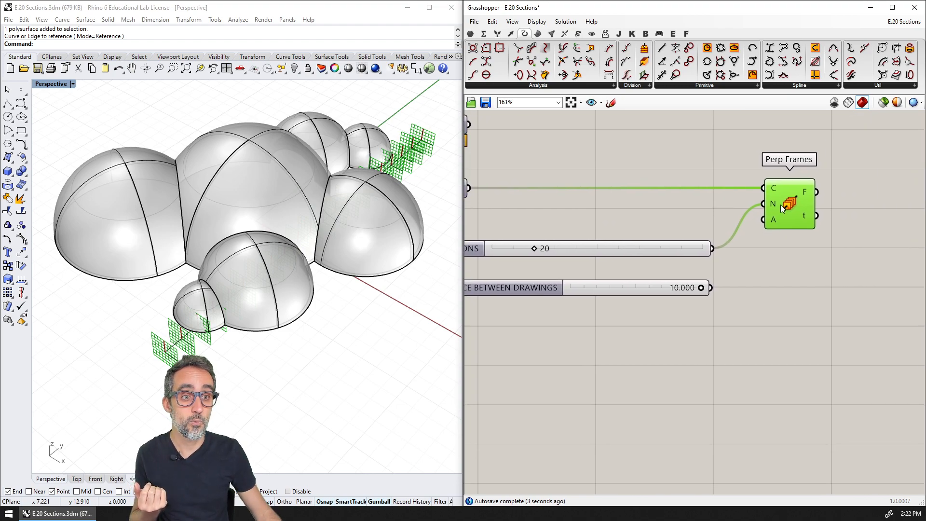
pyautogui.moveTo(788, 189); pyautogui.dragTo(820, 189)
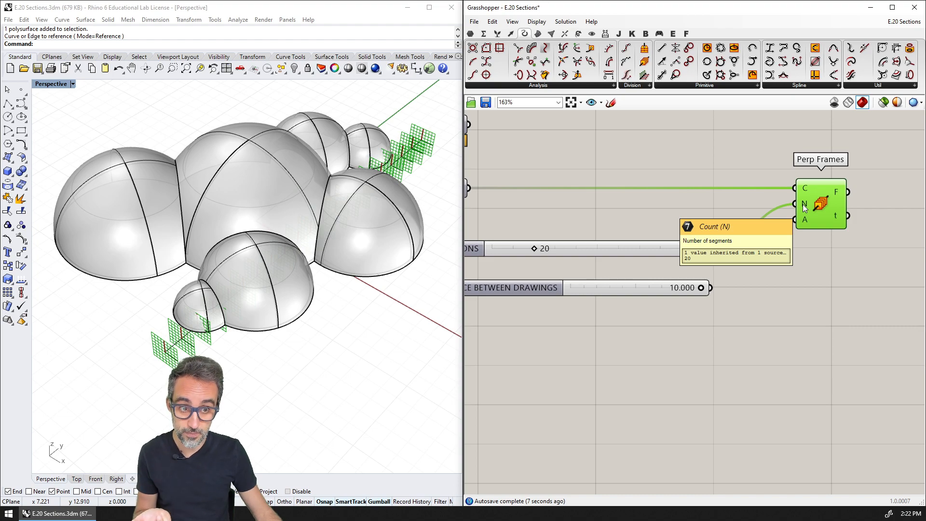
pyautogui.moveTo(803, 204); pyautogui.dragTo(678, 197, button='right')
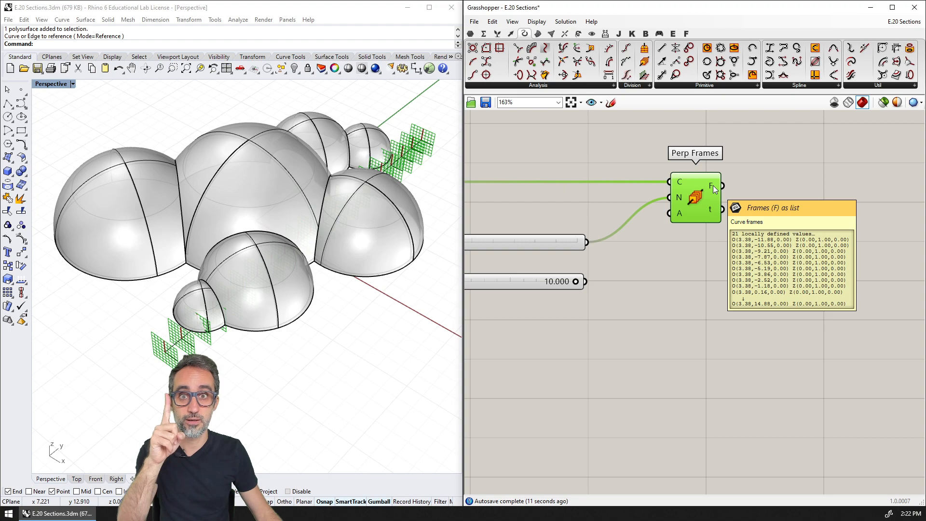
pyautogui.moveTo(689, 201); pyautogui.dragTo(783, 219, button='right')
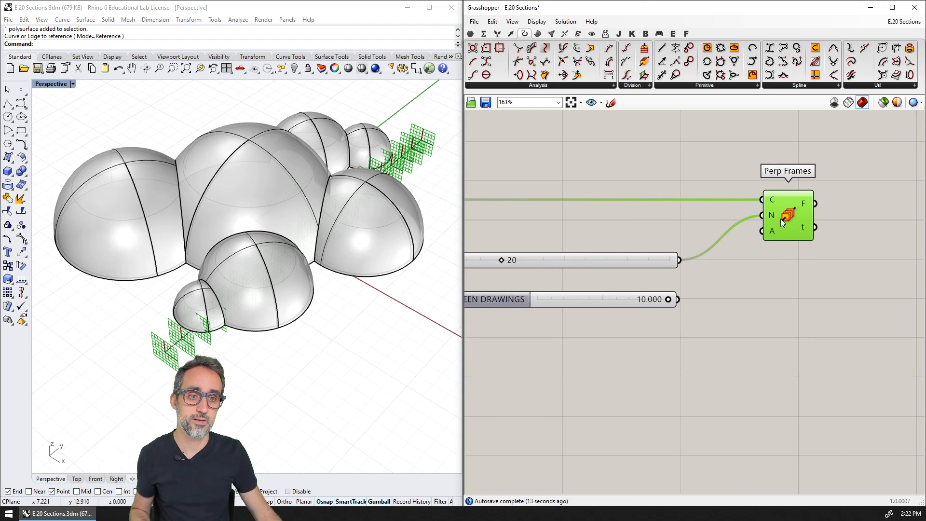
# - Shift Perp Frames further right to make room and add an Expression component above the Curve wire
pyautogui.scroll(-2, 789, 217)
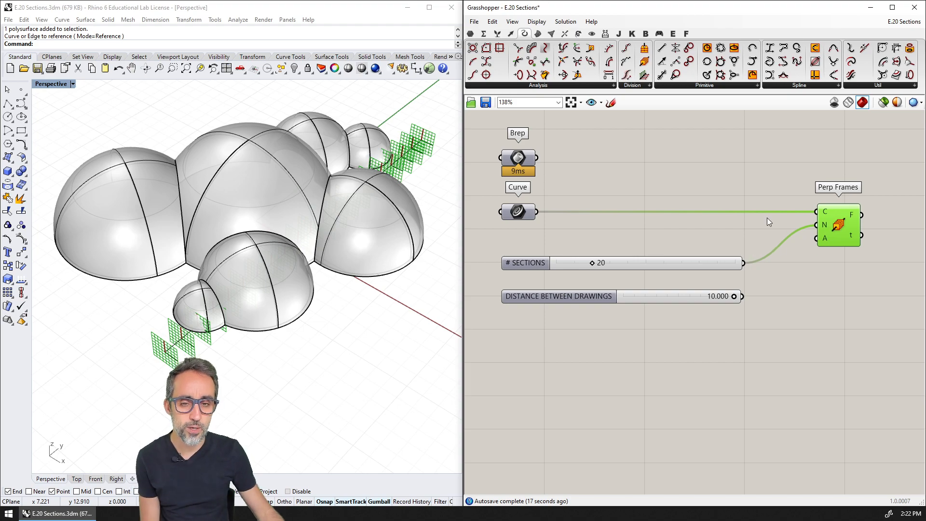
pyautogui.moveTo(833, 234); pyautogui.dragTo(857, 234)
pyautogui.click(821, 190)
pyautogui.write('ex')
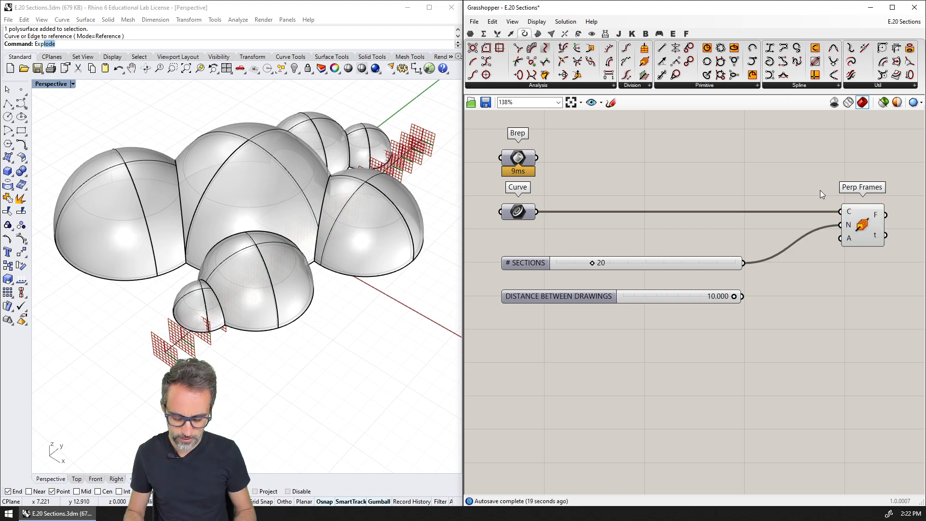
pyautogui.press('Escape')
pyautogui.doubleClick(757, 166)
pyautogui.write('express')
pyautogui.press('Return')
pyautogui.scroll(4, 745, 165)
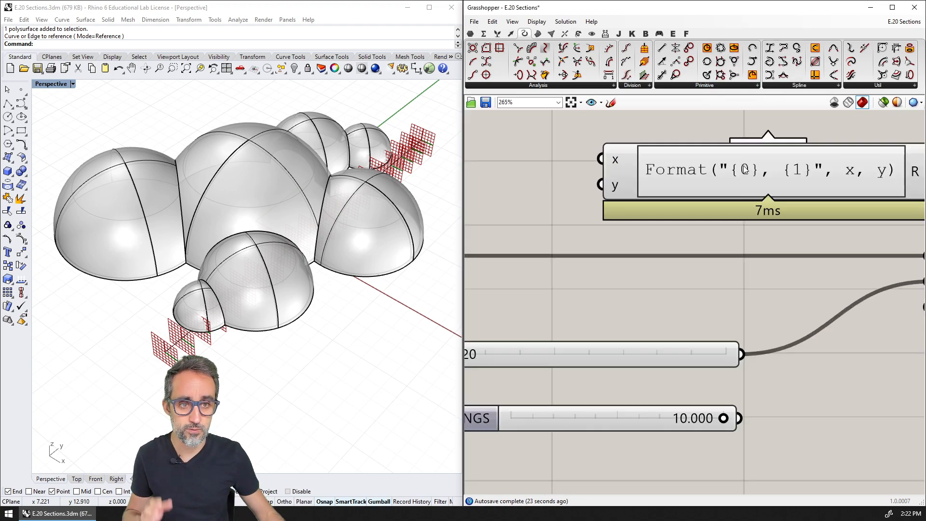
# - Remove the y input from the Expression component and set its formula to x - 1
pyautogui.moveTo(743, 165); pyautogui.dragTo(693, 180, button='right')
pyautogui.scroll(2, 589, 190)
pyautogui.click(572, 203)
pyautogui.scroll(-3, 597, 209)
pyautogui.click(698, 196)
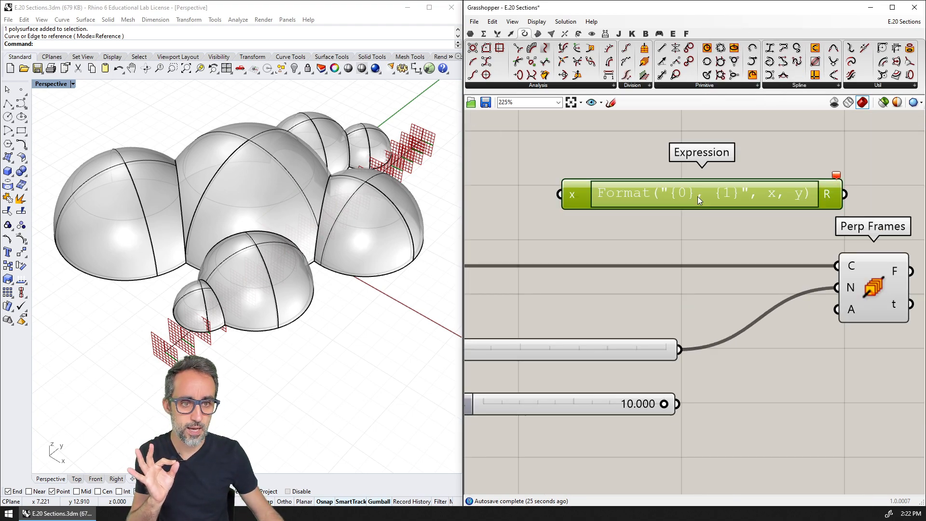
pyautogui.doubleClick(697, 196)
pyautogui.hotkey('ctrl', 'a')
pyautogui.write('x - 1')
pyautogui.click(815, 276)
# - Wire the Expression component between the # SECTIONS slider and the N input of Perp Frames
pyautogui.moveTo(809, 265); pyautogui.dragTo(708, 264, button='right')
pyautogui.moveTo(602, 184); pyautogui.dragTo(696, 372)
pyautogui.moveTo(579, 350); pyautogui.dragTo(630, 372)
pyautogui.scroll(-3, 697, 315)
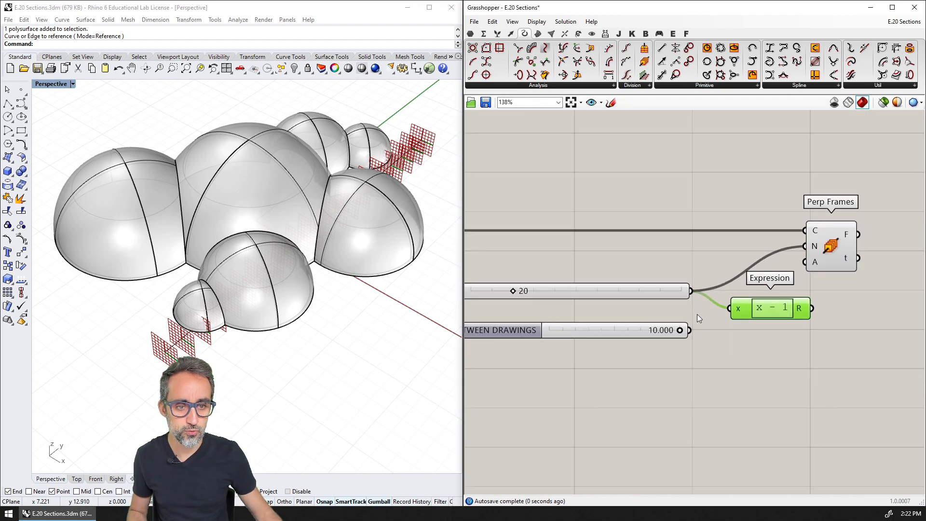
pyautogui.moveTo(669, 303); pyautogui.dragTo(614, 300, button='right')
pyautogui.moveTo(798, 274); pyautogui.dragTo(833, 275)
pyautogui.moveTo(771, 311); pyautogui.dragTo(826, 254)
# - Rearrange the components so the Expression sits directly left of Perp Frames, above the sliders
pyautogui.moveTo(779, 291); pyautogui.dragTo(816, 291)
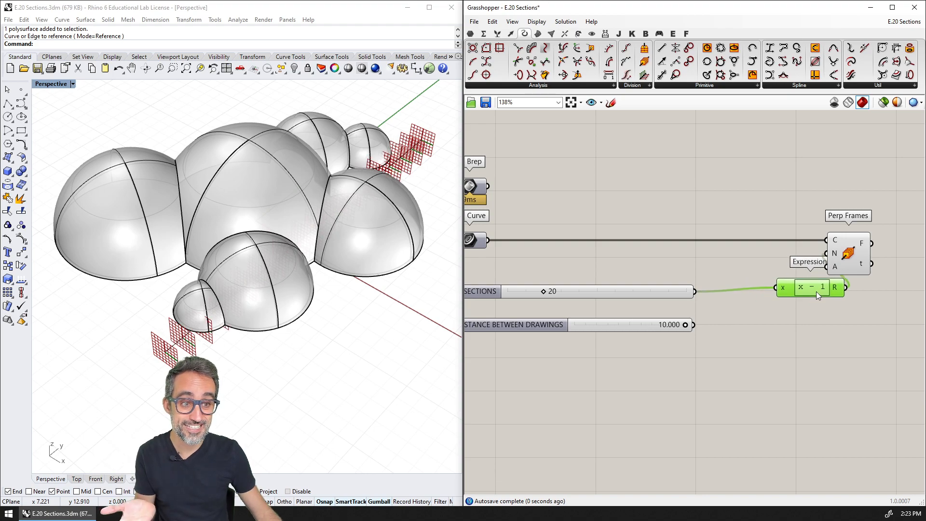
pyautogui.moveTo(849, 254); pyautogui.dragTo(876, 255)
pyautogui.moveTo(877, 254); pyautogui.dragTo(848, 260, button='right')
pyautogui.moveTo(784, 292); pyautogui.dragTo(703, 208)
pyautogui.moveTo(851, 259); pyautogui.dragTo(789, 206)
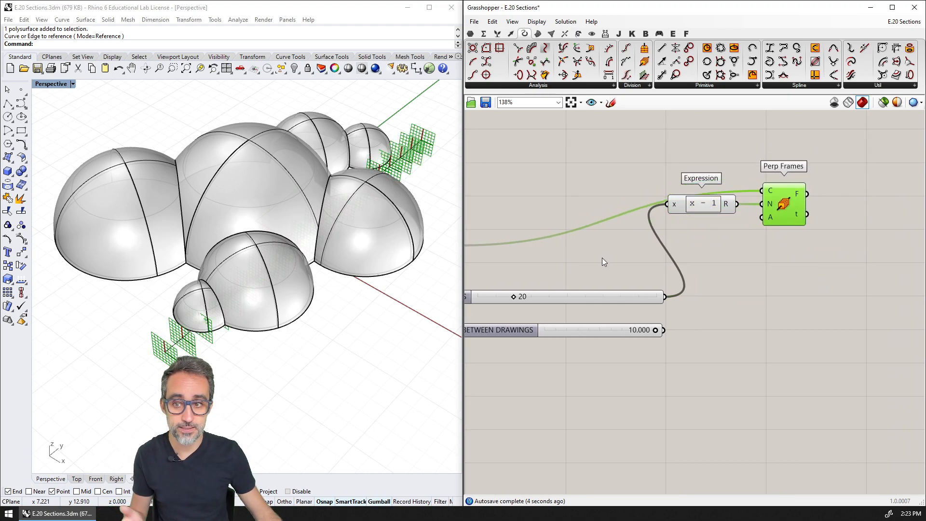
# - Check the orientation of the perpendicular frames along the line and replace the Perp Frames component with Divide Curve
pyautogui.keyDown('shift'); pyautogui.moveTo(225, 360); pyautogui.dragTo(244, 379, button='right'); pyautogui.keyUp('shift')
pyautogui.scroll(3, 248, 375)
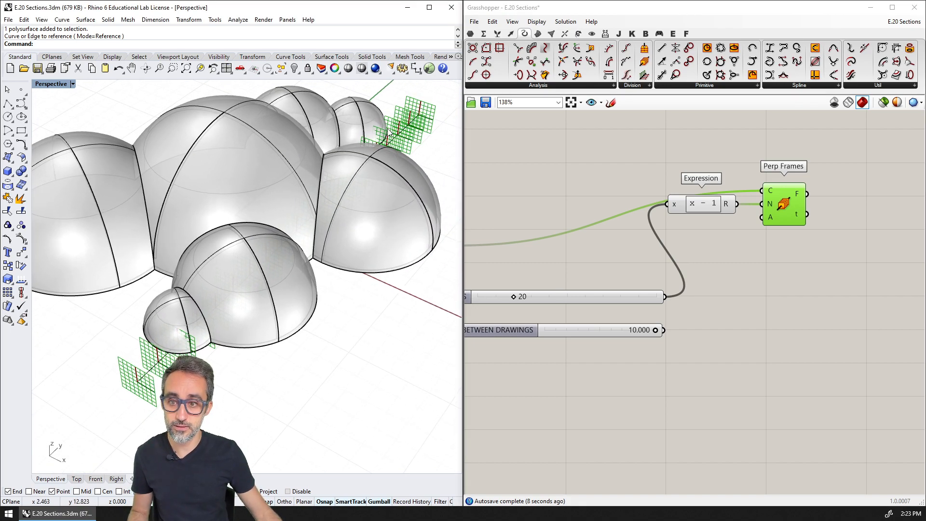
pyautogui.moveTo(178, 373); pyautogui.dragTo(192, 343, button='right')
pyautogui.scroll(5, 175, 369)
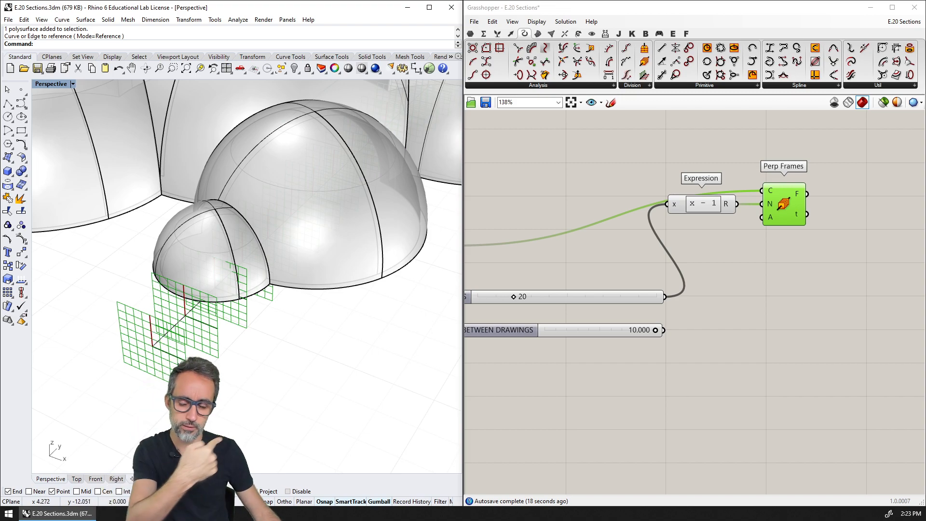
pyautogui.scroll(-2, 167, 354)
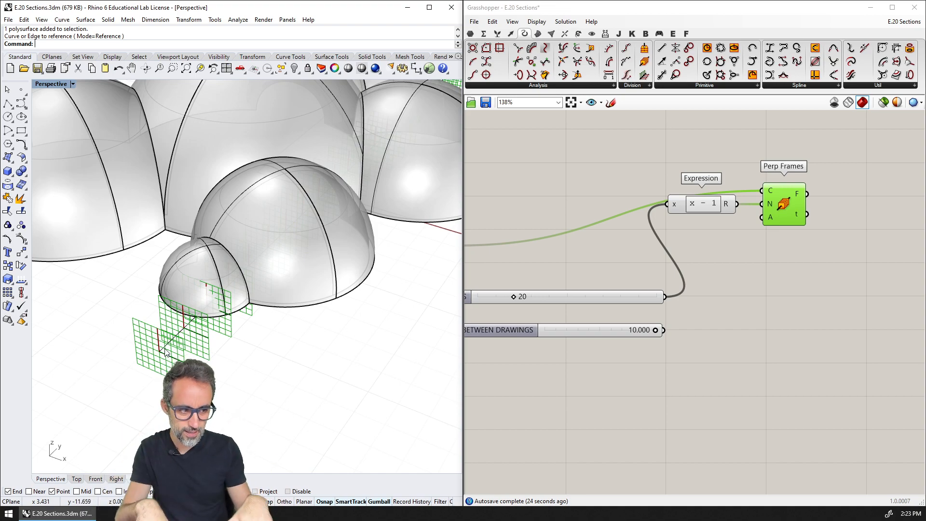
pyautogui.scroll(-5, 167, 353)
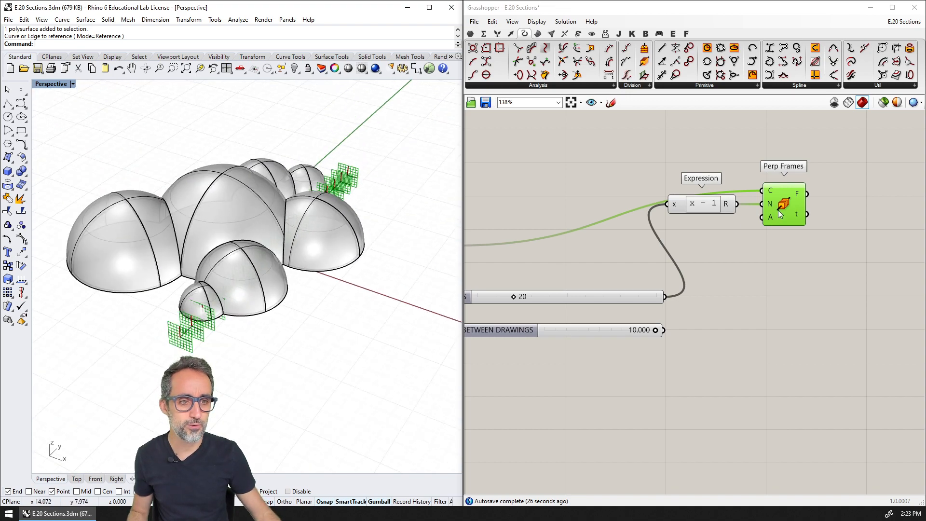
pyautogui.press('Delete')
pyautogui.click(635, 86)
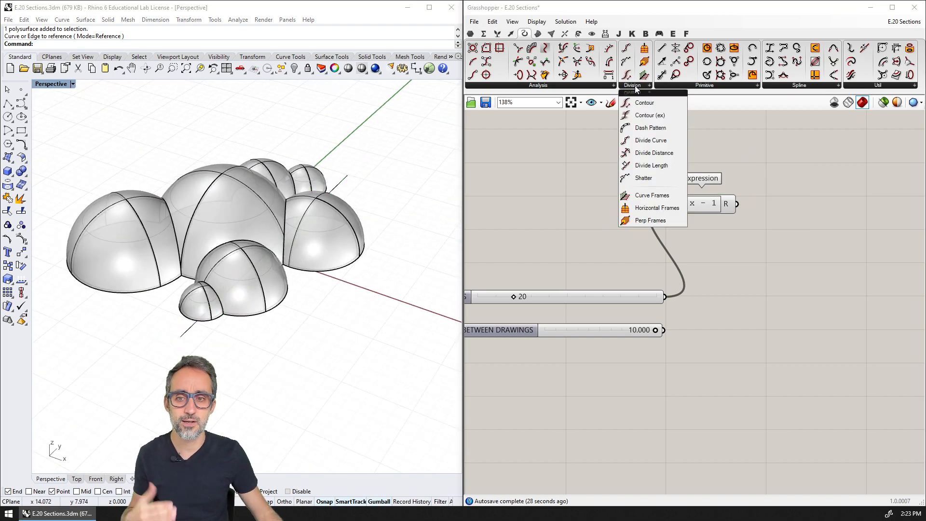
pyautogui.moveTo(661, 143); pyautogui.dragTo(808, 193)
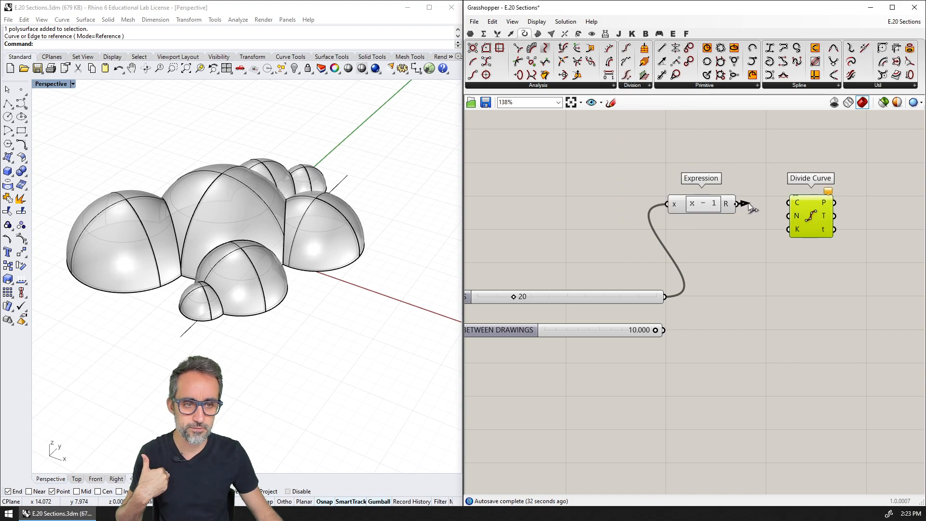
# - Connect the Expression result to the N input of Divide Curve and the Curve parameter to its C input
pyautogui.moveTo(737, 203); pyautogui.dragTo(789, 203)
pyautogui.rightClick(802, 212)
pyautogui.click(760, 174)
pyautogui.hotkey('ctrl', 'z')
pyautogui.moveTo(731, 168); pyautogui.dragTo(770, 173, button='right')
pyautogui.scroll(-1, 771, 173)
pyautogui.moveTo(538, 238); pyautogui.dragTo(819, 213)
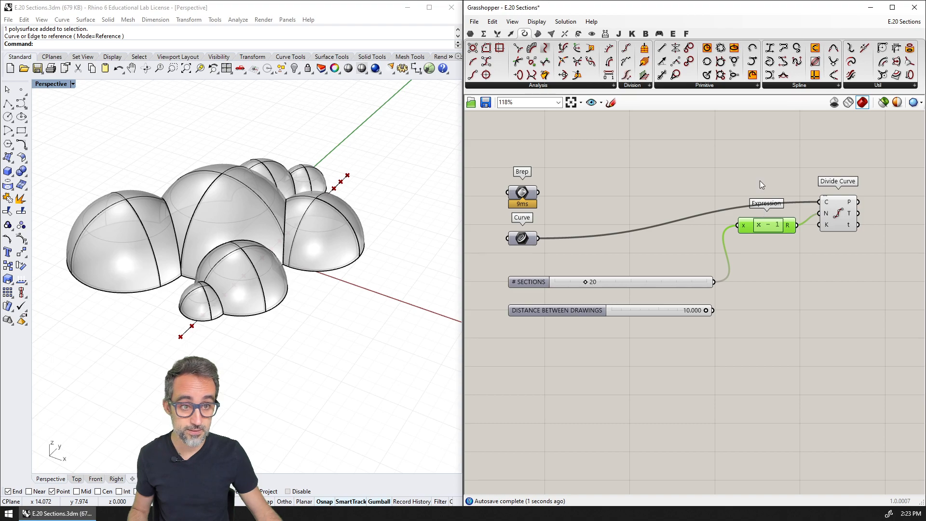
pyautogui.click(837, 207)
# - Add an XZ Plane component and feed its origin with the division points from Divide Curve
pyautogui.moveTo(836, 208); pyautogui.dragTo(653, 212, button='right')
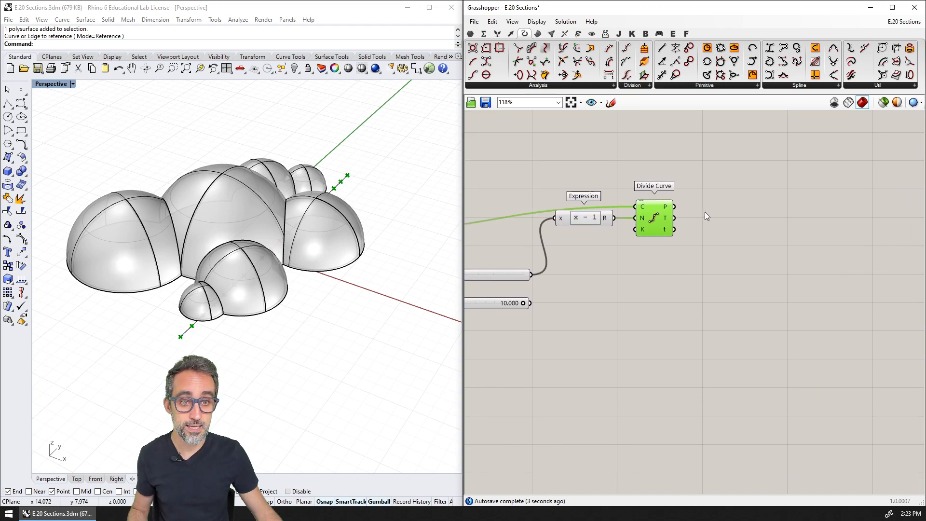
pyautogui.doubleClick(710, 213)
pyautogui.write('zx')
pyautogui.press('BackSpace')
pyautogui.press('BackSpace')
pyautogui.write('xz')
pyautogui.press('Return')
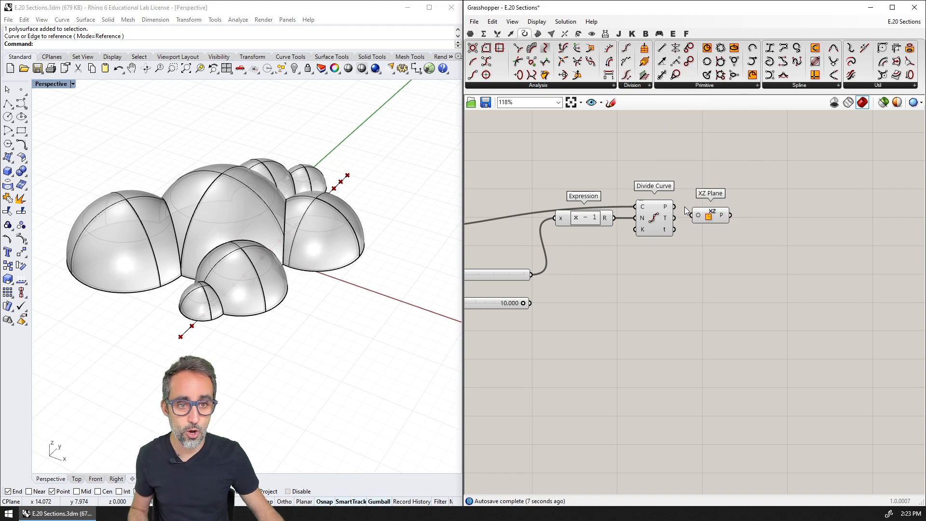
pyautogui.moveTo(679, 207); pyautogui.dragTo(722, 215)
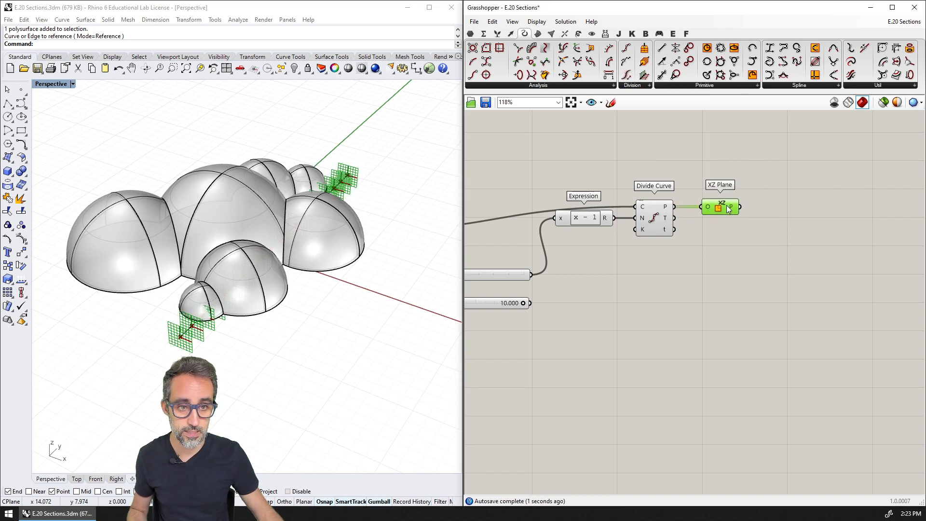
# - Inspect the XZ planes along the line, nudge the Expression component slightly down toward Divide Curve, and select the XZ Plane component
pyautogui.scroll(5, 241, 335)
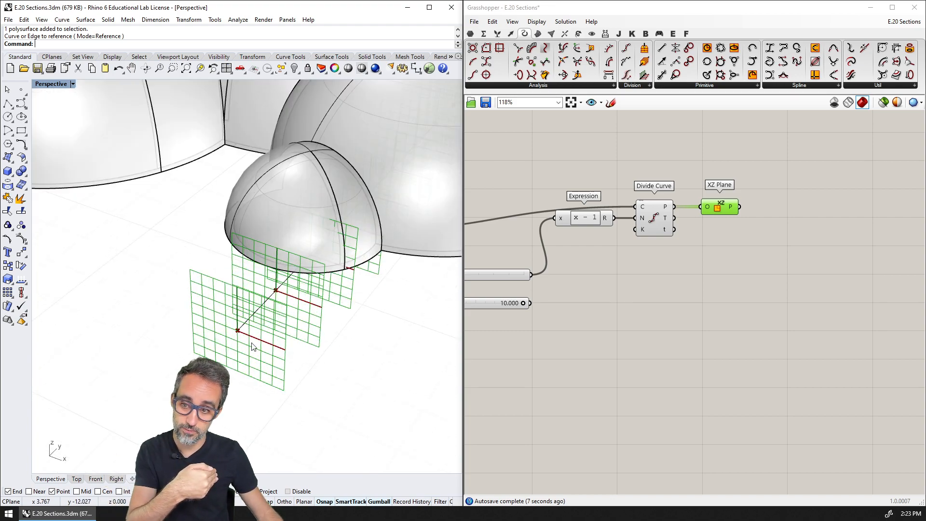
pyautogui.scroll(-5, 225, 275)
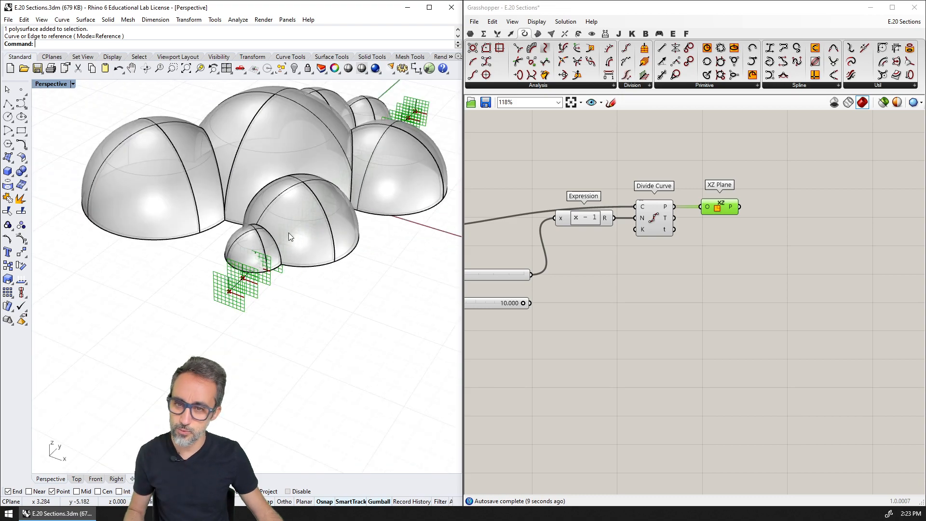
pyautogui.scroll(-3, 288, 233)
pyautogui.moveTo(586, 221); pyautogui.dragTo(594, 229)
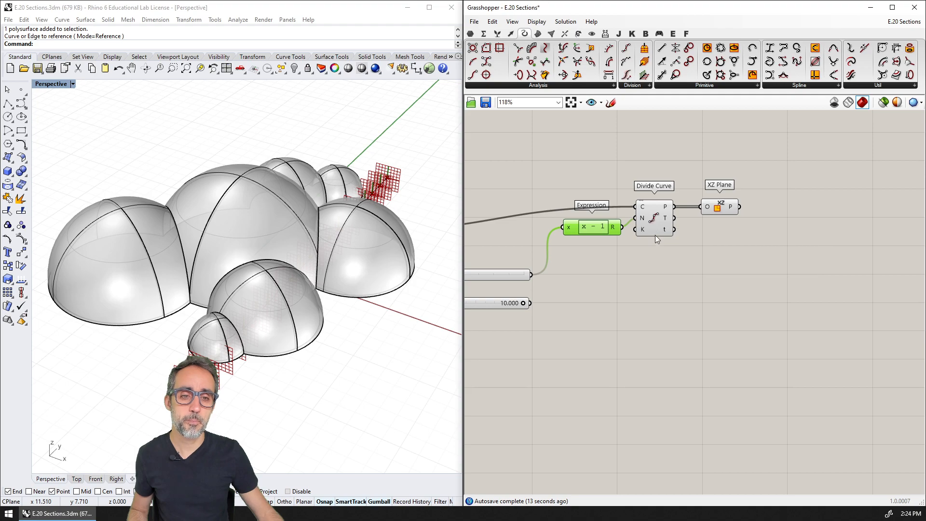
pyautogui.click(722, 211)
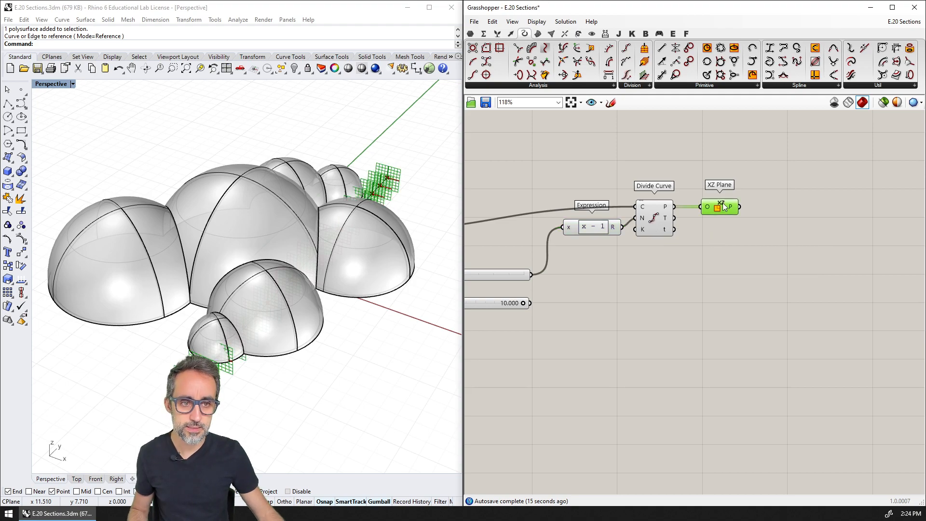
pyautogui.moveTo(705, 198); pyautogui.dragTo(802, 195, button='right')
pyautogui.scroll(-1, 795, 205)
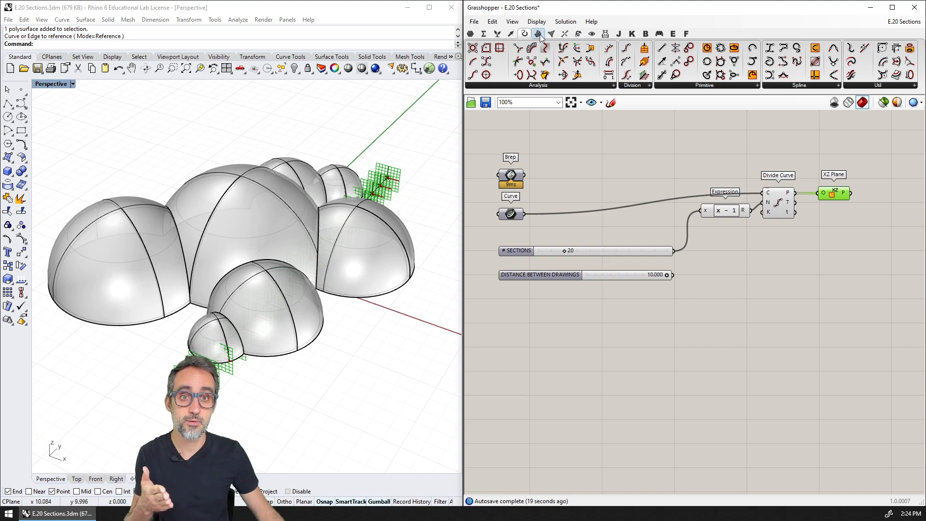
# - Add a Brep | Plane intersection component and place it beside the XZ Plane component
pyautogui.click(566, 35)
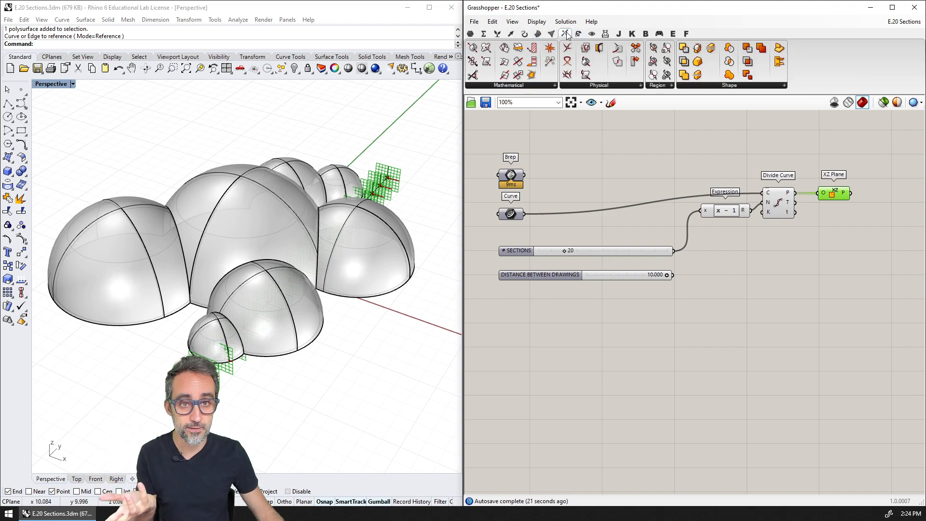
pyautogui.click(546, 87)
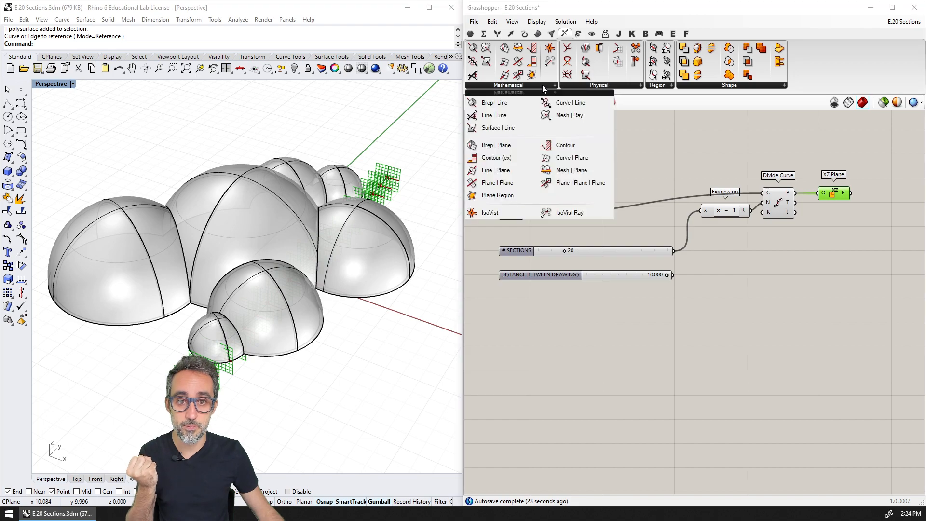
pyautogui.click(507, 145)
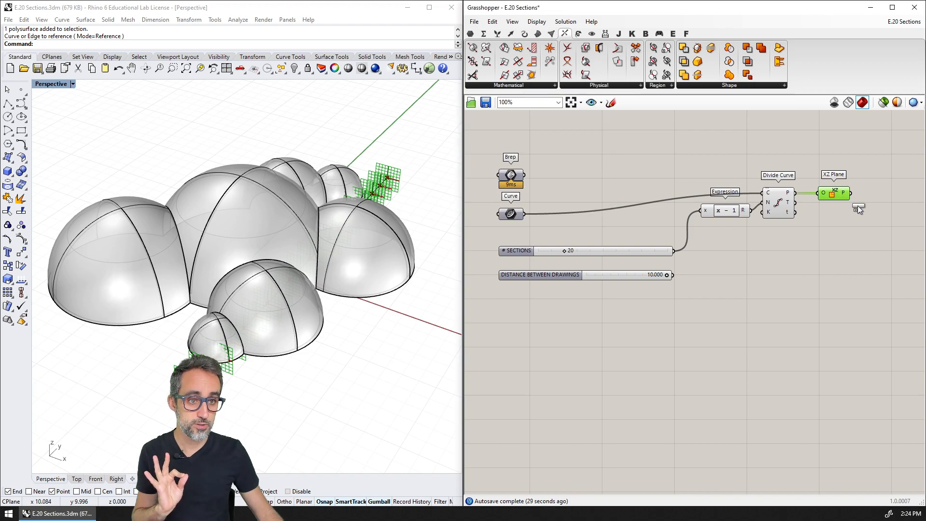
pyautogui.click(883, 163)
pyautogui.moveTo(883, 163); pyautogui.dragTo(887, 175)
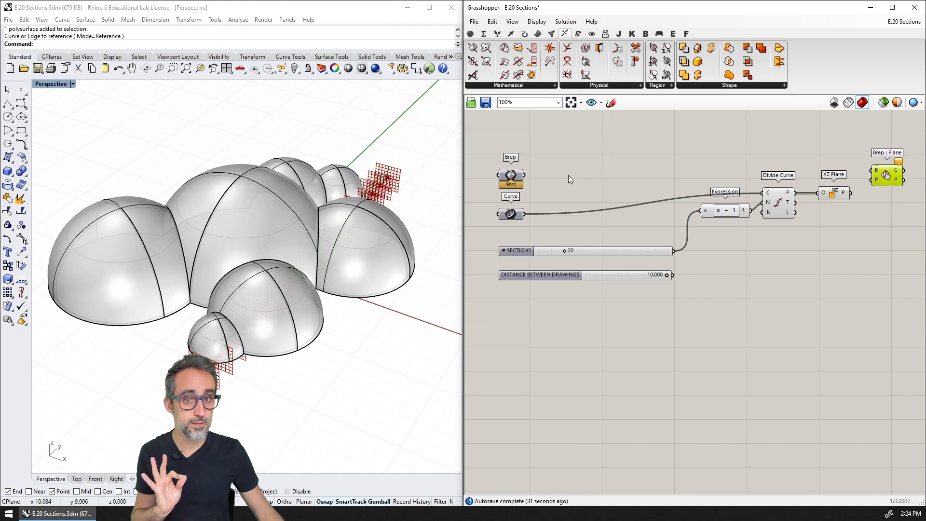
# - Connect the Brep parameter to the B input of Brep | Plane and the XZ Plane output to its P input
pyautogui.moveTo(525, 175); pyautogui.dragTo(873, 170)
pyautogui.moveTo(865, 199); pyautogui.dragTo(727, 224, button='right')
pyautogui.scroll(2, 702, 216)
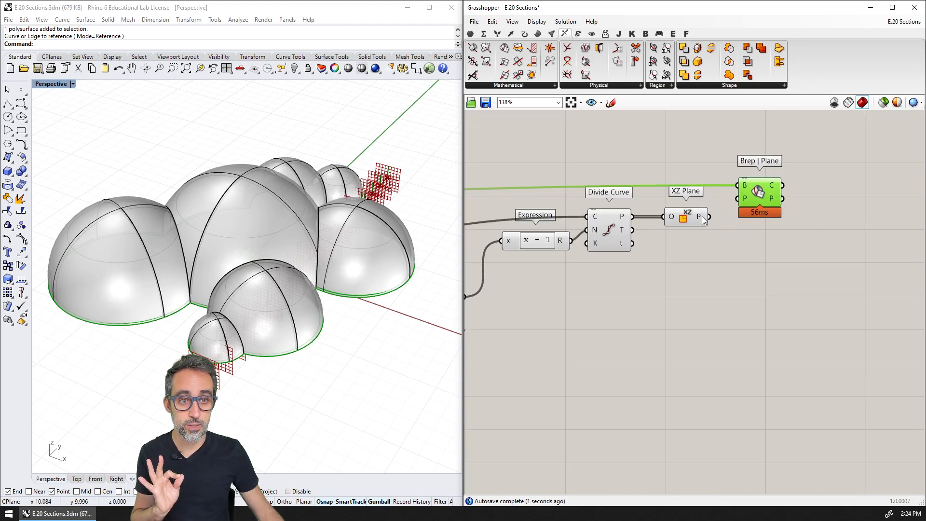
pyautogui.click(703, 216)
pyautogui.moveTo(763, 192); pyautogui.dragTo(765, 188)
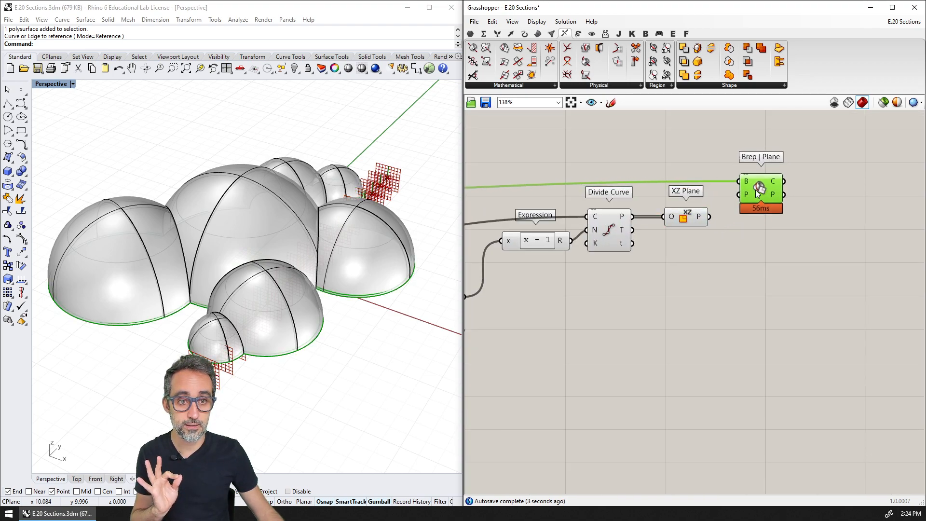
pyautogui.click(698, 220)
pyautogui.moveTo(709, 216); pyautogui.dragTo(730, 207)
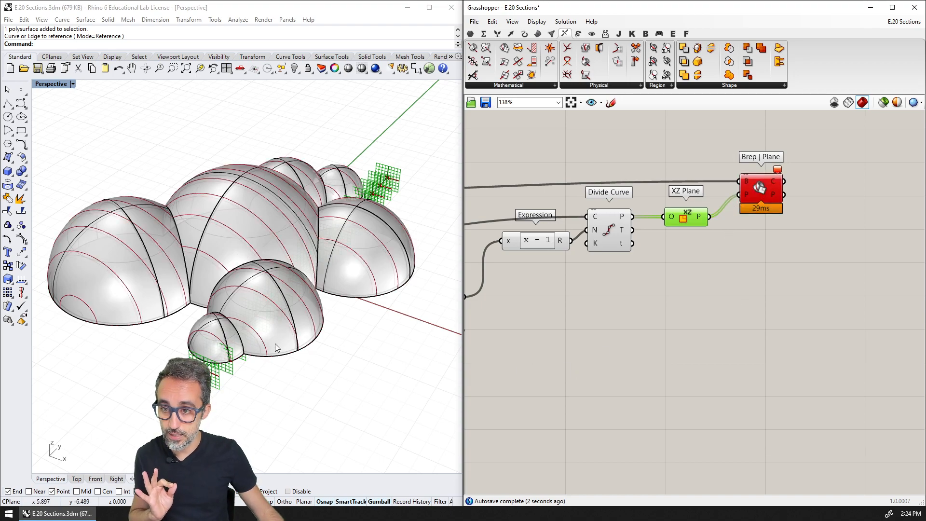
# - Hide the dome polysurface in the Rhino Perspective viewport so only the section curves and planes are displayed
pyautogui.keyDown('shift'); pyautogui.moveTo(294, 284); pyautogui.dragTo(322, 287, button='right'); pyautogui.keyUp('shift')
pyautogui.scroll(2, 222, 261)
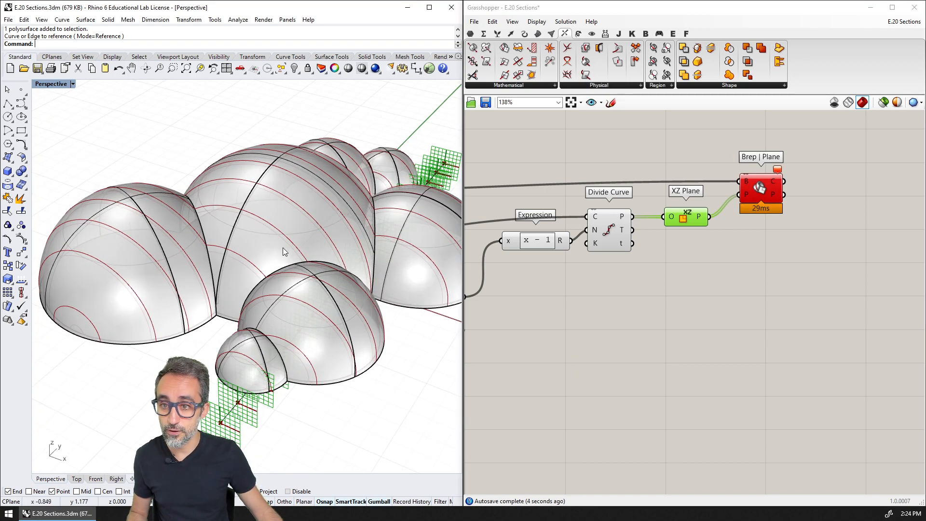
pyautogui.scroll(-1, 283, 251)
pyautogui.keyDown('shift'); pyautogui.moveTo(329, 244); pyautogui.dragTo(283, 255, button='right'); pyautogui.keyUp('shift')
pyautogui.click(352, 279)
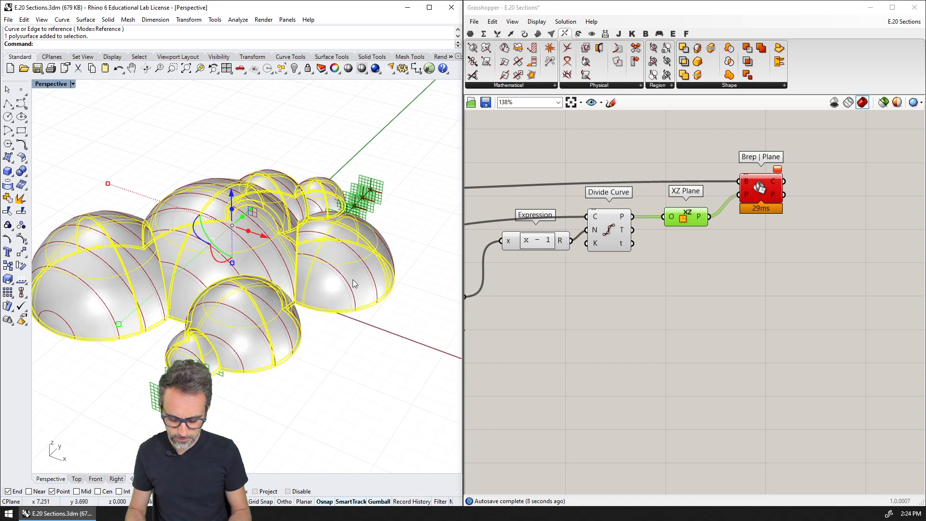
pyautogui.hotkey('ctrl', 'h')
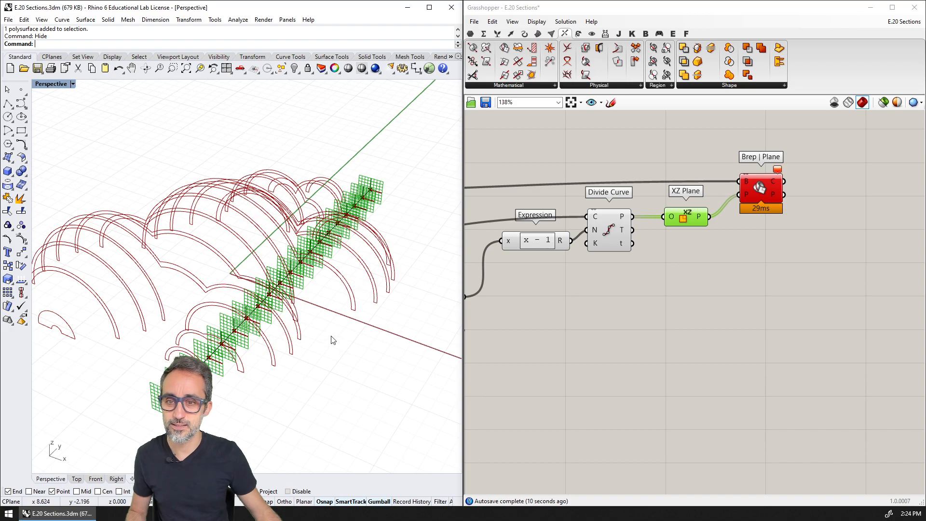
# - Turn off the preview of the XZ Plane and Divide Curve components
pyautogui.click(692, 225)
pyautogui.hotkey('ctrl', 'q')
pyautogui.click(617, 248)
pyautogui.hotkey('ctrl', 'q')
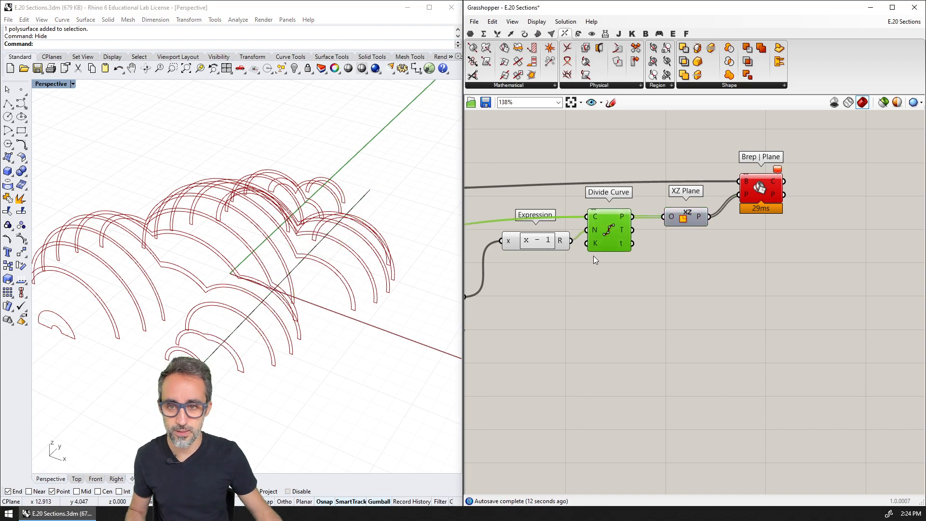
pyautogui.moveTo(537, 273); pyautogui.dragTo(612, 269, button='right')
pyautogui.moveTo(289, 270); pyautogui.dragTo(272, 289, button='right')
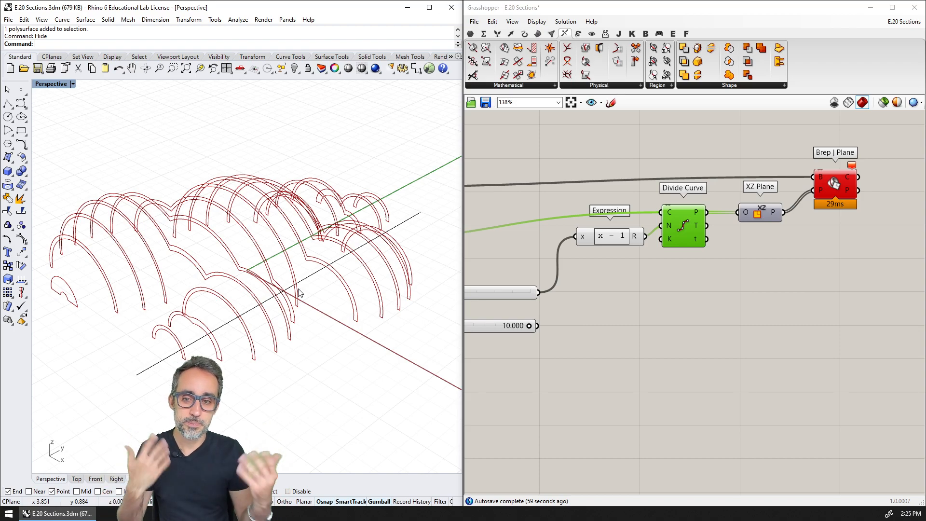
# - Select the base point beside the sections in Rhino and add a Point parameter below the Distance Between Drawings slider
pyautogui.keyDown('shift'); pyautogui.moveTo(300, 293); pyautogui.dragTo(166, 233, button='right'); pyautogui.keyUp('shift')
pyautogui.scroll(-3, 238, 262)
pyautogui.click(354, 293)
pyautogui.click(572, 360)
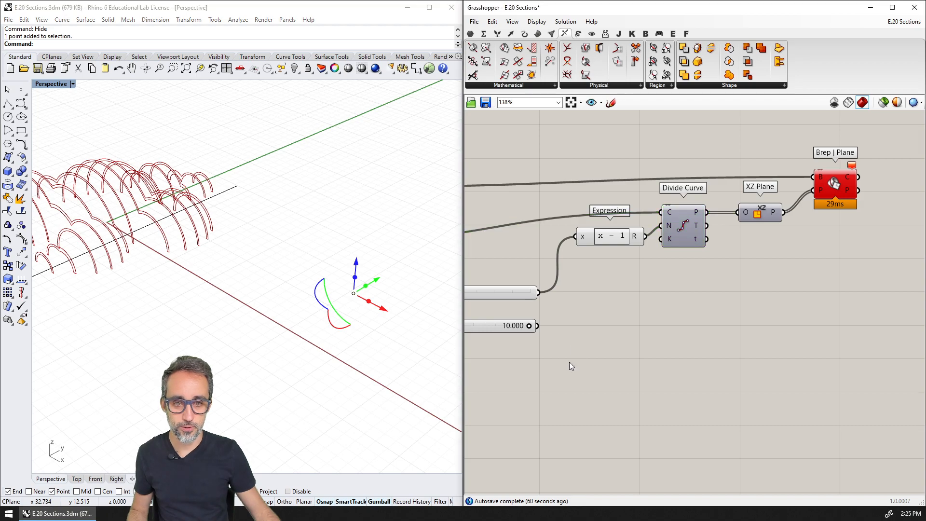
pyautogui.scroll(-2, 572, 328)
pyautogui.moveTo(571, 292); pyautogui.dragTo(609, 297, button='right')
pyautogui.scroll(2, 608, 295)
pyautogui.doubleClick(583, 313)
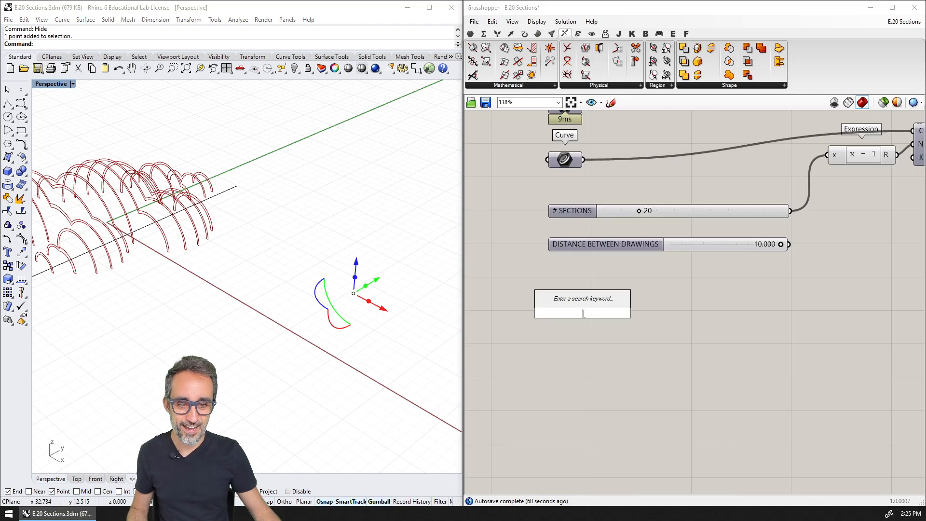
pyautogui.write('point')
pyautogui.press('Return')
# - Reference the base point in the Point parameter and shift the parameter slightly down on the canvas
pyautogui.scroll(1, 581, 312)
pyautogui.rightClick(582, 312)
pyautogui.click(616, 440)
pyautogui.moveTo(578, 319); pyautogui.dragTo(564, 359)
# - Add an XY Plane component beside the Point parameter and feed its origin with the point
pyautogui.doubleClick(651, 345)
pyautogui.write('xy')
pyautogui.press('Return')
pyautogui.moveTo(632, 351); pyautogui.dragTo(643, 349)
pyautogui.moveTo(668, 349); pyautogui.dragTo(678, 353)
# - Move the base point in the Rhino viewport to the open area in front of the section curves
pyautogui.keyDown('shift'); pyautogui.moveTo(396, 314); pyautogui.dragTo(263, 333, button='right'); pyautogui.keyUp('shift')
pyautogui.scroll(-6, 263, 331)
pyautogui.scroll(2, 266, 332)
pyautogui.click(253, 323)
pyautogui.scroll(3, 269, 313)
pyautogui.moveTo(317, 263); pyautogui.dragTo(279, 360)
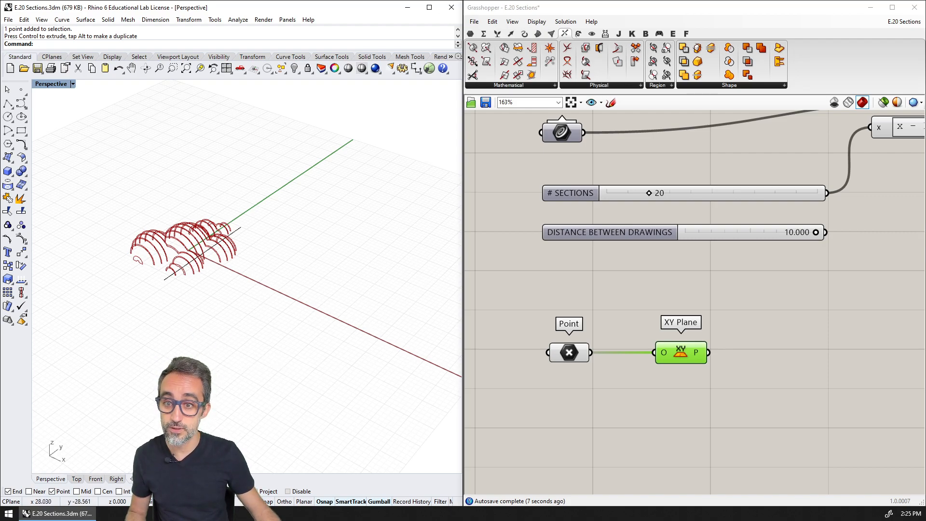
pyautogui.scroll(-2, 731, 354)
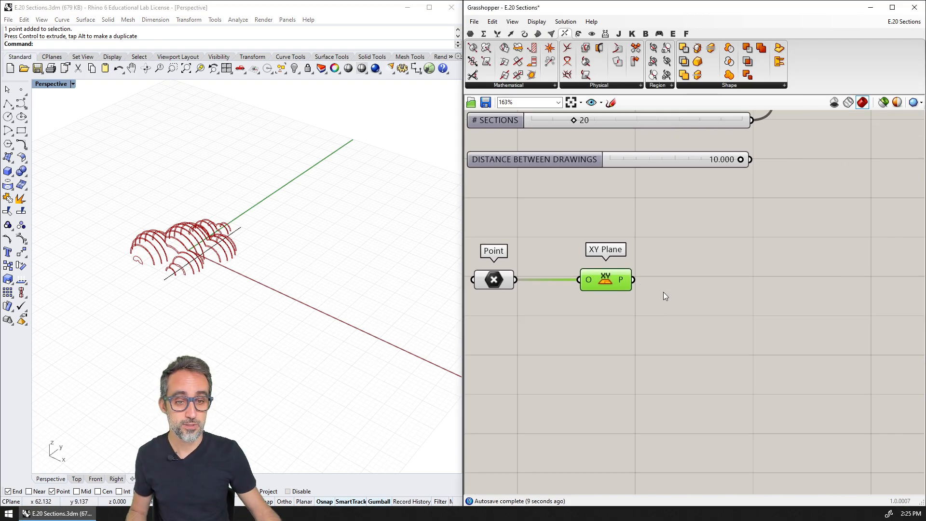
pyautogui.click(597, 348)
pyautogui.moveTo(263, 393); pyautogui.dragTo(219, 388, button='right')
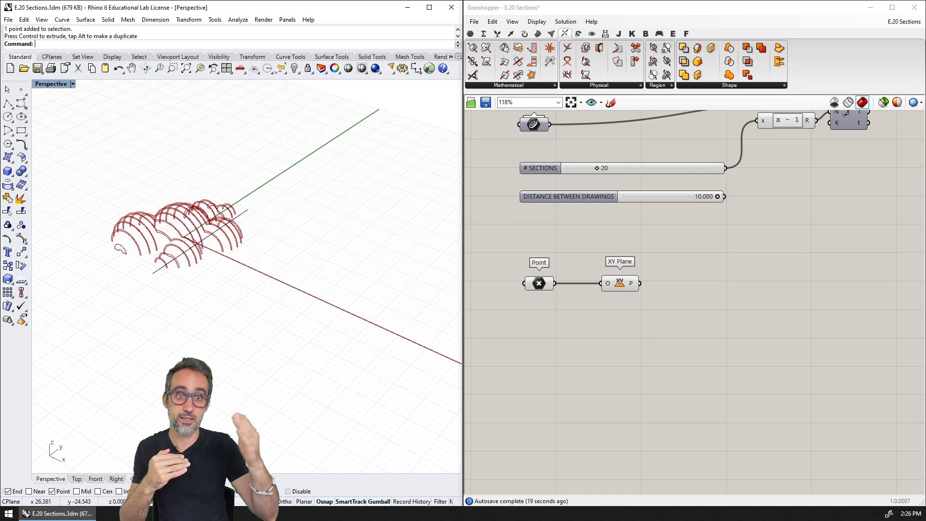
pyautogui.moveTo(686, 271); pyautogui.dragTo(689, 303, button='right')
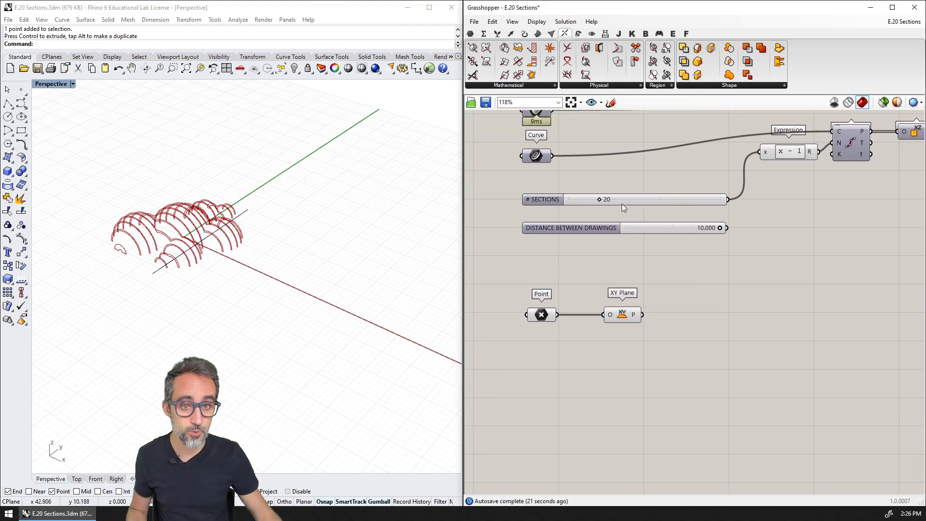
# - Add a Series component just below the Distance Between Drawings slider
pyautogui.click(621, 198)
pyautogui.moveTo(659, 240); pyautogui.dragTo(655, 232, button='right')
pyautogui.click(645, 230)
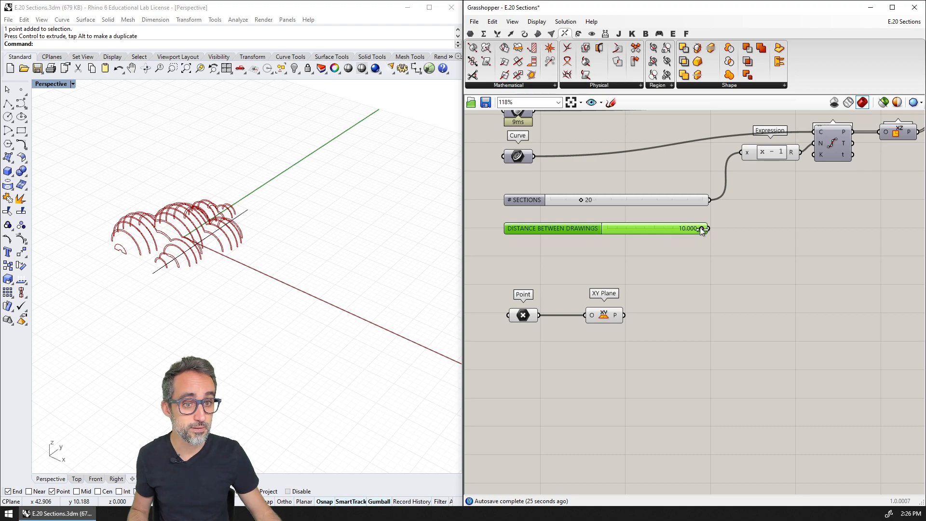
pyautogui.moveTo(700, 227); pyautogui.dragTo(686, 227, button='right')
pyautogui.doubleClick(745, 265)
pyautogui.write('series')
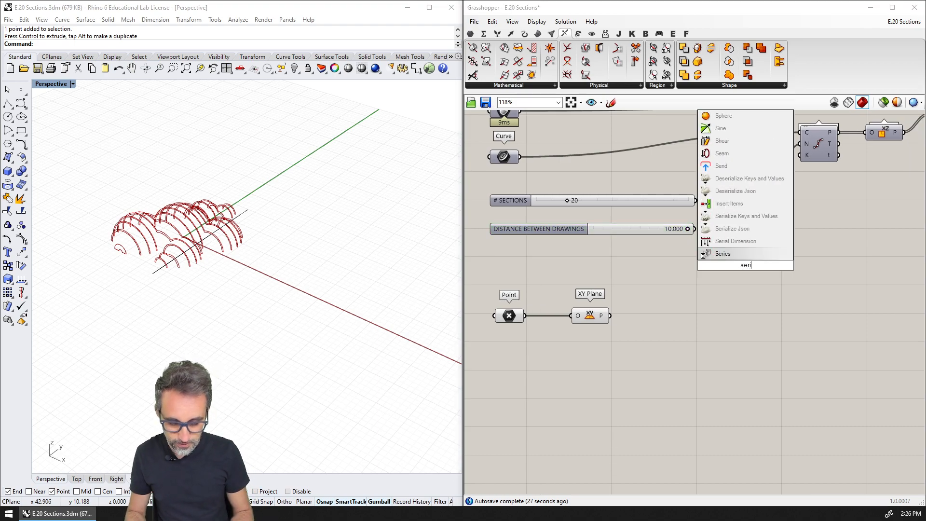
pyautogui.press('Return')
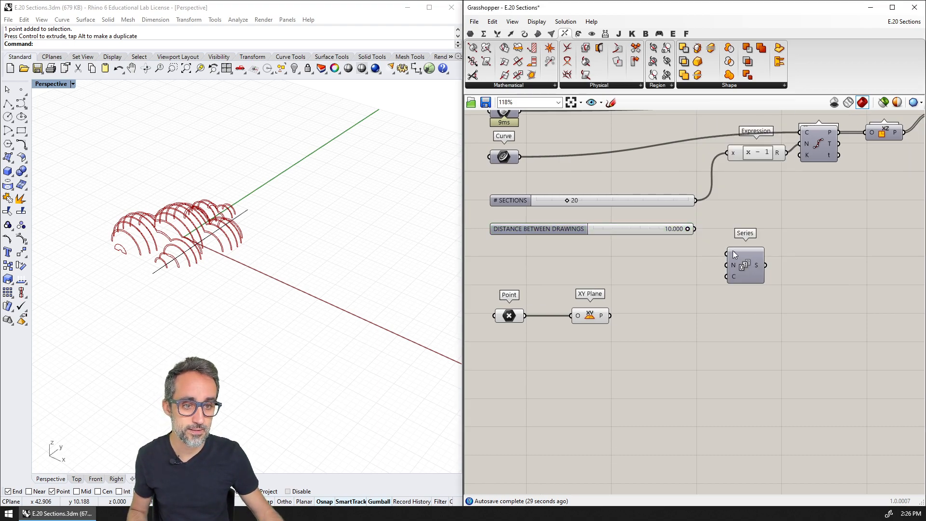
# - Connect the Distance Between Drawings slider to the Series N input and the # Sections slider to its C input
pyautogui.moveTo(732, 266)
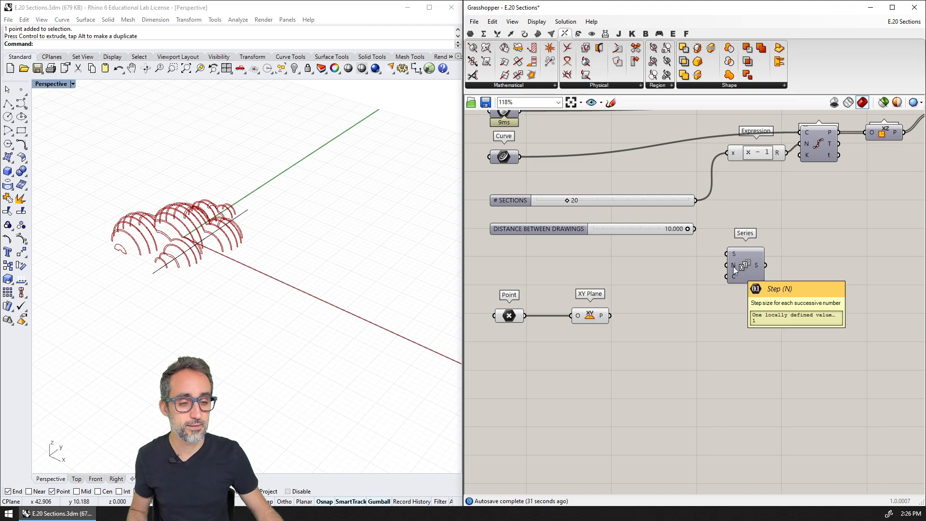
pyautogui.moveTo(694, 228); pyautogui.dragTo(727, 266)
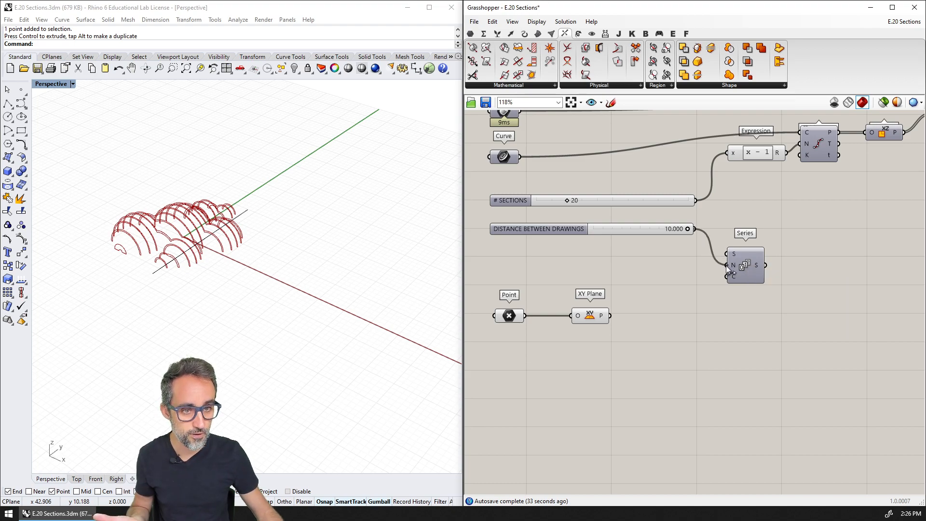
pyautogui.moveTo(707, 234); pyautogui.dragTo(727, 277)
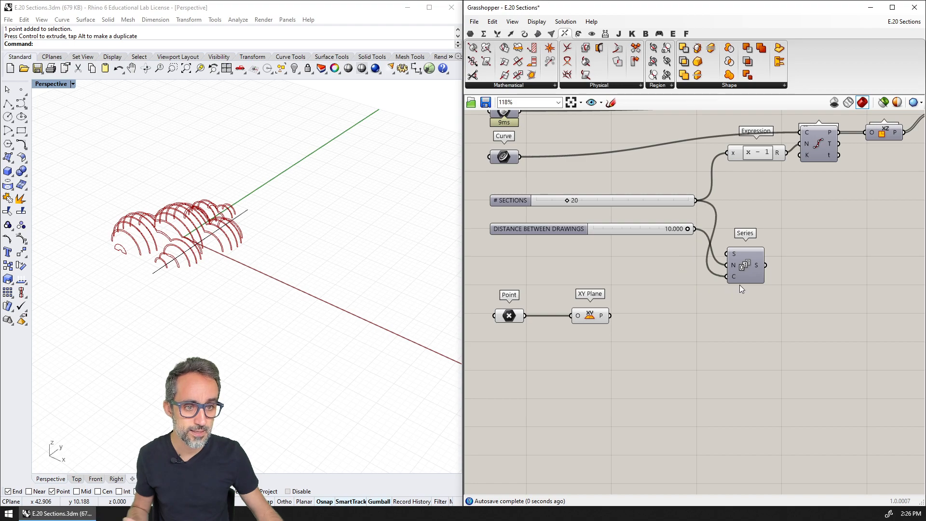
# - Add a Panel fed by the Series output and enlarge it to show the whole list of numbers
pyautogui.doubleClick(825, 277)
pyautogui.write('el')
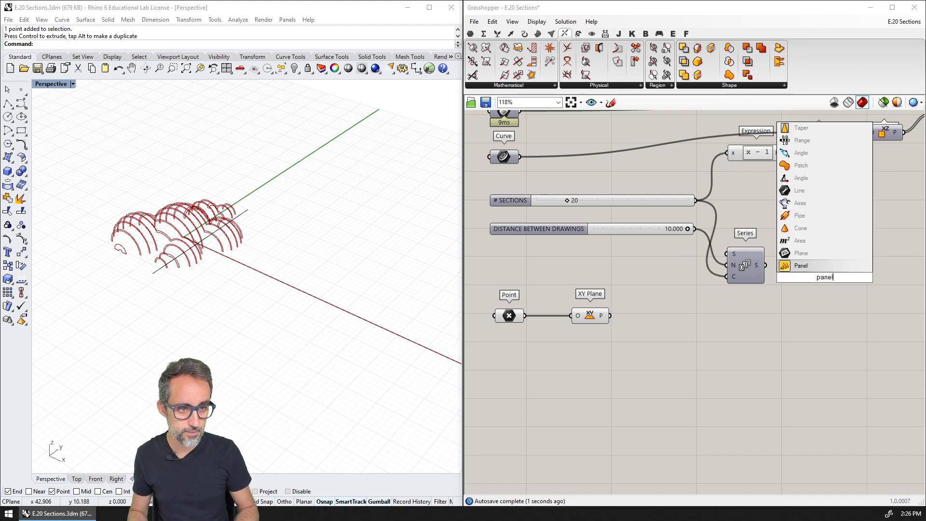
pyautogui.press('Return')
pyautogui.moveTo(765, 264); pyautogui.dragTo(760, 339)
pyautogui.moveTo(794, 366); pyautogui.dragTo(793, 467)
pyautogui.moveTo(819, 447); pyautogui.dragTo(756, 383, button='right')
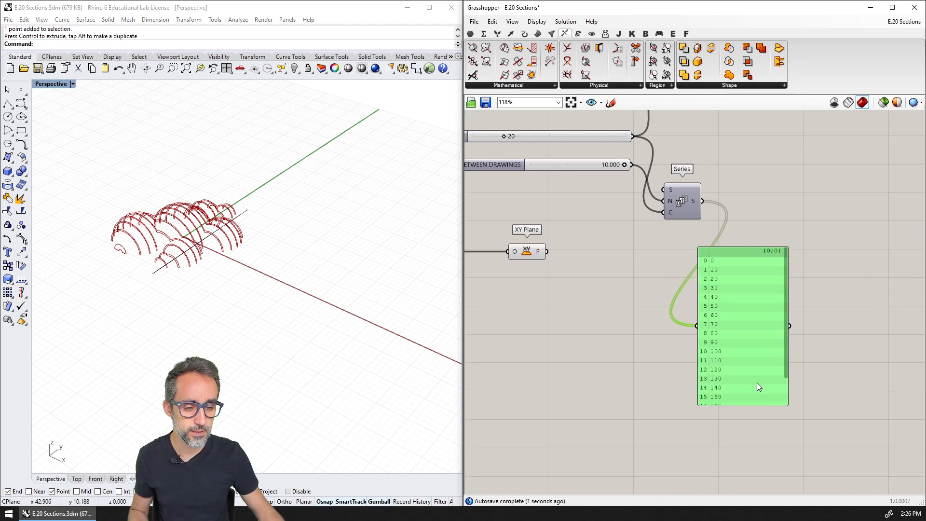
pyautogui.click(752, 408)
pyautogui.moveTo(752, 404); pyautogui.dragTo(709, 418)
# - Add a Unit Y component after Series and feed its factor with the Series output
pyautogui.doubleClick(781, 200)
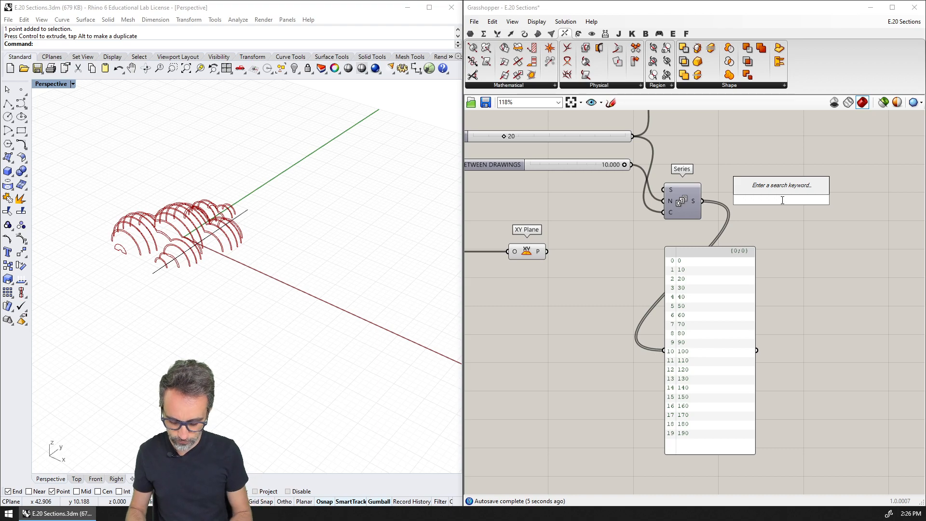
pyautogui.write('y')
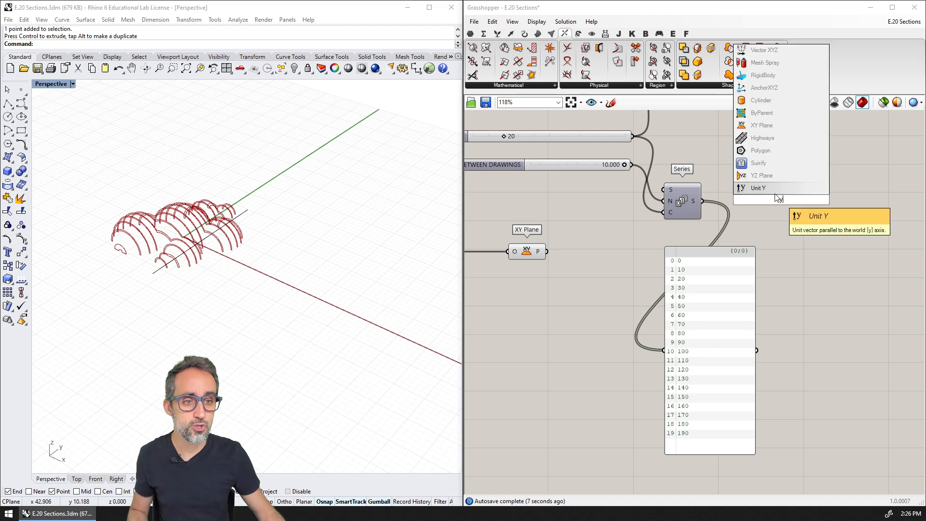
pyautogui.press('Return')
pyautogui.moveTo(704, 200); pyautogui.dragTo(771, 202)
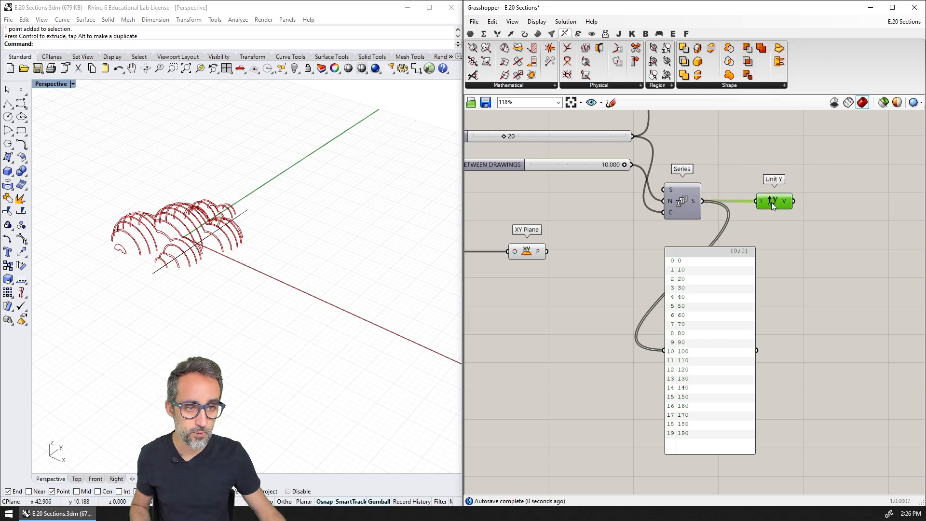
# - Copy the panel beside the first one, feed it with the Unit Y output and check the listed vectors
pyautogui.moveTo(725, 263); pyautogui.dragTo(818, 278)
pyautogui.moveTo(777, 200); pyautogui.dragTo(769, 350)
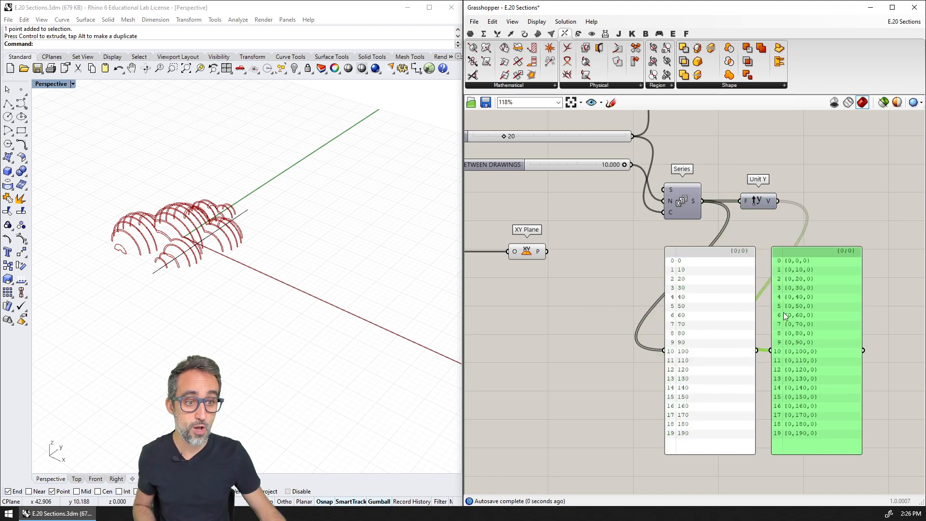
pyautogui.scroll(1, 827, 265)
pyautogui.moveTo(820, 235); pyautogui.dragTo(795, 192, button='right')
pyautogui.click(793, 193)
pyautogui.scroll(1, 731, 219)
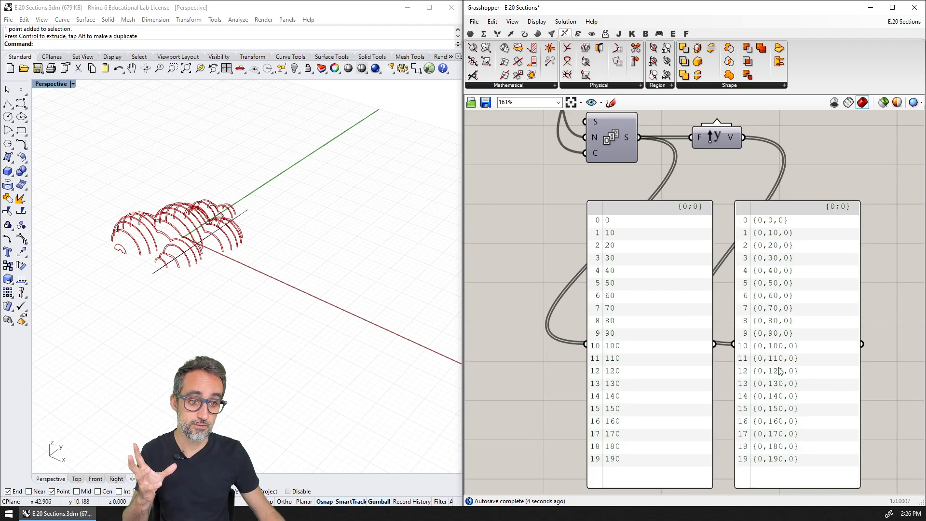
# - Move the Series and Unit Y components down together and place the XY Plane component just above Series
pyautogui.scroll(-1, 780, 273)
pyautogui.moveTo(761, 152); pyautogui.dragTo(807, 236, button='right')
pyautogui.scroll(-2, 780, 273)
pyautogui.moveTo(819, 212); pyautogui.dragTo(722, 235)
pyautogui.moveTo(713, 230); pyautogui.dragTo(700, 308)
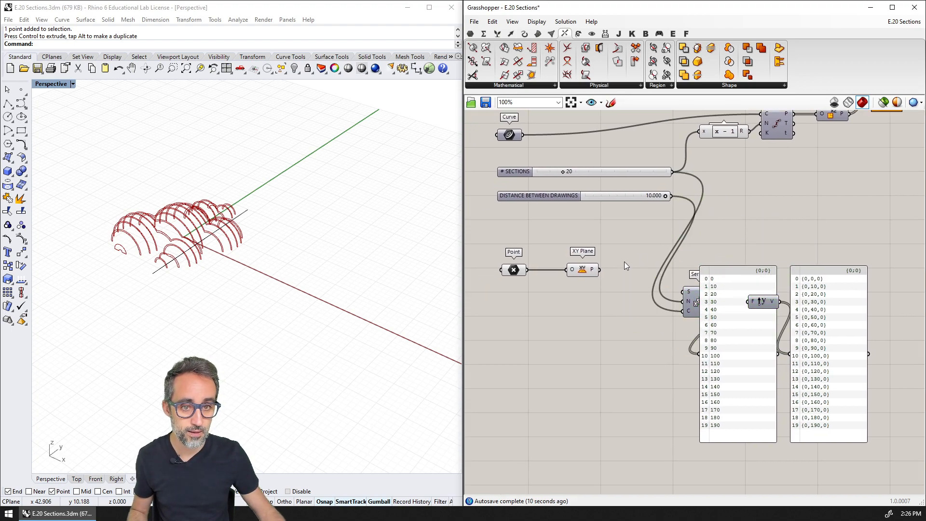
pyautogui.click(639, 270)
pyautogui.moveTo(641, 270); pyautogui.dragTo(703, 269)
# - Delete both panels that list the Series and Unit Y values
pyautogui.moveTo(852, 243); pyautogui.dragTo(764, 276)
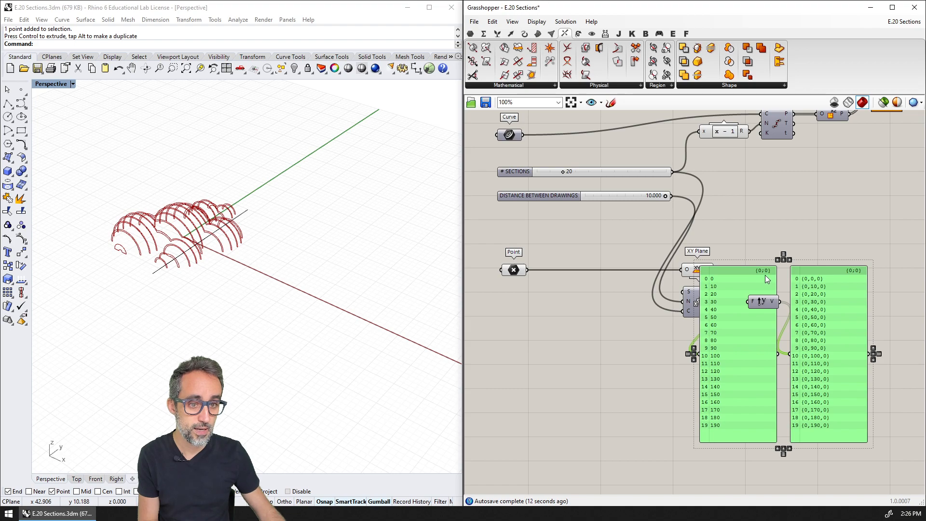
pyautogui.press('Delete')
# - Add a Move component beside Unit Y
pyautogui.moveTo(764, 275); pyautogui.dragTo(724, 257, button='right')
pyautogui.scroll(2, 740, 263)
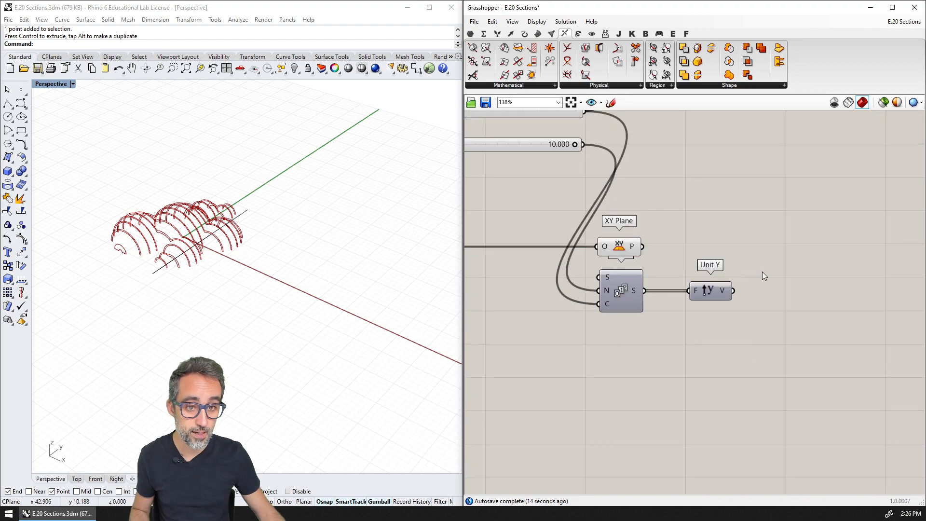
pyautogui.doubleClick(762, 272)
pyautogui.write('move')
pyautogui.press('Return')
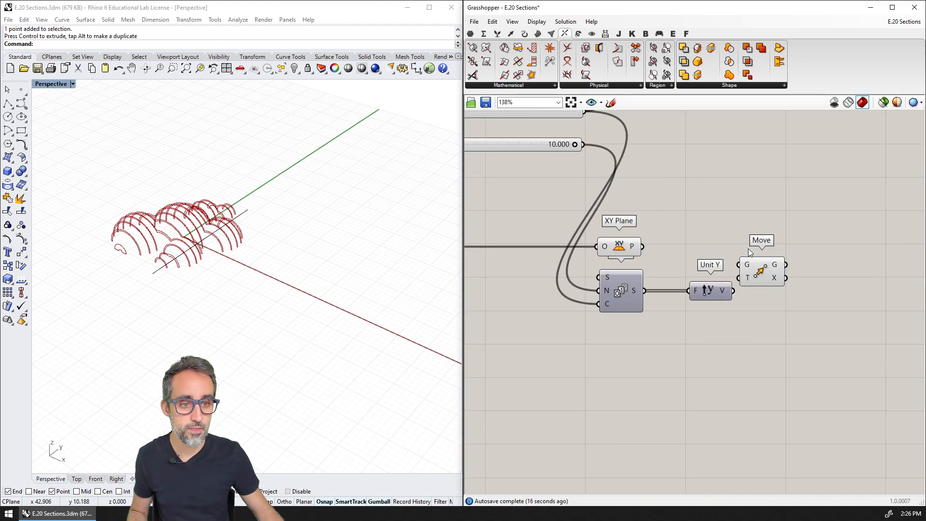
# - Wire the XY Plane into Move's G input and the Unit Y vectors into its T input, placing Move level with XY Plane
pyautogui.moveTo(641, 247); pyautogui.dragTo(737, 265)
pyautogui.moveTo(754, 272); pyautogui.dragTo(780, 253)
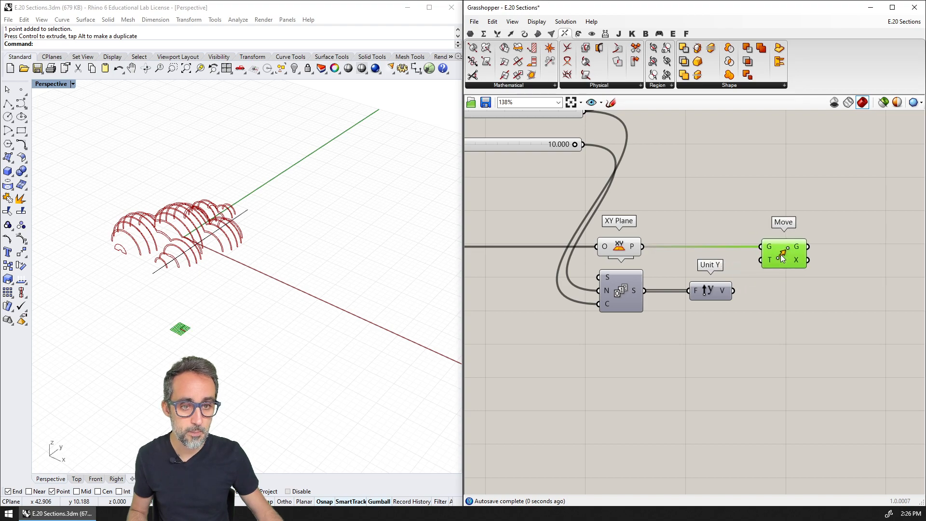
pyautogui.moveTo(732, 291); pyautogui.dragTo(764, 259)
pyautogui.keyDown('shift'); pyautogui.moveTo(342, 273); pyautogui.dragTo(274, 310, button='right'); pyautogui.keyUp('shift')
pyautogui.scroll(-5, 325, 273)
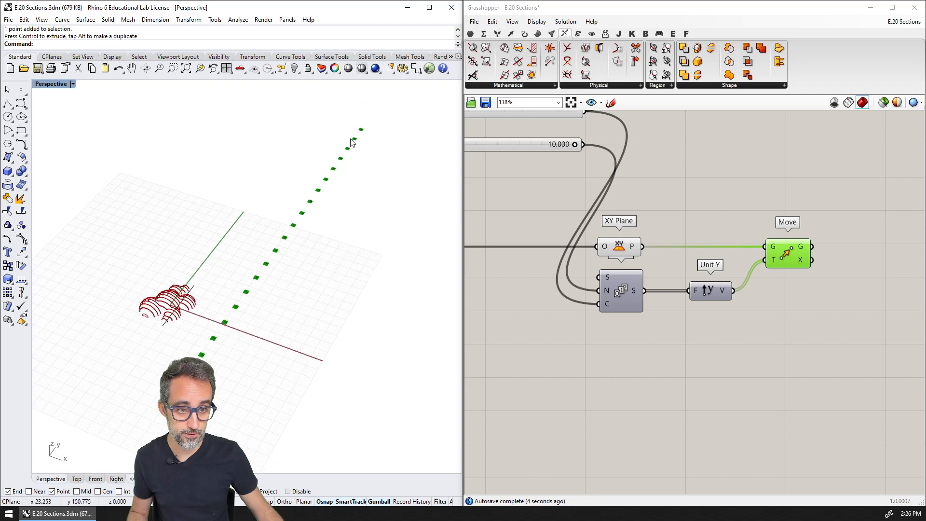
# - Check which viewport geometry comes from the XZ Plane, Move and Brep | Plane components
pyautogui.scroll(-3, 675, 282)
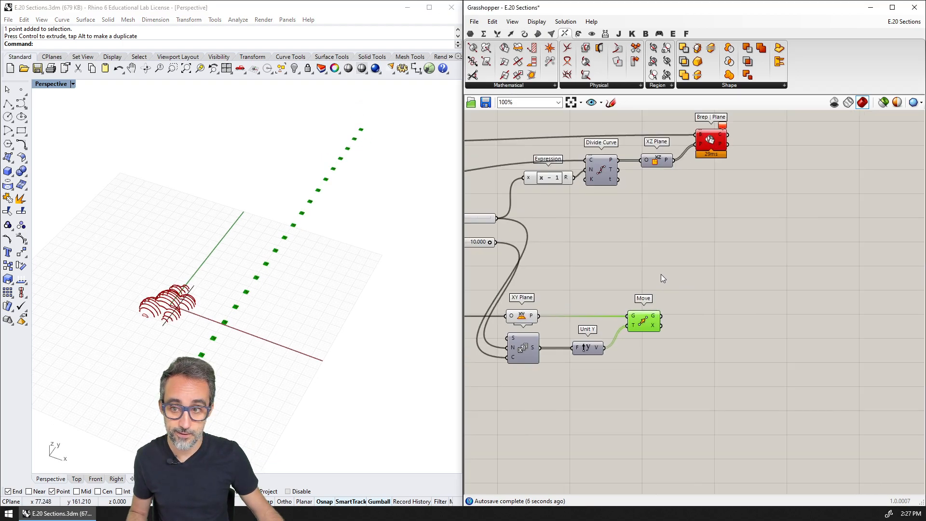
pyautogui.click(728, 183)
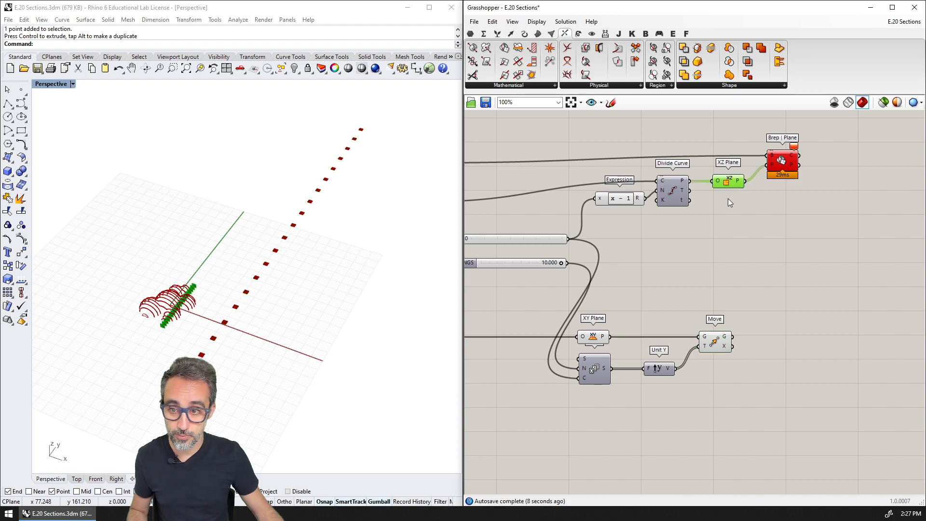
pyautogui.click(716, 343)
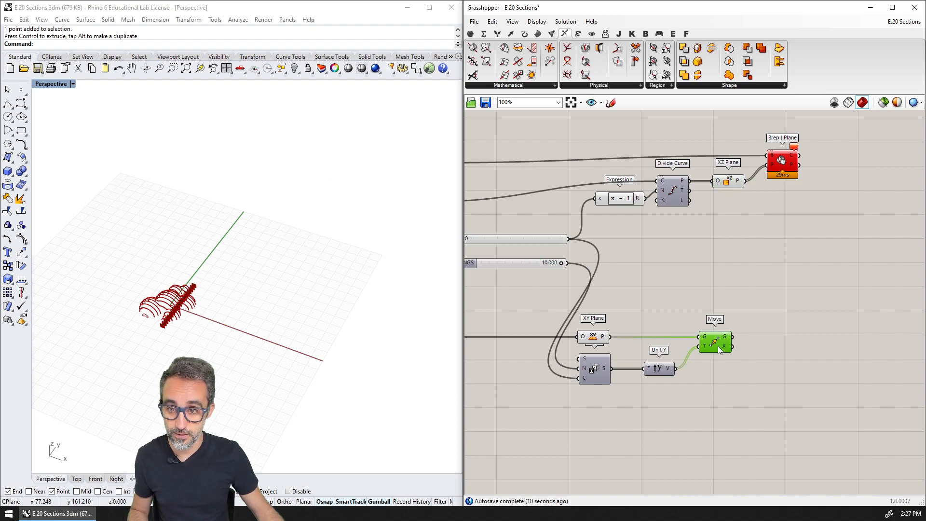
pyautogui.click(777, 212)
pyautogui.click(783, 160)
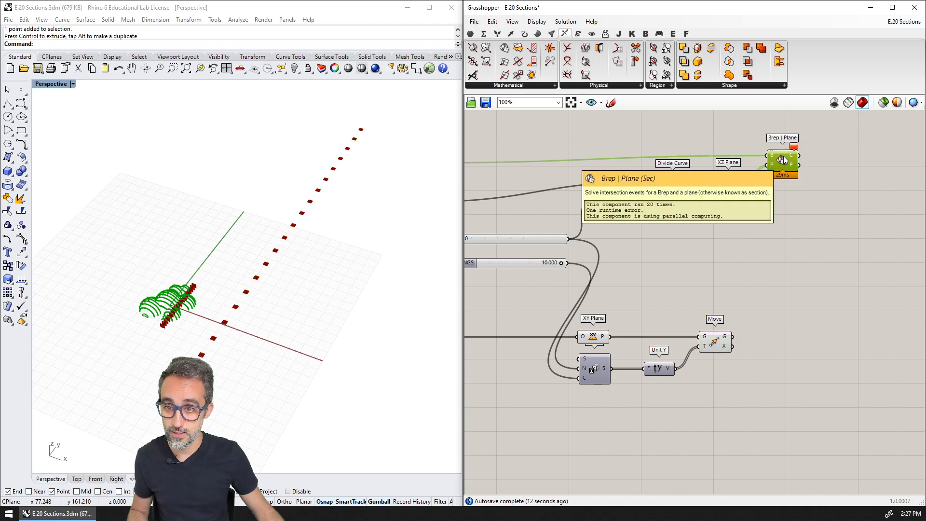
pyautogui.click(767, 214)
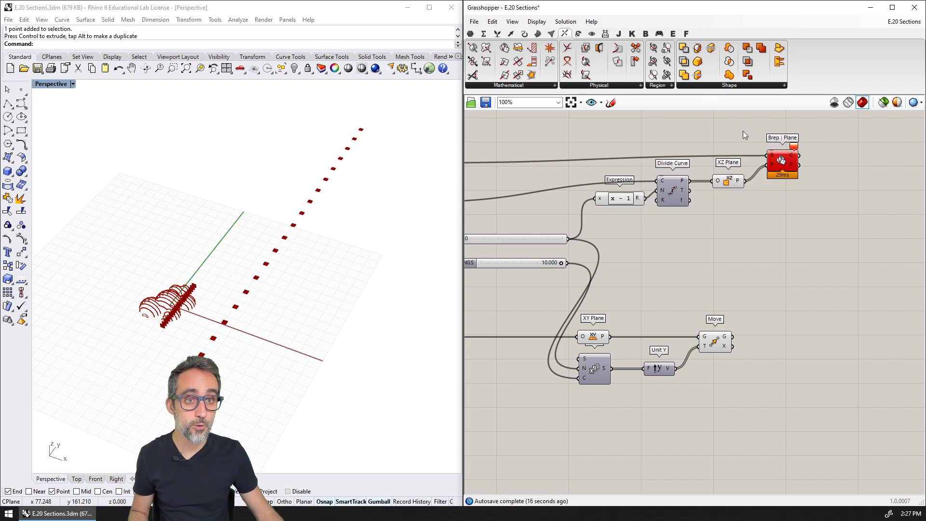
# - Add an Orient component on the canvas below and beyond Brep | Plane
pyautogui.click(524, 34)
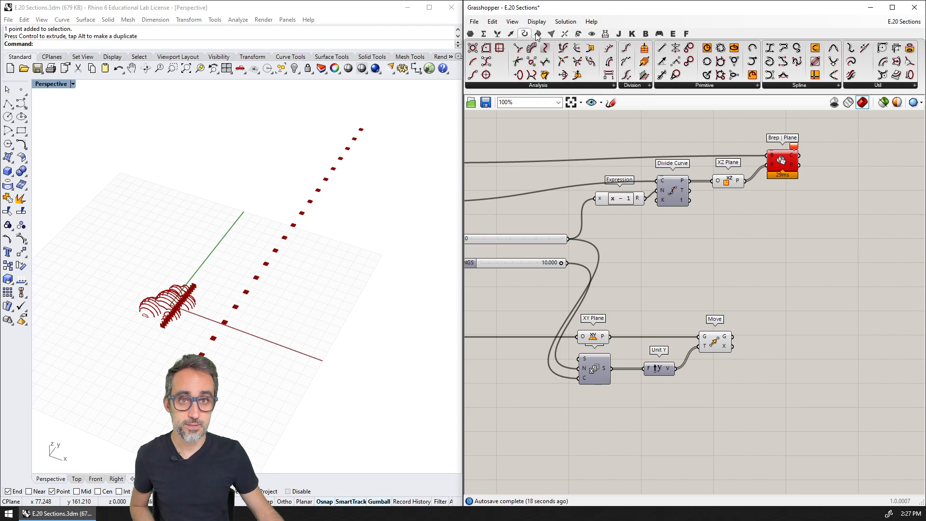
pyautogui.click(578, 34)
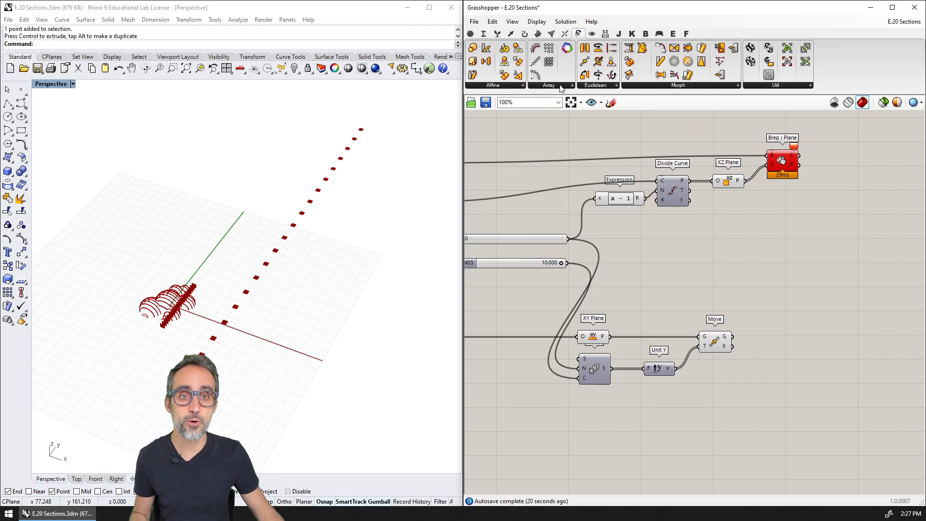
pyautogui.click(596, 86)
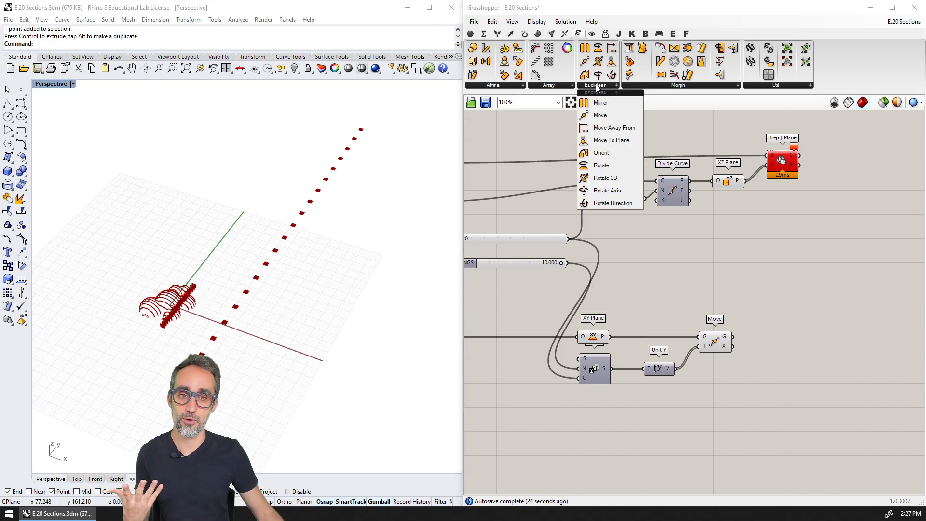
pyautogui.click(601, 153)
pyautogui.click(833, 222)
# - Feed Orient with the Brep | Plane curves as G, the XZ planes as source A and the moved planes as target B
pyautogui.moveTo(795, 165); pyautogui.dragTo(769, 166, button='right')
pyautogui.click(764, 161)
pyautogui.moveTo(773, 154); pyautogui.dragTo(792, 214)
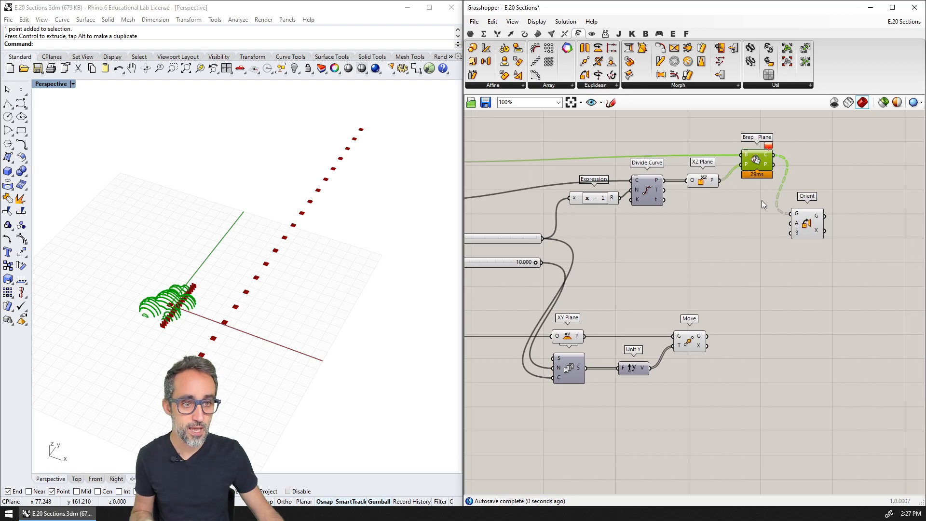
pyautogui.moveTo(720, 180); pyautogui.dragTo(792, 223)
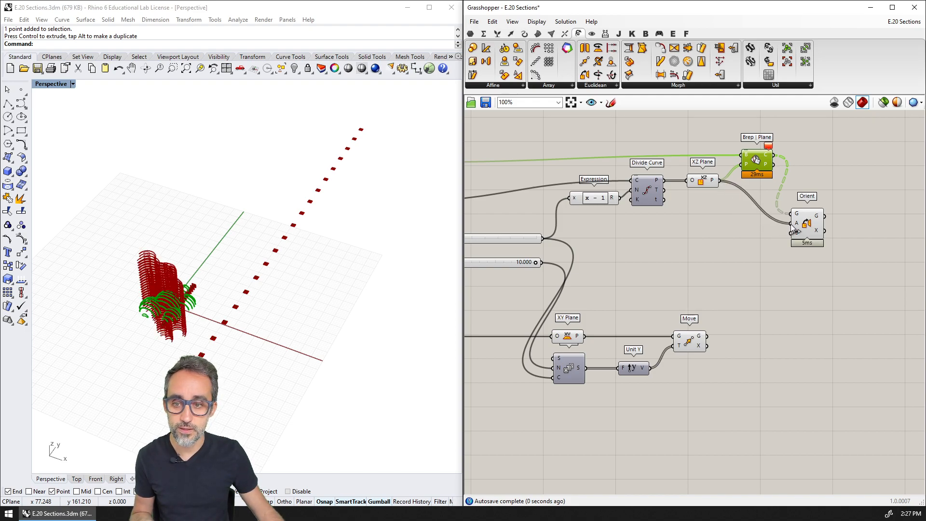
pyautogui.moveTo(707, 336); pyautogui.dragTo(792, 233)
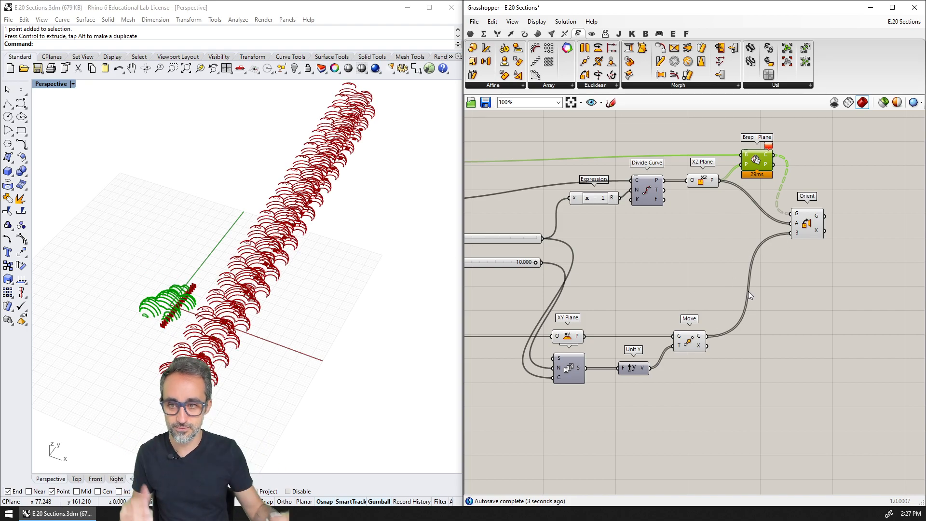
pyautogui.moveTo(251, 345); pyautogui.dragTo(315, 338, button='right')
pyautogui.click(813, 222)
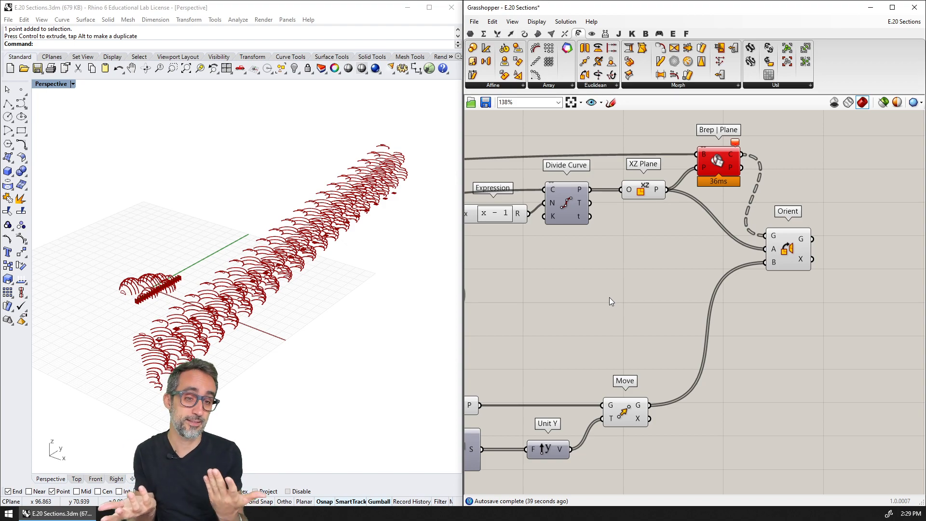
# - Add a panel below Orient and connect Move's G output to it
pyautogui.doubleClick(791, 352)
pyautogui.write('panel')
pyautogui.press('Return')
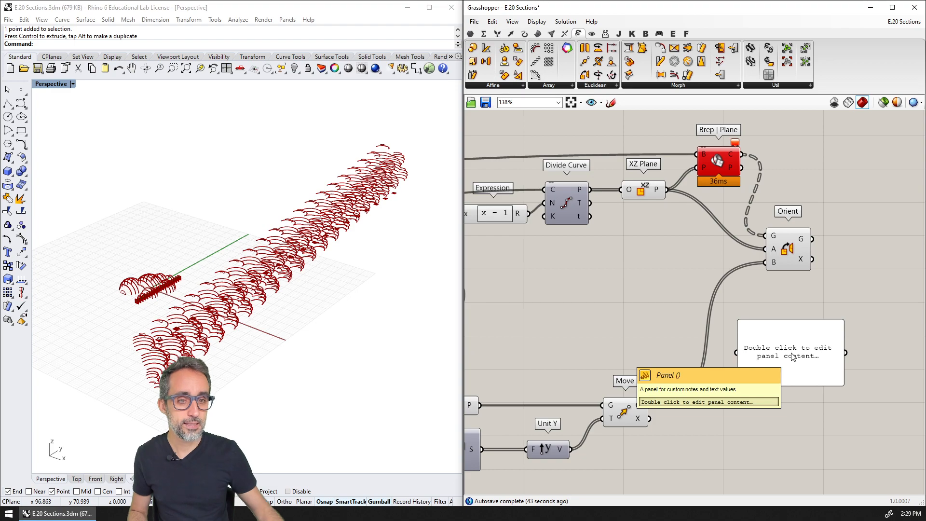
pyautogui.moveTo(793, 357); pyautogui.dragTo(707, 344, button='right')
pyautogui.moveTo(695, 333); pyautogui.dragTo(738, 346)
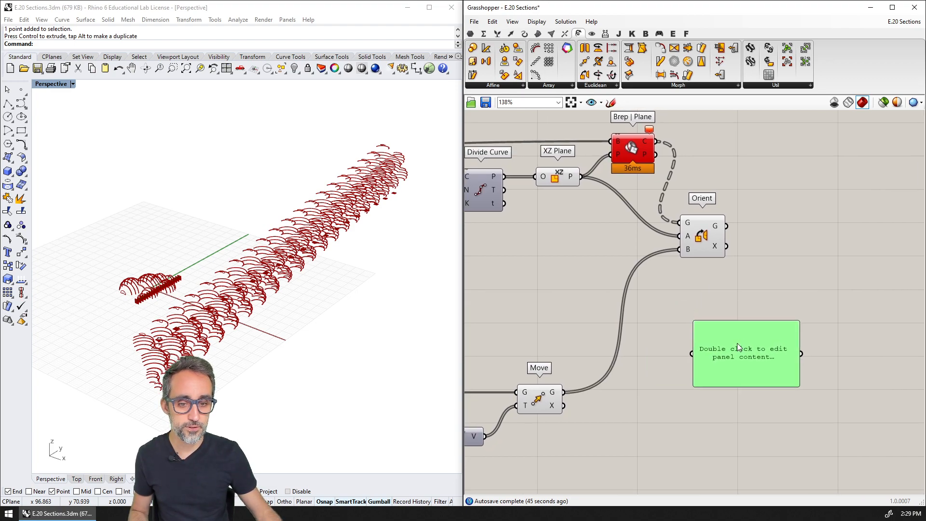
pyautogui.moveTo(563, 391); pyautogui.dragTo(692, 353)
# - Enlarge the panel to show the complete list of moved planes and read their origins
pyautogui.moveTo(746, 386); pyautogui.dragTo(683, 302, button='right')
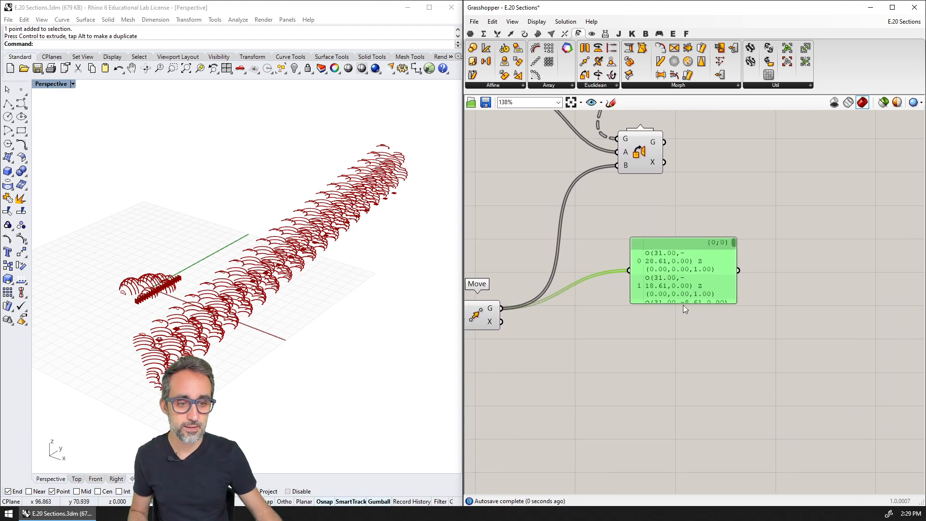
pyautogui.moveTo(736, 305); pyautogui.dragTo(851, 488)
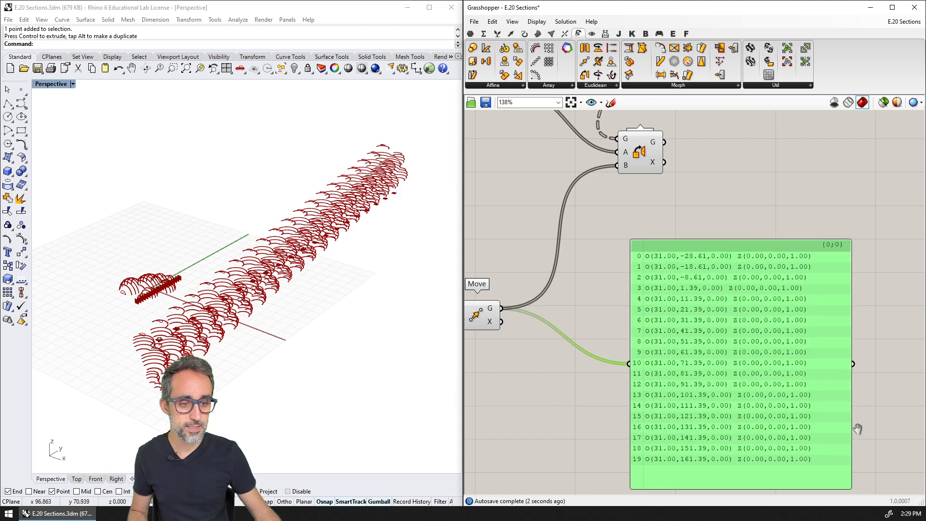
pyautogui.moveTo(858, 422); pyautogui.dragTo(835, 392, button='right')
pyautogui.scroll(-1, 836, 391)
pyautogui.click(836, 386)
pyautogui.moveTo(790, 327); pyautogui.dragTo(805, 336, button='right')
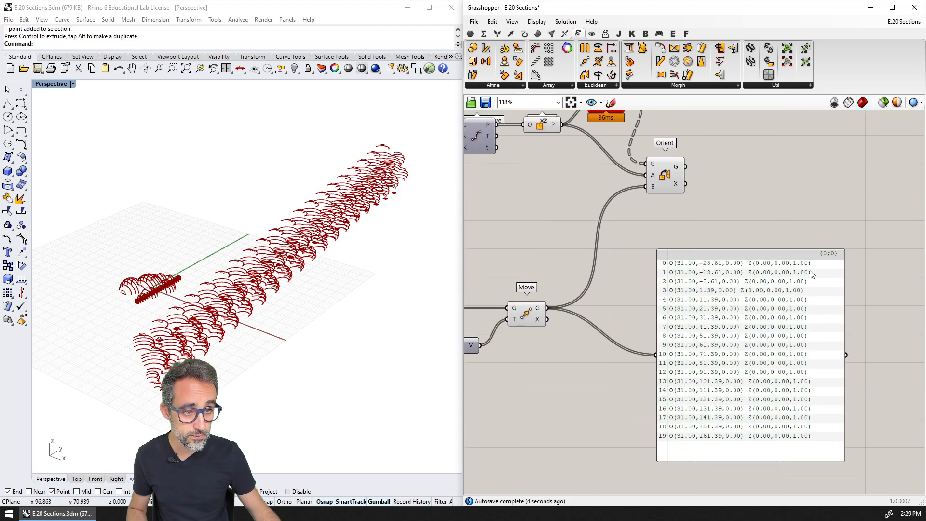
pyautogui.scroll(1, 822, 259)
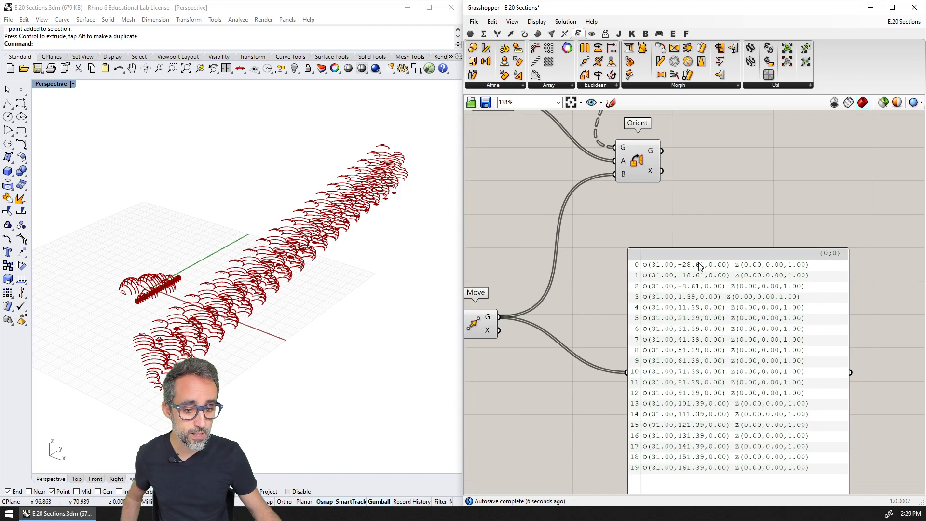
pyautogui.scroll(-1, 665, 470)
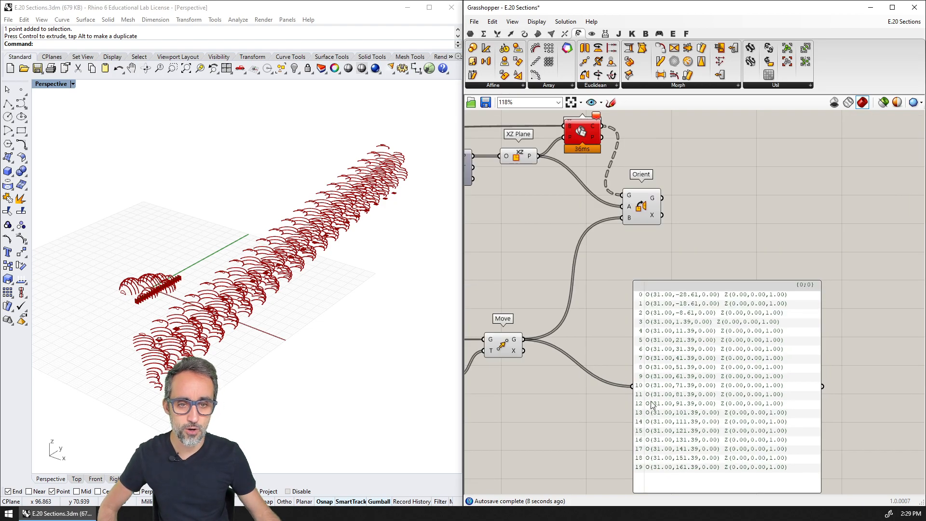
# - Place a copy of the panel beside the first and feed it with the XZ Plane output to compare both plane lists
pyautogui.click(623, 379)
pyautogui.moveTo(624, 379); pyautogui.dragTo(600, 372)
pyautogui.moveTo(750, 362); pyautogui.dragTo(731, 361)
pyautogui.moveTo(654, 366); pyautogui.dragTo(635, 371, button='right')
pyautogui.keyDown('alt'); pyautogui.moveTo(635, 371); pyautogui.dragTo(827, 371); pyautogui.keyUp('alt')
pyautogui.moveTo(524, 164); pyautogui.dragTo(733, 367)
pyautogui.click(736, 224)
pyautogui.scroll(1, 747, 225)
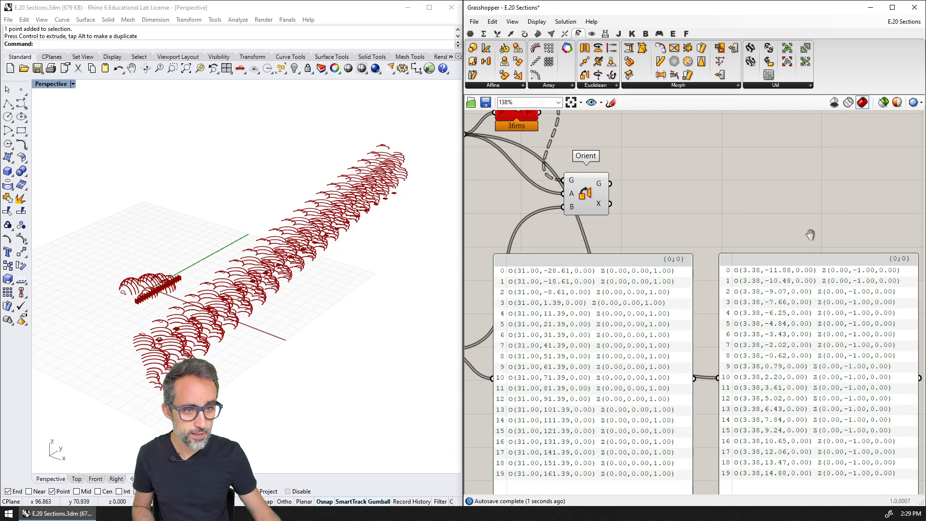
pyautogui.moveTo(813, 238); pyautogui.dragTo(793, 202, button='right')
pyautogui.scroll(-2, 750, 400)
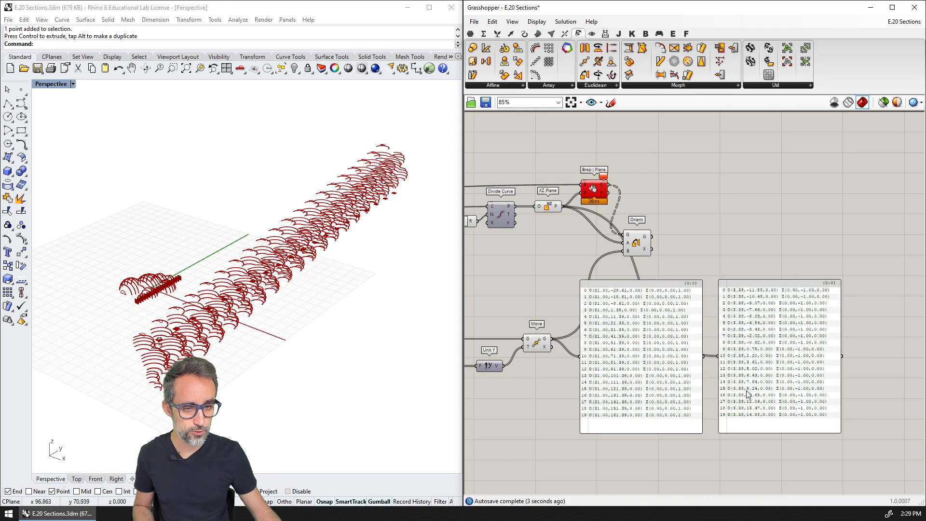
# - Copy the XZ Plane panel into the free space above it
pyautogui.scroll(1, 736, 358)
pyautogui.click(746, 404)
pyautogui.keyDown('alt'); pyautogui.moveTo(746, 404); pyautogui.dragTo(728, 251); pyautogui.keyUp('alt')
# - Read the error message on the Brep | Plane component
pyautogui.click(589, 250)
pyautogui.click(587, 227)
pyautogui.click(583, 255)
pyautogui.click(580, 219)
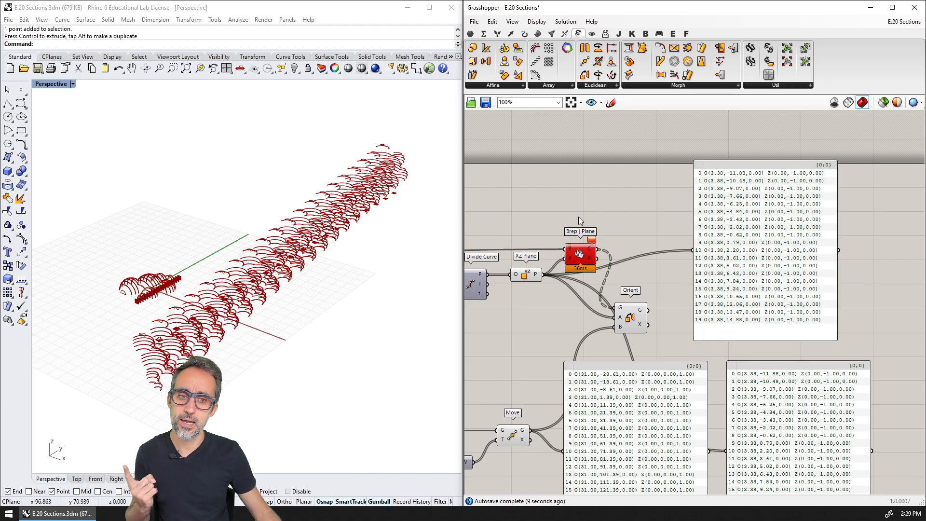
pyautogui.scroll(5, 577, 218)
pyautogui.moveTo(585, 290); pyautogui.dragTo(644, 213, button='right')
pyautogui.moveTo(671, 193)
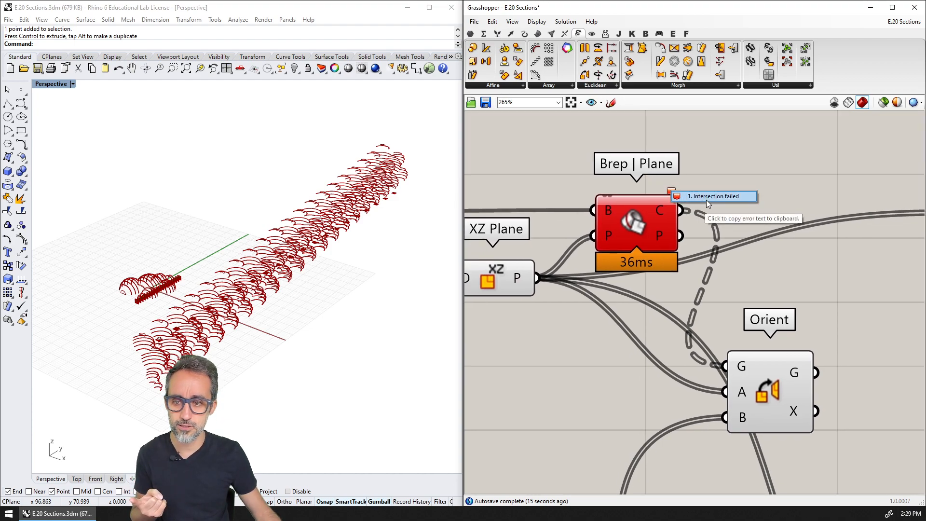
# - Examine in the viewport where the section planes at both ends of the curve lie relative to the dome sections
pyautogui.moveTo(187, 271); pyautogui.dragTo(182, 350, button='right')
pyautogui.scroll(5, 150, 340)
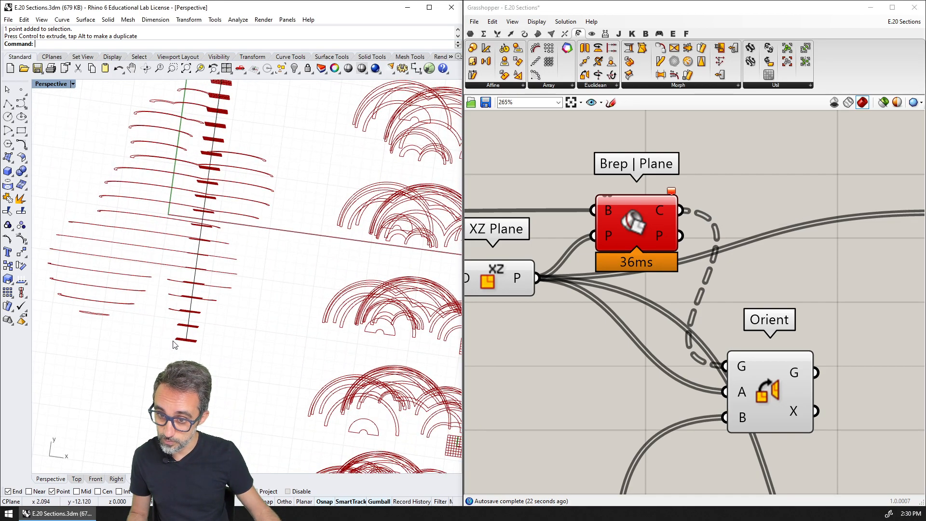
pyautogui.keyDown('shift'); pyautogui.moveTo(210, 300); pyautogui.dragTo(209, 359, button='right'); pyautogui.keyUp('shift')
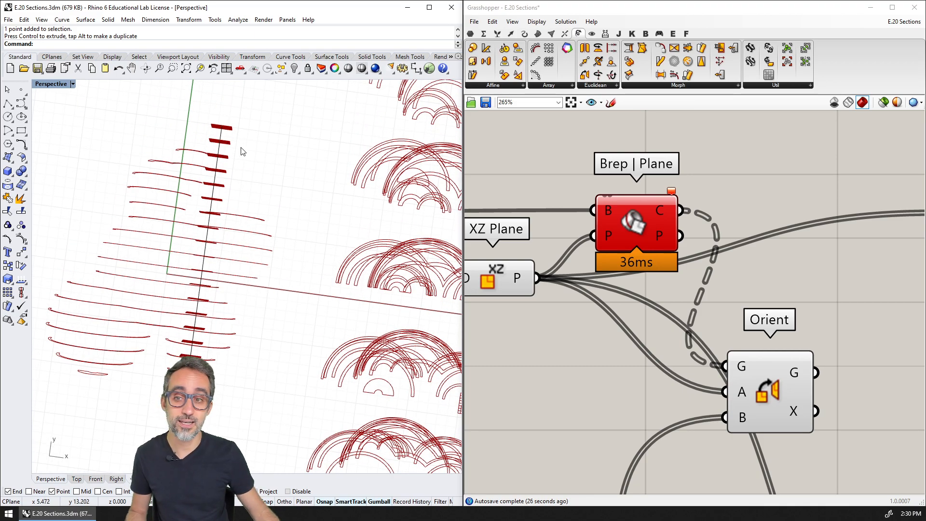
pyautogui.moveTo(262, 188); pyautogui.dragTo(255, 246, button='right')
pyautogui.scroll(-6, 254, 244)
pyautogui.keyDown('shift'); pyautogui.moveTo(362, 291); pyautogui.dragTo(283, 236, button='right'); pyautogui.keyUp('shift')
pyautogui.scroll(-5, 282, 236)
pyautogui.scroll(-3, 731, 268)
# - Connect the Brep | Plane C output to the third panel, then move and lengthen the panel to show all its branches
pyautogui.moveTo(731, 268); pyautogui.dragTo(526, 243, button='right')
pyautogui.scroll(-2, 607, 237)
pyautogui.moveTo(509, 218); pyautogui.dragTo(625, 220)
pyautogui.moveTo(637, 220); pyautogui.dragTo(600, 213, button='right')
pyautogui.scroll(-1, 601, 261)
pyautogui.moveTo(601, 213); pyautogui.dragTo(783, 222)
pyautogui.moveTo(774, 300); pyautogui.dragTo(784, 477)
pyautogui.click(883, 322)
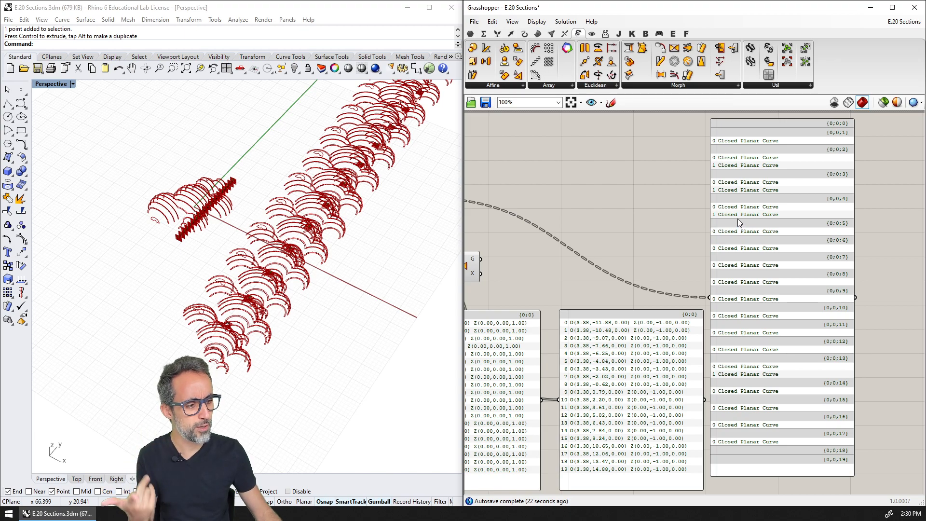
# - Examine the dome section curves in the viewport against the branches listed in the panel
pyautogui.scroll(5, 183, 261)
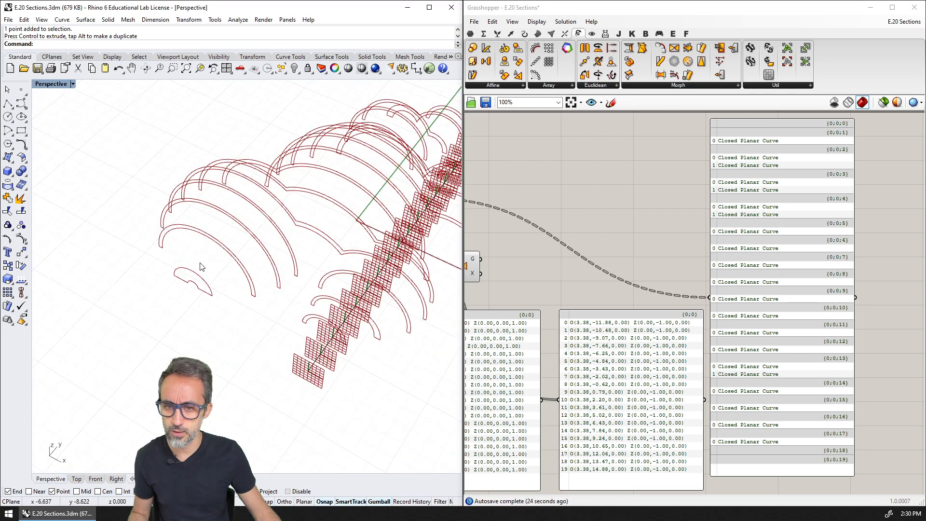
pyautogui.scroll(3, 201, 265)
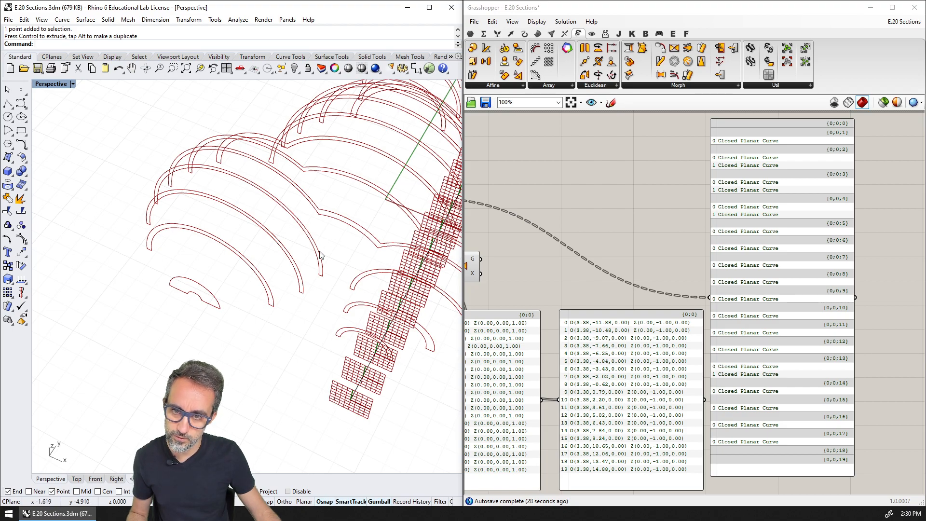
pyautogui.scroll(-6, 317, 254)
pyautogui.scroll(2, 266, 229)
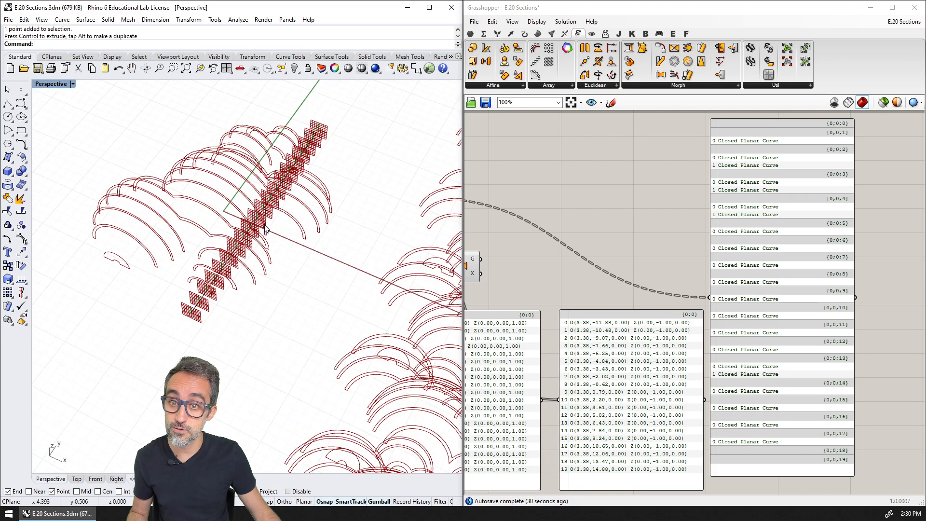
pyautogui.keyDown('shift'); pyautogui.moveTo(266, 230); pyautogui.dragTo(294, 242, button='right'); pyautogui.keyUp('shift')
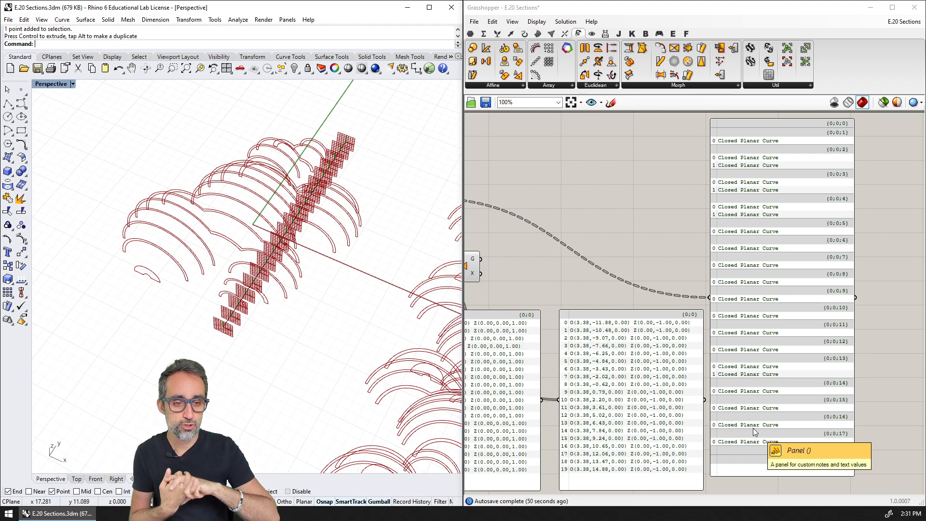
pyautogui.scroll(-2, 652, 164)
pyautogui.moveTo(688, 173); pyautogui.dragTo(719, 197, button='right')
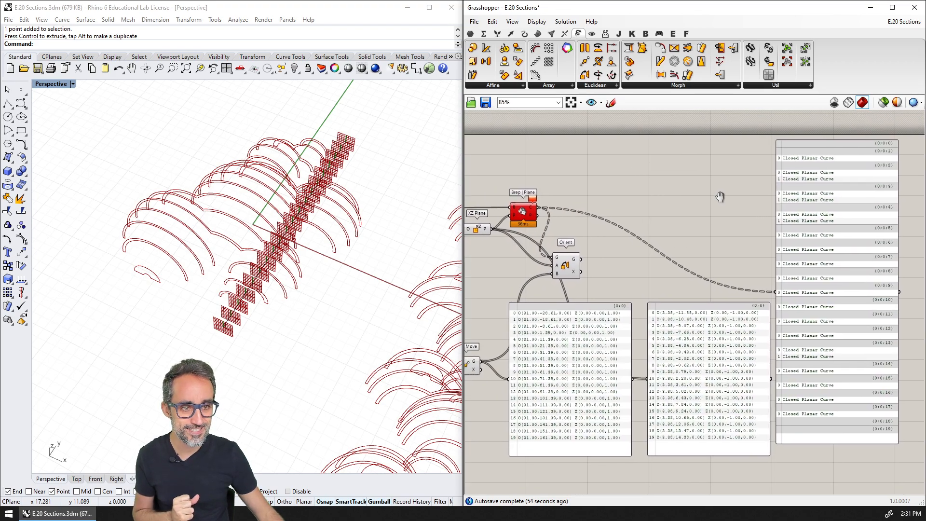
pyautogui.moveTo(800, 224); pyautogui.dragTo(803, 228)
pyautogui.click(641, 288)
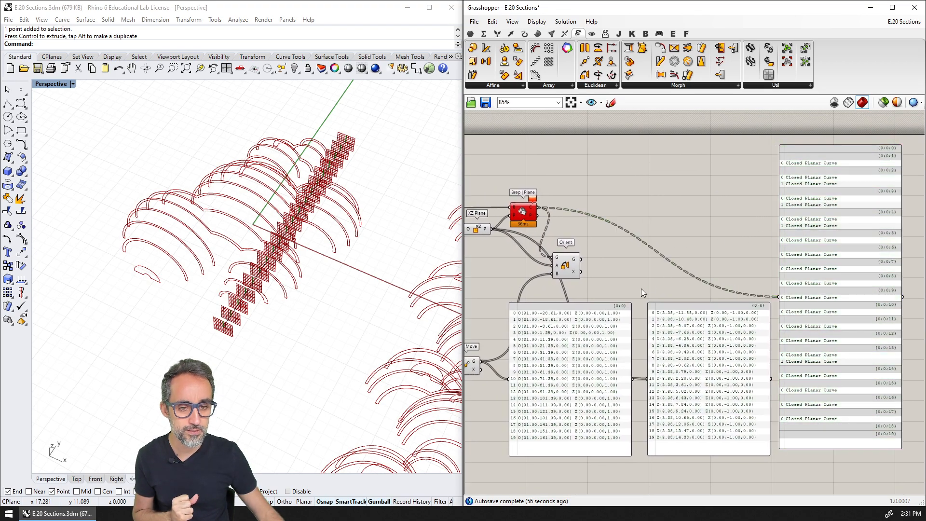
pyautogui.moveTo(629, 313); pyautogui.dragTo(628, 315)
pyautogui.click(621, 276)
pyautogui.scroll(1, 637, 271)
pyautogui.scroll(-1, 637, 271)
pyautogui.moveTo(638, 270); pyautogui.dragTo(609, 264, button='right')
pyautogui.scroll(1, 624, 274)
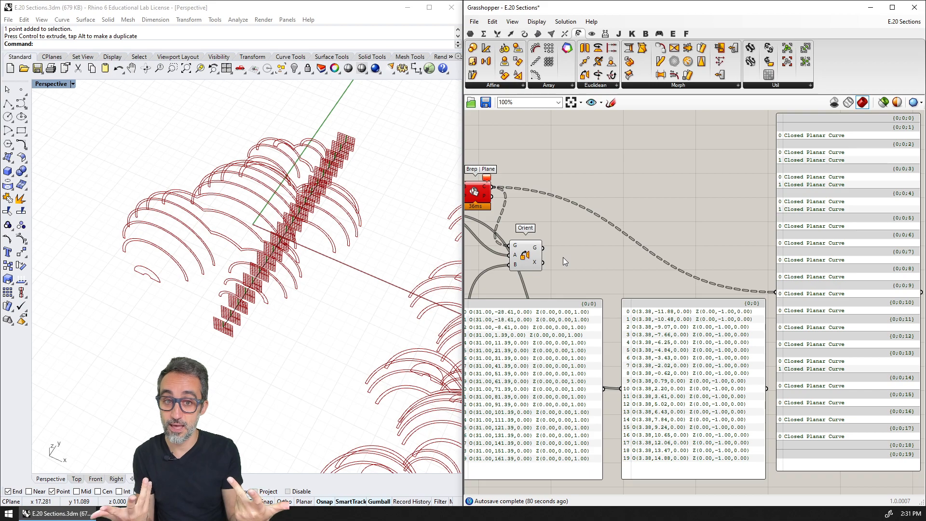
# - Add a Flatten Tree fed by the Brep | Plane C output and show its result in the third panel
pyautogui.doubleClick(622, 170)
pyautogui.write('flatt')
pyautogui.press('Return')
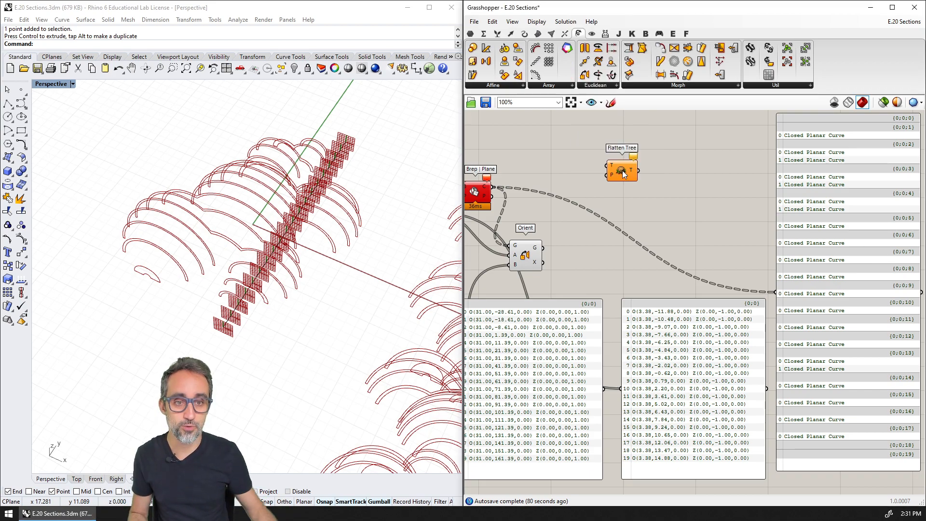
pyautogui.moveTo(492, 187); pyautogui.dragTo(613, 172)
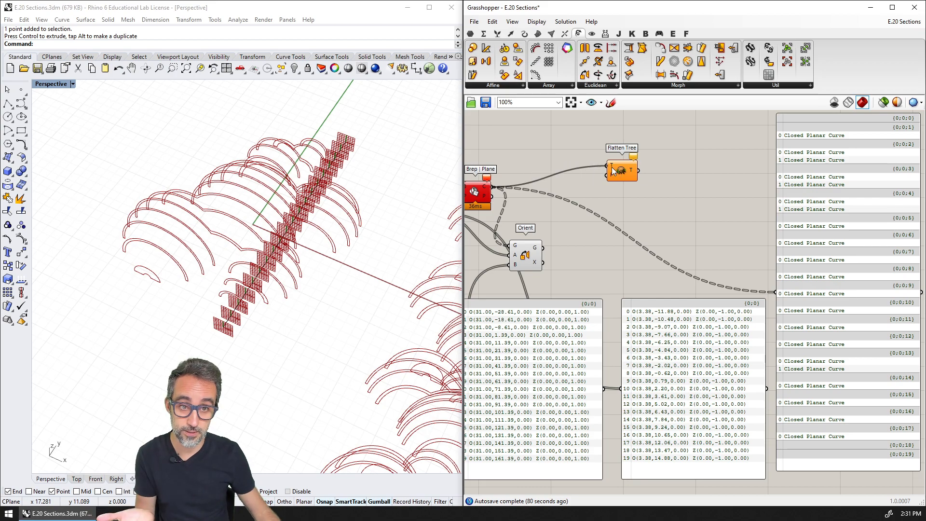
pyautogui.moveTo(652, 182); pyautogui.dragTo(642, 182, button='right')
pyautogui.moveTo(629, 170); pyautogui.dragTo(766, 292)
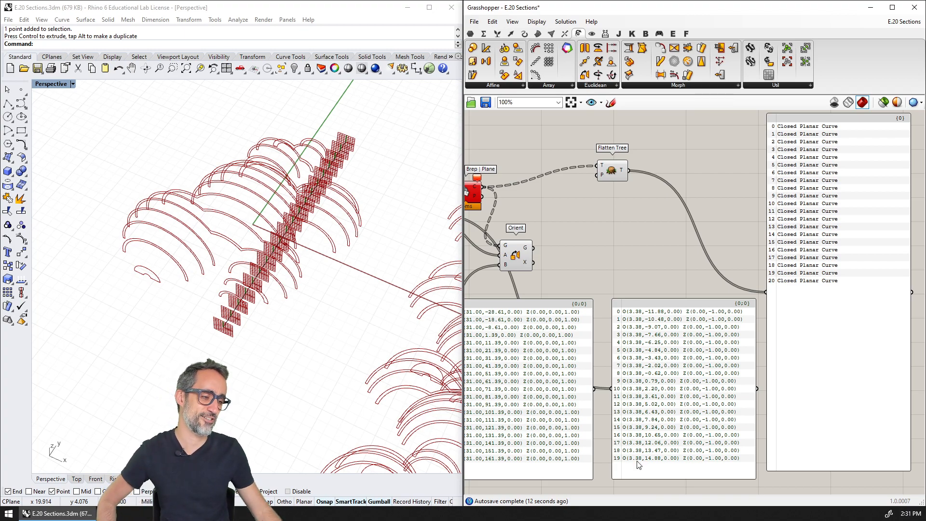
# - Reconnect the Brep | Plane C output directly to the third panel and compare its branches with the two plane panels
pyautogui.moveTo(482, 187); pyautogui.dragTo(766, 293)
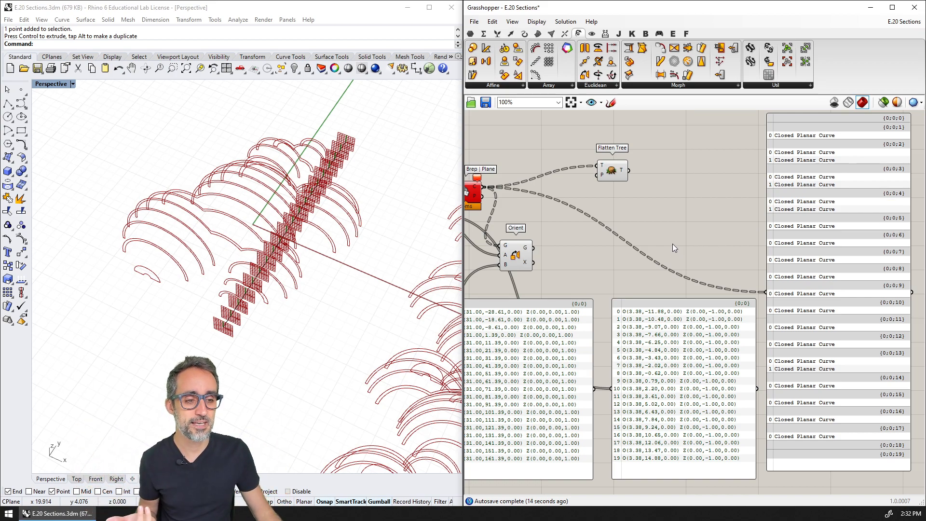
pyautogui.scroll(-1, 670, 241)
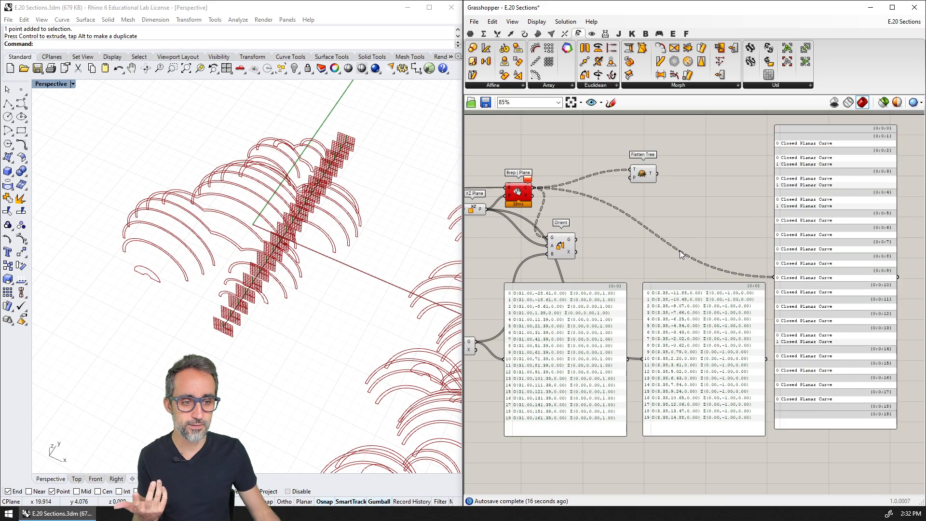
pyautogui.scroll(1, 672, 300)
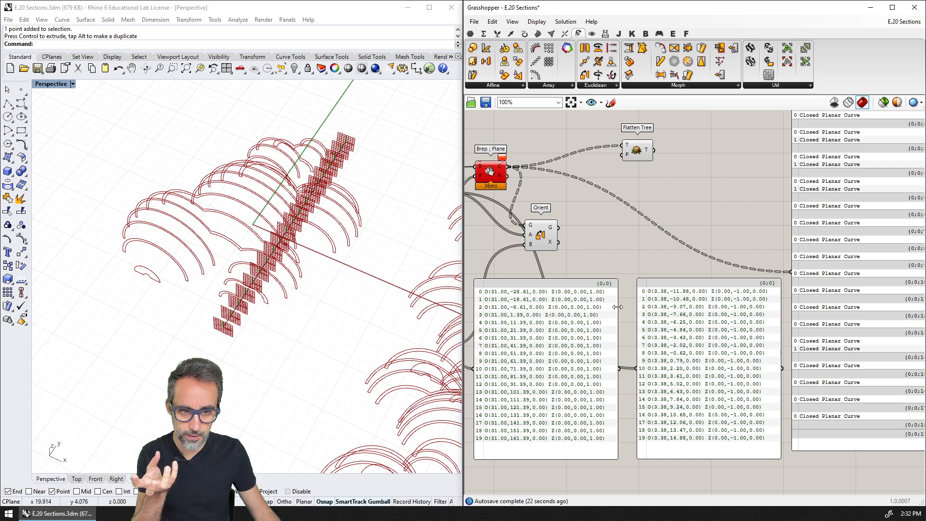
pyautogui.moveTo(688, 353); pyautogui.dragTo(650, 380, button='right')
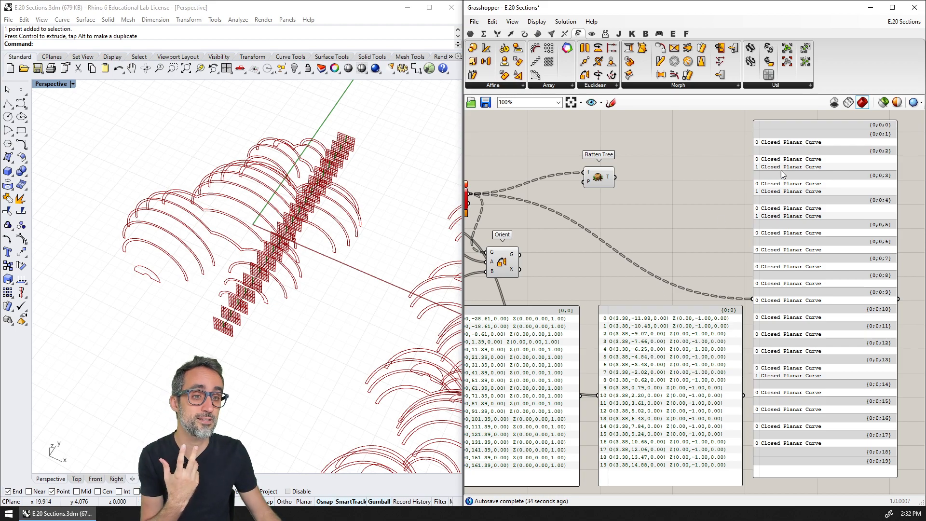
pyautogui.moveTo(654, 235); pyautogui.dragTo(778, 204, button='right')
# - Add a Graft Tree after the Move component's G output and show the grafted planes in the first panel
pyautogui.doubleClick(545, 330)
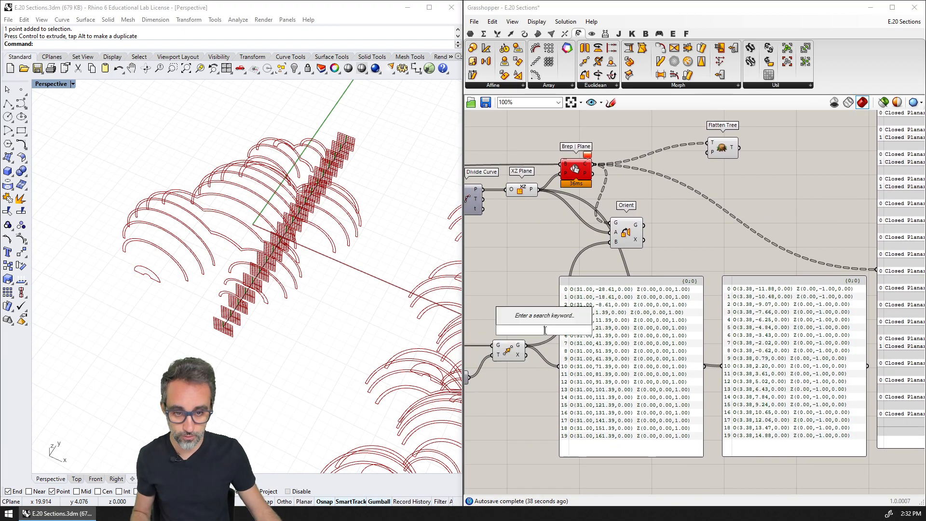
pyautogui.write('graft')
pyautogui.click(544, 320)
pyautogui.moveTo(526, 345); pyautogui.dragTo(558, 350)
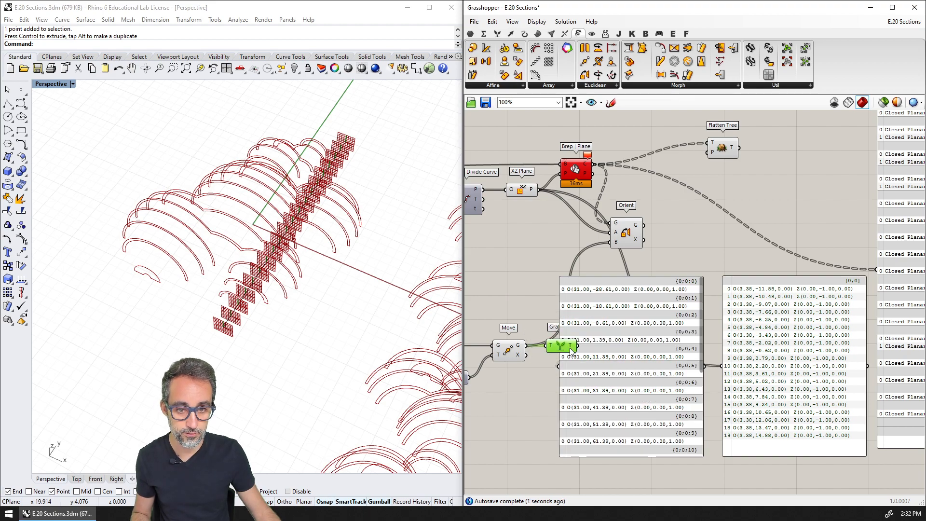
# - Add a second Graft Tree for the XZ Plane output and show the grafted section planes in the second panel
pyautogui.doubleClick(557, 245)
pyautogui.write('graft')
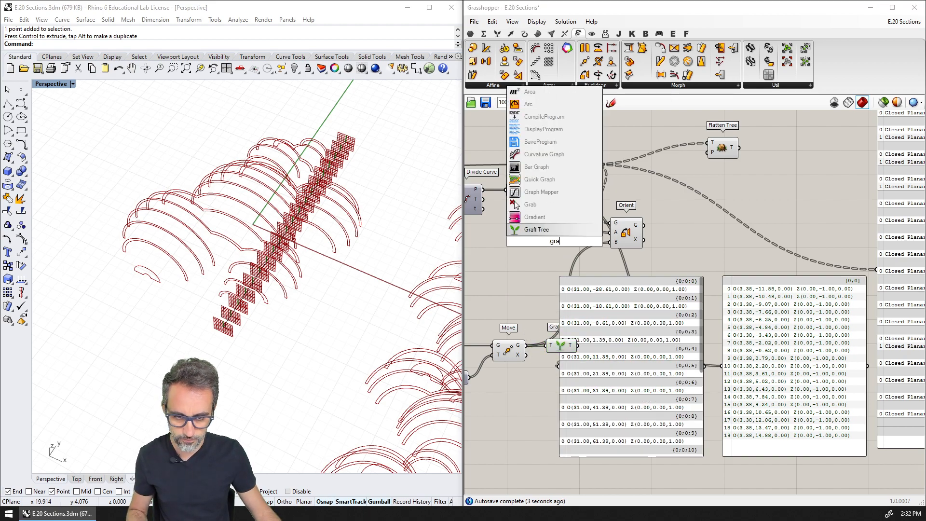
pyautogui.press('Return')
pyautogui.moveTo(552, 217); pyautogui.dragTo(614, 223)
# - Reposition Orient and connect the grafted XZ planes to its A input and the grafted moved planes to its B input
pyautogui.moveTo(740, 254); pyautogui.dragTo(609, 266, button='right')
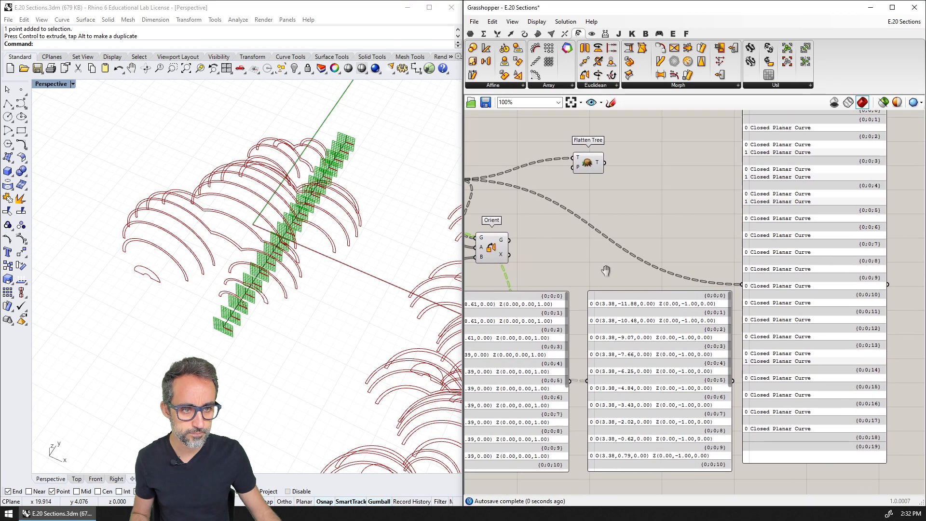
pyautogui.moveTo(652, 304); pyautogui.dragTo(678, 324, button='right')
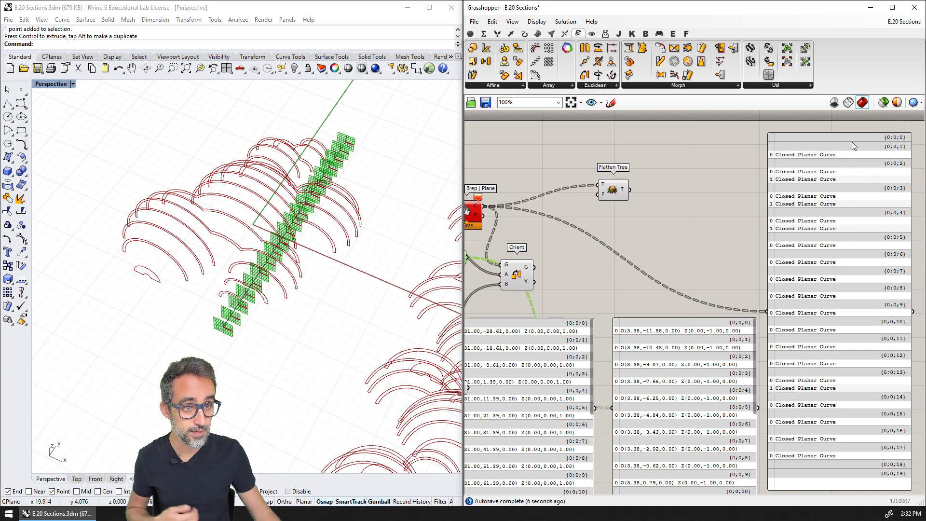
pyautogui.moveTo(674, 276); pyautogui.dragTo(681, 266, button='right')
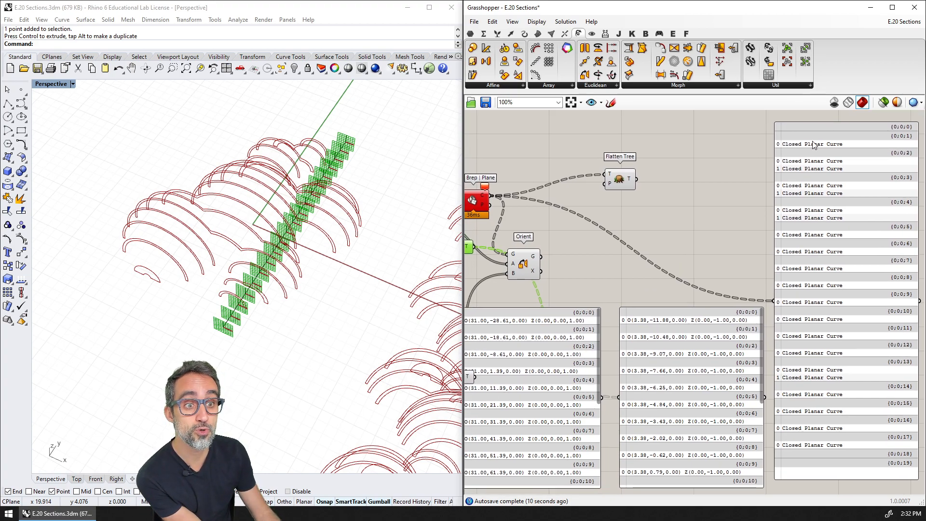
pyautogui.moveTo(678, 256); pyautogui.dragTo(707, 241, button='right')
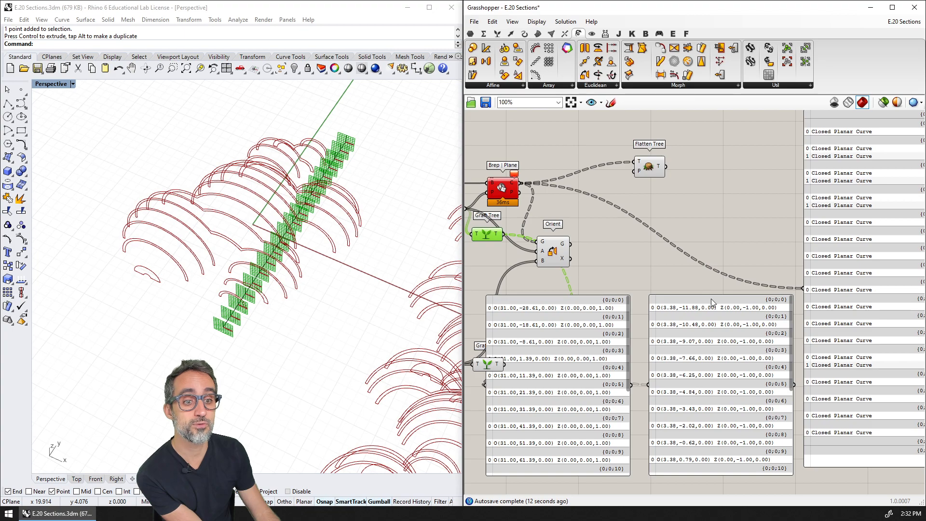
pyautogui.moveTo(710, 301); pyautogui.dragTo(687, 313, button='right')
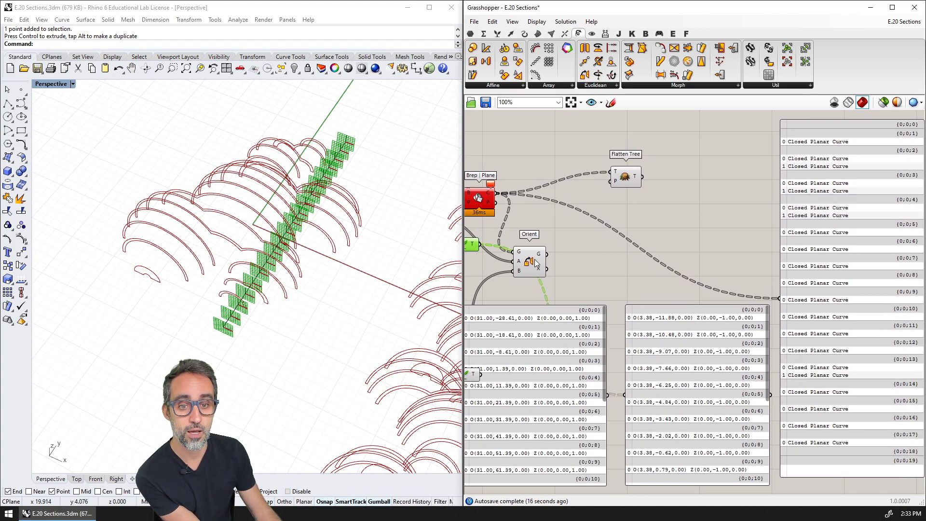
pyautogui.moveTo(535, 263); pyautogui.dragTo(565, 239)
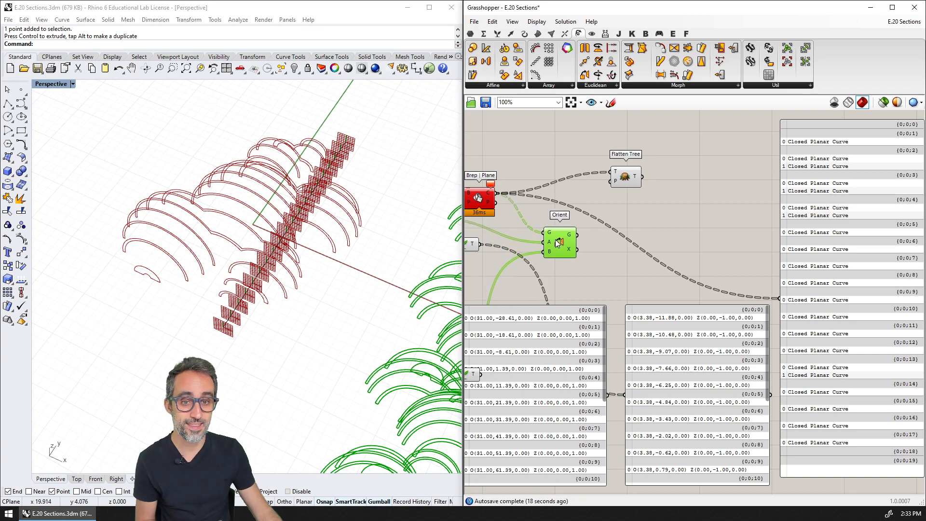
pyautogui.moveTo(548, 240); pyautogui.dragTo(632, 237, button='right')
pyautogui.moveTo(551, 245); pyautogui.dragTo(626, 239)
pyautogui.moveTo(563, 371); pyautogui.dragTo(632, 248)
# - Examine along the whole row in the viewport how the oriented sections match their target planes
pyautogui.keyDown('shift'); pyautogui.moveTo(412, 331); pyautogui.dragTo(300, 290, button='right'); pyautogui.keyUp('shift')
pyautogui.scroll(-3, 300, 291)
pyautogui.keyDown('shift'); pyautogui.moveTo(255, 333); pyautogui.dragTo(217, 443, button='right'); pyautogui.keyUp('shift')
pyautogui.scroll(7, 376, 202)
pyautogui.keyDown('shift'); pyautogui.moveTo(345, 255); pyautogui.dragTo(321, 291, button='right'); pyautogui.keyUp('shift')
pyautogui.keyDown('shift'); pyautogui.moveTo(380, 174); pyautogui.dragTo(325, 333, button='right'); pyautogui.keyUp('shift')
pyautogui.keyDown('shift'); pyautogui.moveTo(355, 234); pyautogui.dragTo(308, 332, button='right'); pyautogui.keyUp('shift')
pyautogui.keyDown('shift'); pyautogui.moveTo(362, 201); pyautogui.dragTo(296, 334, button='right'); pyautogui.keyUp('shift')
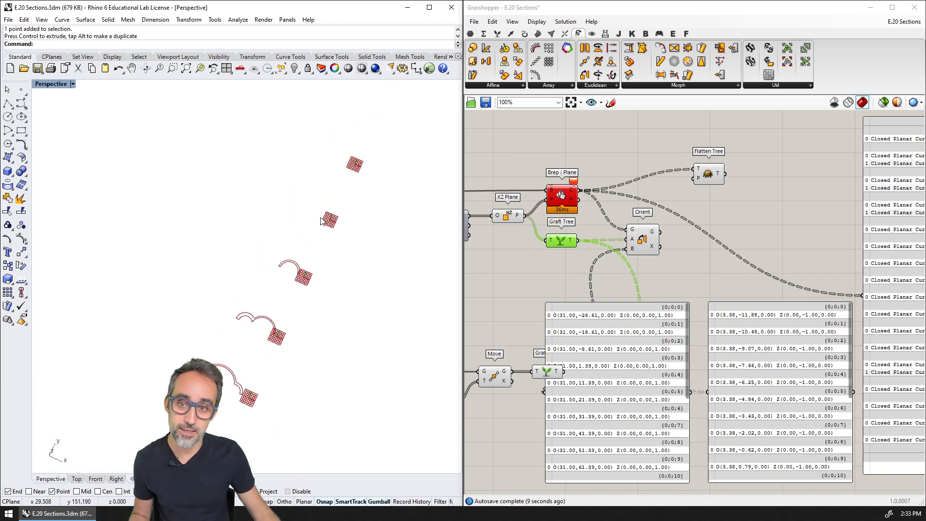
pyautogui.moveTo(343, 327); pyautogui.dragTo(183, 352, button='right')
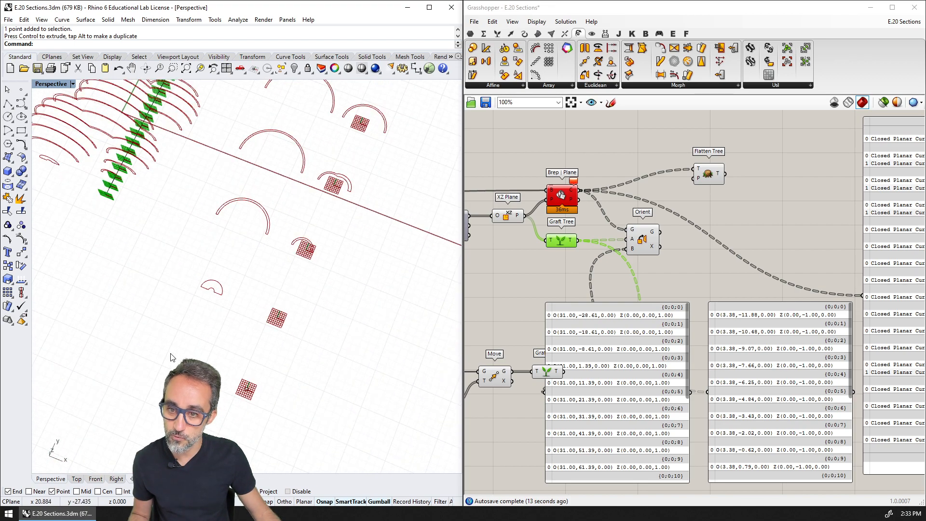
pyautogui.moveTo(231, 393); pyautogui.dragTo(262, 361, button='right')
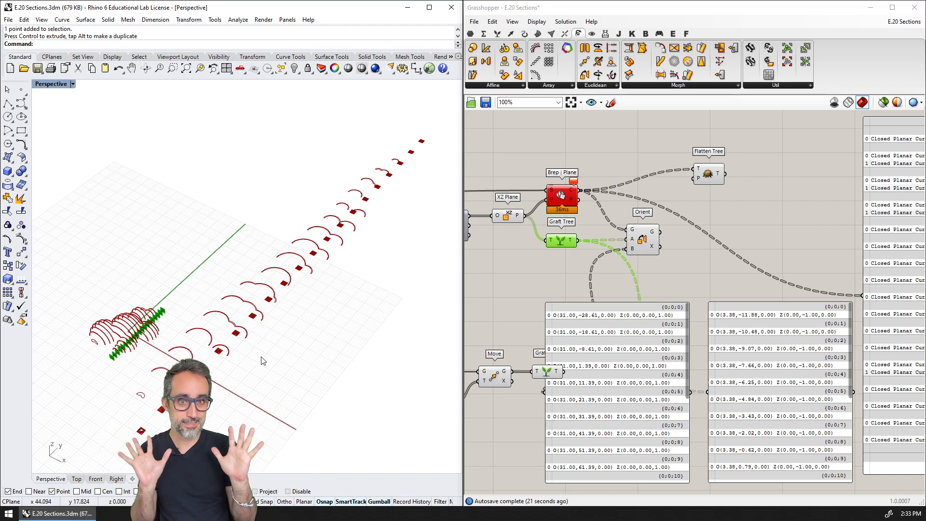
# - Delete the two plane panels, the section-curve panel and the Flatten Tree component
pyautogui.click(587, 398)
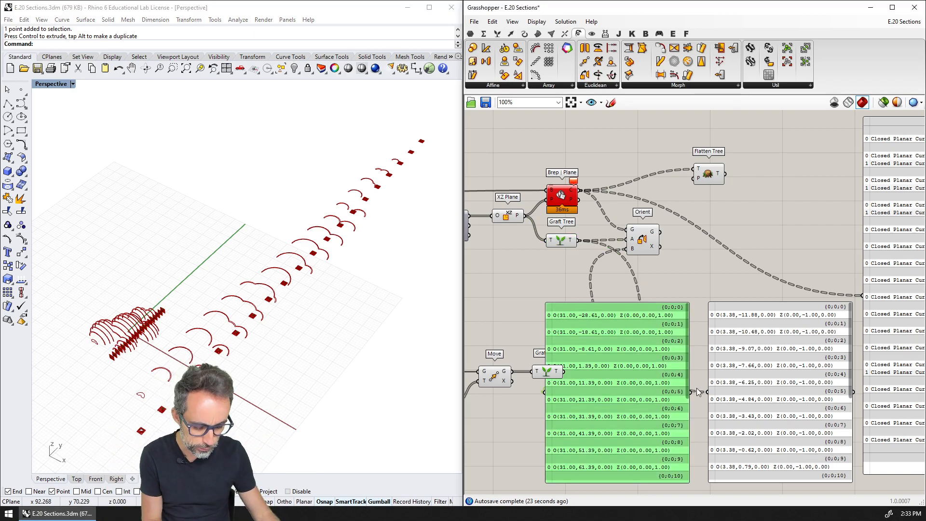
pyautogui.press('Delete')
pyautogui.click(757, 389)
pyautogui.press('Delete')
pyautogui.click(883, 294)
pyautogui.press('Delete')
pyautogui.click(704, 168)
pyautogui.press('Delete')
# - Restore the section-curve panel, remove the Flatten Tree that comes back with it, and move the panel closer to Orient
pyautogui.moveTo(668, 231); pyautogui.dragTo(606, 336, button='right')
pyautogui.hotkey('ctrl', 'z')
pyautogui.hotkey('ctrl', 'z')
pyautogui.moveTo(787, 313); pyautogui.dragTo(708, 255)
pyautogui.click(581, 220)
pyautogui.click(529, 204)
pyautogui.press('Delete')
pyautogui.moveTo(738, 282); pyautogui.dragTo(646, 240)
pyautogui.moveTo(539, 245); pyautogui.dragTo(593, 282, button='right')
pyautogui.click(586, 232)
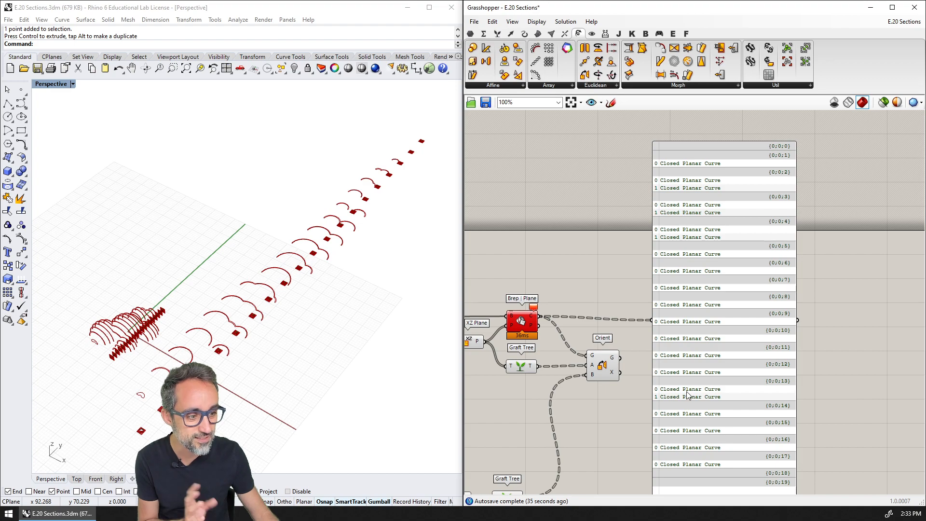
# - Shorten the section-curve panel and move it clear of the components
pyautogui.moveTo(618, 331); pyautogui.dragTo(659, 306, button='right')
pyautogui.moveTo(743, 471); pyautogui.dragTo(751, 272)
pyautogui.moveTo(749, 258); pyautogui.dragTo(715, 268)
# - Group the XY Plane, Series, Unit Y, Move and Graft Tree components that build the target planes
pyautogui.moveTo(578, 347); pyautogui.dragTo(743, 285, button='right')
pyautogui.scroll(-2, 697, 306)
pyautogui.moveTo(636, 309); pyautogui.dragTo(691, 305, button='right')
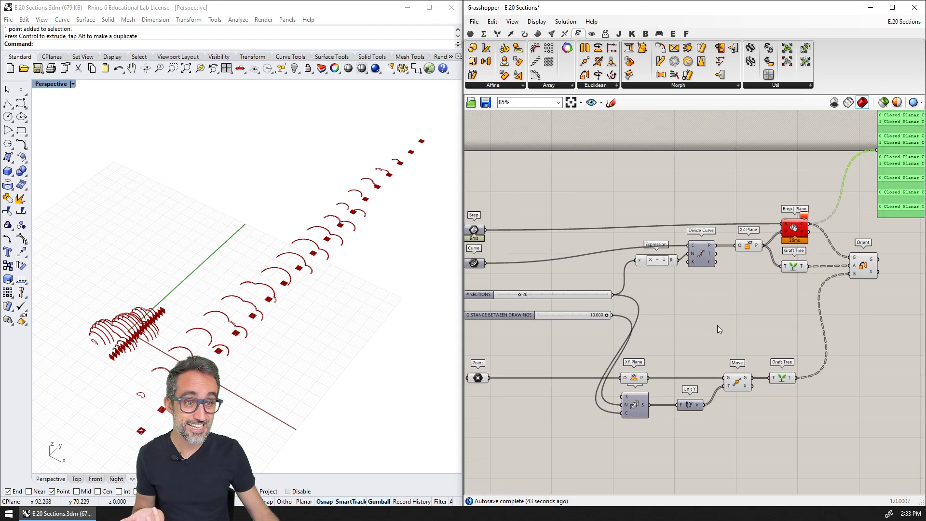
pyautogui.scroll(1, 716, 324)
pyautogui.moveTo(836, 333); pyautogui.dragTo(638, 400)
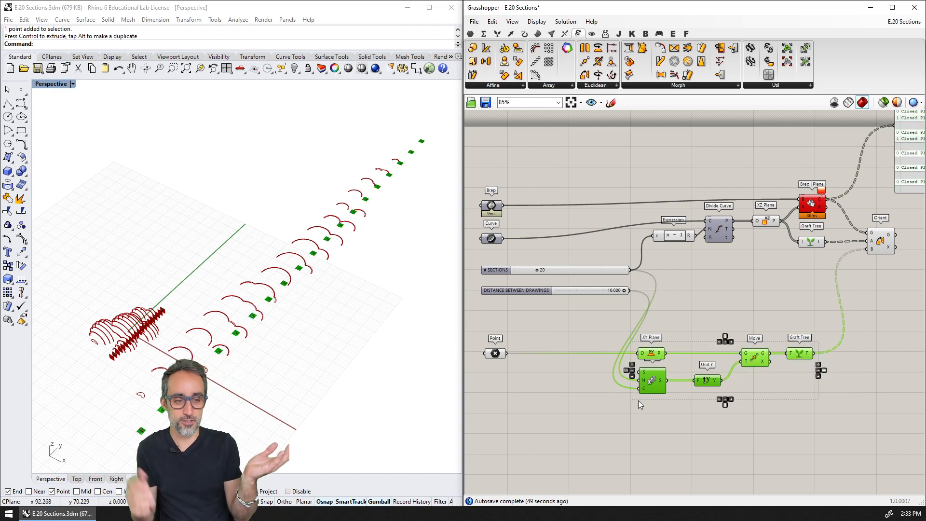
pyautogui.hotkey('ctrl', 'g')
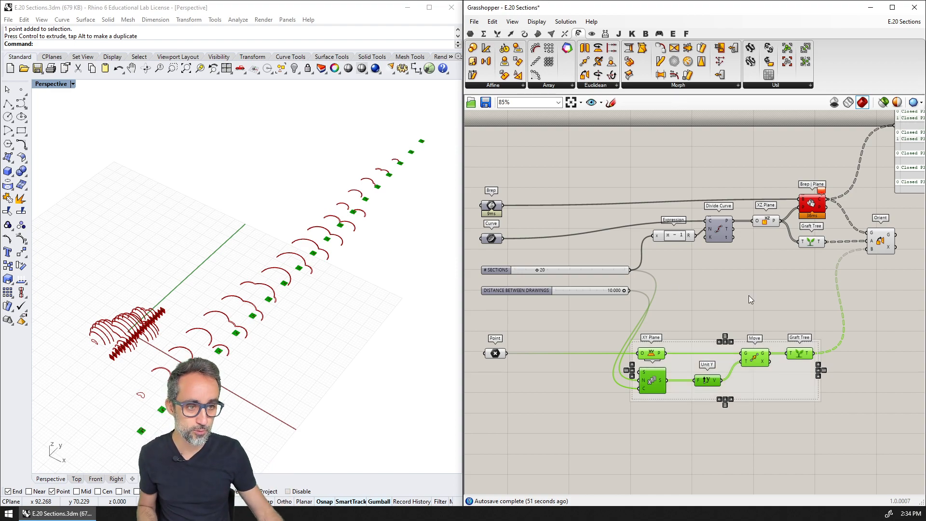
# - Group the Expression, Divide Curve, XZ Plane, Brep | Plane and Graft Tree components that build the sections
pyautogui.moveTo(748, 295); pyautogui.dragTo(660, 294, button='right')
pyautogui.moveTo(756, 167); pyautogui.dragTo(562, 256)
pyautogui.hotkey('ctrl', 'g')
# - Move both groups away from the input parameters and sliders, and place Orient between their outputs
pyautogui.moveTo(711, 375); pyautogui.dragTo(788, 378)
pyautogui.moveTo(678, 248); pyautogui.dragTo(755, 257)
pyautogui.click(802, 237)
pyautogui.moveTo(888, 290); pyautogui.dragTo(886, 286)
pyautogui.moveTo(899, 272); pyautogui.dragTo(803, 290, button='right')
pyautogui.moveTo(818, 277)
pyautogui.mouseDown()
pyautogui.moveTo(745, 327)
pyautogui.moveTo(771, 274)
pyautogui.mouseUp()
pyautogui.moveTo(800, 290); pyautogui.dragTo(787, 314, button='right')
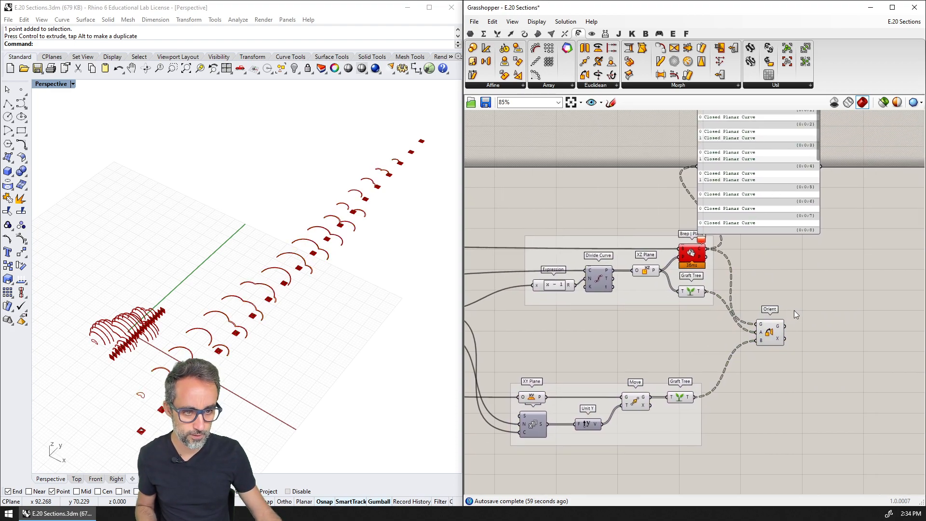
# - Group the Orient component by itself and move the section-curve panel clear of it
pyautogui.moveTo(795, 314); pyautogui.dragTo(722, 365)
pyautogui.moveTo(767, 176); pyautogui.dragTo(824, 238)
# - Save the Grasshopper definition
pyautogui.moveTo(710, 351); pyautogui.dragTo(780, 332, button='right')
pyautogui.moveTo(709, 305); pyautogui.dragTo(672, 284, button='right')
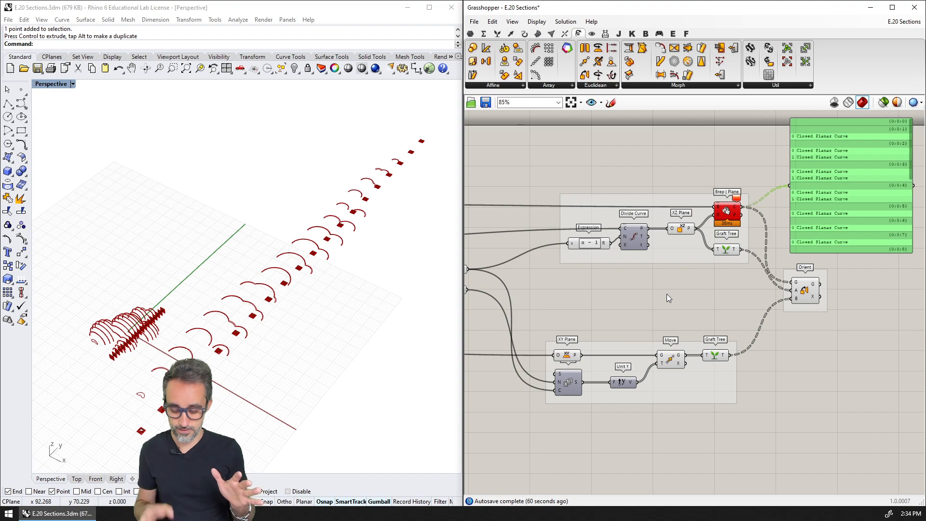
pyautogui.hotkey('ctrl', 's')
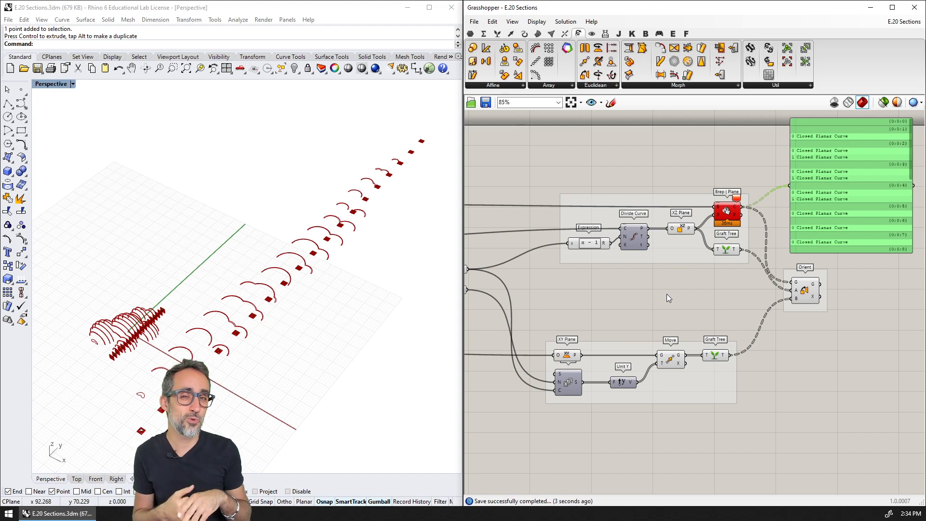
# - Switch to Rhino and draw an open degree-3 control point curve winding through the dome cluster, with four points
pyautogui.moveTo(547, 294); pyautogui.dragTo(751, 300, button='right')
pyautogui.moveTo(217, 340); pyautogui.dragTo(265, 346, button='right')
pyautogui.scroll(6, 203, 336)
pyautogui.moveTo(205, 337); pyautogui.dragTo(223, 351, button='right')
pyautogui.scroll(4, 232, 345)
pyautogui.scroll(-2, 292, 320)
pyautogui.keyDown('shift'); pyautogui.moveTo(255, 320); pyautogui.dragTo(282, 364, button='right'); pyautogui.keyUp('shift')
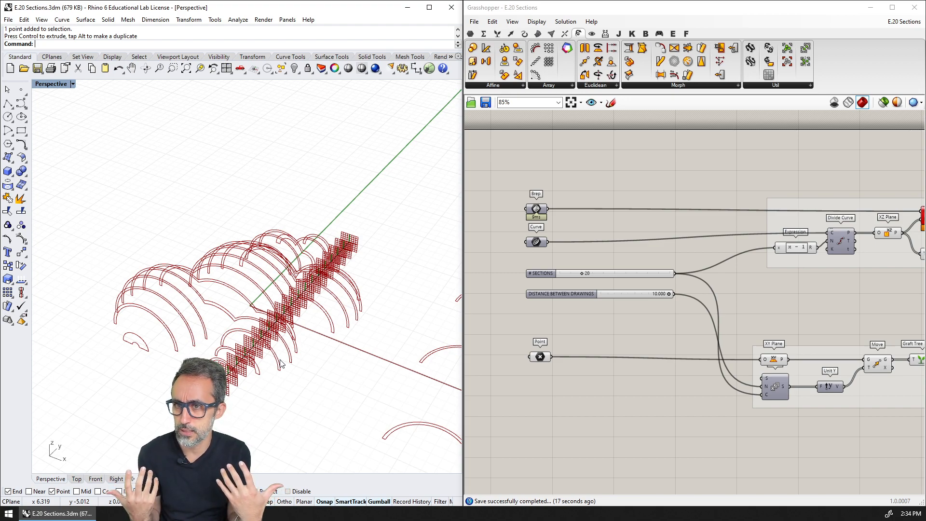
pyautogui.click(24, 92)
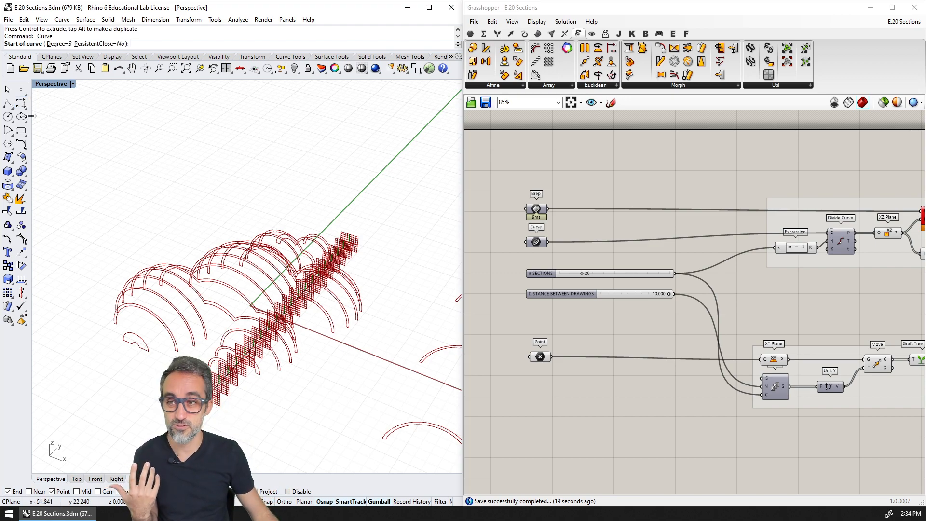
pyautogui.click(111, 372)
pyautogui.click(299, 400)
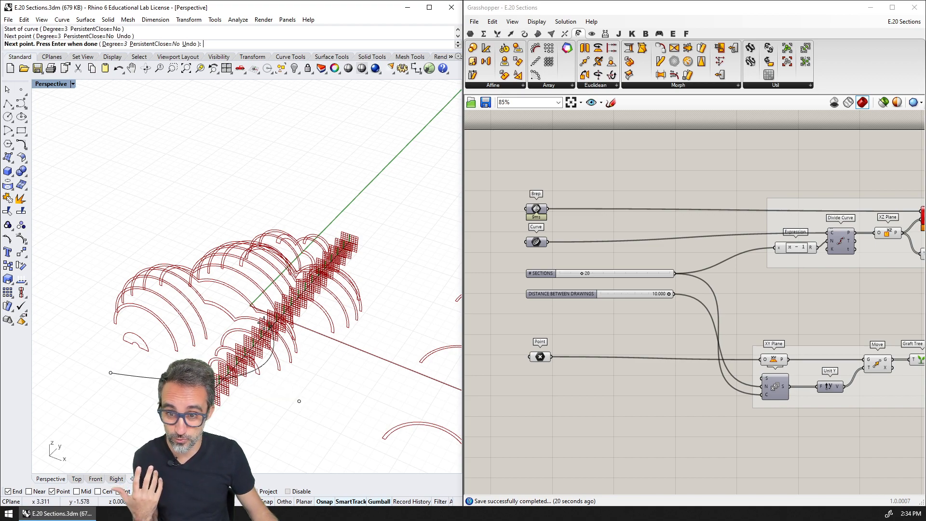
pyautogui.click(218, 279)
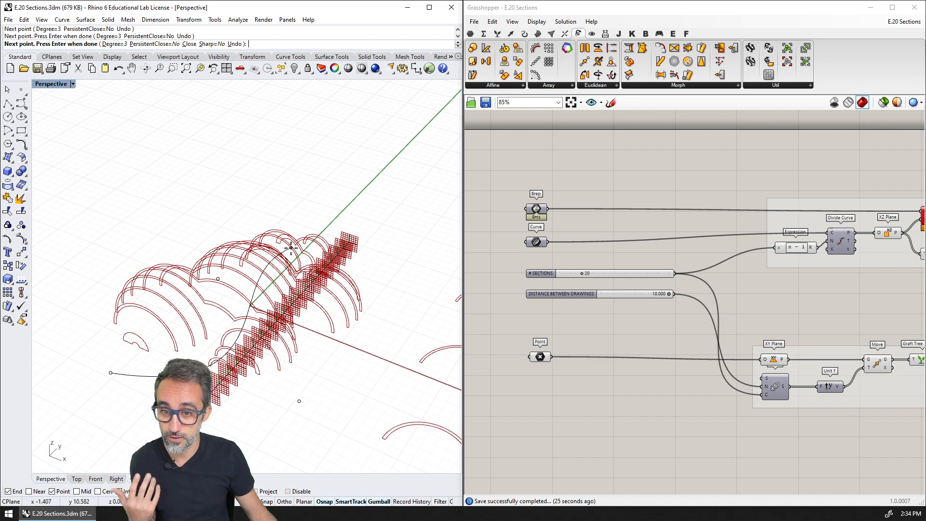
pyautogui.click(217, 238)
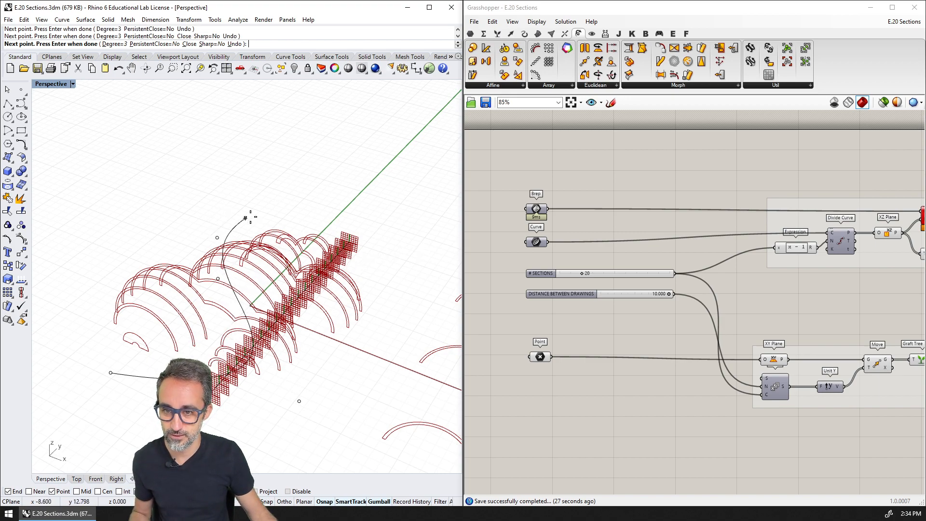
pyautogui.click(401, 234)
pyautogui.hotkey('ctrl', 'z')
pyautogui.hotkey('ctrl', 'z')
pyautogui.click(395, 241)
pyautogui.press('Return')
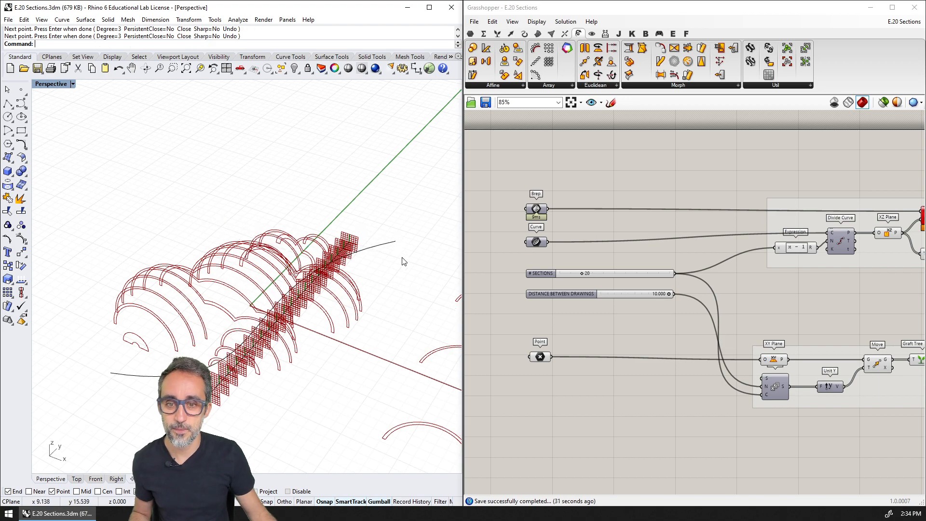
# - Reference the new winding curve in the Grasshopper Curve parameter in place of the straight one
pyautogui.rightClick(537, 244)
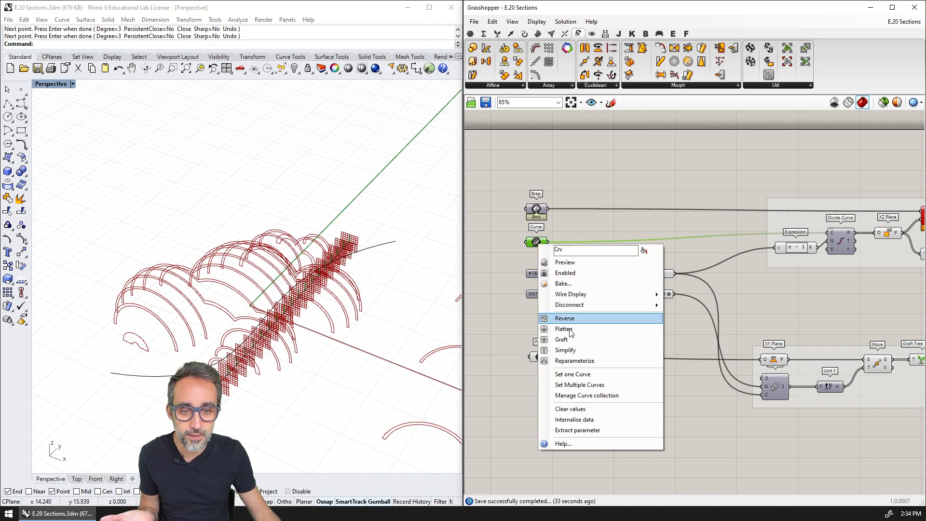
pyautogui.click(561, 373)
pyautogui.click(269, 356)
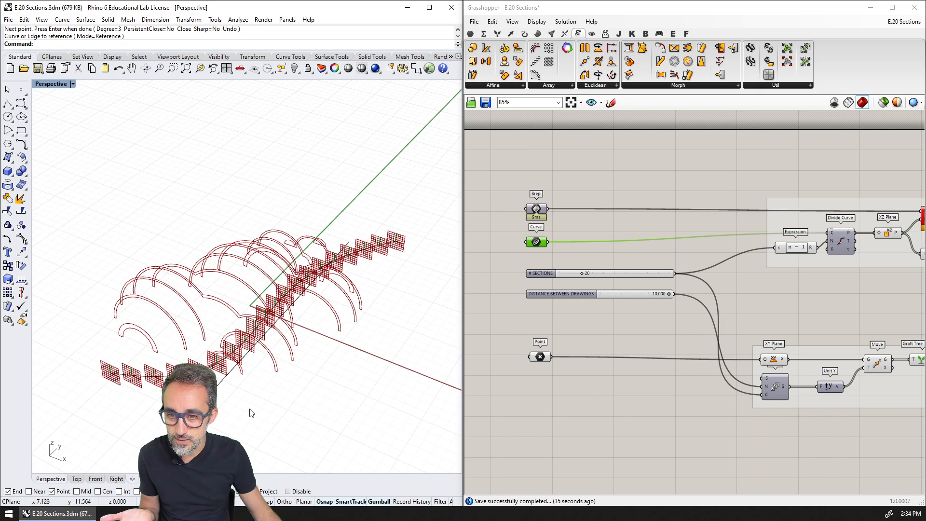
# - Place a Perp Frames component from the curve division tools above the Divide Curve component
pyautogui.moveTo(270, 368); pyautogui.dragTo(273, 333, button='right')
pyautogui.moveTo(737, 258); pyautogui.dragTo(659, 255, button='right')
pyautogui.moveTo(773, 237); pyautogui.dragTo(633, 263, button='right')
pyautogui.moveTo(602, 206); pyautogui.dragTo(666, 232, button='right')
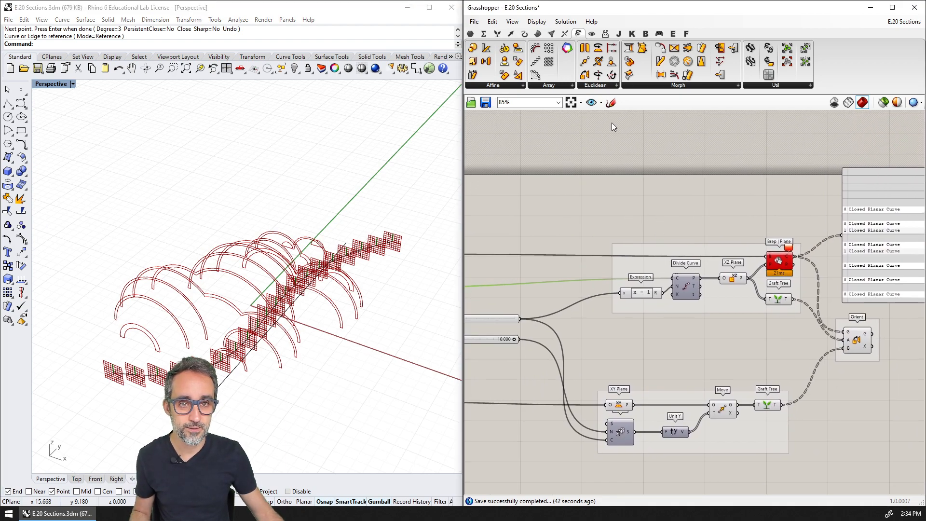
pyautogui.click(524, 34)
pyautogui.click(640, 89)
pyautogui.moveTo(654, 219); pyautogui.dragTo(684, 226)
pyautogui.moveTo(683, 226); pyautogui.dragTo(803, 198, button='right')
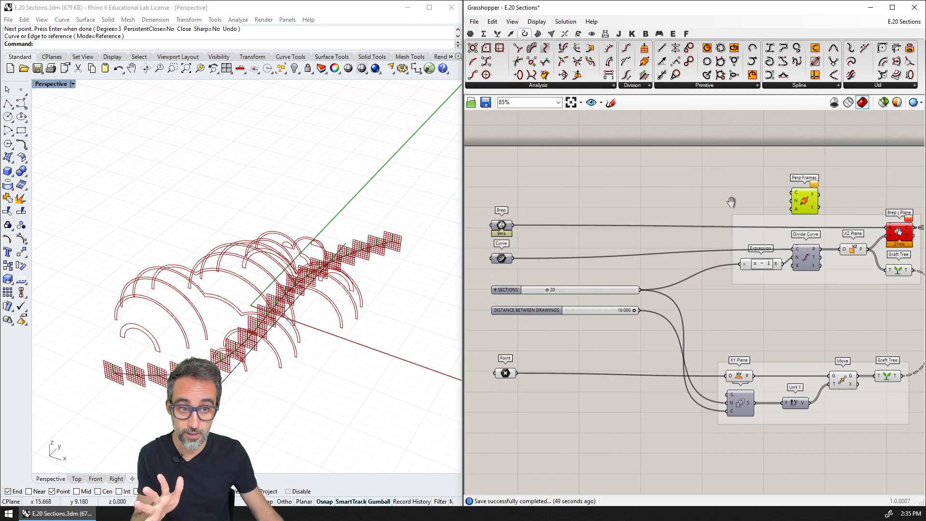
# - Connect the Curve and the x - 1 Expression to Perp Frames, and feed its frames into Brep | Plane and the upper Graft Tree
pyautogui.moveTo(552, 232); pyautogui.dragTo(791, 192)
pyautogui.moveTo(769, 264); pyautogui.dragTo(787, 210)
pyautogui.moveTo(787, 208); pyautogui.dragTo(708, 207, button='right')
pyautogui.moveTo(739, 195); pyautogui.dragTo(807, 235)
pyautogui.moveTo(740, 195); pyautogui.dragTo(764, 252)
# - Turn off the XZ Plane component's preview and examine the sections cut and laid out from the perpendicular frames
pyautogui.moveTo(321, 288); pyautogui.dragTo(129, 293, button='right')
pyautogui.moveTo(186, 309); pyautogui.dragTo(235, 277, button='right')
pyautogui.scroll(-4, 251, 298)
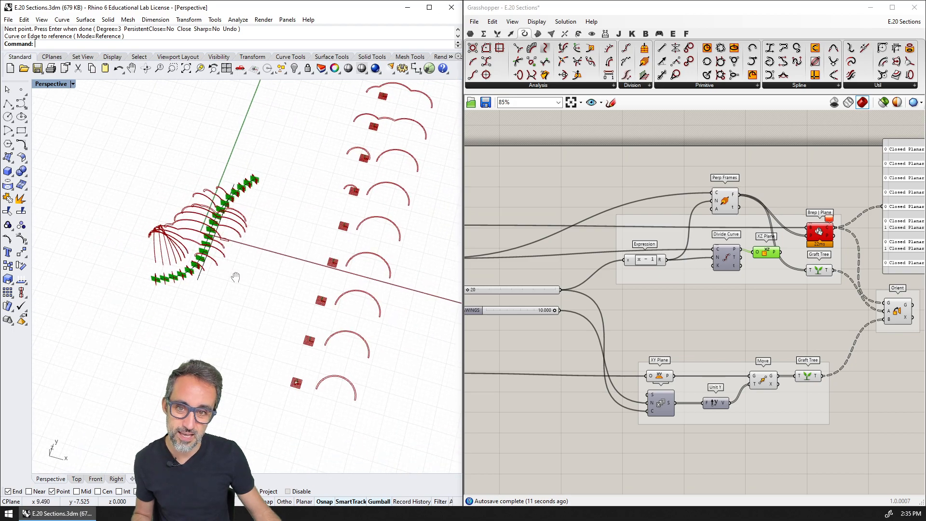
pyautogui.scroll(5, 195, 284)
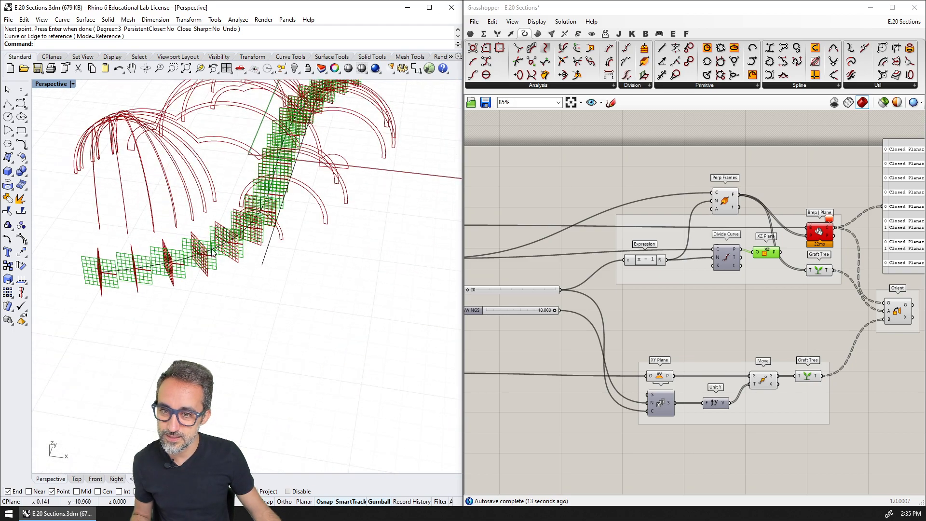
pyautogui.click(774, 257)
pyautogui.hotkey('ctrl', 'q')
pyautogui.moveTo(213, 258); pyautogui.dragTo(271, 190, button='right')
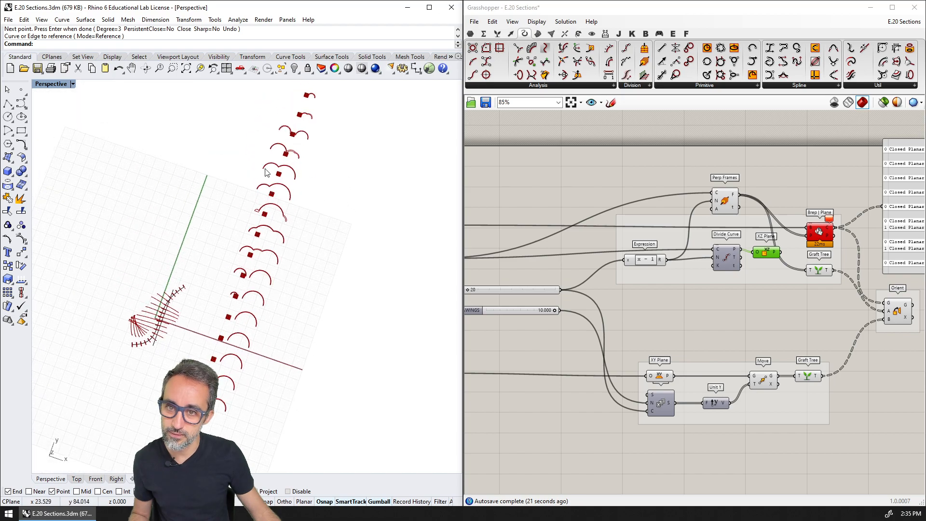
pyautogui.keyDown('shift'); pyautogui.moveTo(299, 150); pyautogui.dragTo(214, 305, button='right'); pyautogui.keyUp('shift')
pyautogui.moveTo(167, 324); pyautogui.dragTo(118, 314, button='right')
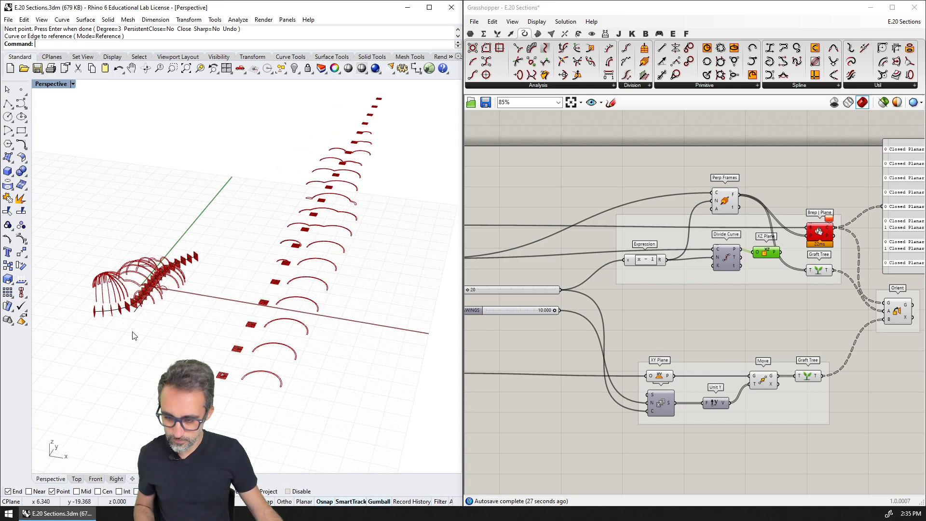
# - Reference the straight curve in the Grasshopper Curve parameter and delete the winding curve from the Rhino model
pyautogui.moveTo(608, 257); pyautogui.dragTo(755, 257, button='right')
pyautogui.rightClick(569, 258)
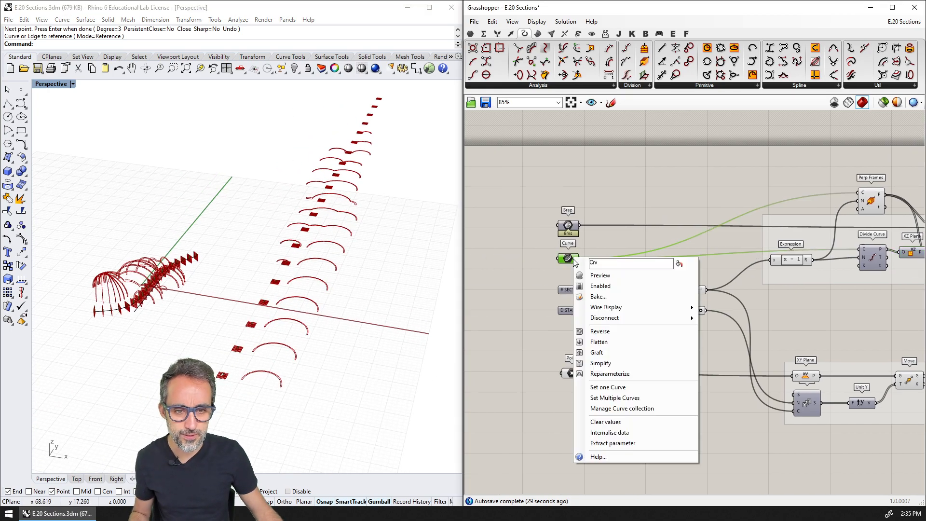
pyautogui.click(613, 388)
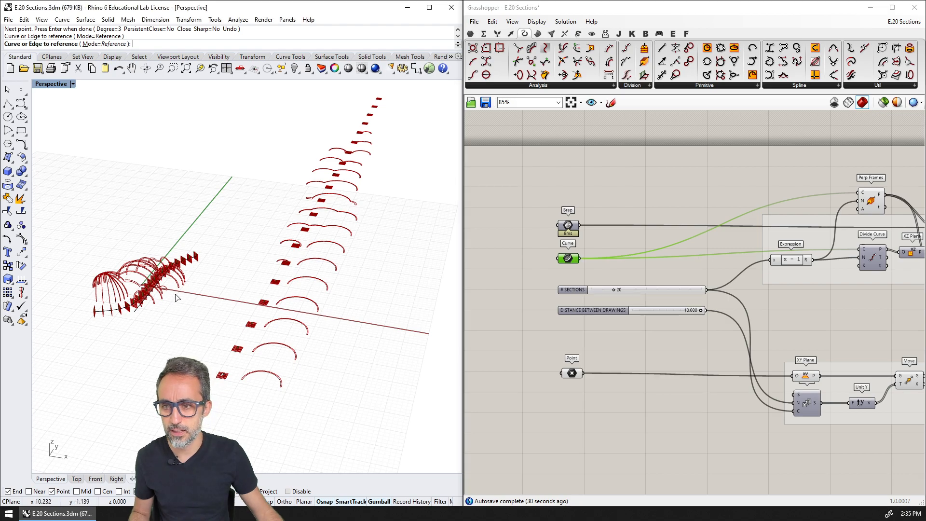
pyautogui.click(136, 314)
pyautogui.click(116, 311)
# - Reconnect the XZ Plane output to Brep | Plane and the upper Graft Tree, and delete the Perp Frames component
pyautogui.moveTo(875, 249); pyautogui.dragTo(777, 252, button='right')
pyautogui.moveTo(827, 255)
pyautogui.mouseDown()
pyautogui.moveTo(860, 240)
pyautogui.moveTo(853, 273)
pyautogui.mouseUp()
pyautogui.click(773, 205)
pyautogui.press('Delete')
pyautogui.moveTo(294, 240); pyautogui.dragTo(236, 273, button='right')
pyautogui.scroll(3, 236, 273)
pyautogui.moveTo(295, 283); pyautogui.dragTo(307, 271, button='right')
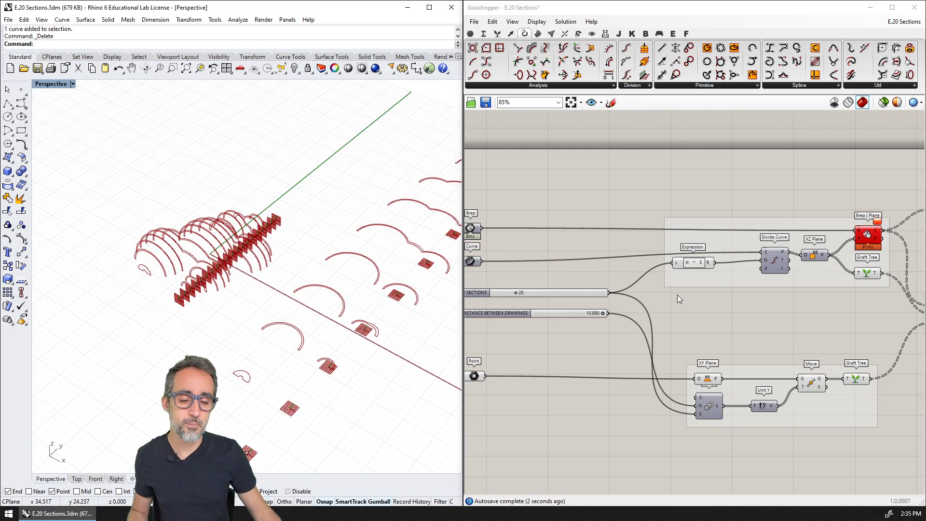
# - Save the Grasshopper definition with the XZ Plane setup restored
pyautogui.moveTo(719, 289); pyautogui.dragTo(680, 267, button='right')
pyautogui.scroll(-3, 680, 267)
pyautogui.scroll(1, 676, 266)
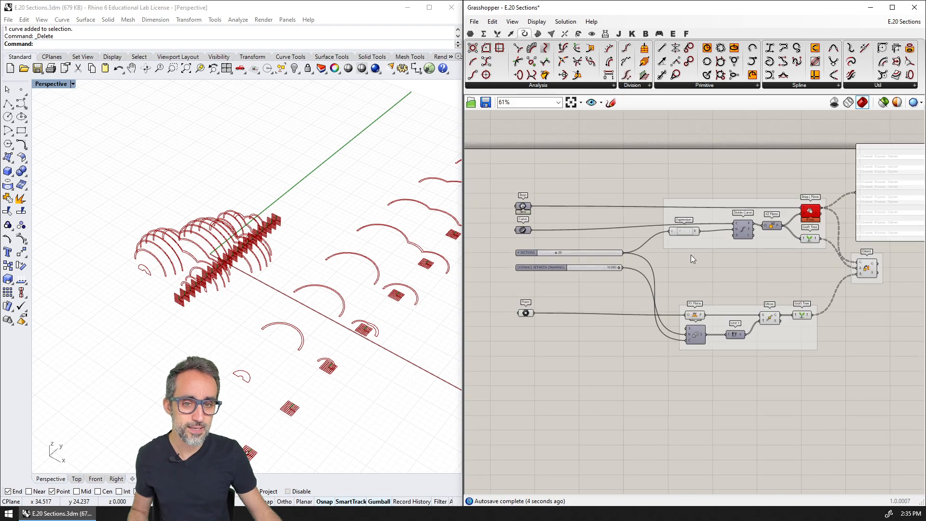
pyautogui.hotkey('ctrl', 's')
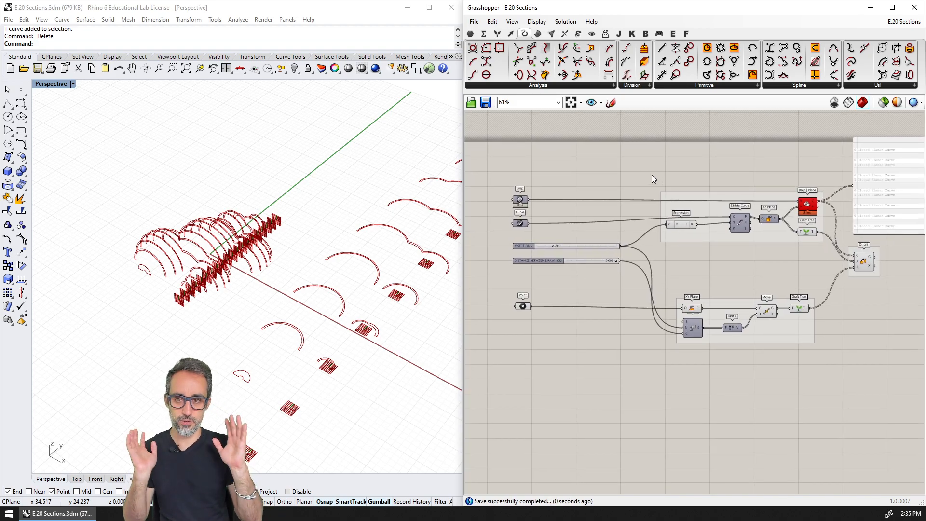
# - Examine the section planes and cut curves along the straight line in the Perspective view
pyautogui.moveTo(229, 160); pyautogui.dragTo(231, 262, button='right')
pyautogui.keyDown('shift'); pyautogui.moveTo(232, 262); pyautogui.dragTo(240, 324, button='right'); pyautogui.keyUp('shift')
pyautogui.scroll(3, 240, 325)
pyautogui.scroll(2, 280, 241)
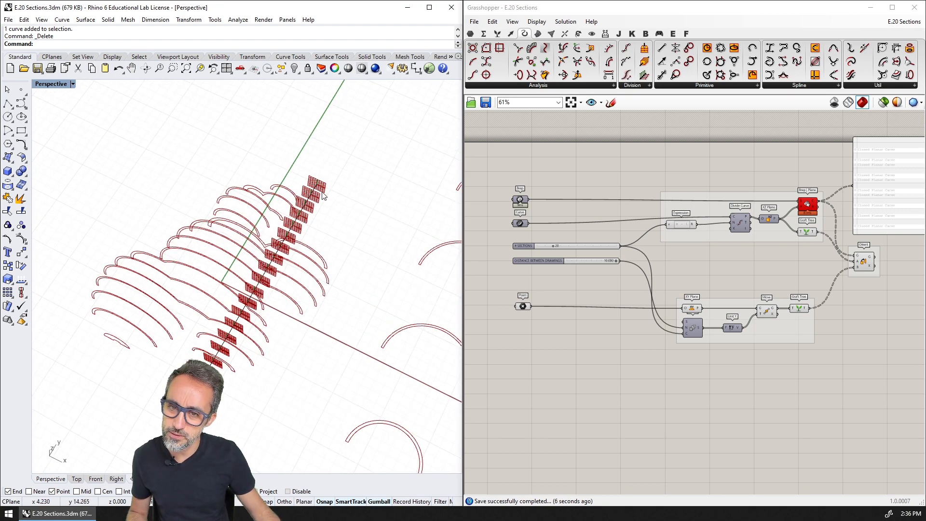
pyautogui.scroll(-1, 192, 376)
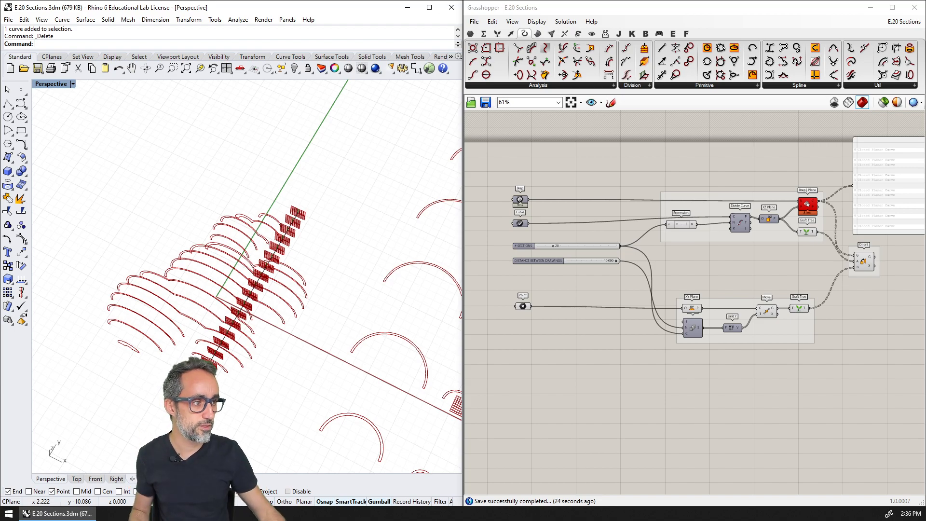
pyautogui.moveTo(814, 262); pyautogui.dragTo(781, 267, button='right')
pyautogui.keyDown('shift'); pyautogui.moveTo(357, 293); pyautogui.dragTo(323, 272, button='right'); pyautogui.keyUp('shift')
pyautogui.scroll(-5, 323, 273)
# - Maximize the Top viewport and examine the spacing and alignment of the flat section drawings
pyautogui.doubleClick(49, 84)
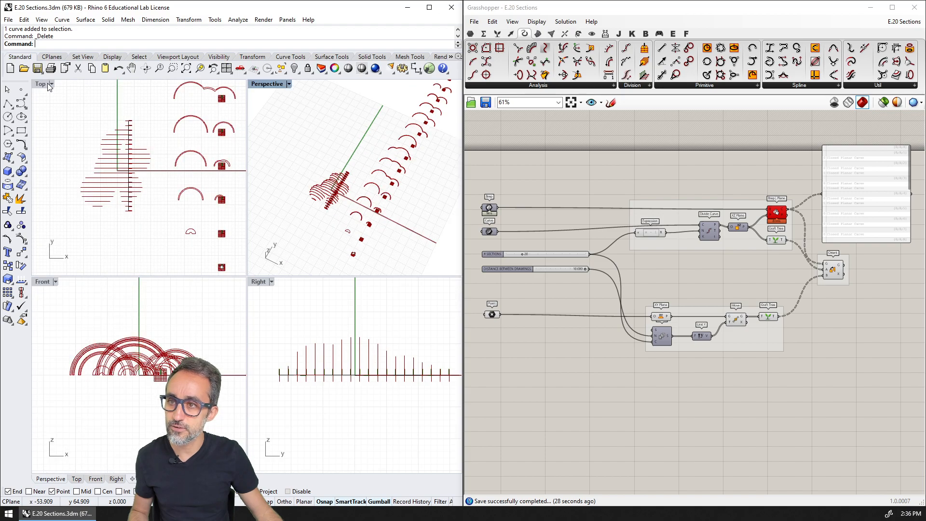
pyautogui.doubleClick(50, 84)
pyautogui.scroll(5, 215, 367)
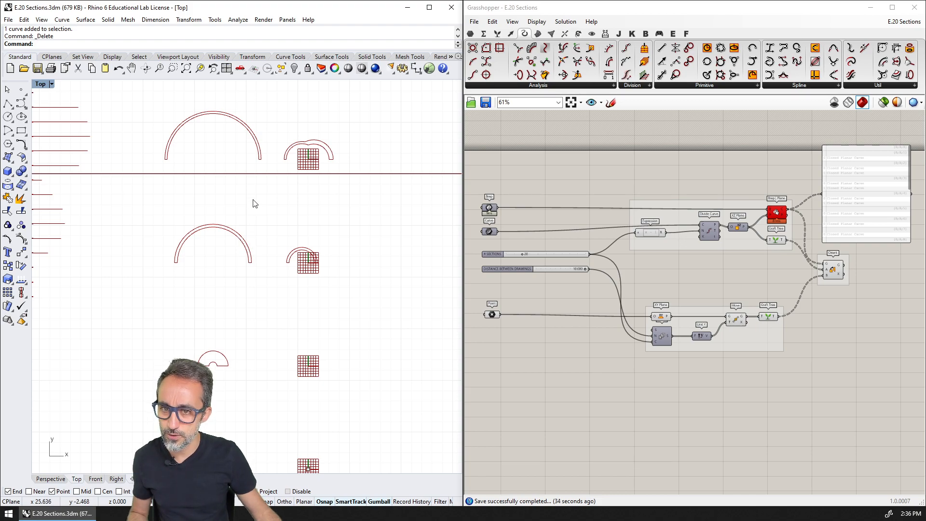
pyautogui.scroll(-8, 253, 210)
pyautogui.moveTo(247, 103); pyautogui.dragTo(256, 338, button='right')
pyautogui.scroll(6, 267, 285)
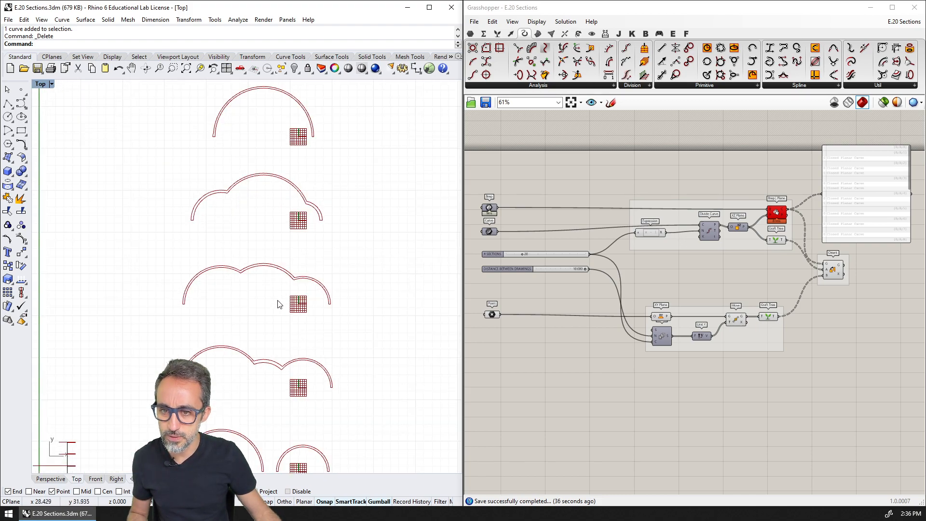
pyautogui.scroll(-6, 277, 303)
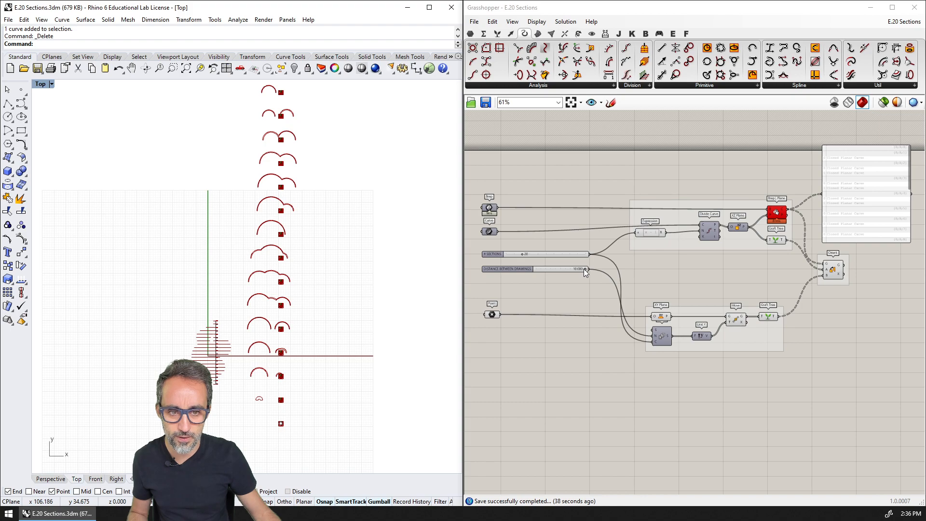
# - Set the DISTANCE BETWEEN DRAWINGS slider to 5.978 and check the tighter column of section drawings
pyautogui.moveTo(584, 269); pyautogui.dragTo(564, 276)
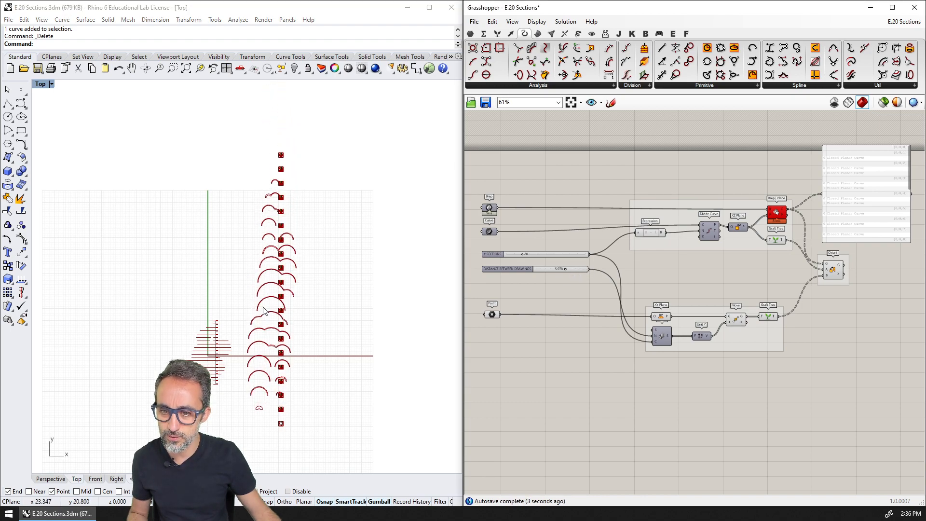
pyautogui.scroll(4, 261, 400)
pyautogui.scroll(-1, 260, 396)
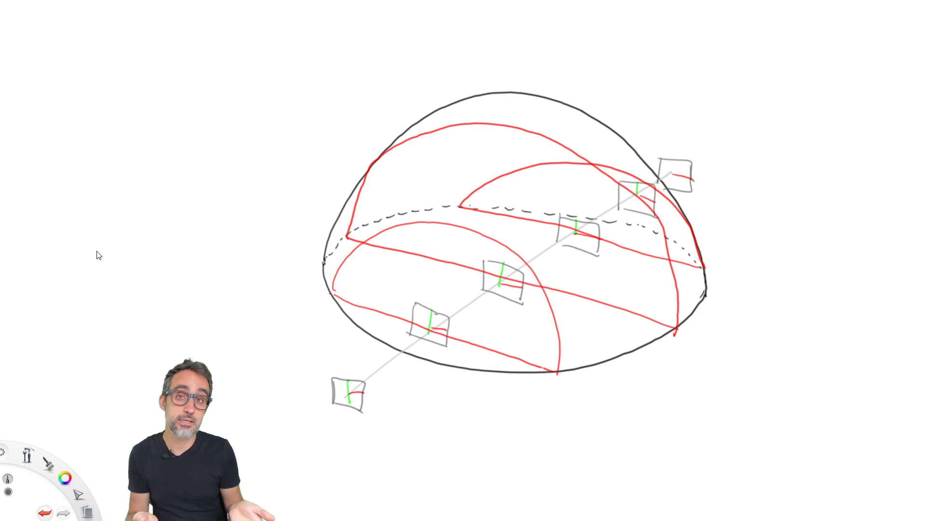
# - In the sketching program, reduce the dome drawing to its outline inside a bounding box and trace one base edge of the box
pyautogui.click(96, 250)
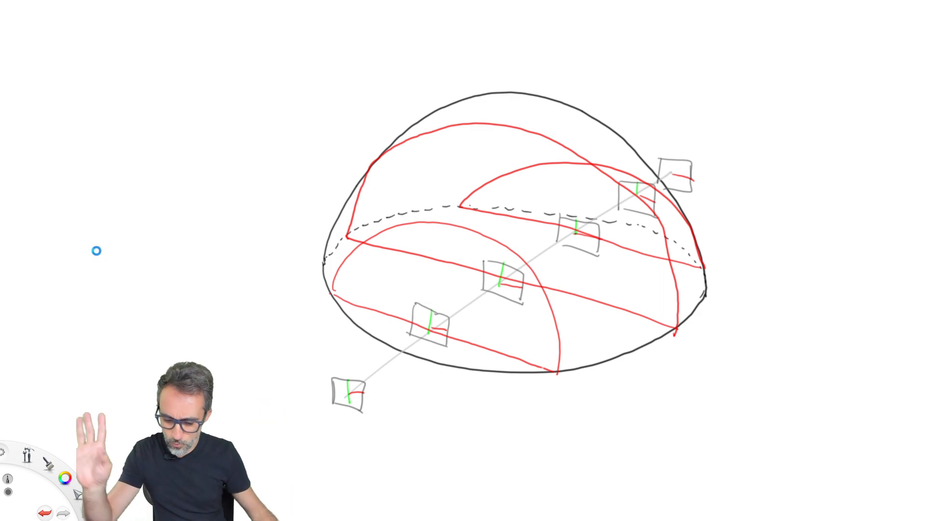
pyautogui.click(96, 287)
pyautogui.click(97, 286)
pyautogui.click(98, 254)
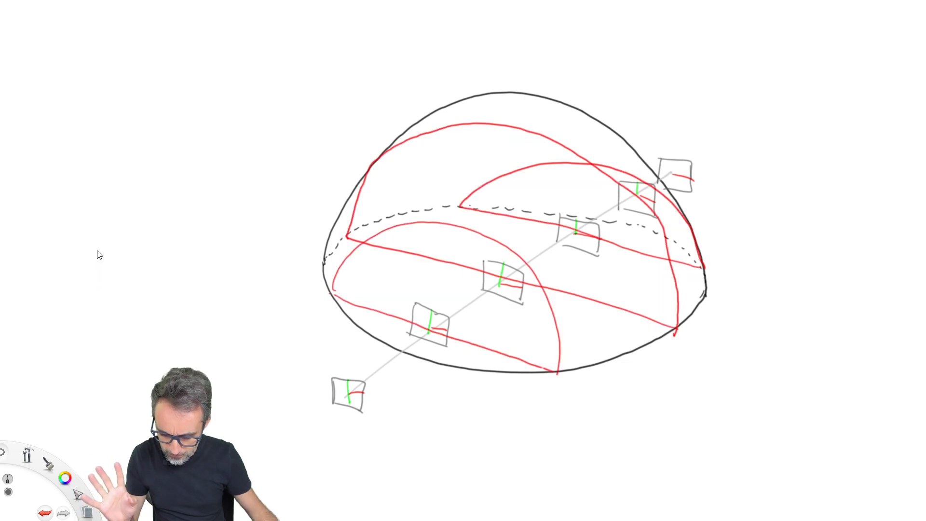
pyautogui.click(97, 287)
pyautogui.click(99, 319)
pyautogui.click(99, 351)
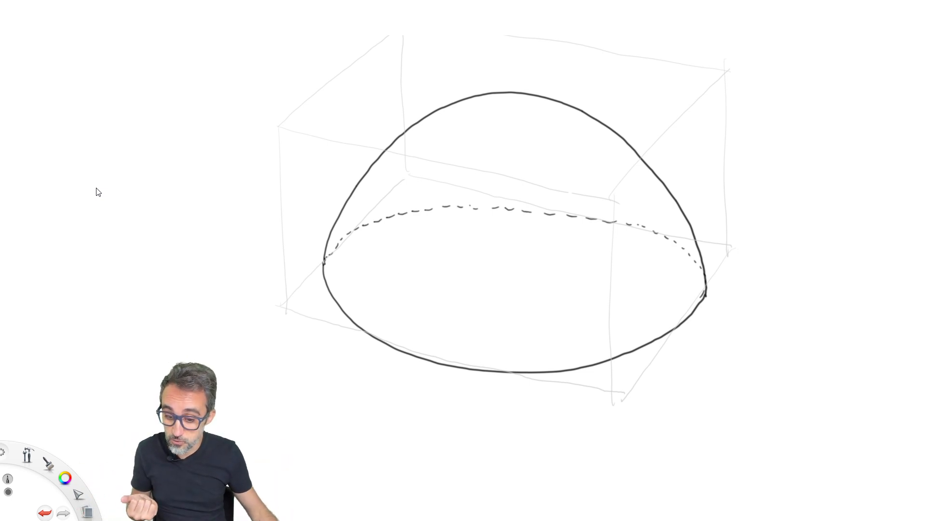
pyautogui.moveTo(284, 307); pyautogui.dragTo(404, 179)
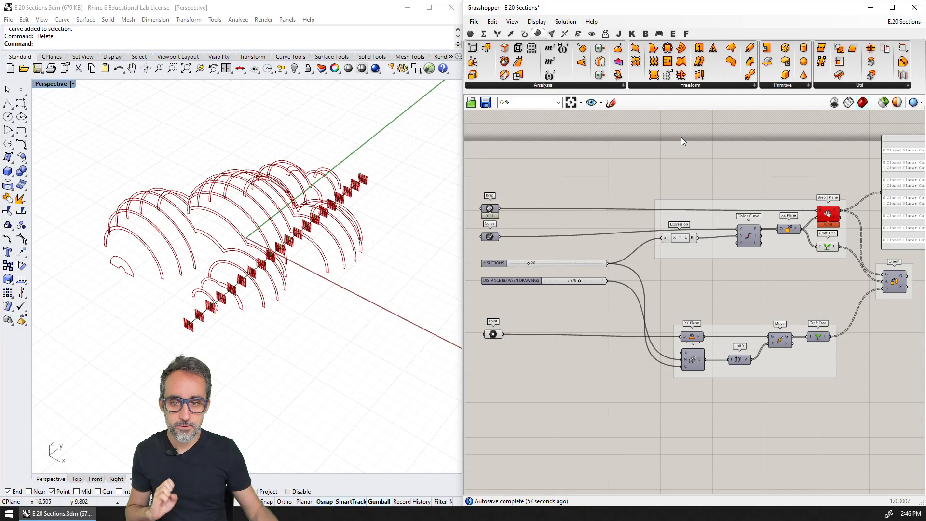
# - Switch back to Rhino, show the hidden dome polysurface and hide it again
pyautogui.moveTo(759, 309); pyautogui.dragTo(797, 312, button='right')
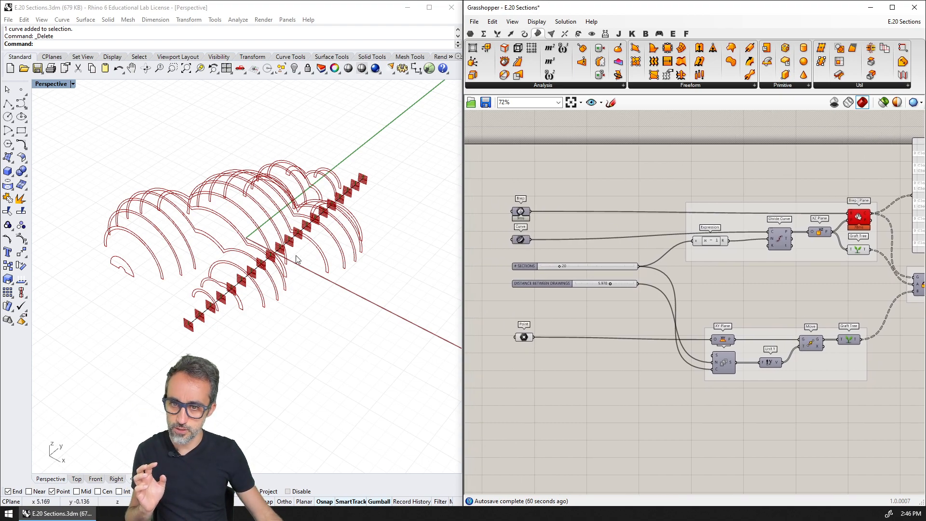
pyautogui.click(363, 291)
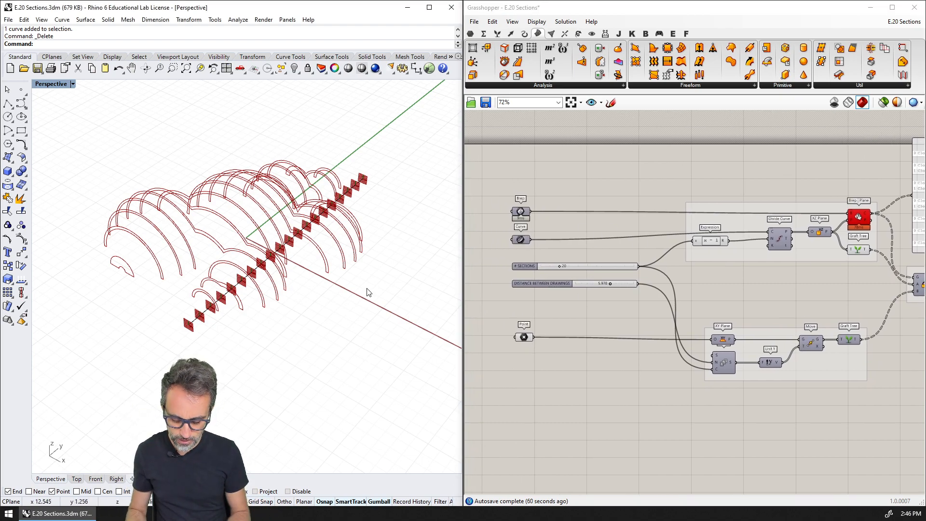
pyautogui.hotkey('ctrl', 'alt', 'h')
pyautogui.scroll(2, 330, 296)
pyautogui.keyDown('shift'); pyautogui.moveTo(333, 300); pyautogui.dragTo(363, 312, button='right'); pyautogui.keyUp('shift')
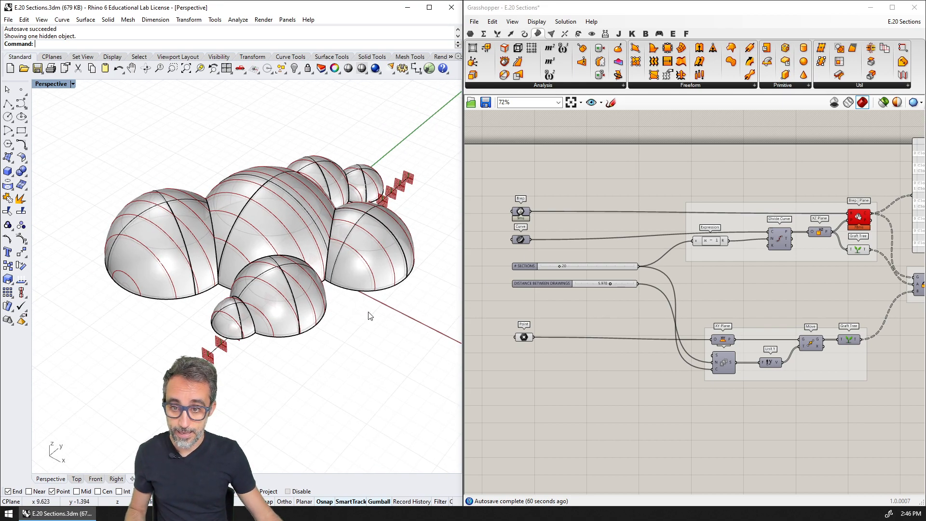
pyautogui.click(386, 260)
pyautogui.hotkey('ctrl', 'h')
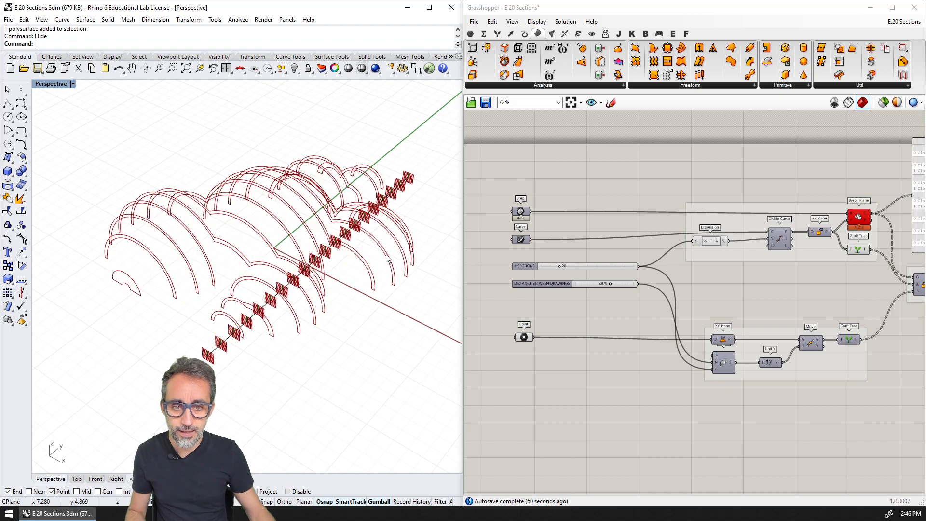
# - Turn on the preview of the Brep parameter that holds the dome cluster
pyautogui.click(521, 212)
pyautogui.moveTo(348, 311); pyautogui.dragTo(387, 294, button='right')
pyautogui.click(581, 186)
pyautogui.moveTo(562, 224); pyautogui.dragTo(564, 254, button='right')
pyautogui.scroll(3, 528, 245)
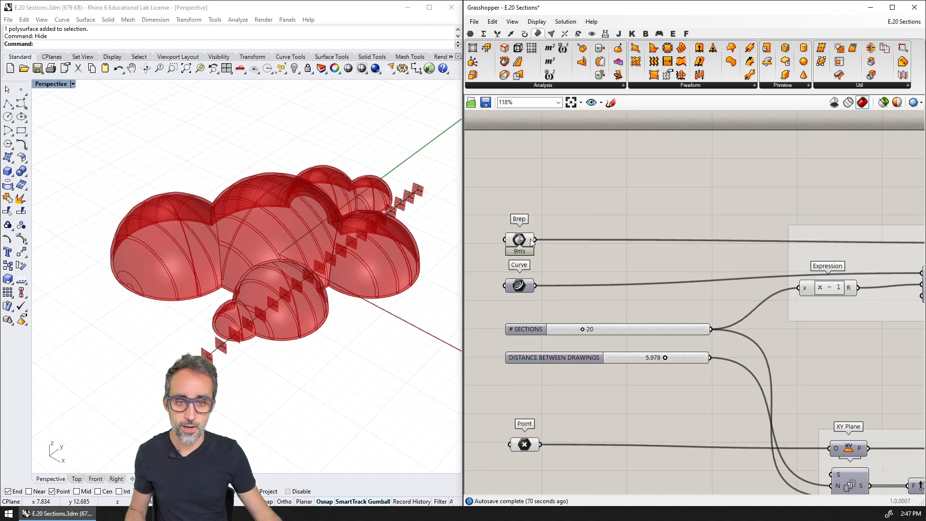
pyautogui.click(523, 243)
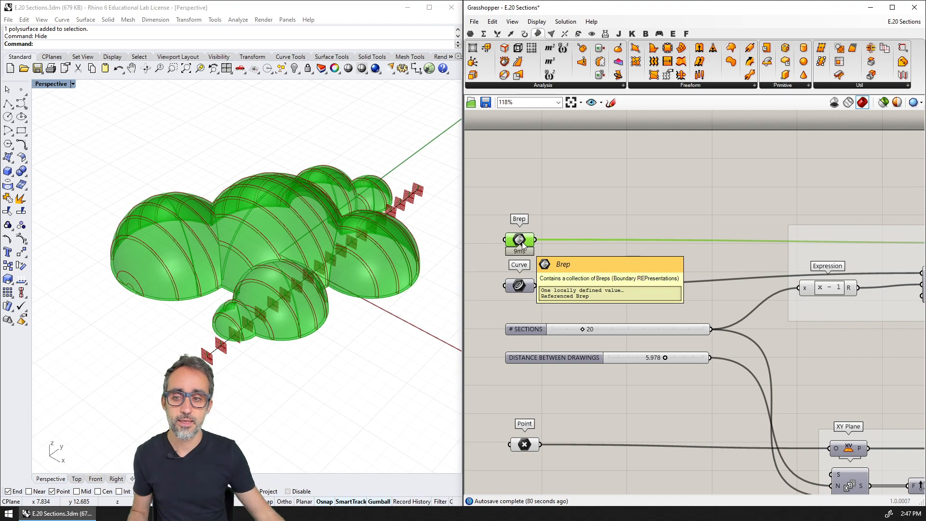
# - Place a Bounding Box component above the Brep parameter and connect the Brep to its Content input
pyautogui.moveTo(615, 173); pyautogui.dragTo(610, 197, button='right')
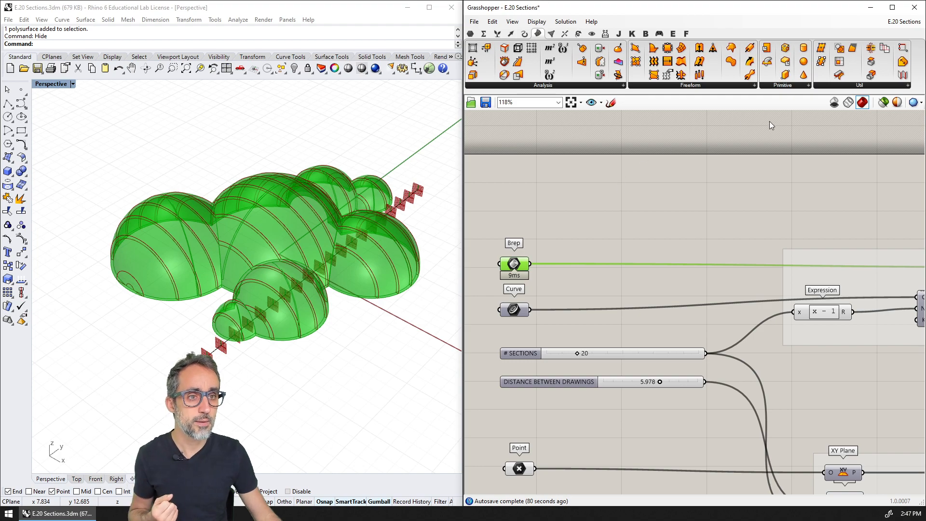
pyautogui.click(799, 86)
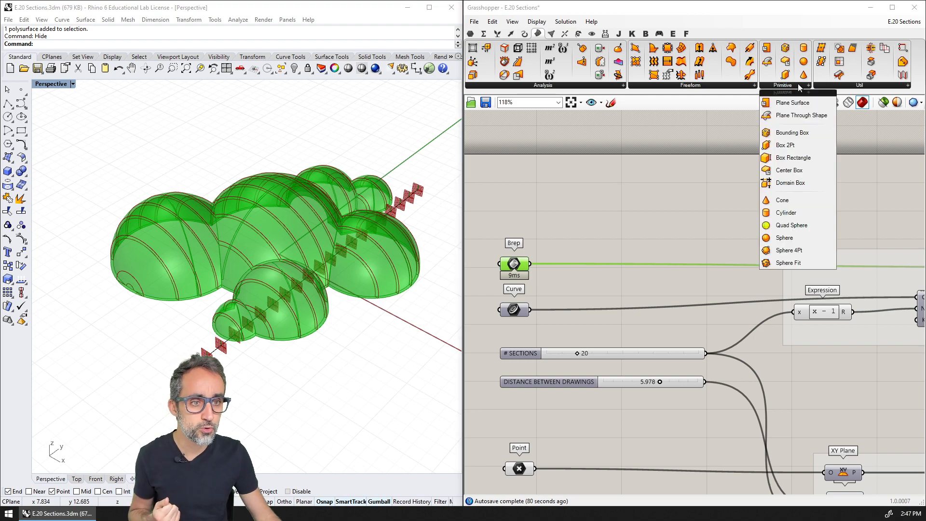
pyautogui.click(791, 131)
pyautogui.click(647, 196)
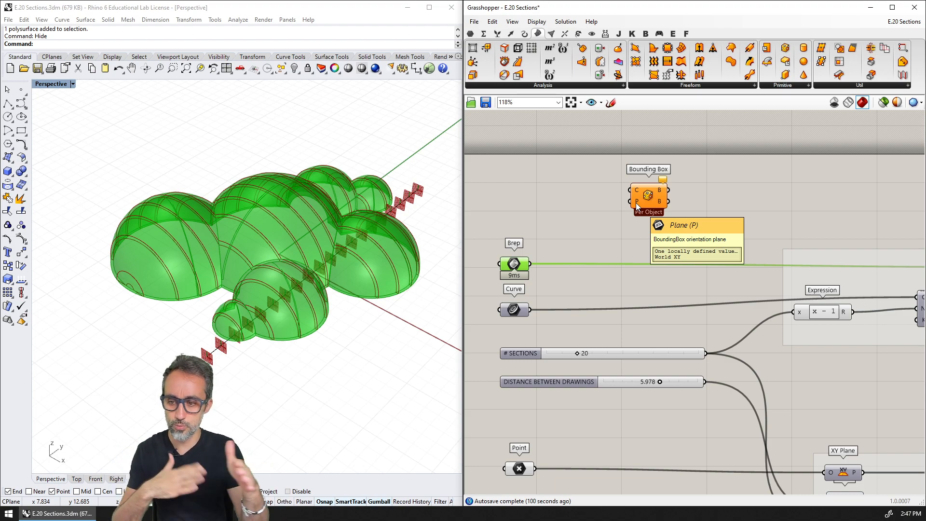
pyautogui.moveTo(530, 263); pyautogui.dragTo(654, 213)
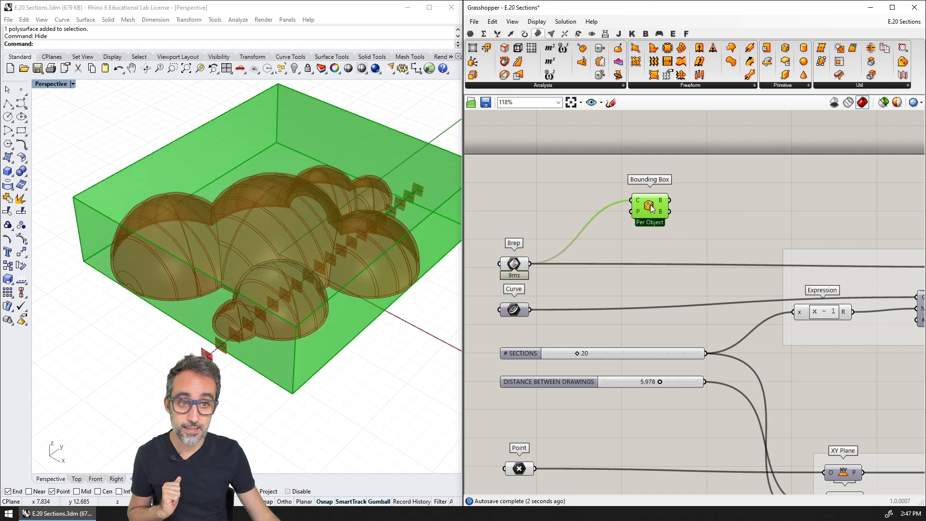
pyautogui.click(643, 159)
pyautogui.click(653, 201)
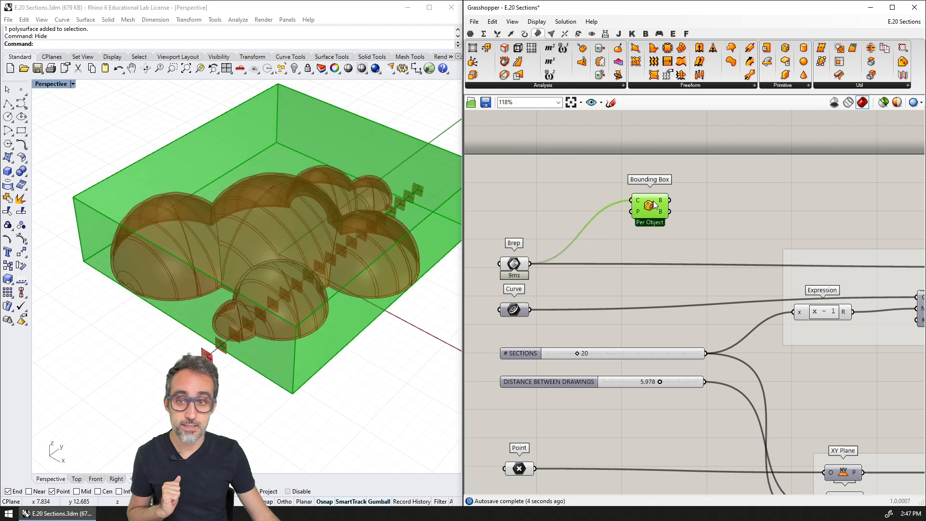
pyautogui.moveTo(398, 304); pyautogui.dragTo(332, 266, button='right')
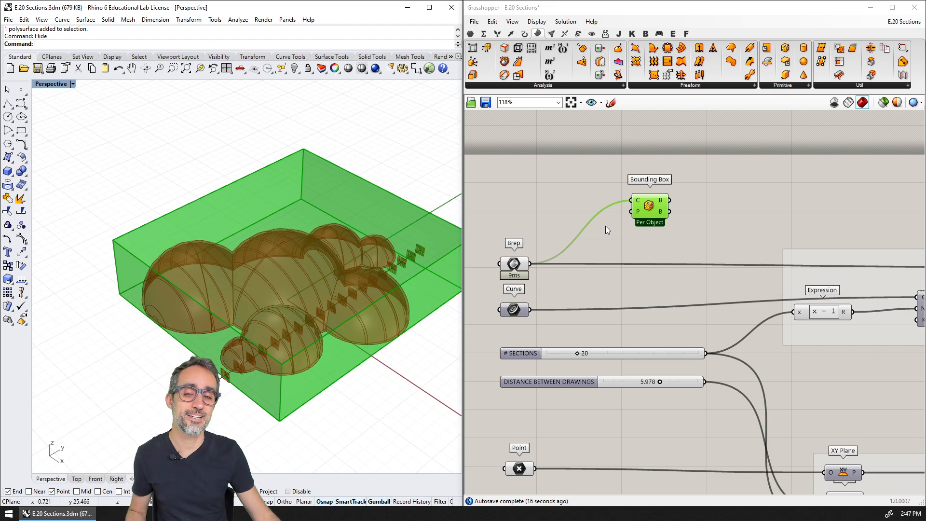
# - Add a Brep Wireframe component, feed it the Bounding Box's world-aligned box output, and hide the Bounding Box preview
pyautogui.scroll(2, 622, 231)
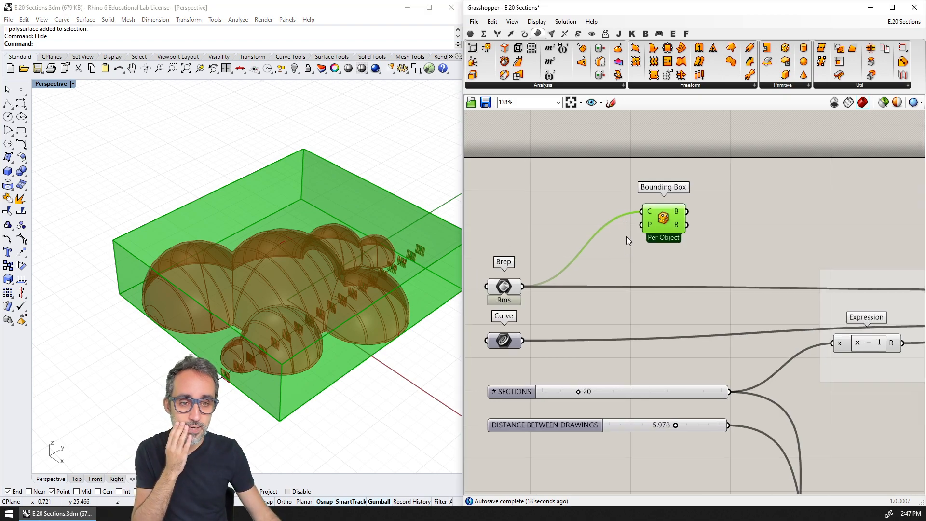
pyautogui.moveTo(651, 215)
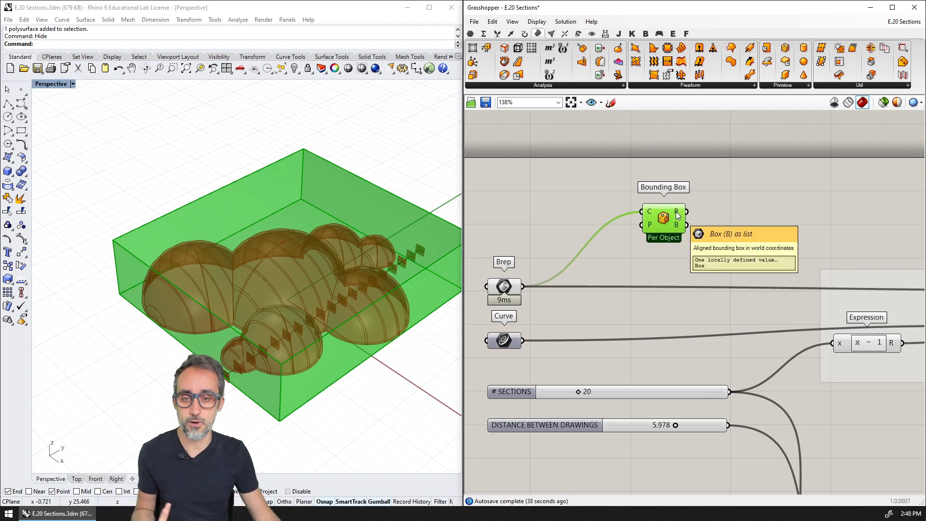
pyautogui.moveTo(434, 341); pyautogui.dragTo(333, 304, button='right')
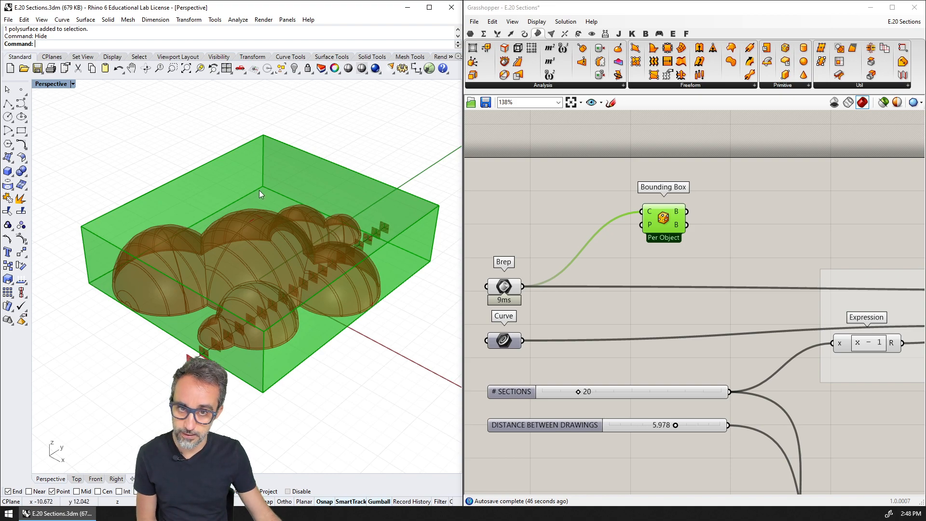
pyautogui.click(575, 86)
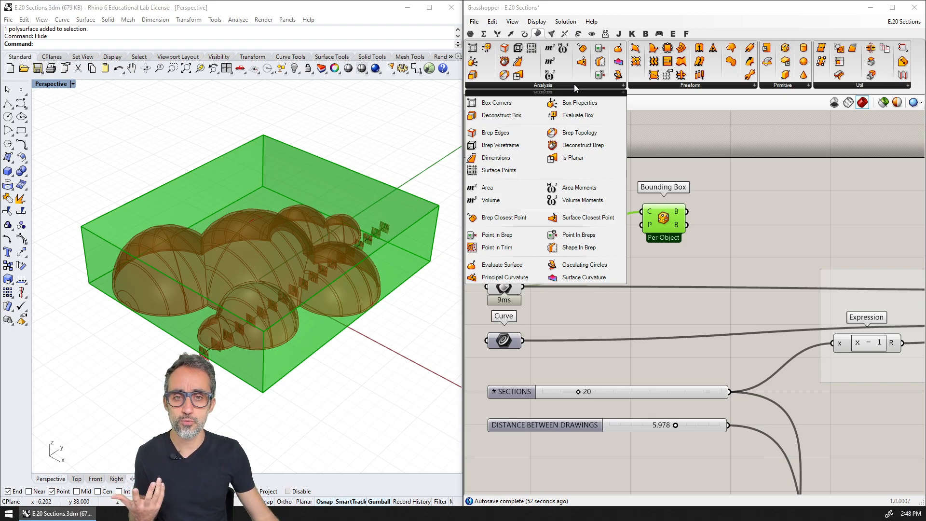
pyautogui.moveTo(508, 150); pyautogui.dragTo(756, 220)
pyautogui.moveTo(686, 211); pyautogui.dragTo(732, 212)
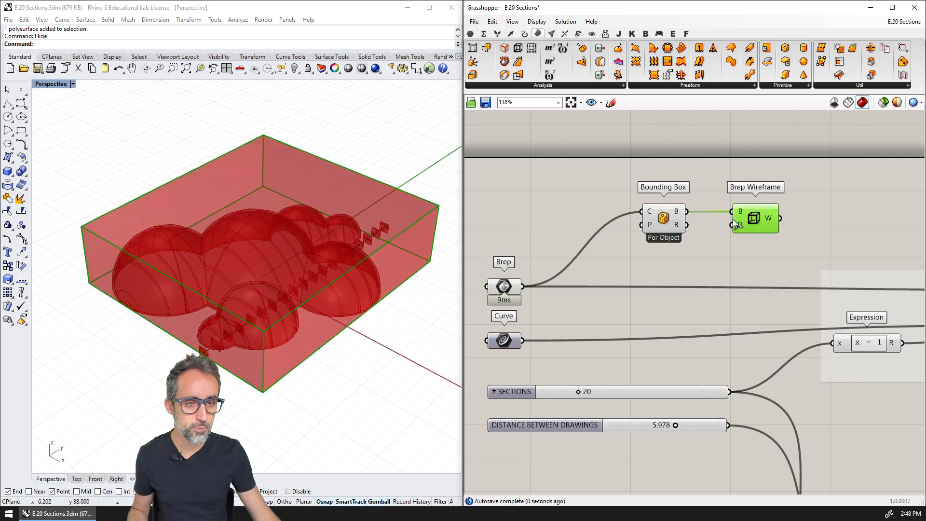
pyautogui.click(750, 233)
pyautogui.click(756, 221)
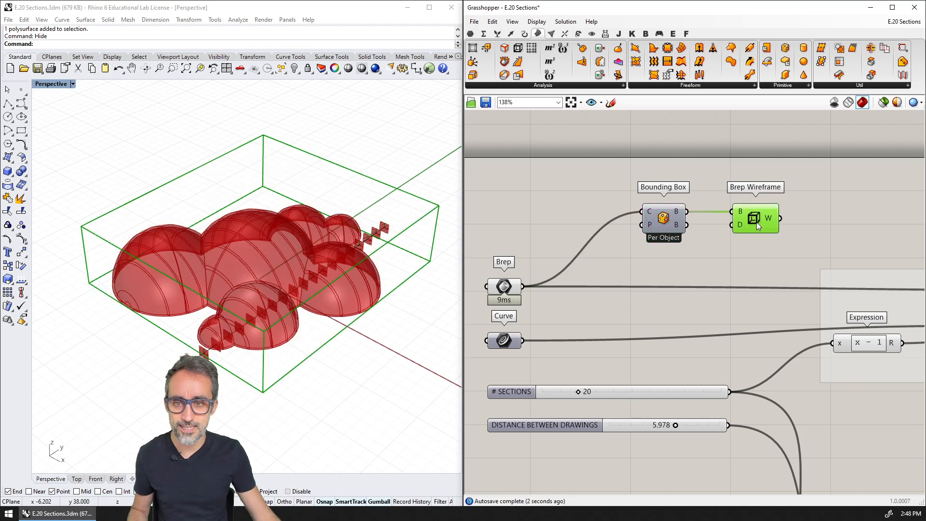
pyautogui.moveTo(768, 219)
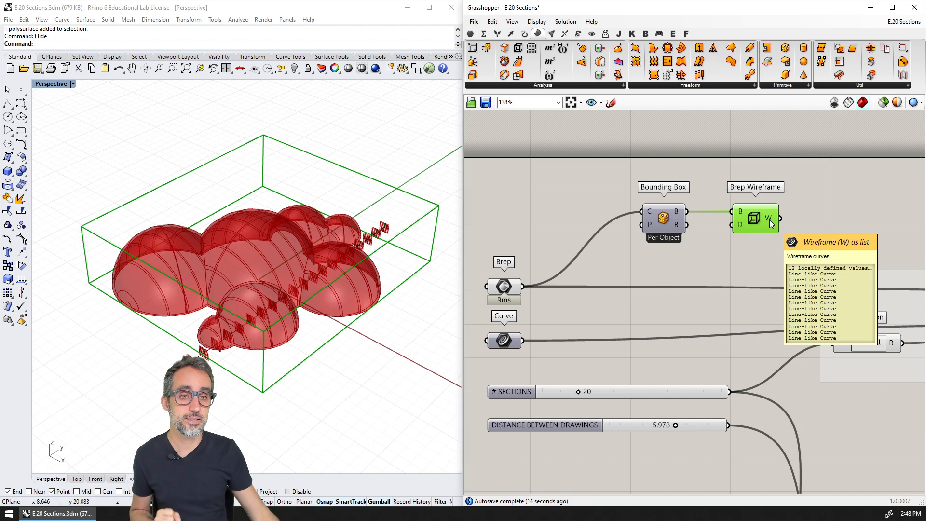
# - Add a List Item component beside Brep Wireframe and connect the wireframe curves to its list input
pyautogui.moveTo(768, 219); pyautogui.dragTo(747, 212, button='right')
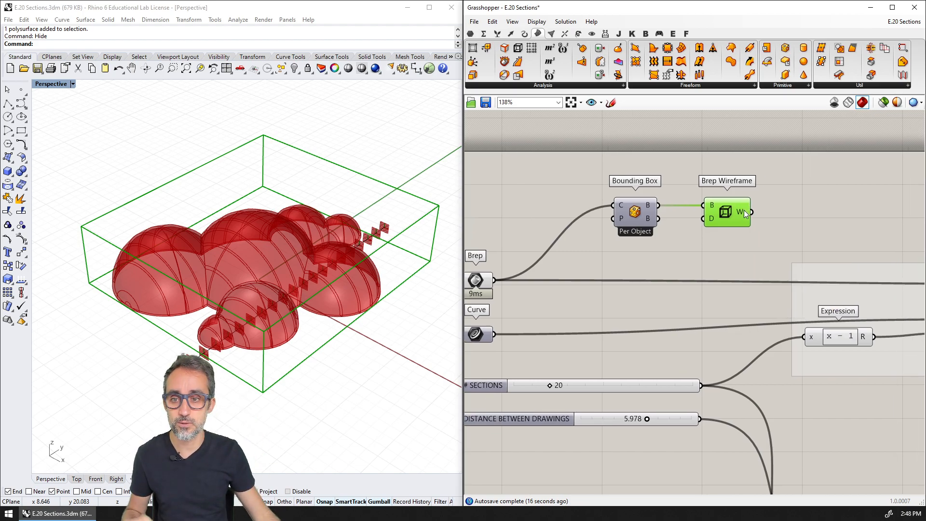
pyautogui.doubleClick(778, 224)
pyautogui.write('list')
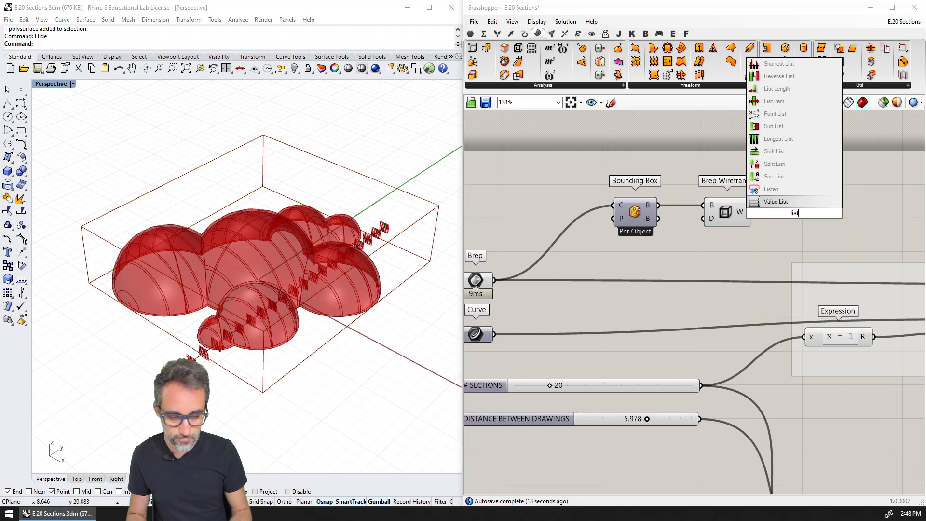
pyautogui.write(' item')
pyautogui.press('Return')
pyautogui.moveTo(794, 213); pyautogui.dragTo(817, 228)
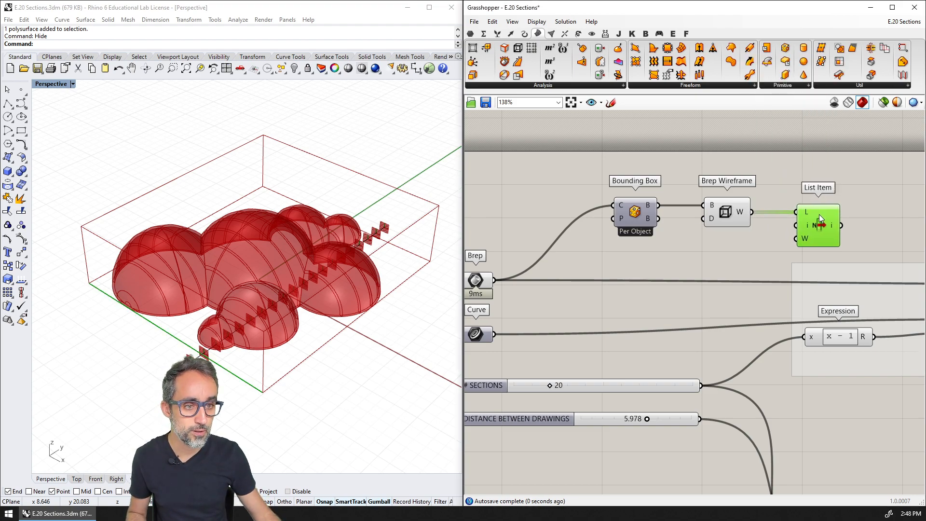
# - Drive the List Item index with a 0 to 10 number slider set to 3, and hide the Brep Wireframe preview
pyautogui.doubleClick(715, 241)
pyautogui.write('10')
pyautogui.press('Return')
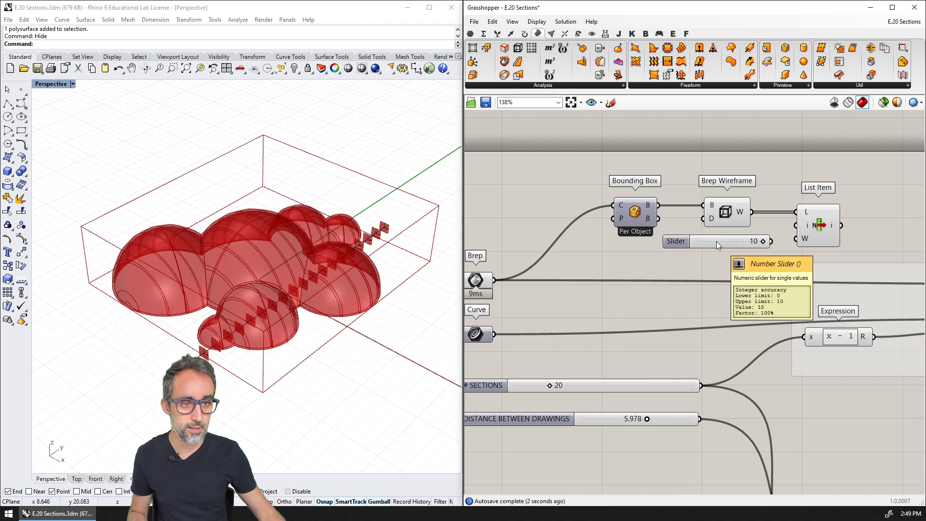
pyautogui.moveTo(761, 241); pyautogui.dragTo(668, 247)
pyautogui.click(740, 215)
pyautogui.hotkey('ctrl', 'q')
pyautogui.moveTo(772, 241); pyautogui.dragTo(794, 225)
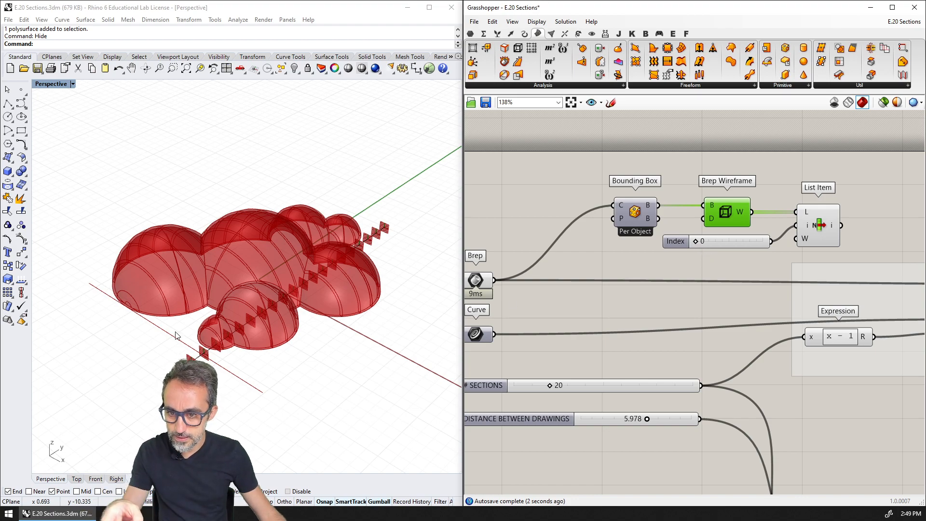
pyautogui.click(814, 224)
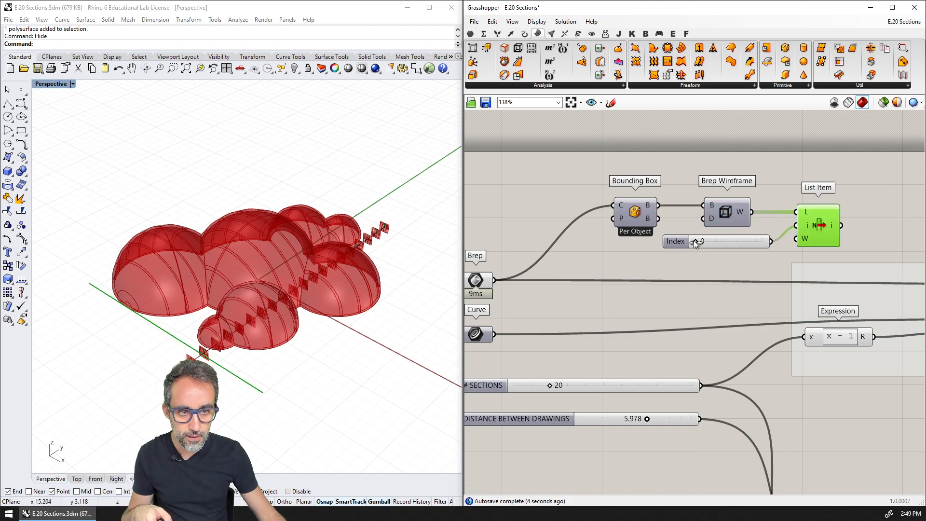
pyautogui.moveTo(697, 241); pyautogui.dragTo(715, 244)
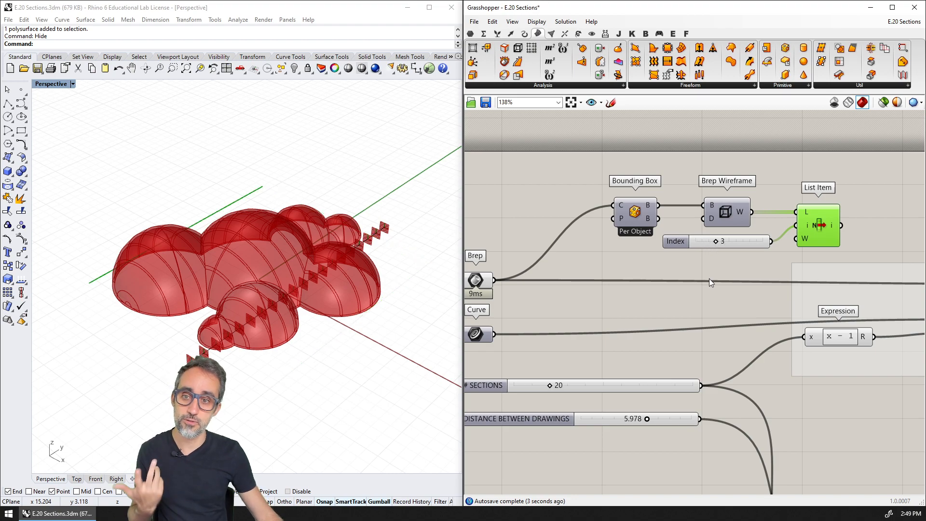
# - Replace the index slider with a small panel containing 3 and connect it to the List Item index input
pyautogui.click(745, 242)
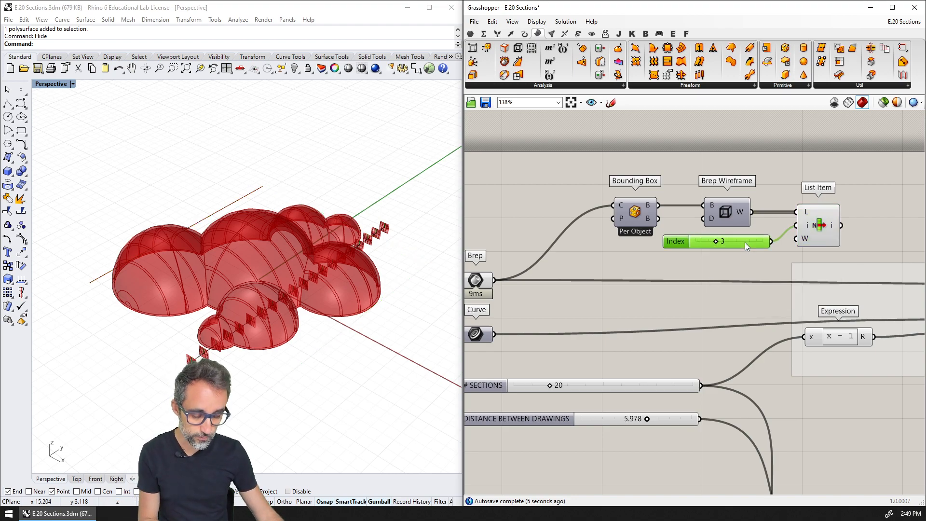
pyautogui.press('Delete')
pyautogui.doubleClick(739, 241)
pyautogui.write('//')
pyautogui.press('Return')
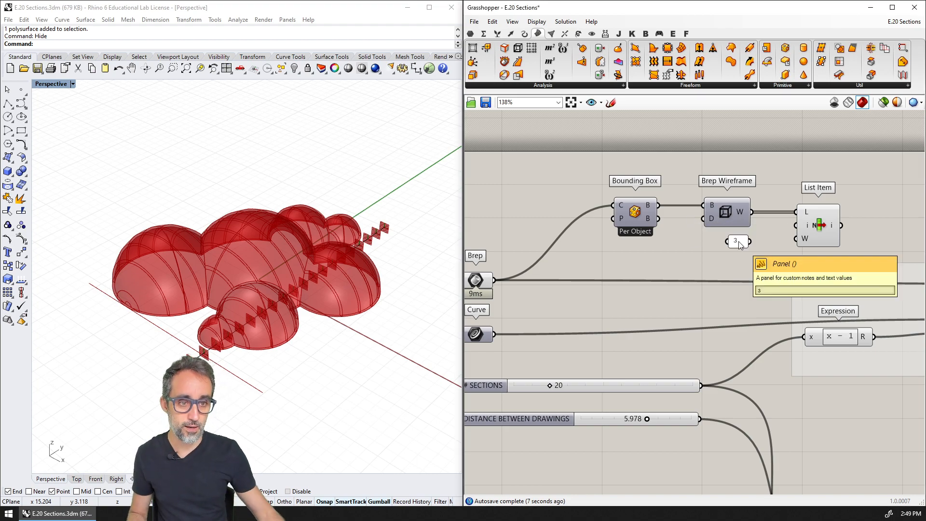
pyautogui.moveTo(749, 240); pyautogui.dragTo(791, 226)
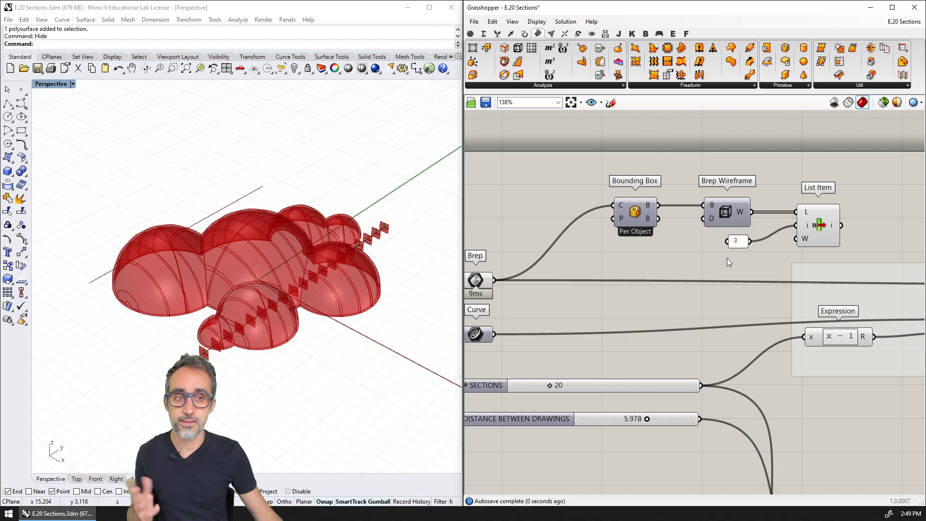
# - Connect the List Item output to the curve input of Divide Curve and check the section planes around the domes
pyautogui.moveTo(737, 270); pyautogui.dragTo(674, 267, button='right')
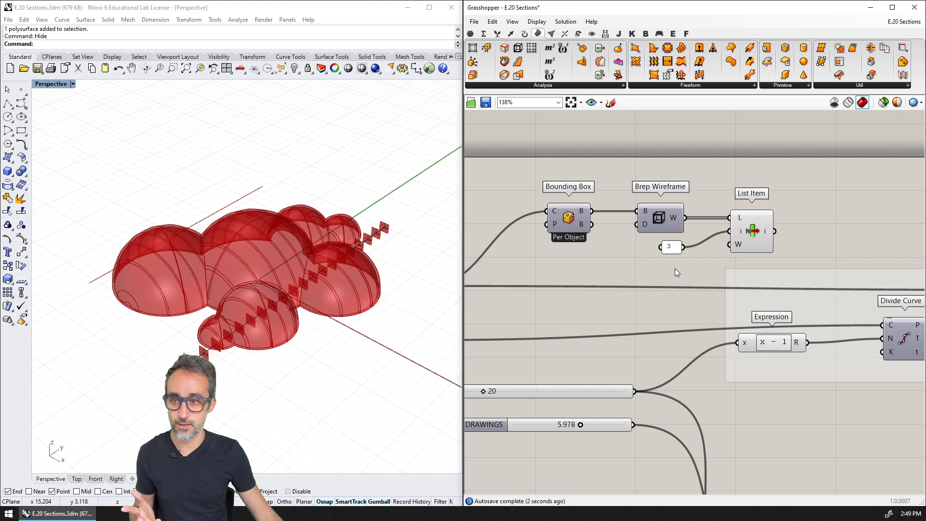
pyautogui.scroll(-2, 738, 209)
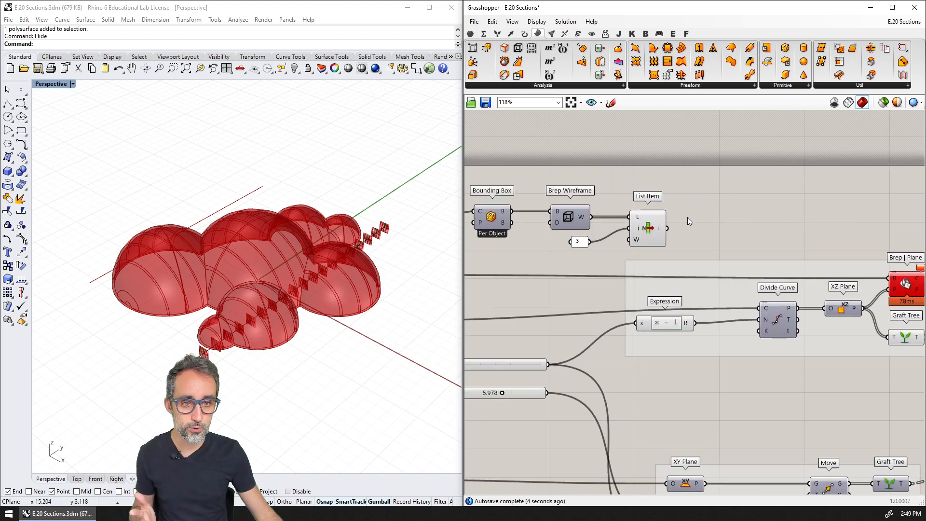
pyautogui.moveTo(667, 228); pyautogui.dragTo(761, 308)
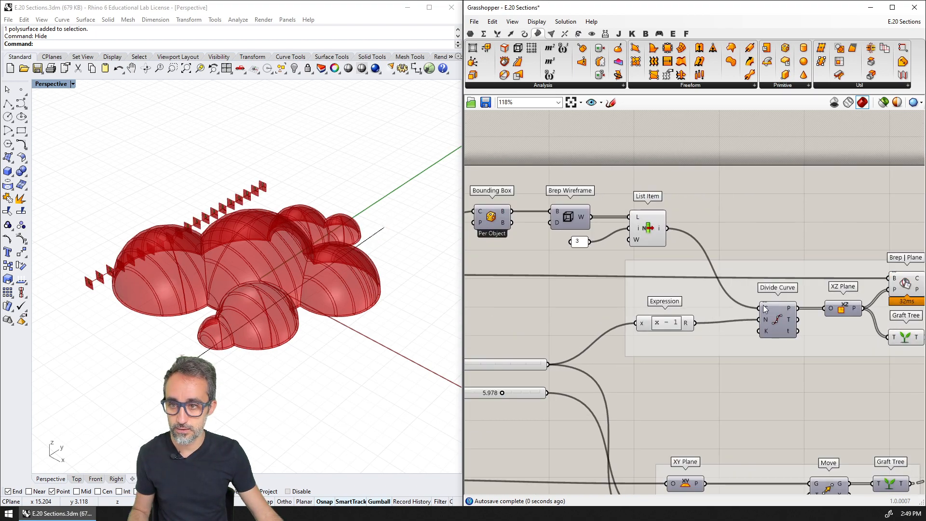
pyautogui.keyDown('shift'); pyautogui.moveTo(297, 327); pyautogui.dragTo(333, 330, button='right'); pyautogui.keyUp('shift')
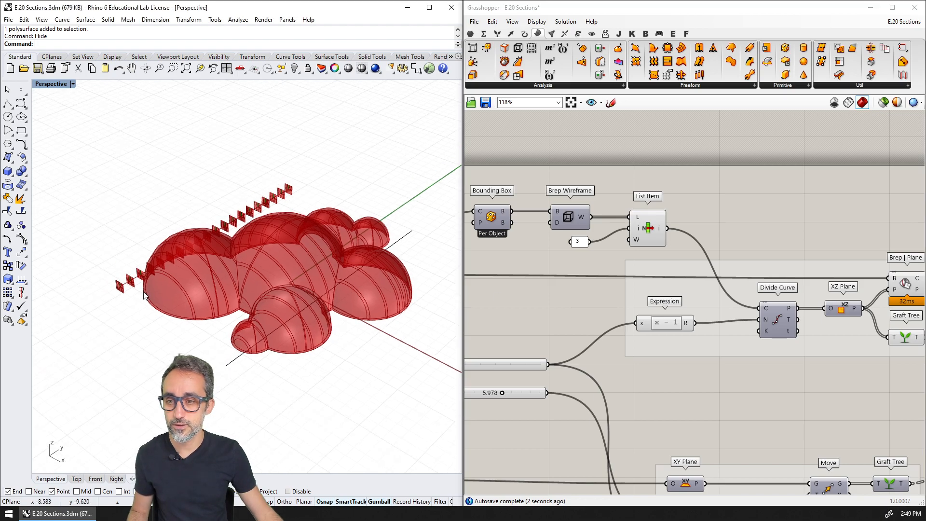
pyautogui.moveTo(279, 237); pyautogui.dragTo(148, 263, button='right')
pyautogui.keyDown('shift'); pyautogui.moveTo(297, 241); pyautogui.dragTo(306, 301, button='right'); pyautogui.keyUp('shift')
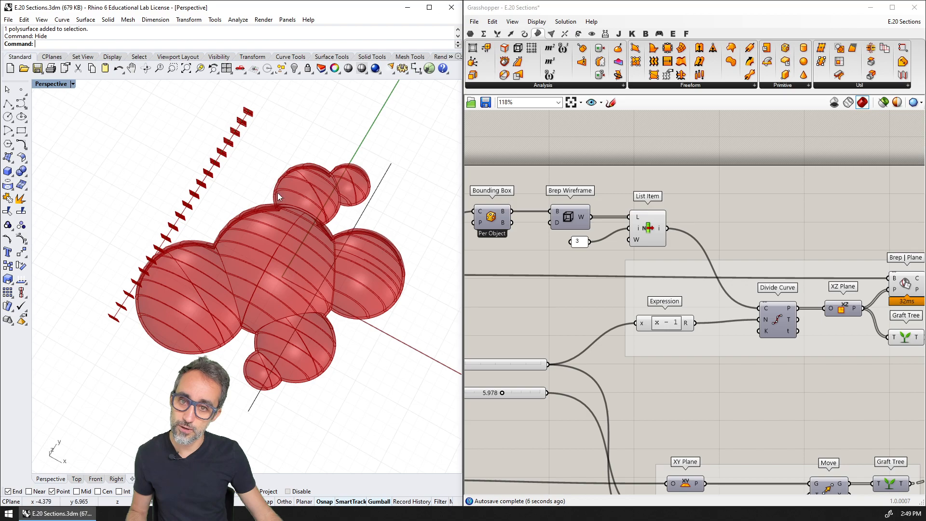
pyautogui.moveTo(275, 197); pyautogui.dragTo(304, 244, button='right')
pyautogui.scroll(-2, 752, 202)
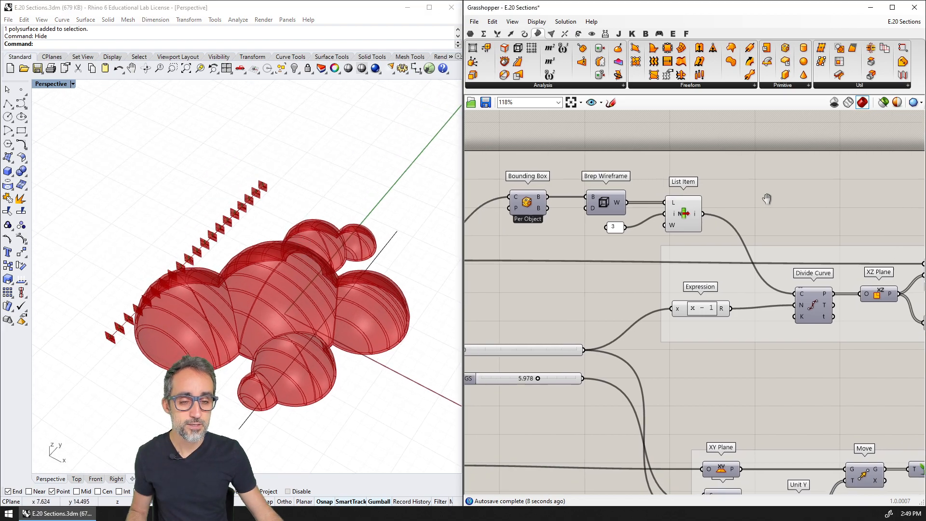
# - Move the Brep Wireframe, index panel and List Item together above the Bounding Box to free up canvas space
pyautogui.scroll(2, 760, 200)
pyautogui.moveTo(753, 193); pyautogui.dragTo(615, 255)
pyautogui.moveTo(683, 220); pyautogui.dragTo(667, 140)
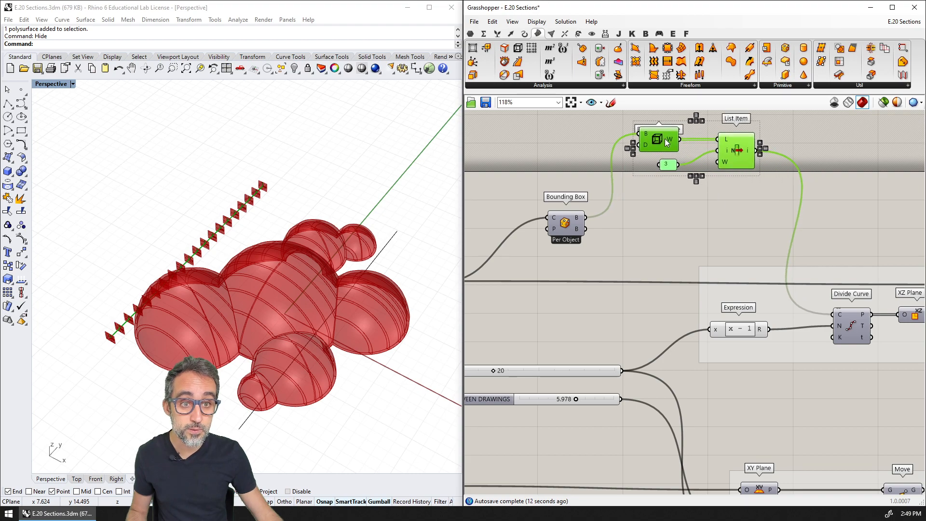
pyautogui.click(678, 205)
pyautogui.moveTo(679, 205); pyautogui.dragTo(663, 232, button='right')
# - Add a Box Corners component below the Brep Wireframe and connect the Bounding Box output to its box input
pyautogui.click(563, 85)
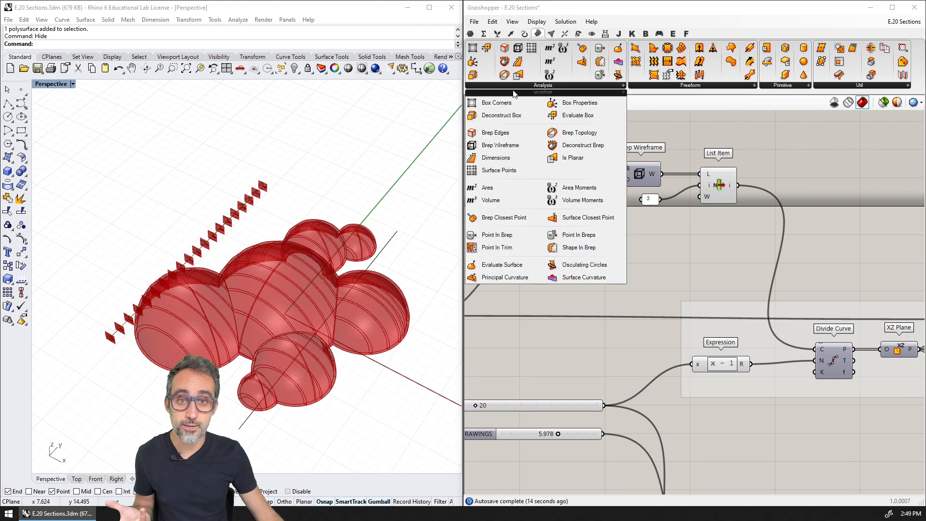
pyautogui.moveTo(496, 103); pyautogui.dragTo(631, 287)
pyautogui.moveTo(569, 252); pyautogui.dragTo(611, 288)
pyautogui.moveTo(413, 374); pyautogui.dragTo(381, 338, button='right')
pyautogui.click(548, 259)
pyautogui.hotkey('ctrl', 'q')
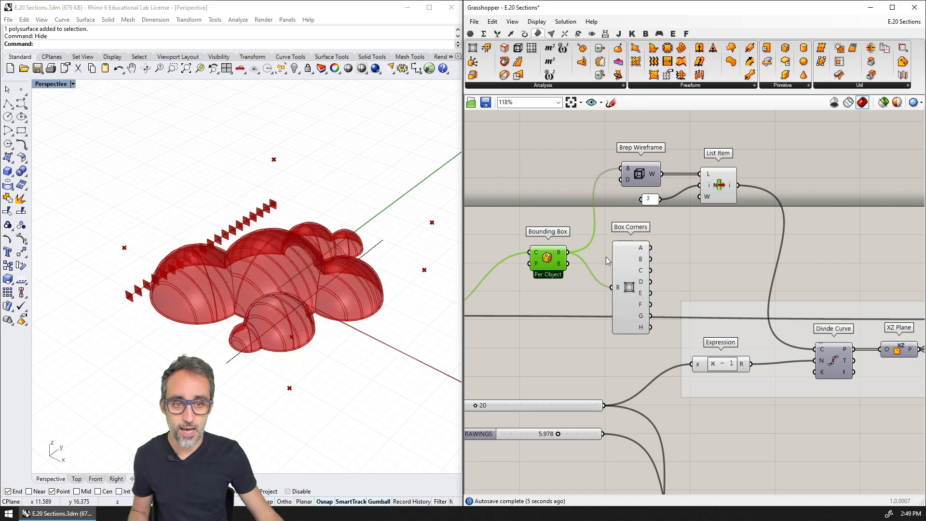
# - Add a Point parameter beside Box Corners and connect corner A to it
pyautogui.scroll(3, 682, 282)
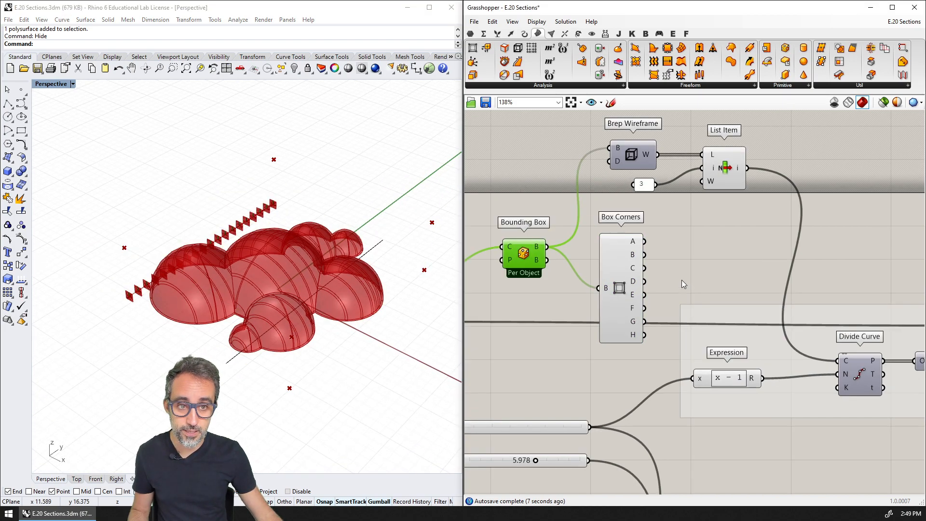
pyautogui.doubleClick(650, 250)
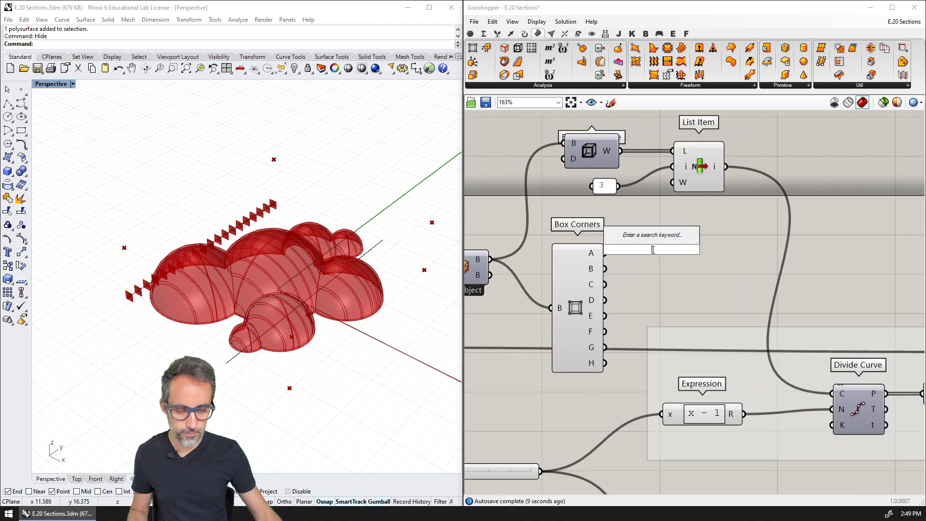
pyautogui.write('point')
pyautogui.press('Return')
pyautogui.moveTo(645, 251); pyautogui.dragTo(667, 253)
pyautogui.moveTo(605, 253); pyautogui.dragTo(670, 257)
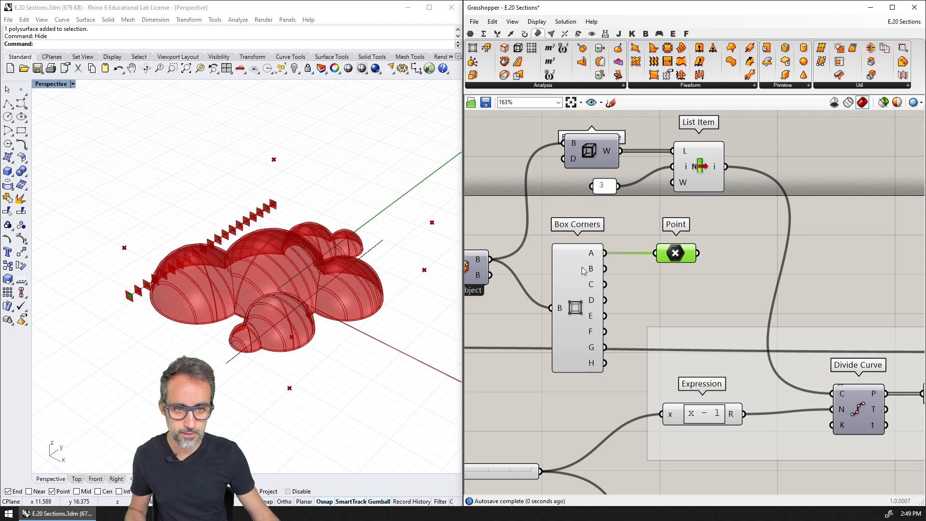
# - Turn off the previews of the Box Corners, List Item, Brep | Plane and Graft Tree components
pyautogui.click(581, 267)
pyautogui.click(702, 166)
pyautogui.moveTo(772, 213); pyautogui.dragTo(671, 197, button='right')
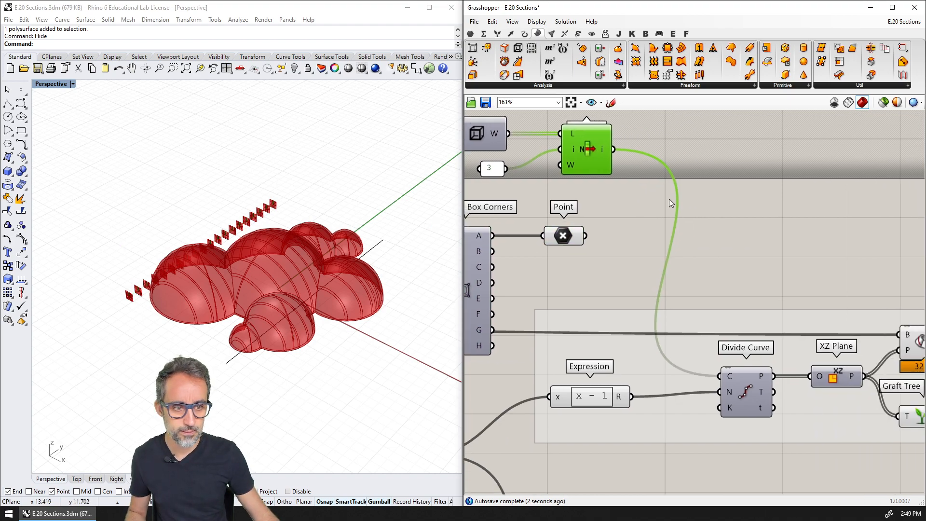
pyautogui.moveTo(812, 392); pyautogui.dragTo(608, 315, button='right')
pyautogui.click(754, 275)
pyautogui.hotkey('ctrl', 'q')
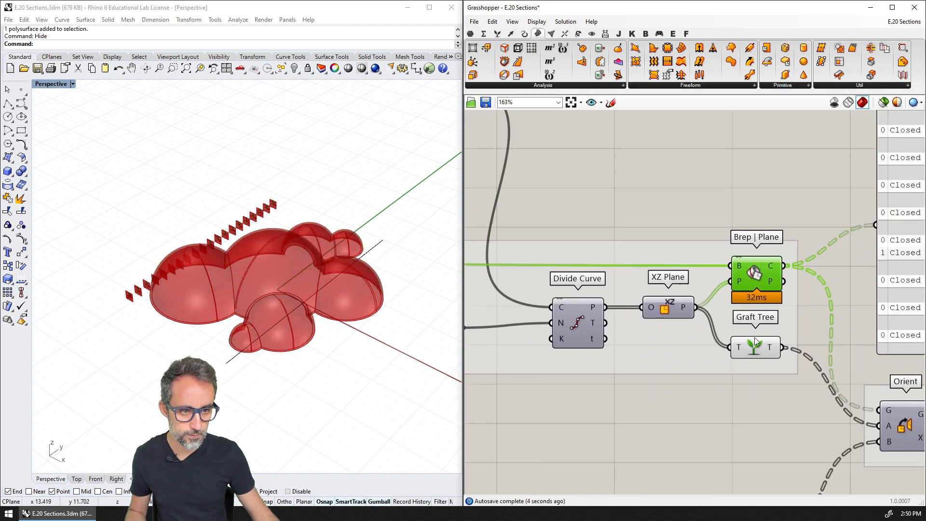
pyautogui.click(753, 346)
pyautogui.hotkey('ctrl', 'q')
# - Check where corners A, B, C and D lie by feeding them to the Point parameter, and delete the parameter
pyautogui.moveTo(532, 209); pyautogui.dragTo(679, 335, button='right')
pyautogui.moveTo(569, 291); pyautogui.dragTo(650, 311, button='right')
pyautogui.click(632, 312)
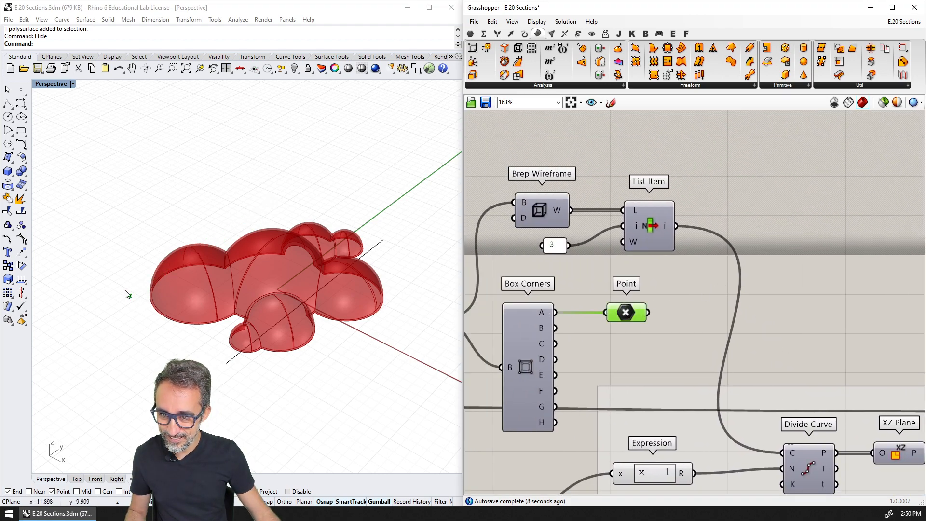
pyautogui.moveTo(555, 328); pyautogui.dragTo(605, 312)
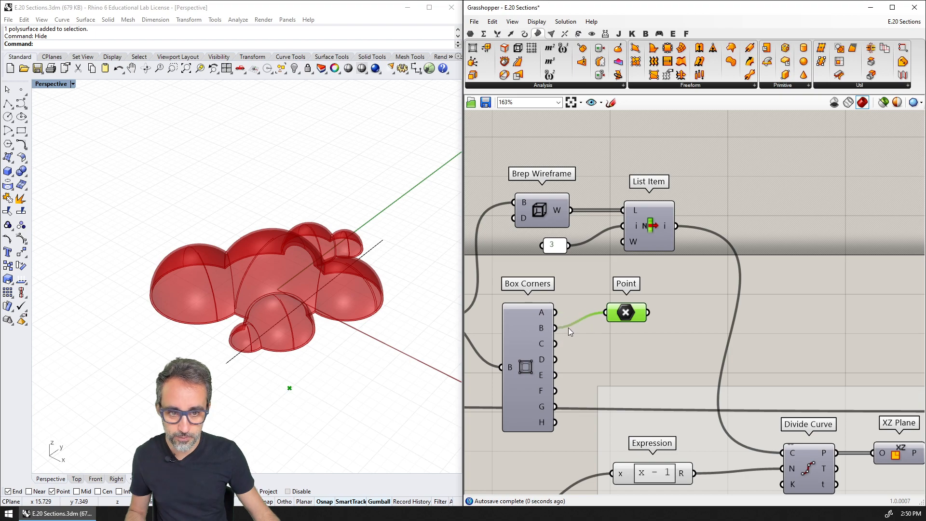
pyautogui.moveTo(556, 344); pyautogui.dragTo(605, 314)
pyautogui.moveTo(555, 359); pyautogui.dragTo(605, 313)
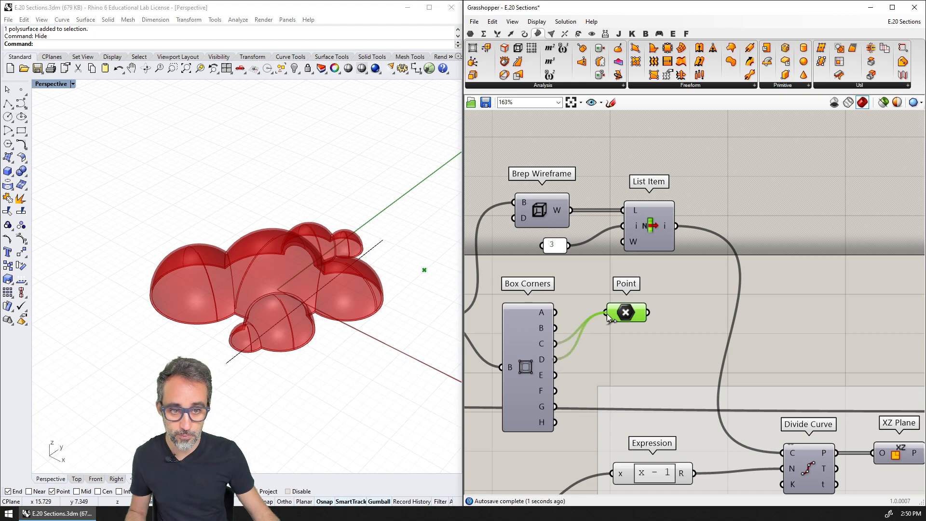
pyautogui.press('Delete')
# - Add a Line component beside Box Corners, connecting corner A to its start point and corner D to its end point
pyautogui.doubleClick(644, 322)
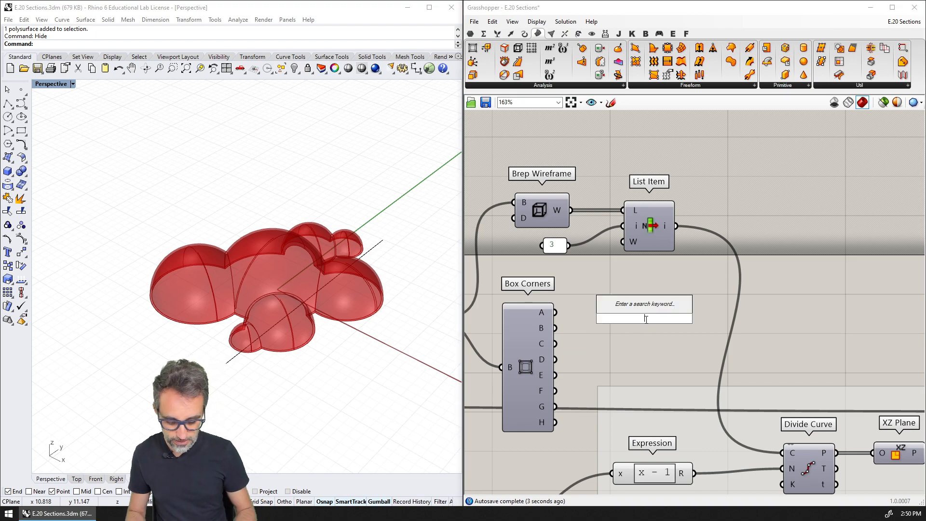
pyautogui.write('line')
pyautogui.press('Return')
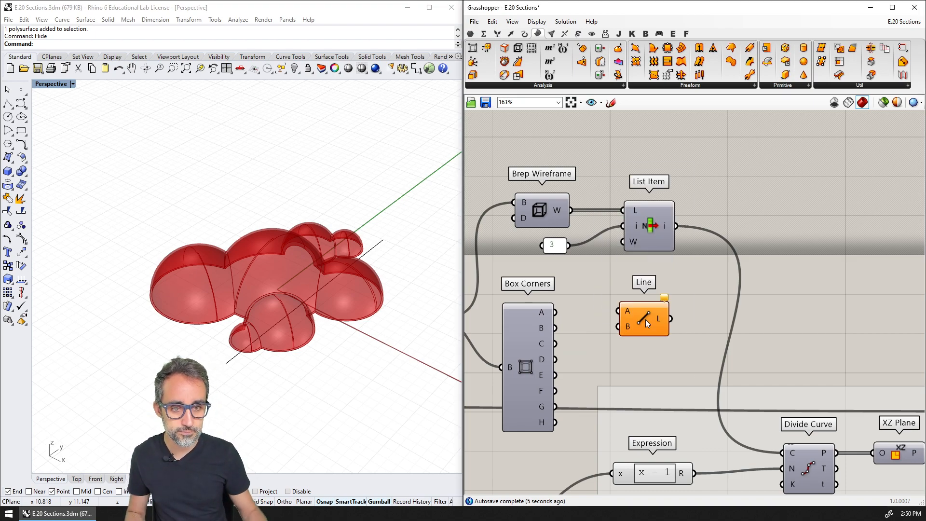
pyautogui.moveTo(555, 313); pyautogui.dragTo(619, 311)
pyautogui.moveTo(555, 359); pyautogui.dragTo(614, 332)
pyautogui.keyDown('shift'); pyautogui.moveTo(247, 275); pyautogui.dragTo(269, 276, button='right'); pyautogui.keyUp('shift')
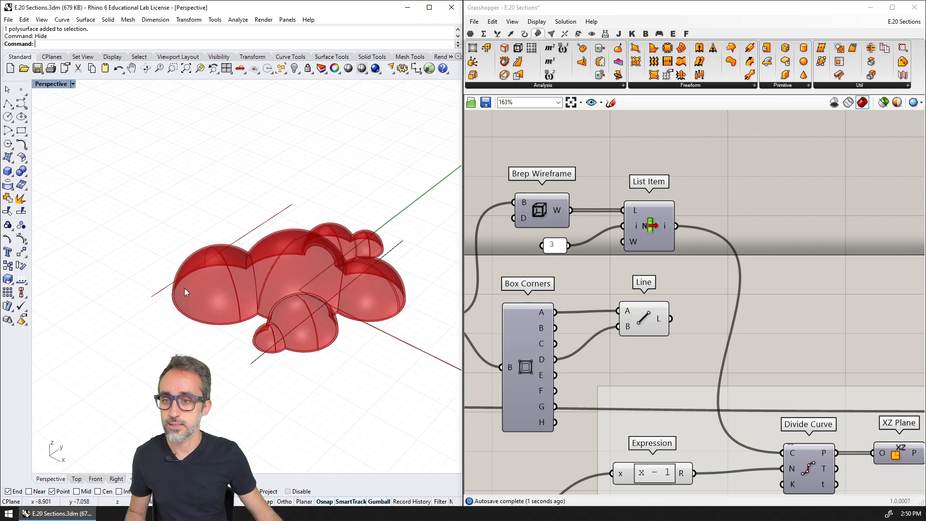
# - Connect the Line output to the curve input of Divide Curve, replacing the List Item connection
pyautogui.scroll(-2, 673, 268)
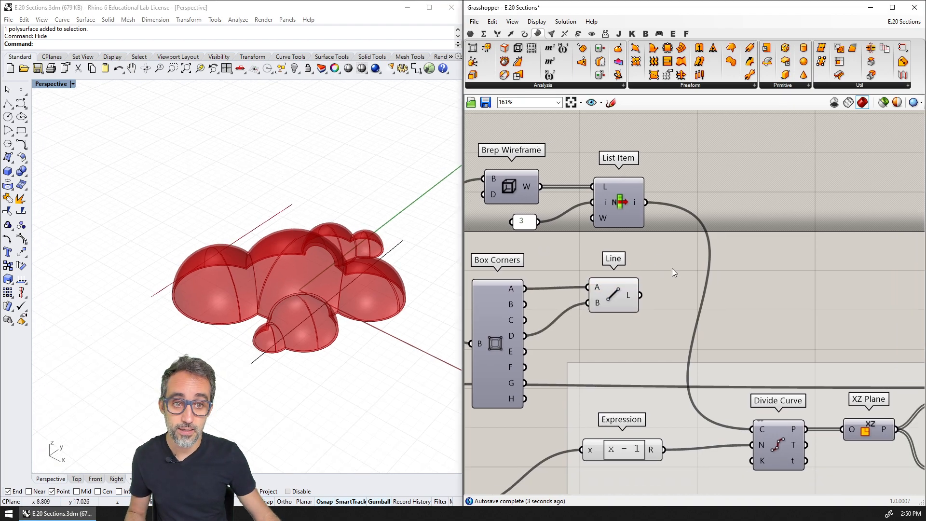
pyautogui.moveTo(675, 249); pyautogui.dragTo(672, 225, button='right')
pyautogui.moveTo(716, 314); pyautogui.dragTo(748, 344)
# - Check the section planes and the dome section curves by selecting the Graft Tree and Brep | Plane components
pyautogui.moveTo(888, 330); pyautogui.dragTo(838, 302, button='right')
pyautogui.click(842, 293)
pyautogui.click(843, 344)
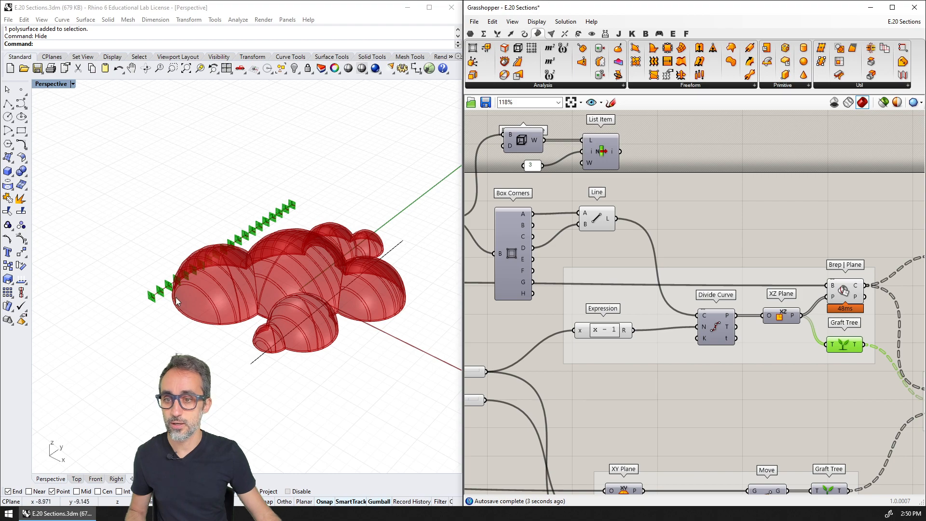
pyautogui.click(846, 295)
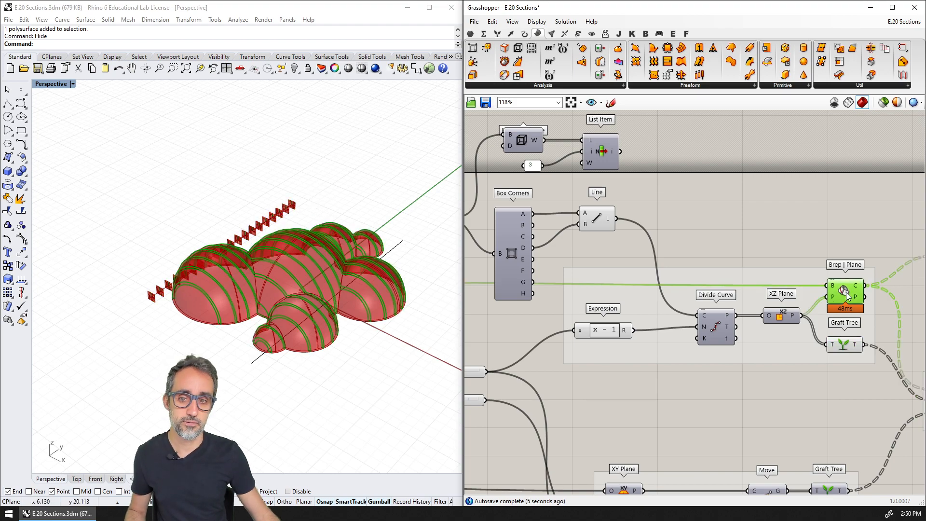
# - Compare the Brep Wireframe and List Item branch with the Box Corners and Line branch by selecting their components
pyautogui.moveTo(633, 242); pyautogui.dragTo(738, 274, button='right')
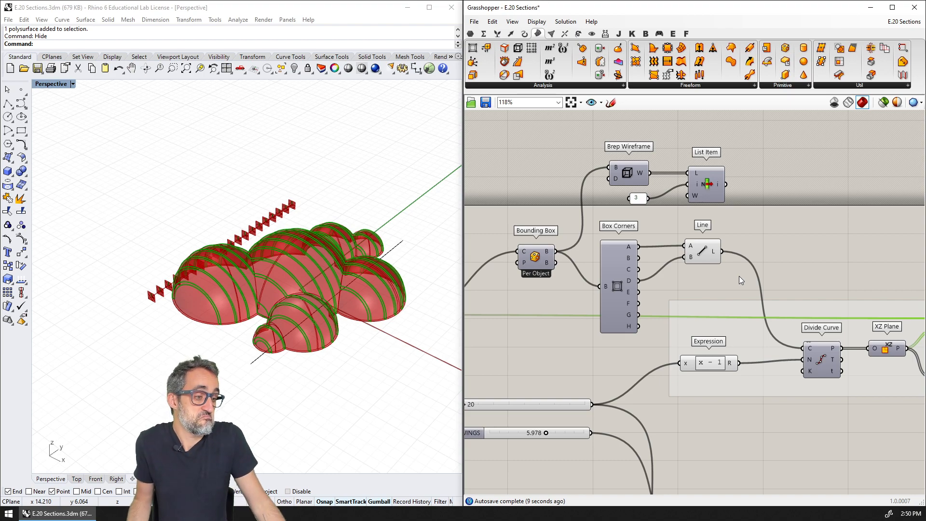
pyautogui.scroll(2, 728, 270)
pyautogui.moveTo(726, 177); pyautogui.dragTo(648, 215)
pyautogui.moveTo(732, 247); pyautogui.dragTo(617, 316)
pyautogui.click(675, 316)
pyautogui.moveTo(754, 238); pyautogui.dragTo(648, 304)
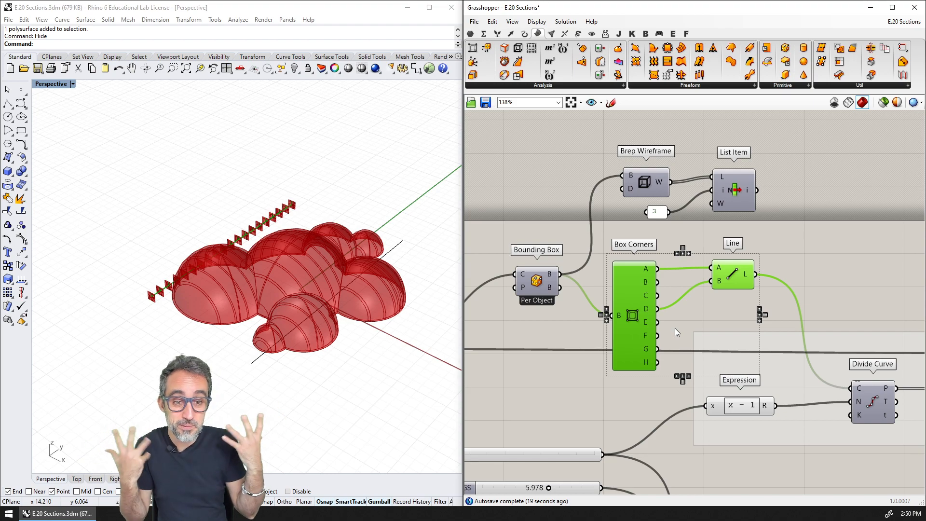
pyautogui.click(658, 183)
pyautogui.moveTo(659, 183)
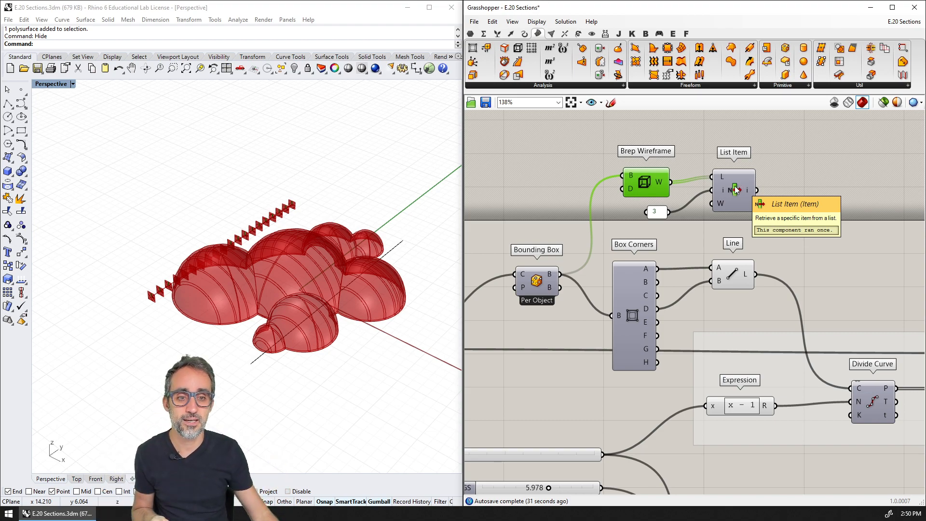
pyautogui.click(644, 302)
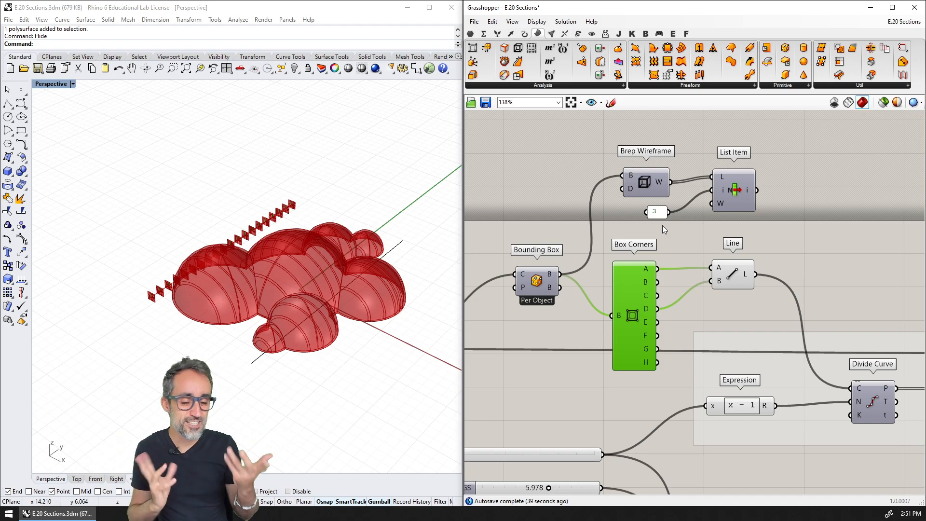
# - Examine the Brep | Plane processing time and compare the Box Corners and Line route with the Brep Wireframe and List Item route
pyautogui.scroll(-5, 694, 221)
pyautogui.scroll(5, 773, 272)
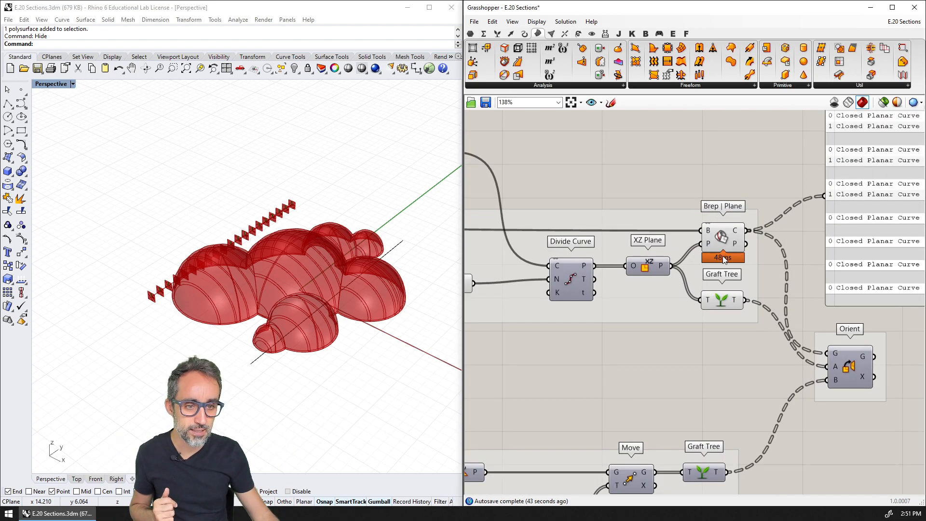
pyautogui.scroll(5, 724, 258)
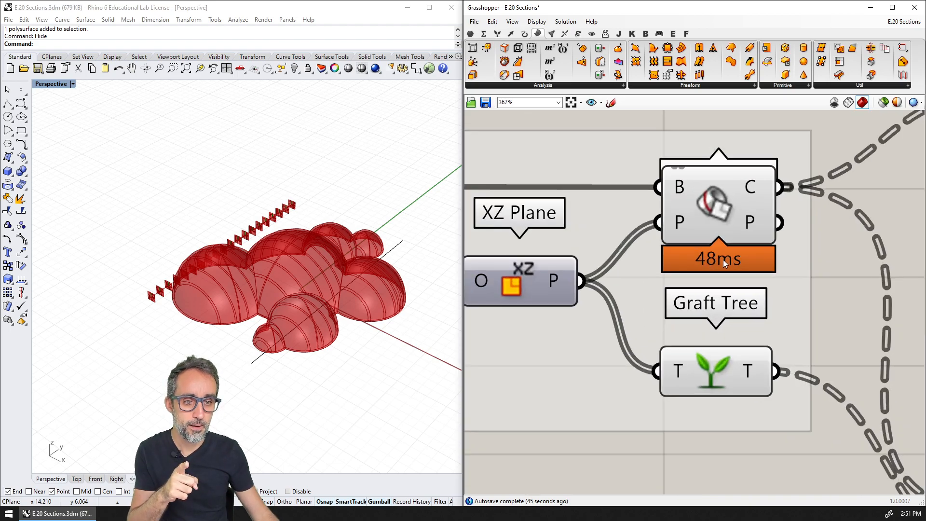
pyautogui.scroll(-3, 722, 259)
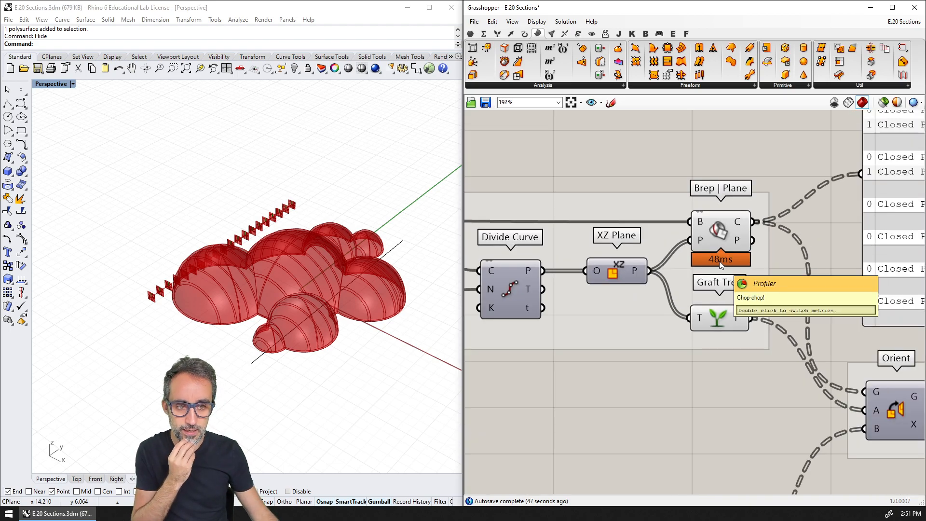
pyautogui.scroll(-2, 719, 261)
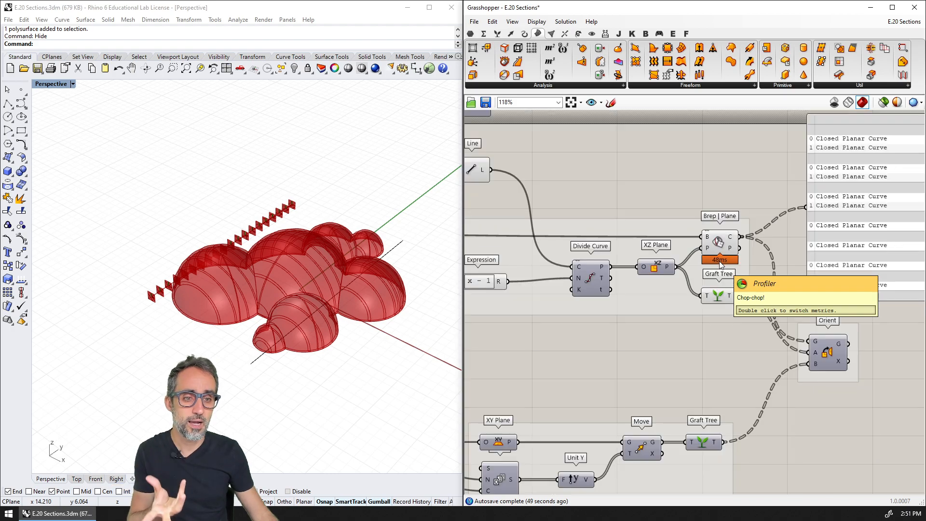
pyautogui.moveTo(466, 138); pyautogui.dragTo(690, 277, button='right')
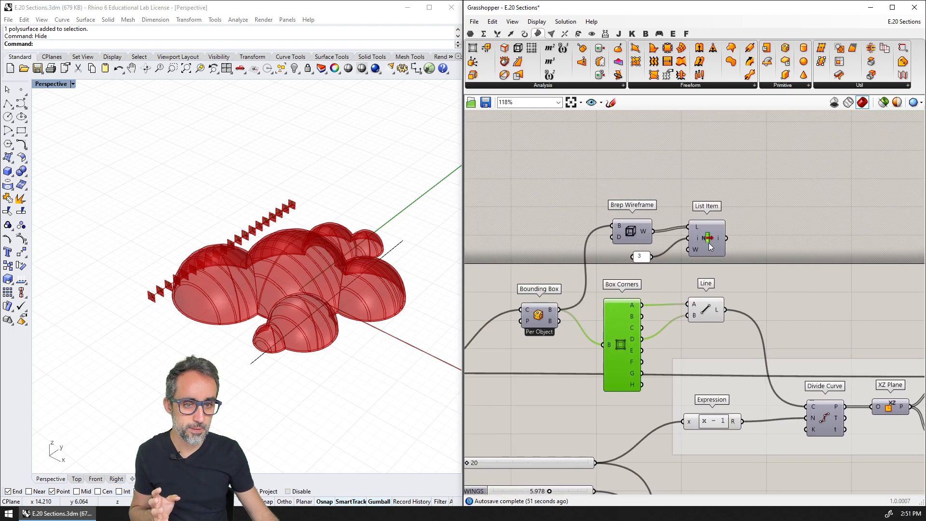
pyautogui.scroll(1, 709, 243)
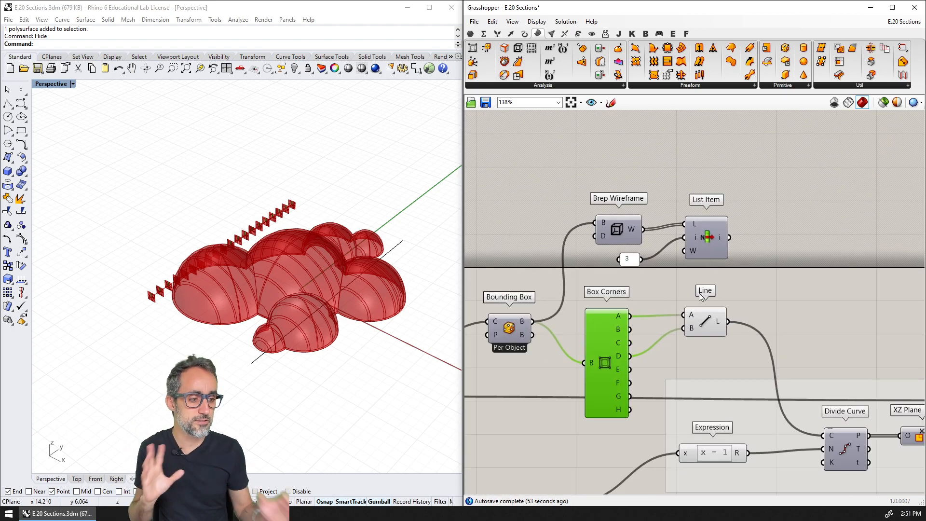
pyautogui.keyDown('shift'); pyautogui.moveTo(288, 311); pyautogui.dragTo(305, 229, button='right'); pyautogui.keyUp('shift')
pyautogui.moveTo(719, 292); pyautogui.dragTo(614, 346)
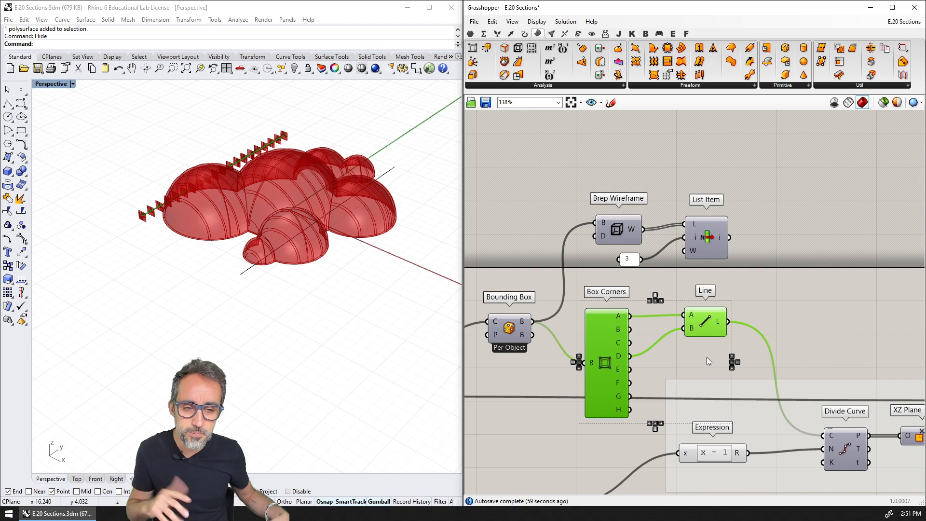
pyautogui.moveTo(756, 198); pyautogui.dragTo(614, 274)
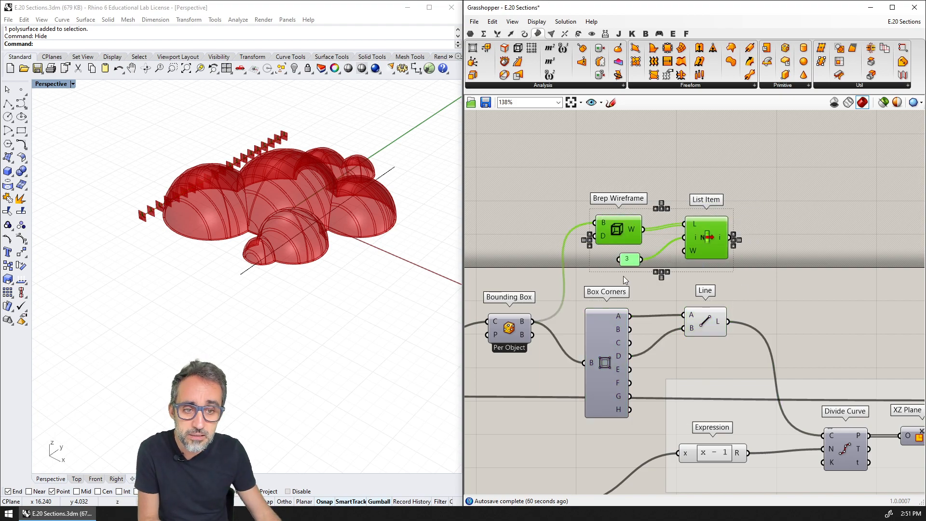
# - Move the Brep Wireframe, List Item, index panel, Box Corners and Line components together slightly higher on the canvas
pyautogui.click(726, 292)
pyautogui.moveTo(750, 180); pyautogui.dragTo(594, 343)
pyautogui.moveTo(611, 331); pyautogui.dragTo(622, 287)
pyautogui.click(768, 343)
# - Turn off the preview of the source Brep parameter so only the section geometry is displayed
pyautogui.moveTo(767, 343); pyautogui.dragTo(680, 228, button='right')
pyautogui.click(756, 330)
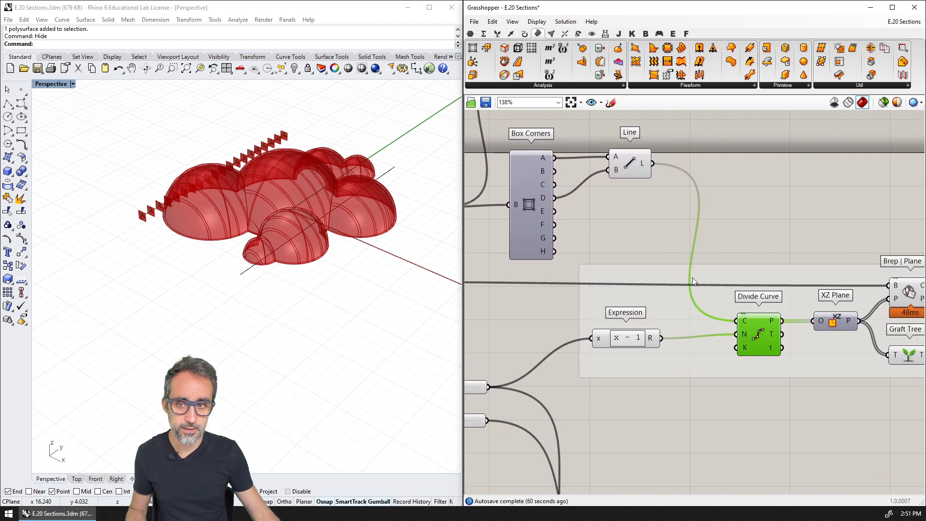
pyautogui.moveTo(872, 282); pyautogui.dragTo(648, 280, button='right')
pyautogui.click(686, 288)
pyautogui.moveTo(549, 303); pyautogui.dragTo(791, 338, button='right')
pyautogui.scroll(-3, 790, 337)
pyautogui.click(530, 327)
pyautogui.hotkey('ctrl', 'q')
# - Turn off the Line component's preview and highlight the grafted section planes to examine them against the section curves
pyautogui.moveTo(267, 243); pyautogui.dragTo(338, 309, button='right')
pyautogui.click(866, 366)
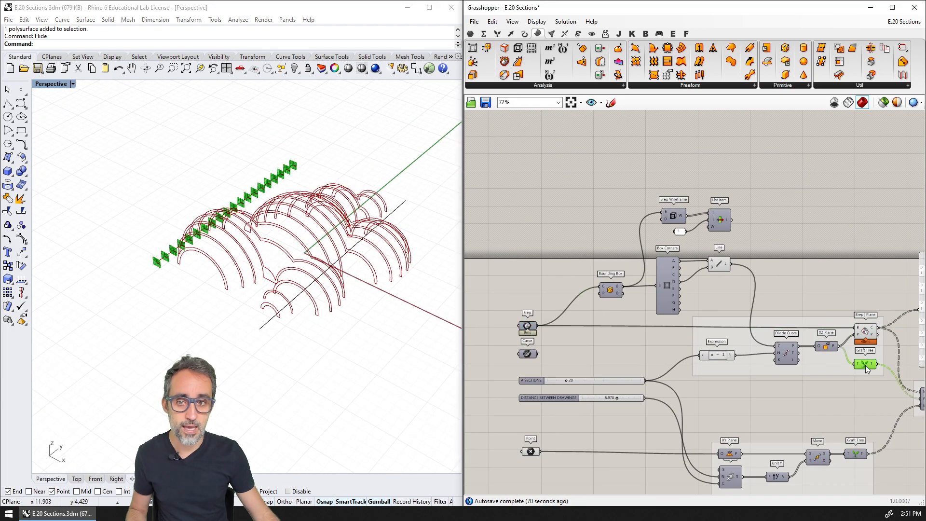
pyautogui.hotkey('ctrl', 'q')
pyautogui.click(718, 263)
pyautogui.click(867, 365)
pyautogui.moveTo(337, 217); pyautogui.dragTo(271, 303, button='right')
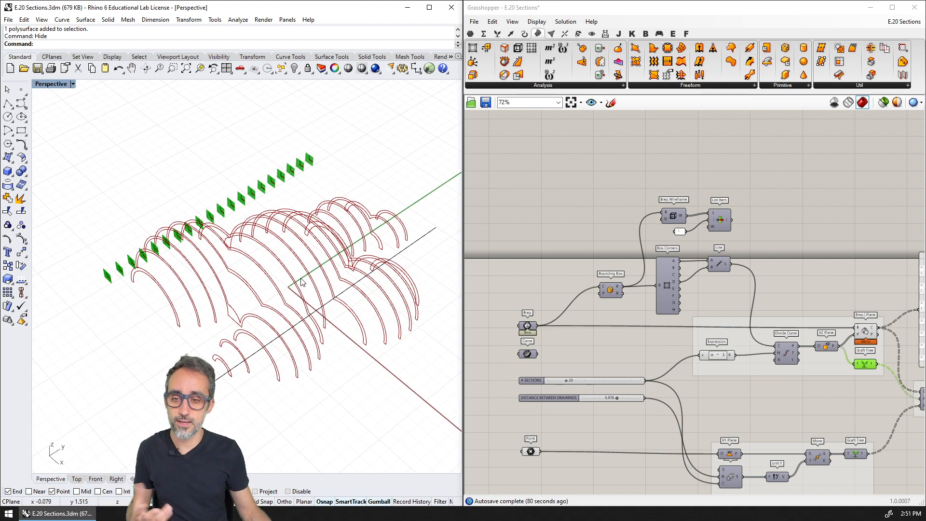
pyautogui.scroll(-3, 301, 282)
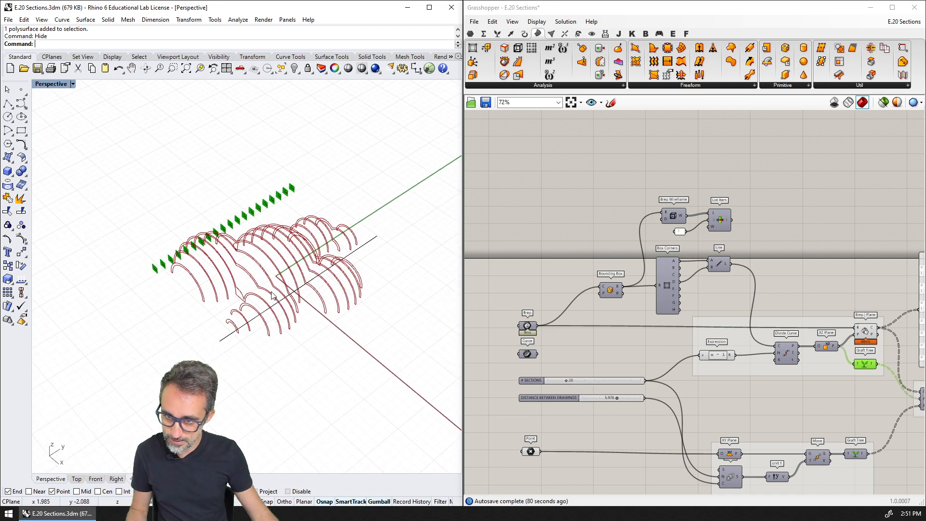
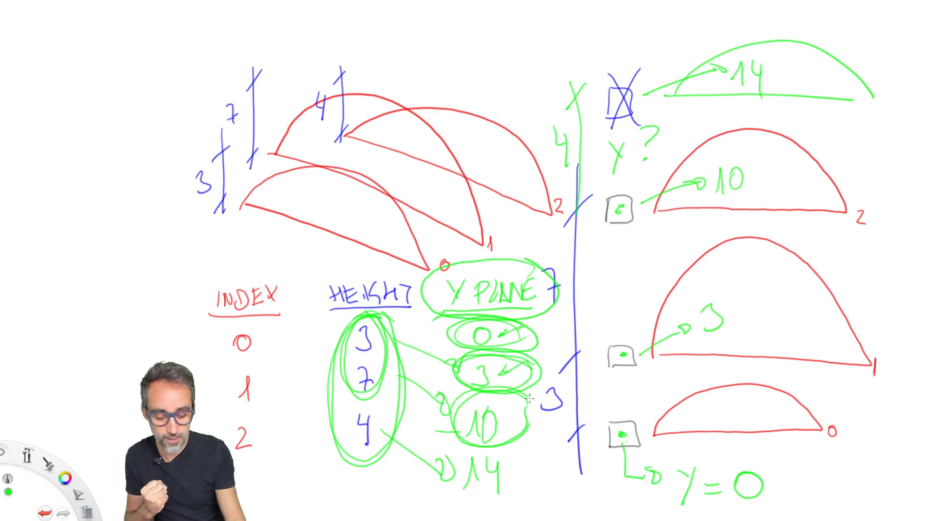
# - Circle the value 10 in the Y PLANE column of the whiteboard sketch in green
pyautogui.moveTo(506, 448)
pyautogui.mouseDown()
pyautogui.moveTo(525, 496)
pyautogui.moveTo(461, 448)
pyautogui.mouseUp()
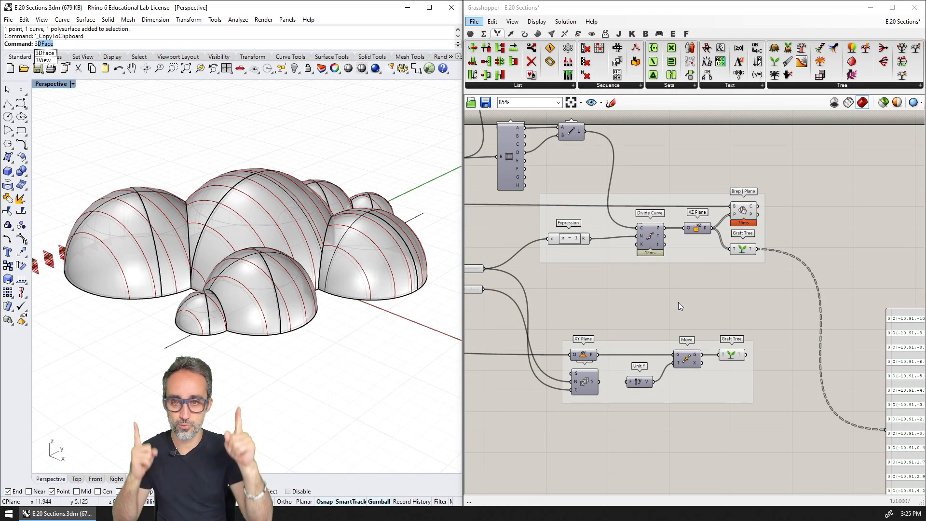
pyautogui.click(269, 196)
pyautogui.write('3')
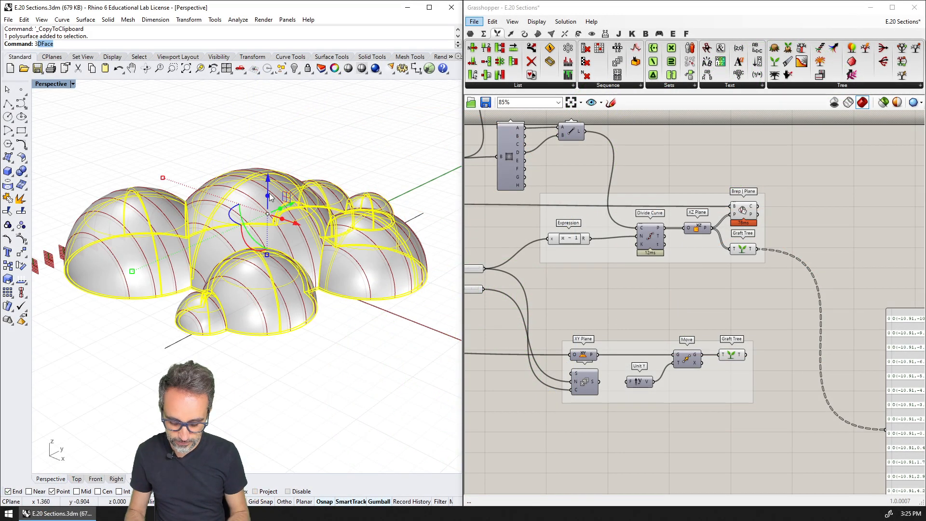
pyautogui.write('hide')
pyautogui.press('Return')
pyautogui.press('Escape')
# - Hide the cloud-shaped polysurface in the Rhino model
pyautogui.click(270, 195)
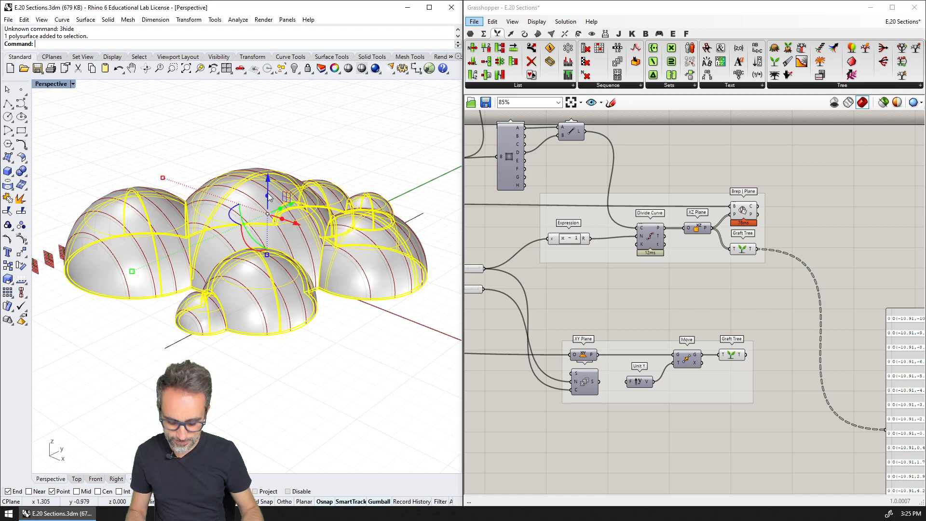
pyautogui.write('hide')
pyautogui.press('Return')
# - Turn off the Grasshopper preview of the Brep parameter that holds the cloud shape
pyautogui.moveTo(571, 202); pyautogui.dragTo(731, 259, button='right')
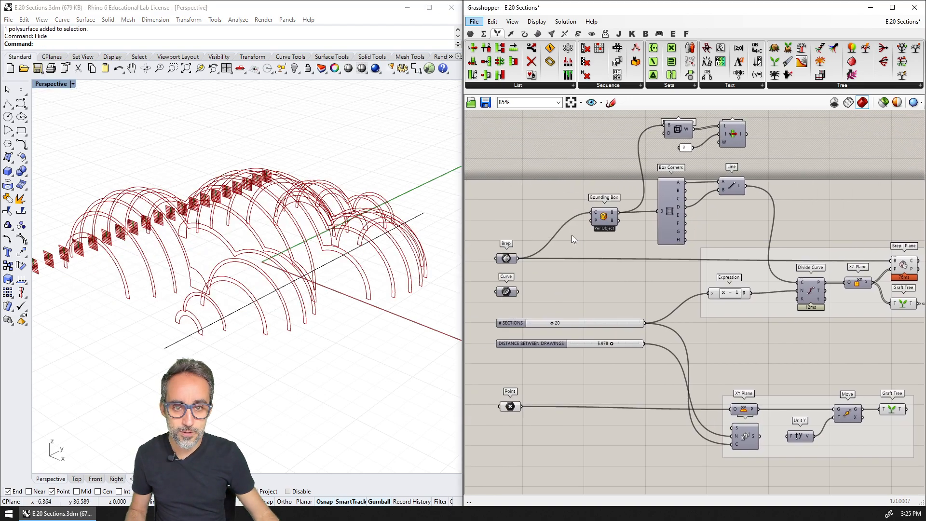
pyautogui.moveTo(574, 238); pyautogui.dragTo(748, 238, button='right')
pyautogui.click(681, 260)
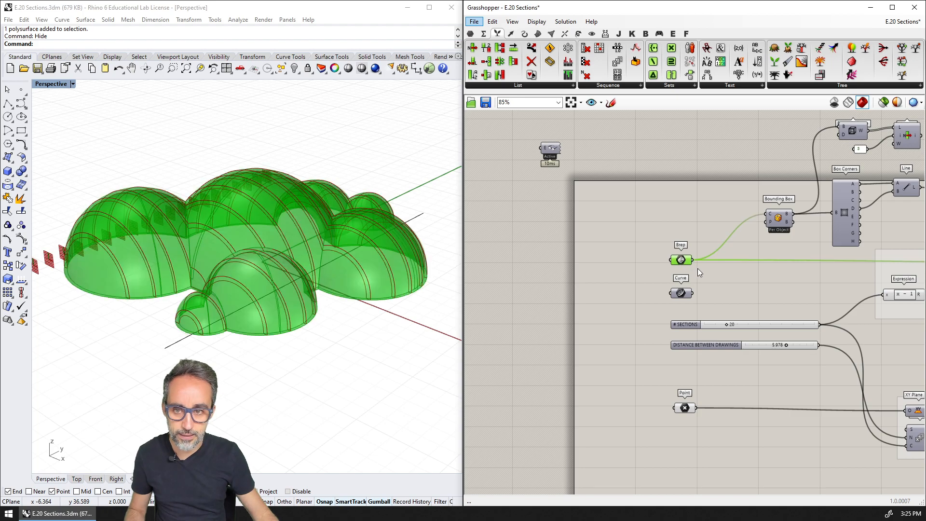
pyautogui.moveTo(360, 236); pyautogui.dragTo(318, 267, button='right')
pyautogui.click(684, 260)
pyautogui.hotkey('ctrl', 'q')
pyautogui.moveTo(343, 316); pyautogui.dragTo(321, 343, button='right')
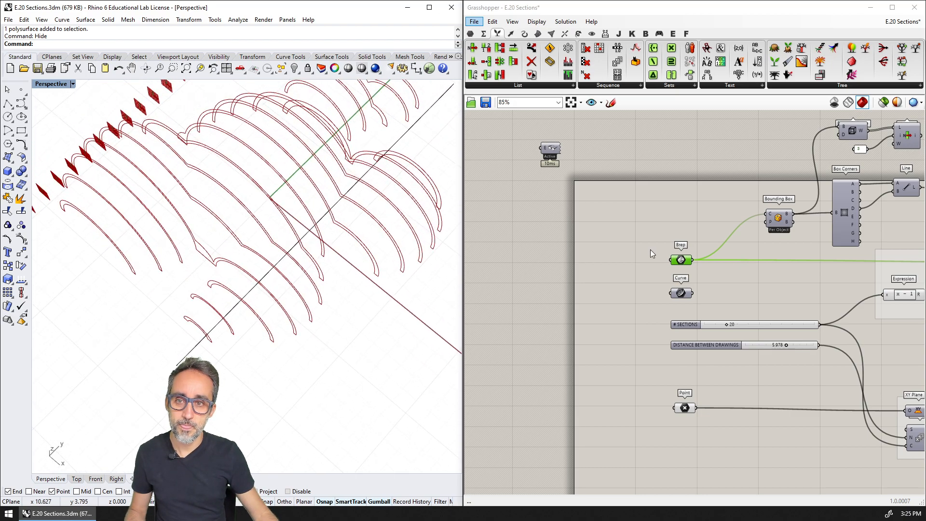
# - Add a Bounding Box component after Brep | Plane and connect the section curves output to its content input
pyautogui.moveTo(717, 260); pyautogui.dragTo(635, 263, button='right')
pyautogui.scroll(-6, 635, 264)
pyautogui.scroll(5, 753, 266)
pyautogui.scroll(3, 730, 283)
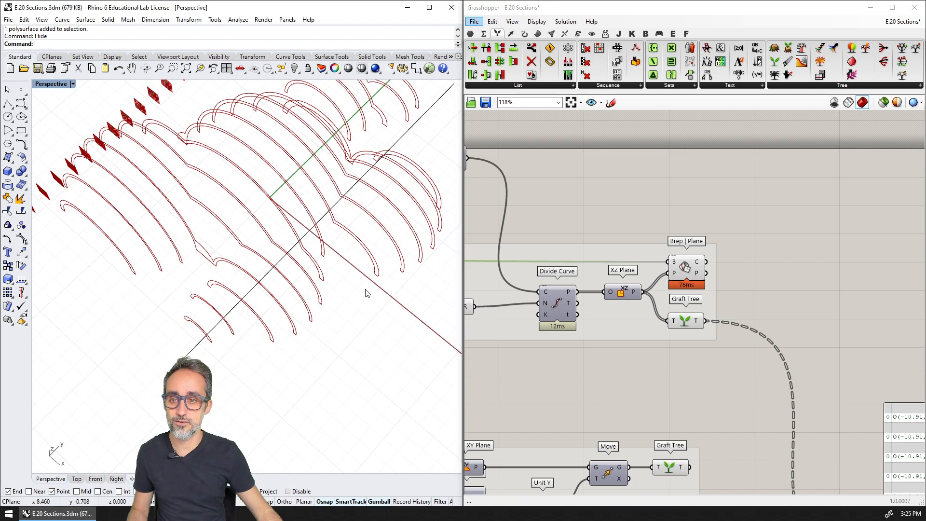
pyautogui.moveTo(368, 291); pyautogui.dragTo(367, 260, button='right')
pyautogui.scroll(-1, 725, 220)
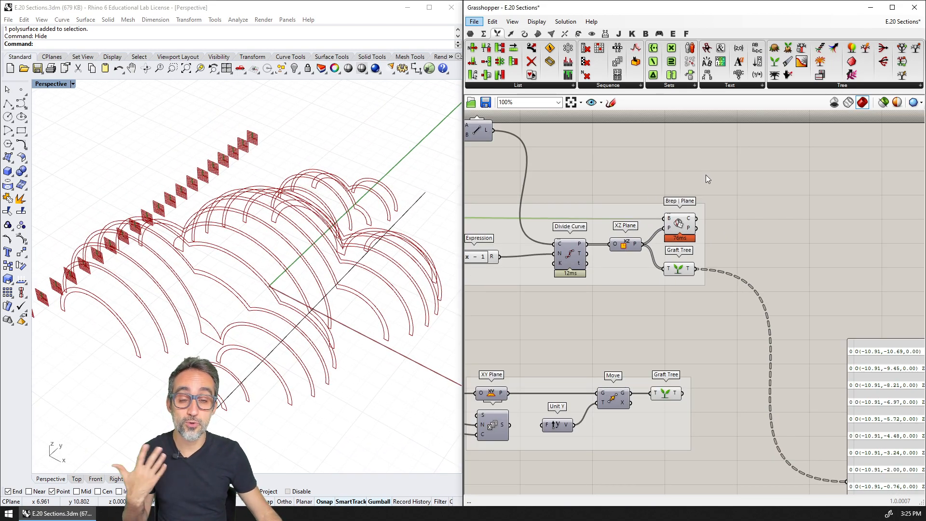
pyautogui.click(538, 34)
pyautogui.click(770, 87)
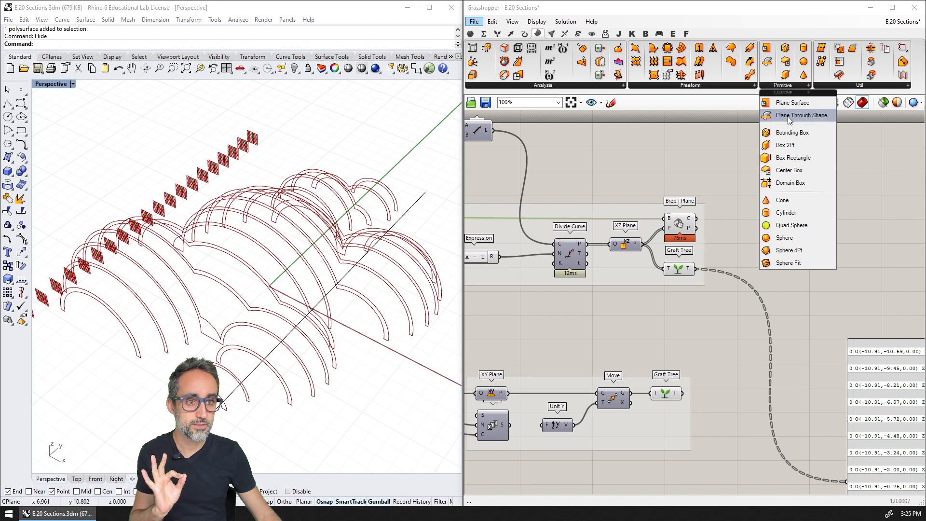
pyautogui.moveTo(794, 134); pyautogui.dragTo(792, 141)
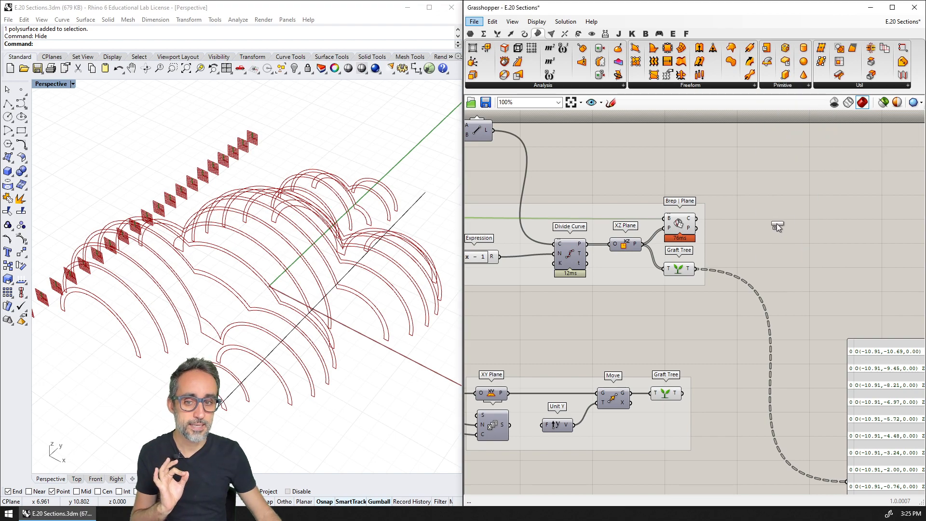
pyautogui.moveTo(776, 224); pyautogui.dragTo(777, 224)
pyautogui.click(690, 218)
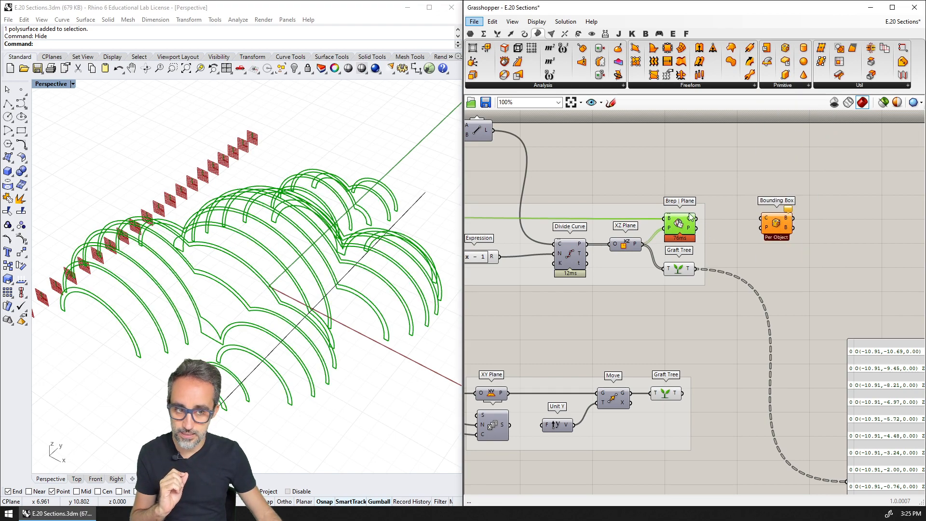
pyautogui.moveTo(696, 218); pyautogui.dragTo(762, 221)
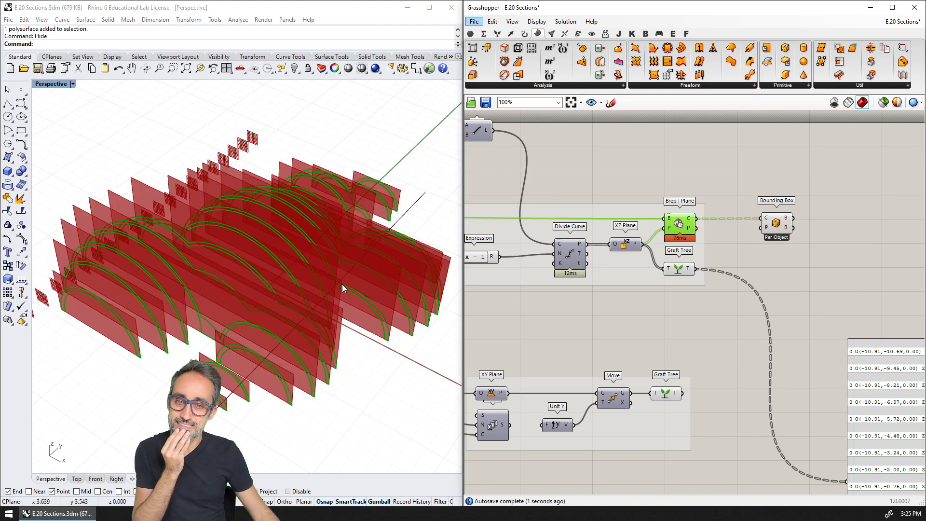
# - Connect the Bounding Box component's box output to the data panel in place of the grafted planes, and move the panel beside it
pyautogui.moveTo(342, 284); pyautogui.dragTo(317, 281, button='right')
pyautogui.moveTo(859, 212); pyautogui.dragTo(741, 189, button='right')
pyautogui.moveTo(772, 356); pyautogui.dragTo(728, 266)
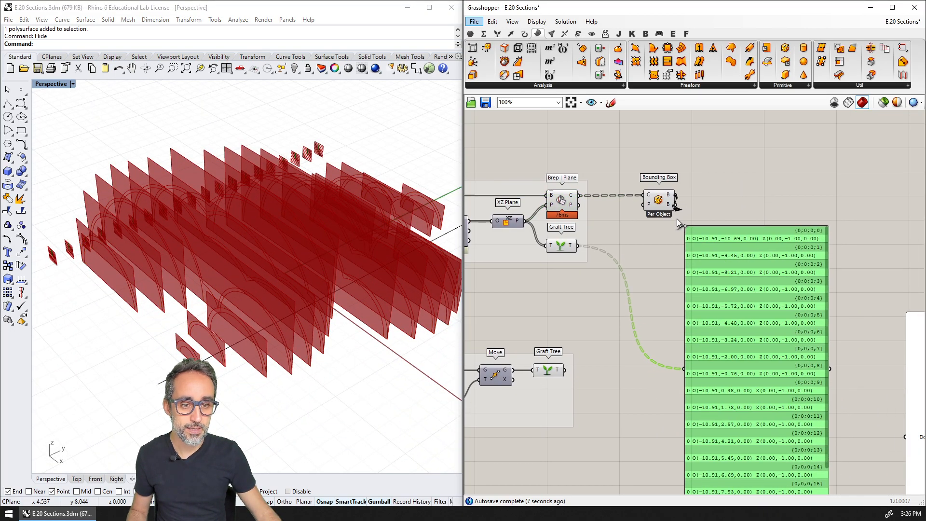
pyautogui.keyDown('shift'); pyautogui.moveTo(675, 195); pyautogui.dragTo(684, 369); pyautogui.keyUp('shift')
pyautogui.moveTo(747, 347); pyautogui.dragTo(768, 264)
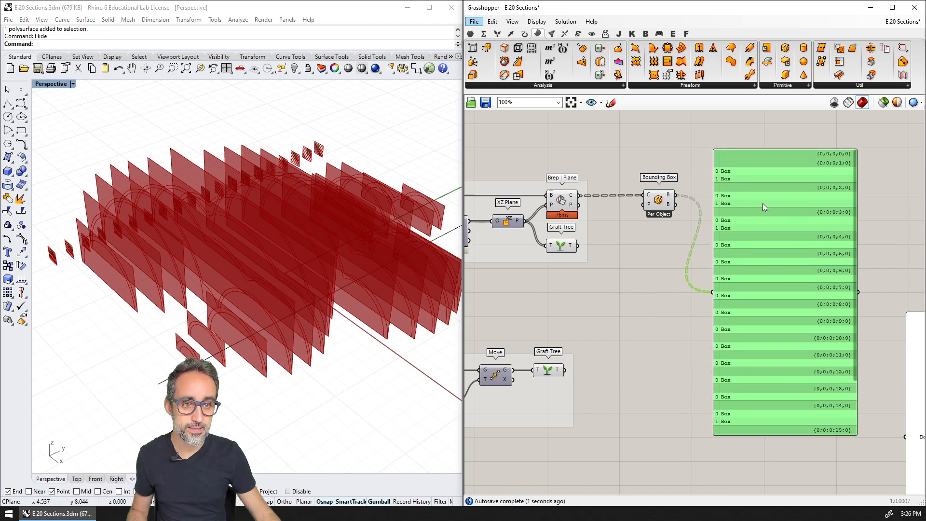
pyautogui.scroll(1, 762, 203)
# - Highlight the Brep | Plane section curves and examine how they relate to their individual bounding boxes
pyautogui.click(646, 367)
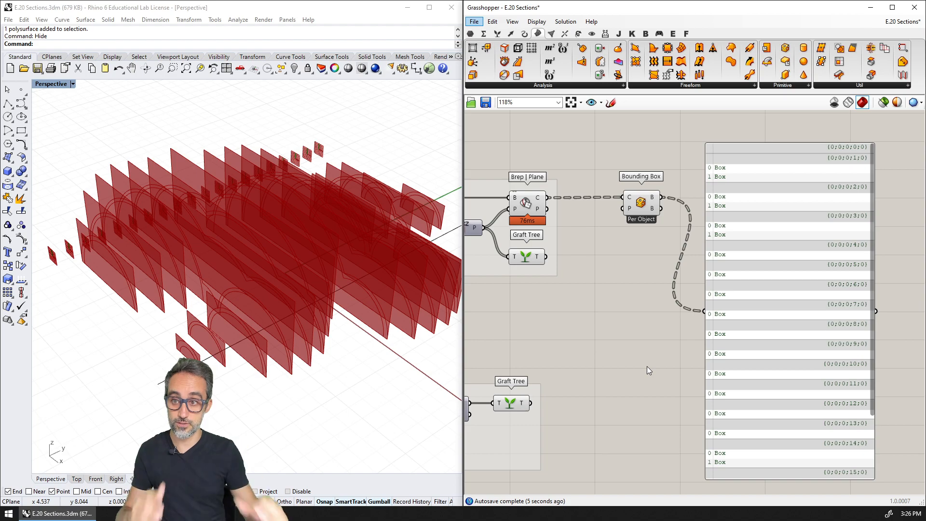
pyautogui.click(533, 202)
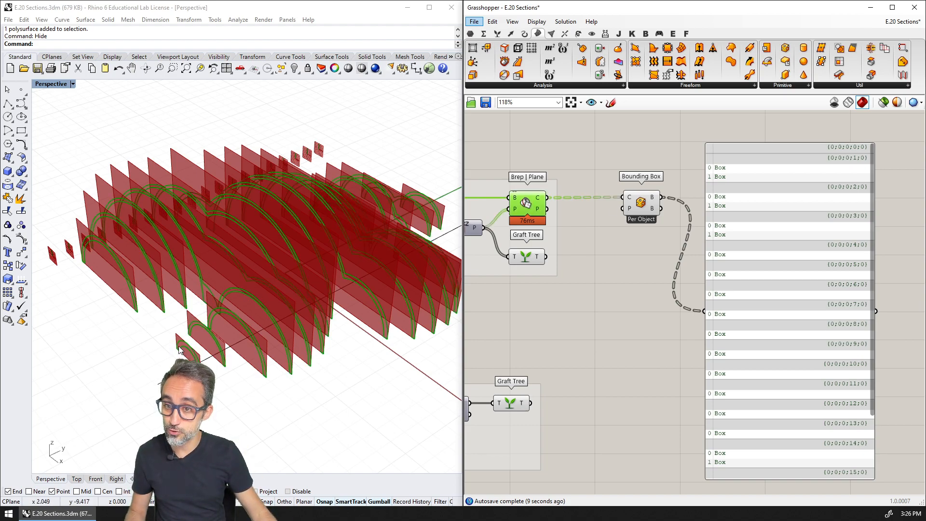
pyautogui.keyDown('shift'); pyautogui.moveTo(128, 301); pyautogui.dragTo(219, 342, button='right'); pyautogui.keyUp('shift')
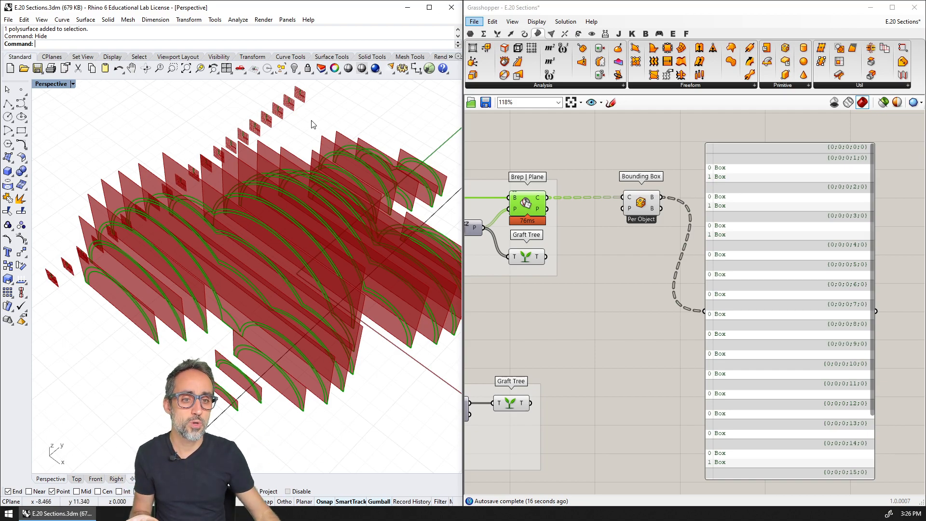
# - Switch the Bounding Box component to Union Box and check the resulting boxes per branch in the panel
pyautogui.scroll(2, 669, 235)
pyautogui.scroll(1, 693, 241)
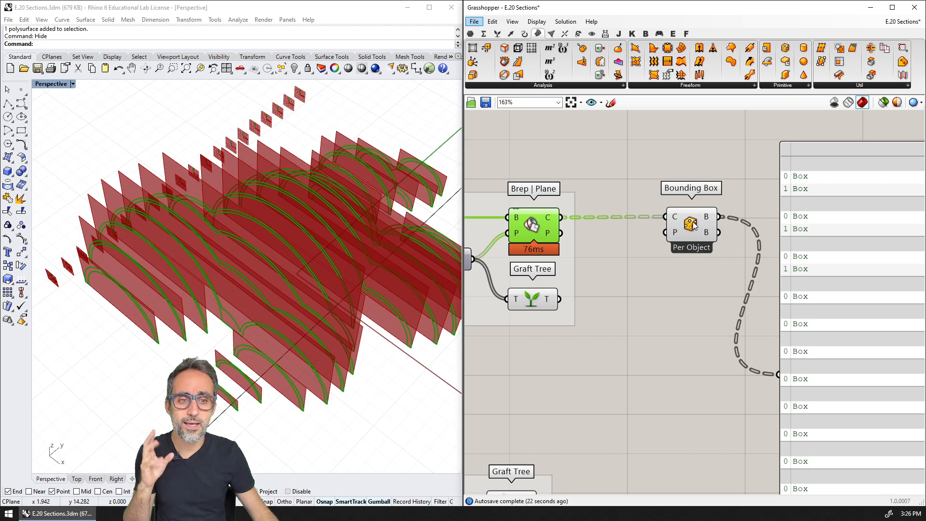
pyautogui.rightClick(692, 226)
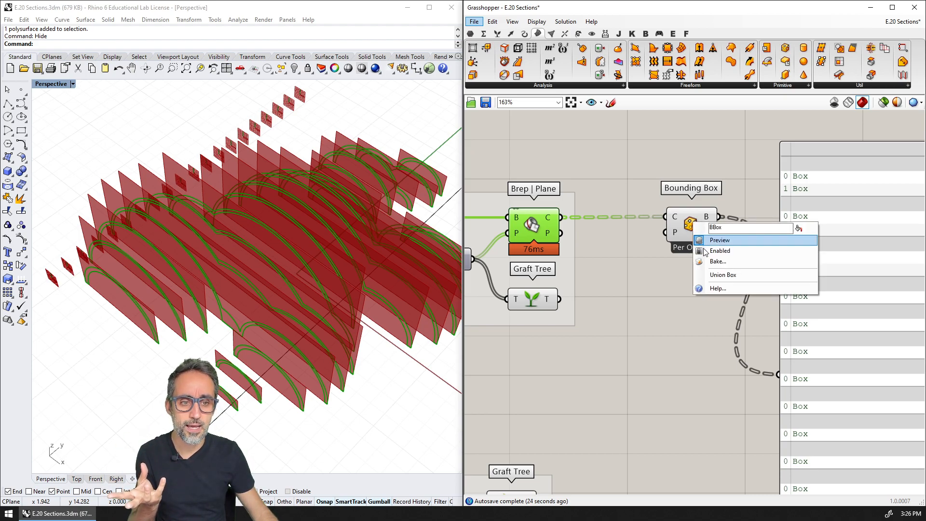
pyautogui.click(728, 276)
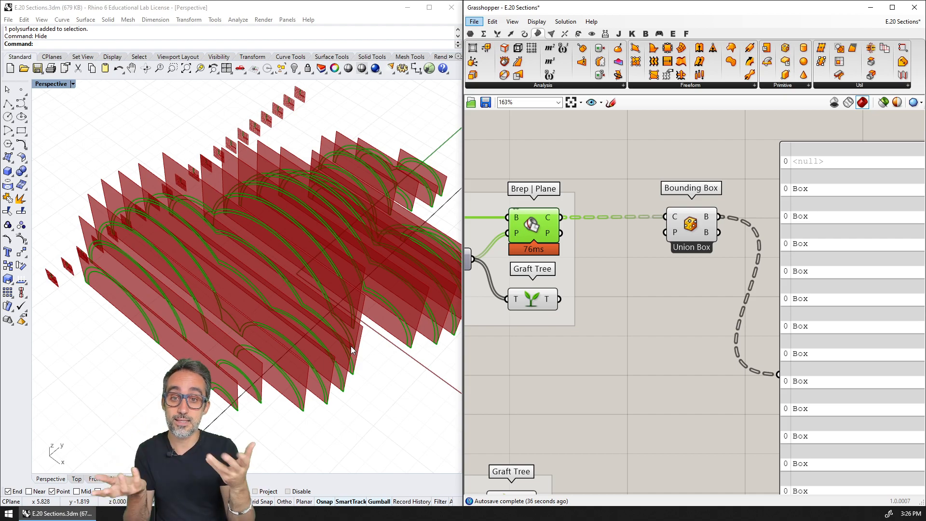
pyautogui.scroll(-3, 589, 242)
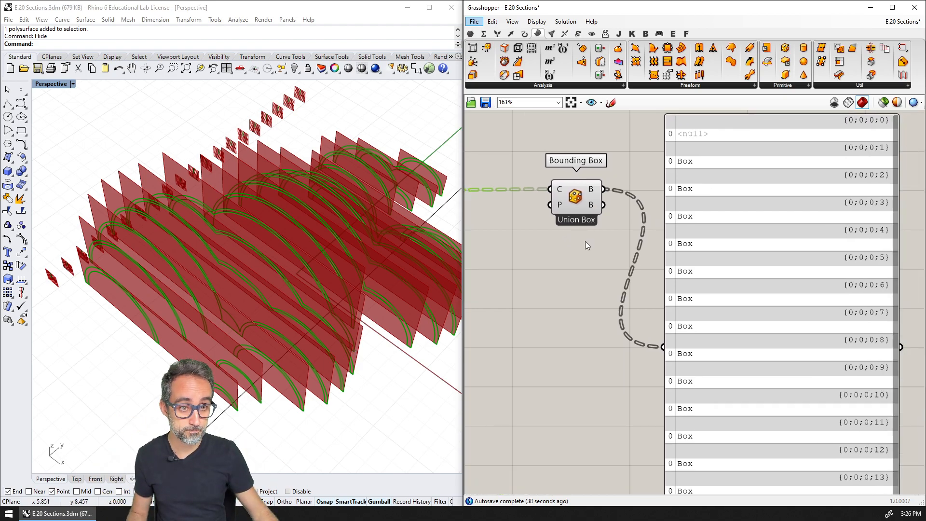
pyautogui.moveTo(670, 241); pyautogui.dragTo(691, 245, button='right')
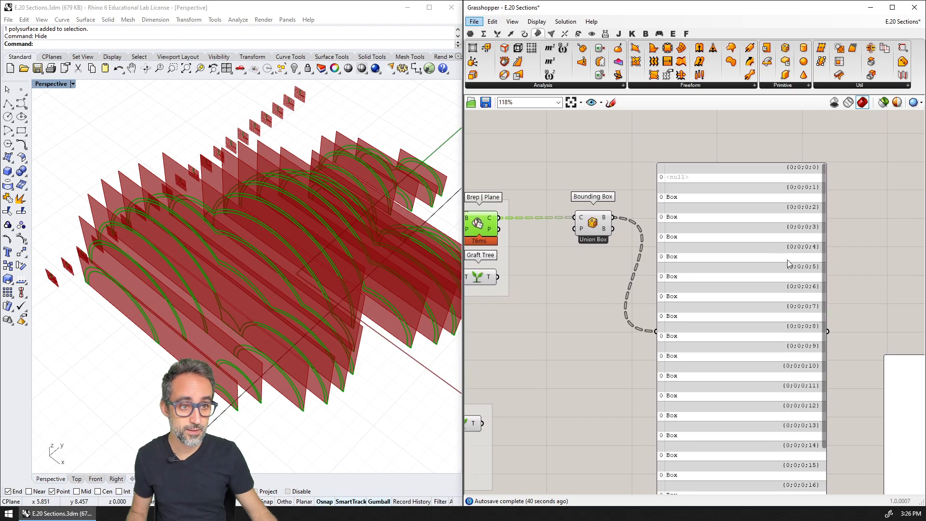
# - Move the data panel lower and place the Bounding Box component above it to clear space for more components
pyautogui.moveTo(778, 450); pyautogui.dragTo(780, 479)
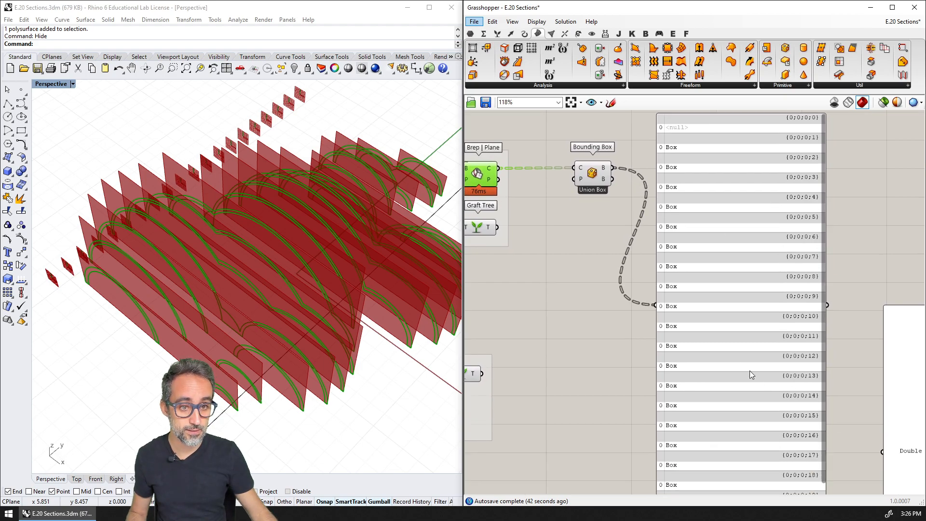
pyautogui.moveTo(702, 219); pyautogui.dragTo(701, 258, button='right')
pyautogui.moveTo(379, 341); pyautogui.dragTo(318, 261, button='right')
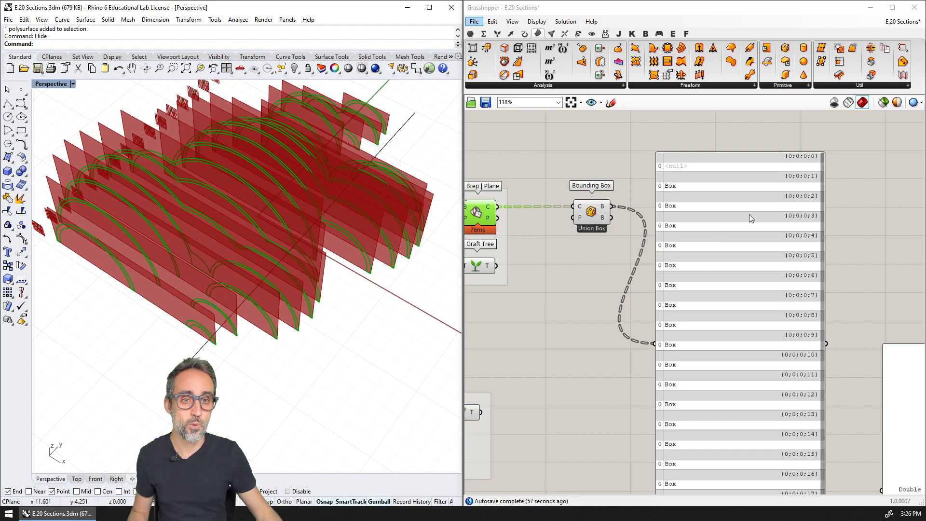
pyautogui.moveTo(714, 190); pyautogui.dragTo(718, 257)
pyautogui.moveTo(593, 214); pyautogui.dragTo(619, 140)
pyautogui.moveTo(616, 166); pyautogui.dragTo(602, 255, button='right')
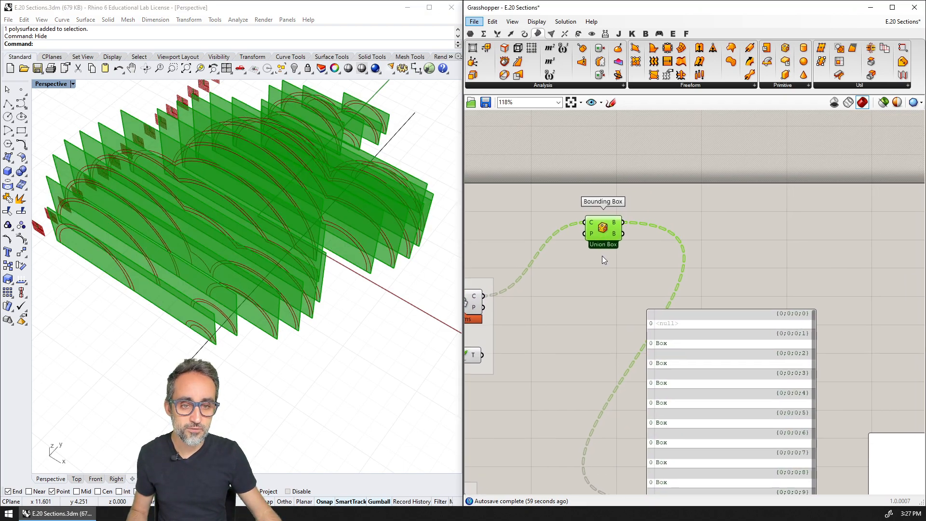
pyautogui.click(602, 255)
# - Add a Deconstruct Box component beside Bounding Box and connect the lower B output to its box input
pyautogui.click(538, 87)
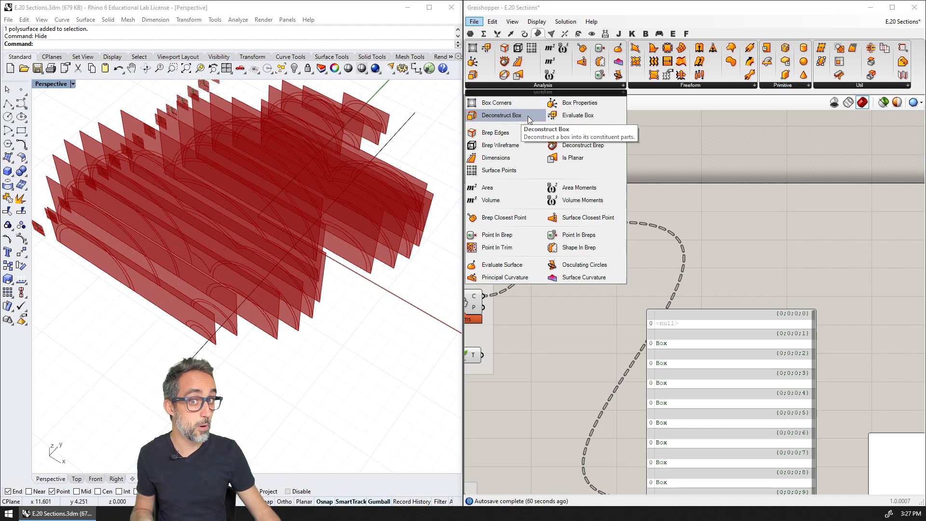
pyautogui.moveTo(529, 119); pyautogui.dragTo(539, 121)
pyautogui.moveTo(676, 183); pyautogui.dragTo(682, 236)
pyautogui.moveTo(625, 235); pyautogui.dragTo(664, 236)
pyautogui.scroll(3, 698, 221)
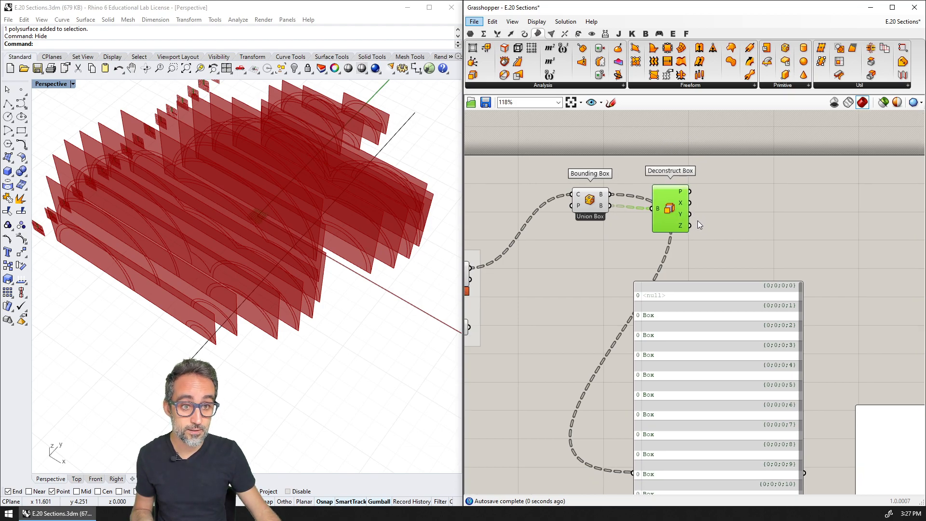
pyautogui.scroll(1, 680, 180)
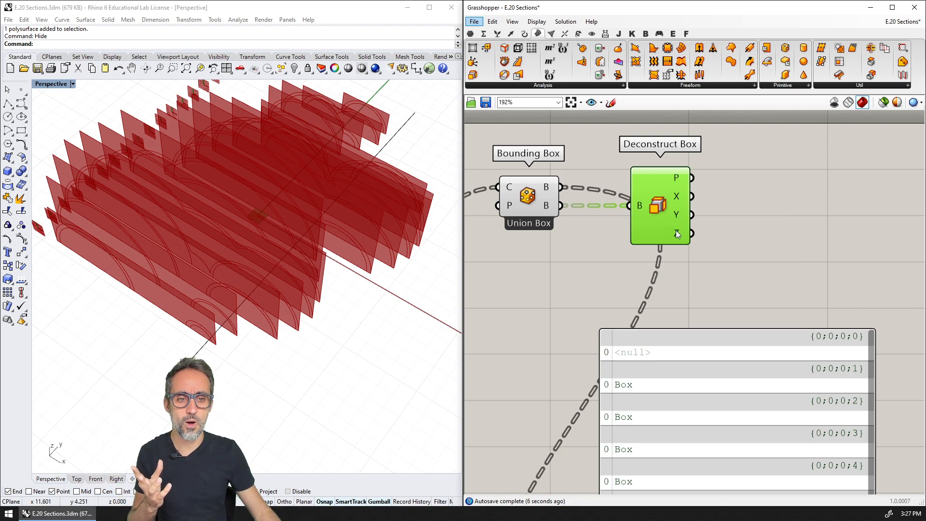
# - Connect the Deconstruct Box Z output to the data panel and inspect the Z domain of each section
pyautogui.moveTo(677, 240)
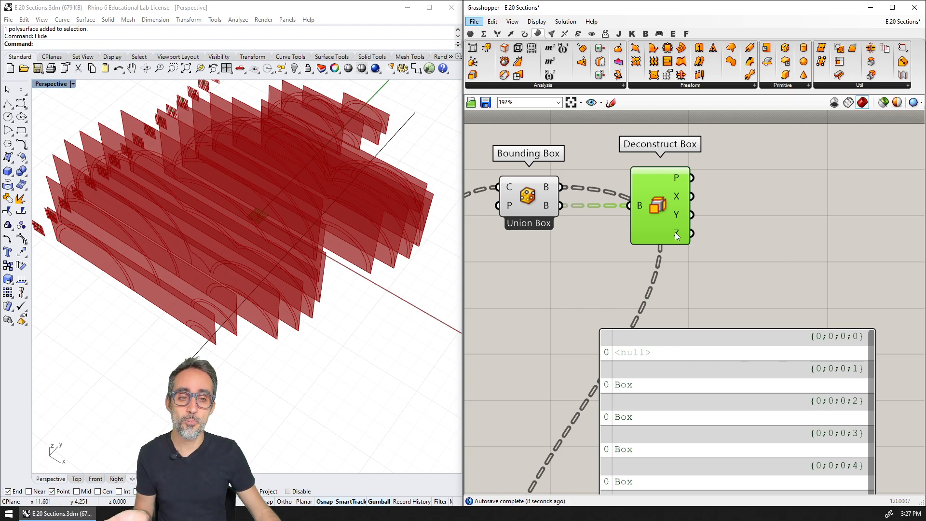
pyautogui.scroll(-2, 675, 232)
pyautogui.moveTo(675, 235); pyautogui.dragTo(651, 169, button='right')
pyautogui.moveTo(662, 279); pyautogui.dragTo(622, 413)
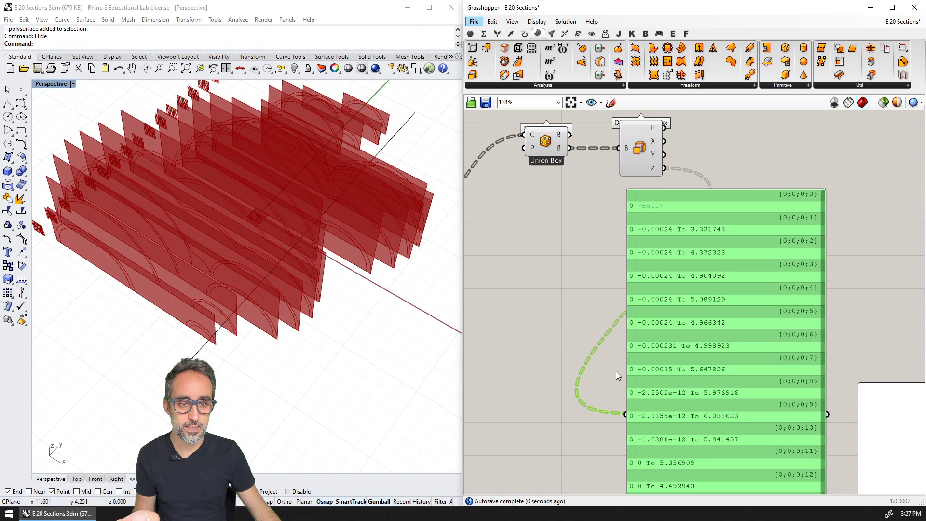
pyautogui.moveTo(661, 291); pyautogui.dragTo(604, 249, button='right')
pyautogui.scroll(1, 604, 249)
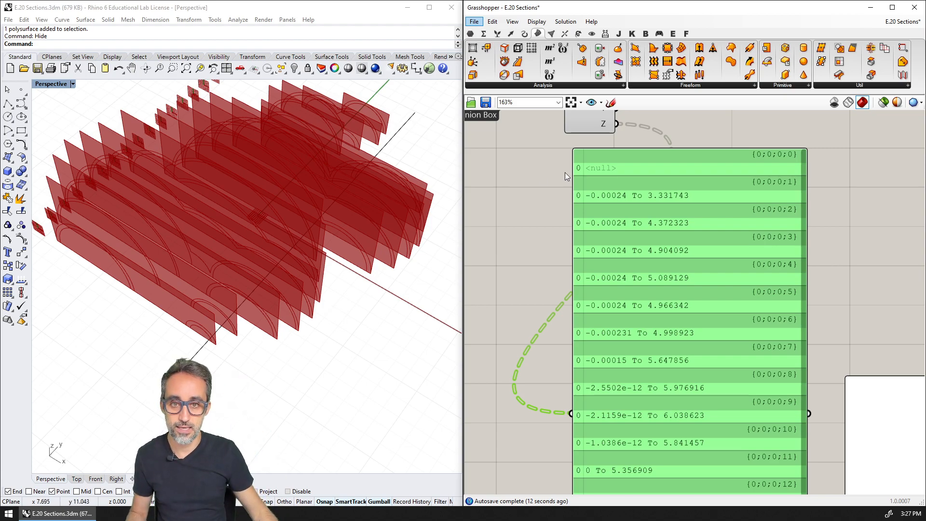
# - Switch to Rhino and show the hidden cloud model with the Show command
pyautogui.click(346, 337)
pyautogui.write('Show')
pyautogui.press('Return')
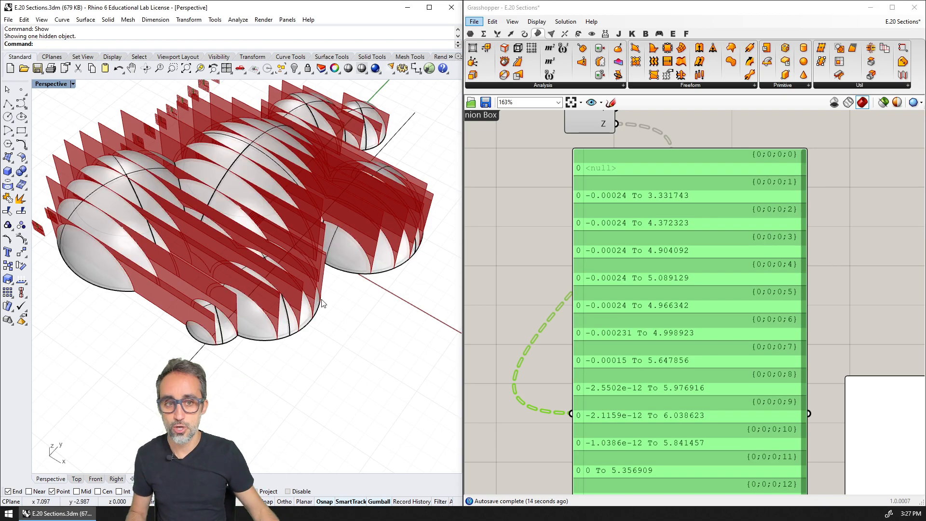
# - Raise the cloud model vertically off the ground and check how the Z domains in the Grasshopper panel respond
pyautogui.scroll(-3, 347, 318)
pyautogui.click(276, 200)
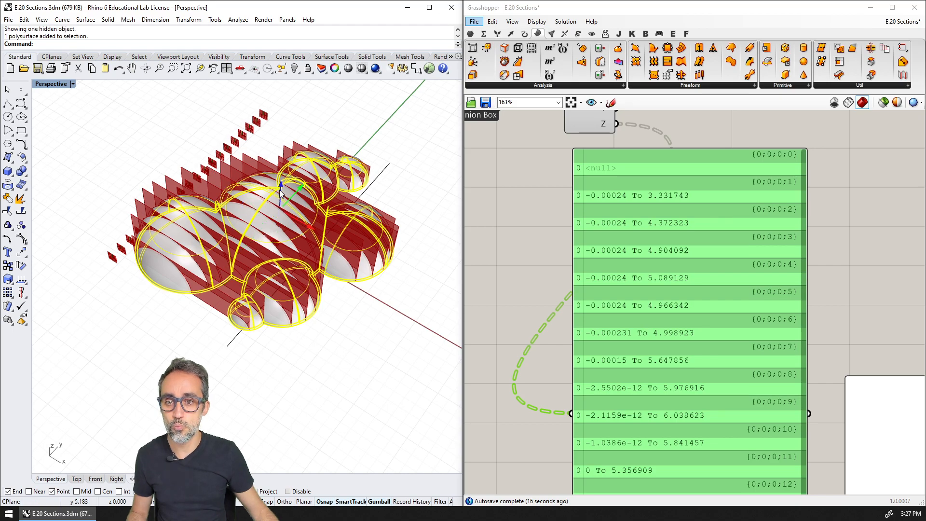
pyautogui.moveTo(280, 186); pyautogui.dragTo(282, 127)
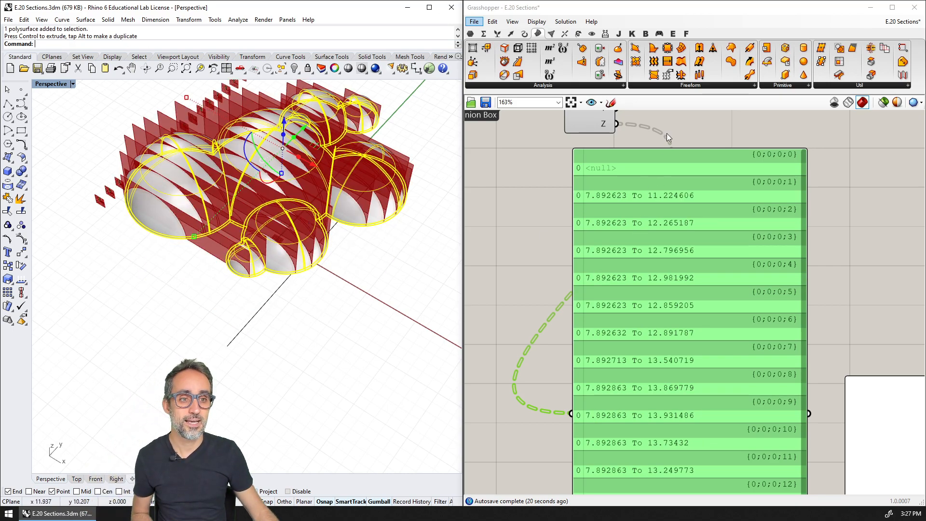
pyautogui.moveTo(662, 147); pyautogui.dragTo(638, 212, button='right')
pyautogui.scroll(2, 586, 266)
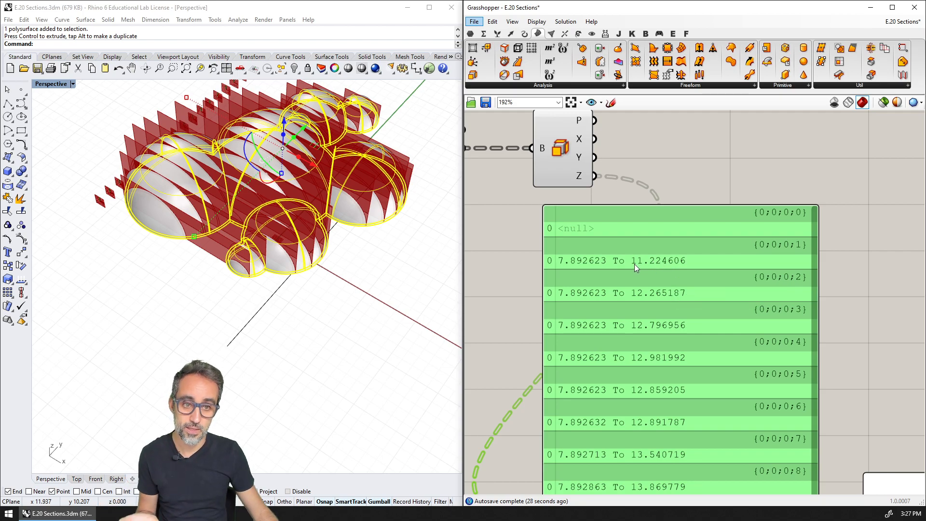
pyautogui.click(683, 191)
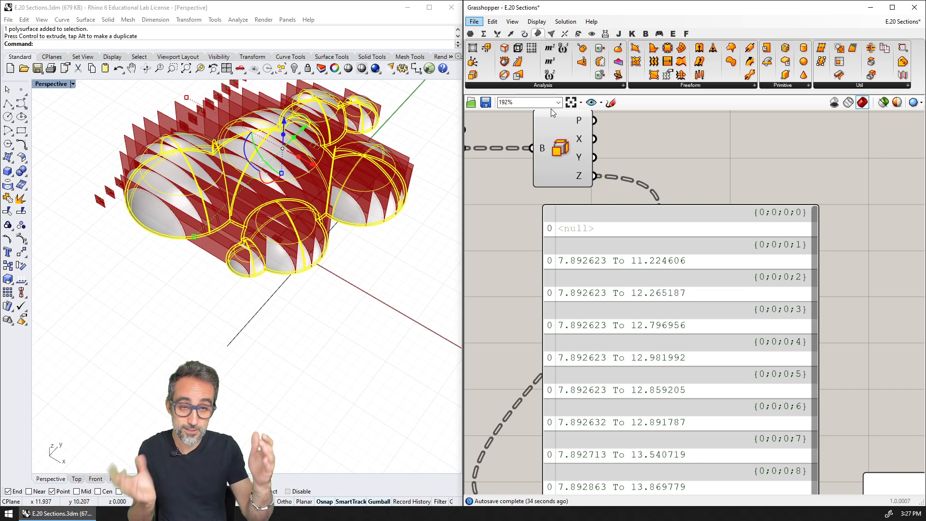
# - Add a Deconstruct Domain component and connect the Deconstruct Box Z output to its input
pyautogui.click(483, 34)
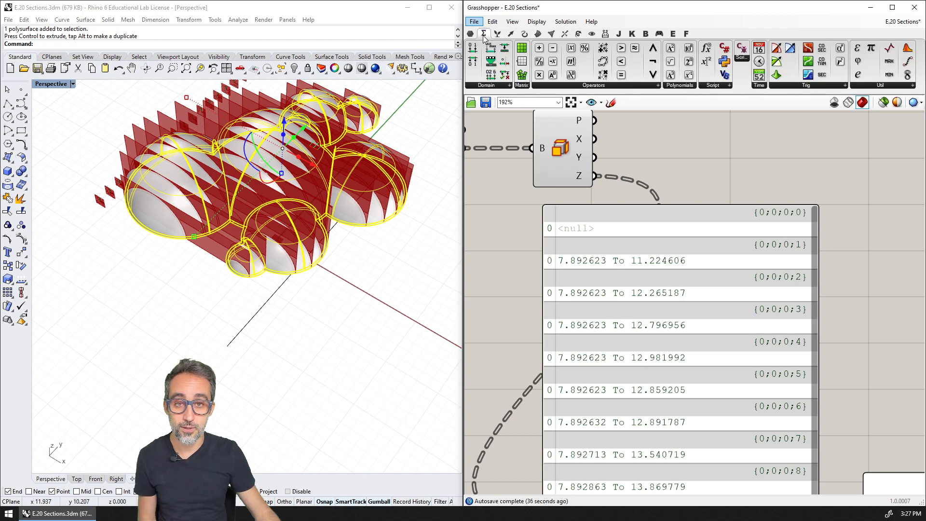
pyautogui.click(491, 86)
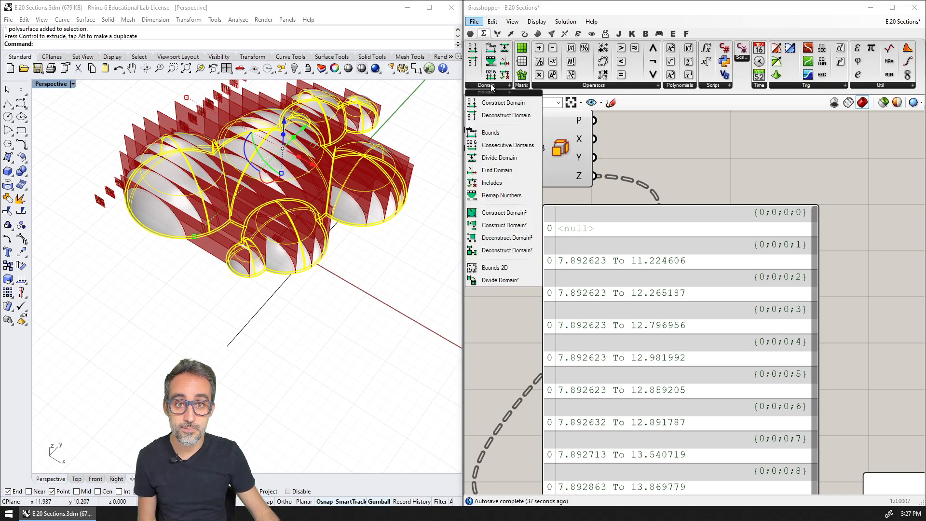
pyautogui.click(506, 115)
pyautogui.click(674, 171)
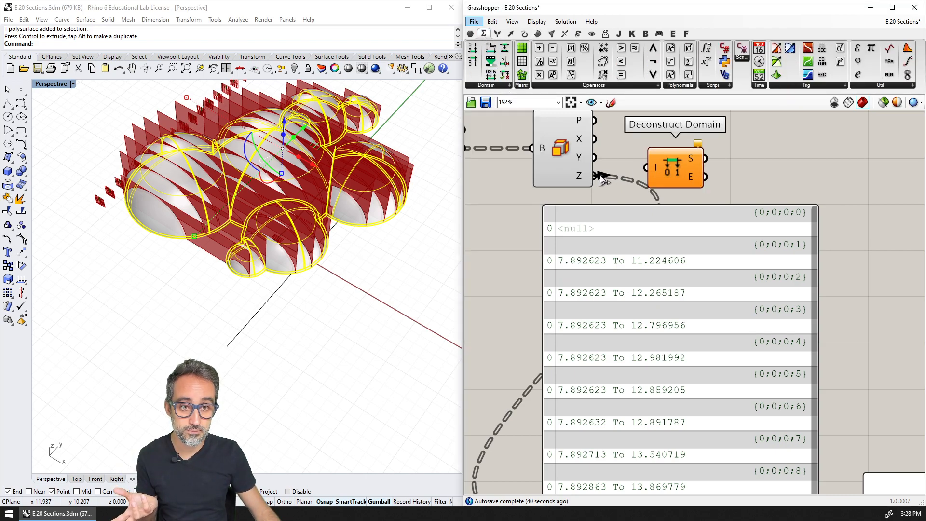
pyautogui.moveTo(595, 176); pyautogui.dragTo(689, 181)
pyautogui.moveTo(688, 181); pyautogui.dragTo(629, 174, button='right')
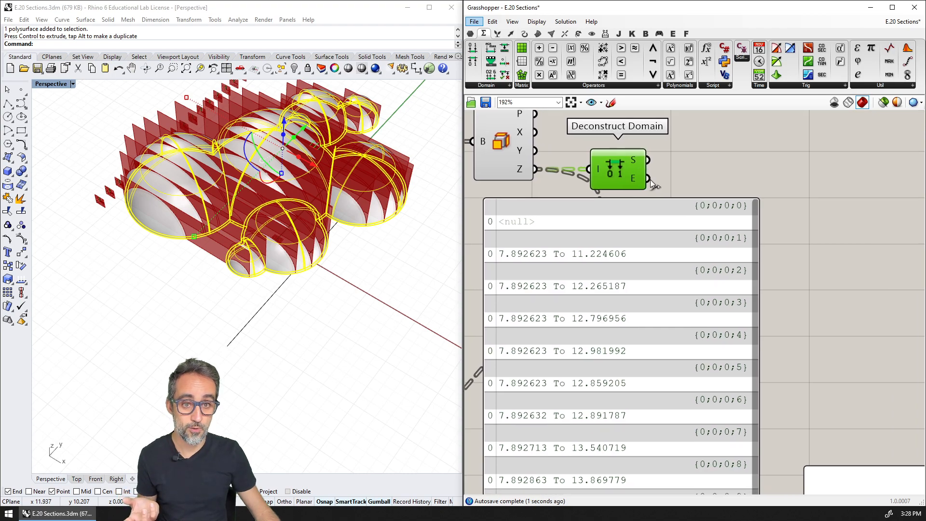
# - Connect the domain start output to the data panel, then shorten the panel and move it beneath the components
pyautogui.moveTo(648, 159); pyautogui.dragTo(483, 475)
pyautogui.moveTo(564, 397); pyautogui.dragTo(574, 314, button='right')
pyautogui.scroll(-1, 575, 314)
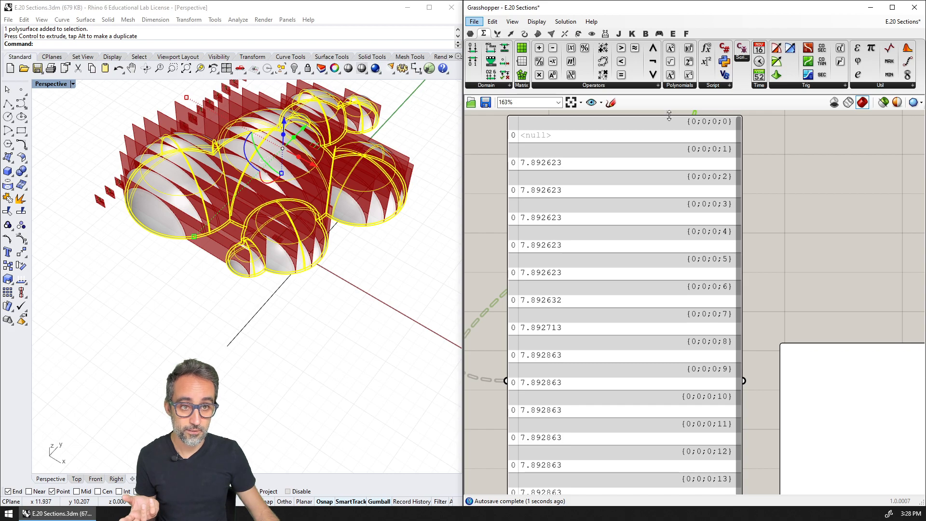
pyautogui.moveTo(669, 116); pyautogui.dragTo(670, 265)
pyautogui.moveTo(653, 320); pyautogui.dragTo(643, 362, button='right')
pyautogui.moveTo(633, 420); pyautogui.dragTo(674, 280)
pyautogui.moveTo(656, 259); pyautogui.dragTo(646, 301, button='right')
# - Connect the domain end output to the data panel in place of the start output and inspect its values
pyautogui.click(636, 184)
pyautogui.moveTo(630, 183); pyautogui.dragTo(536, 399)
pyautogui.scroll(1, 579, 351)
pyautogui.scroll(-1, 599, 300)
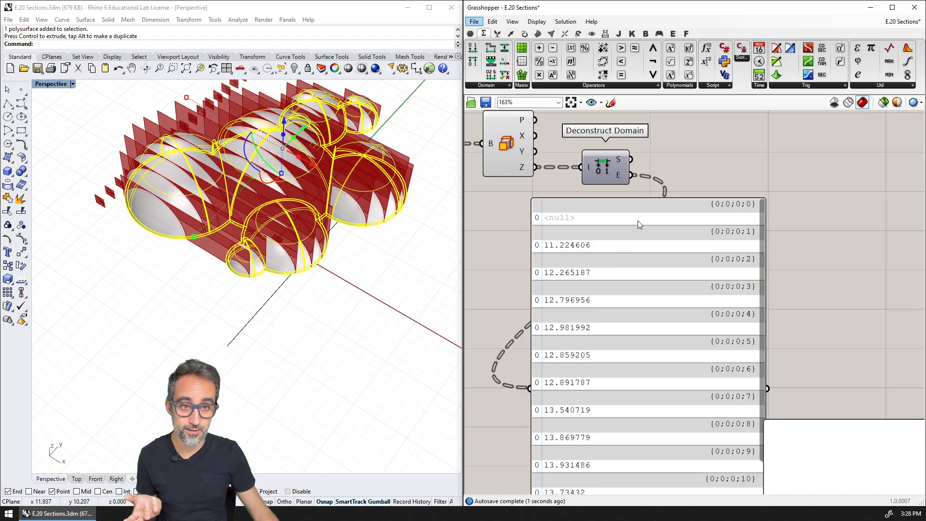
# - Add a Subtraction component and connect the domain end to input A and the domain start to input B
pyautogui.doubleClick(679, 178)
pyautogui.write('subtr')
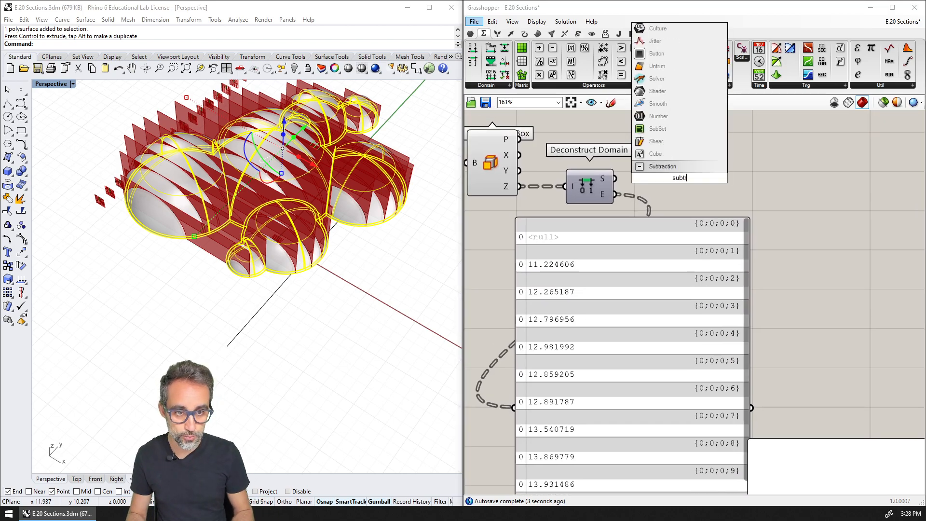
pyautogui.press('Return')
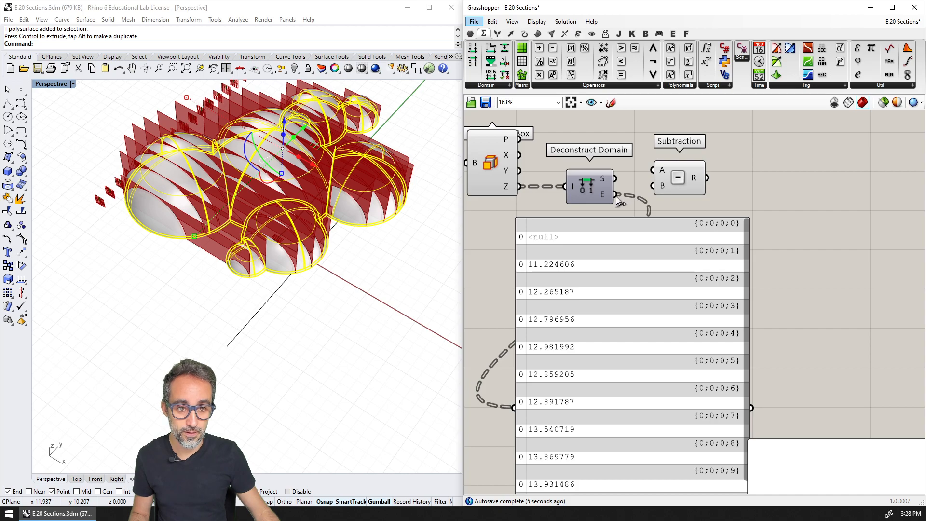
pyautogui.moveTo(616, 194); pyautogui.dragTo(653, 169)
pyautogui.moveTo(519, 186); pyautogui.dragTo(514, 407)
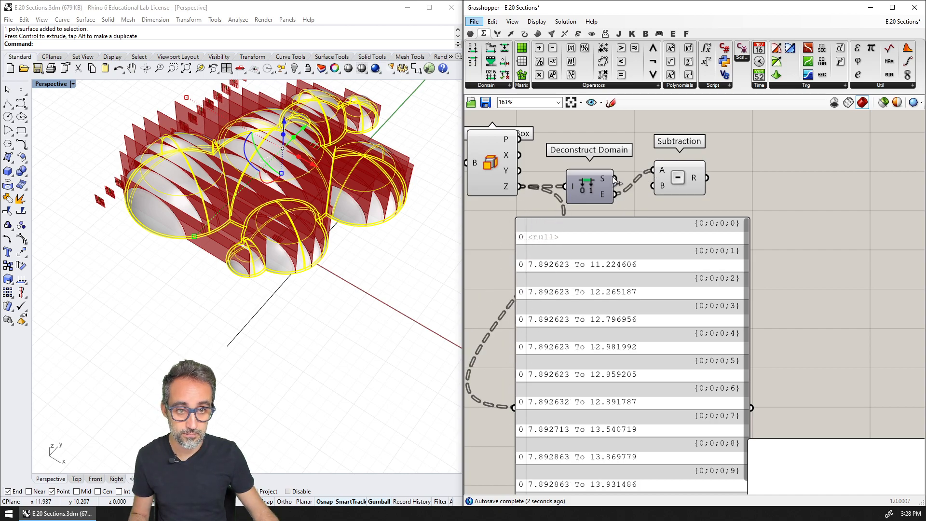
pyautogui.moveTo(614, 179); pyautogui.dragTo(672, 180)
pyautogui.moveTo(673, 179); pyautogui.dragTo(673, 170, button='right')
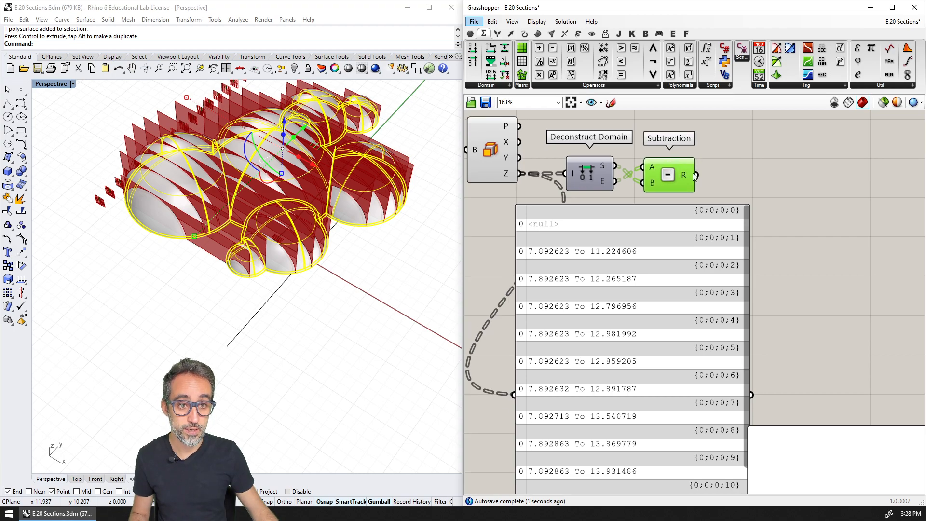
# - Connect the Subtraction result to the data panel and review the height of each section
pyautogui.moveTo(697, 175); pyautogui.dragTo(512, 394)
pyautogui.click(493, 302)
pyautogui.moveTo(494, 303); pyautogui.dragTo(519, 262, button='right')
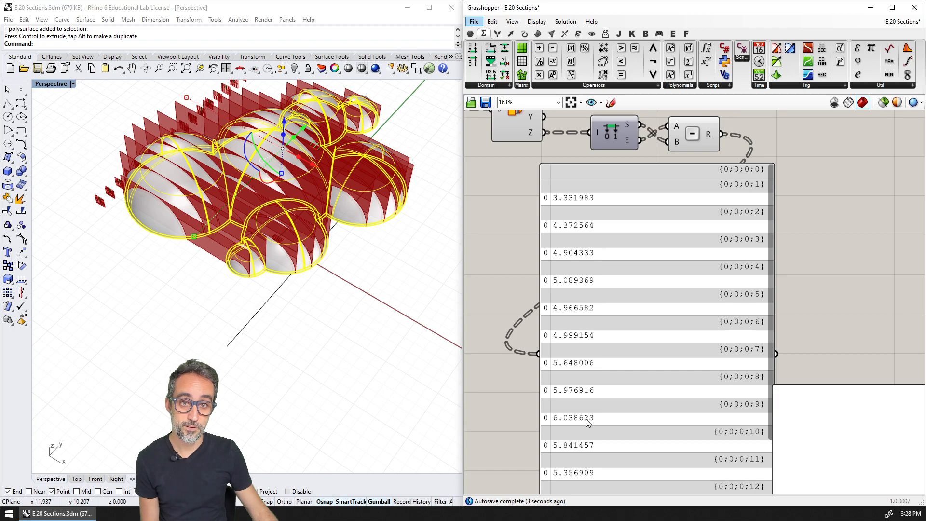
pyautogui.scroll(-2, 587, 418)
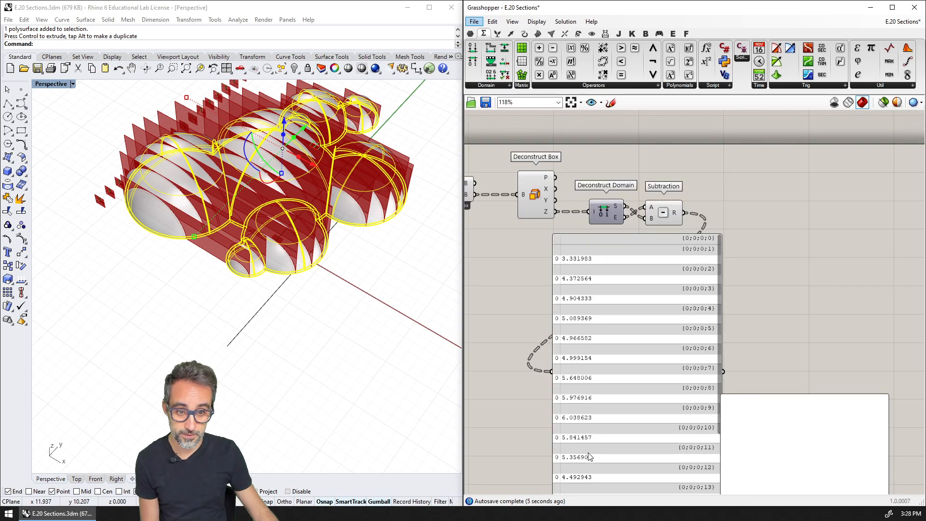
pyautogui.moveTo(588, 457); pyautogui.dragTo(598, 366, button='right')
pyautogui.moveTo(597, 307); pyautogui.dragTo(590, 357, button='right')
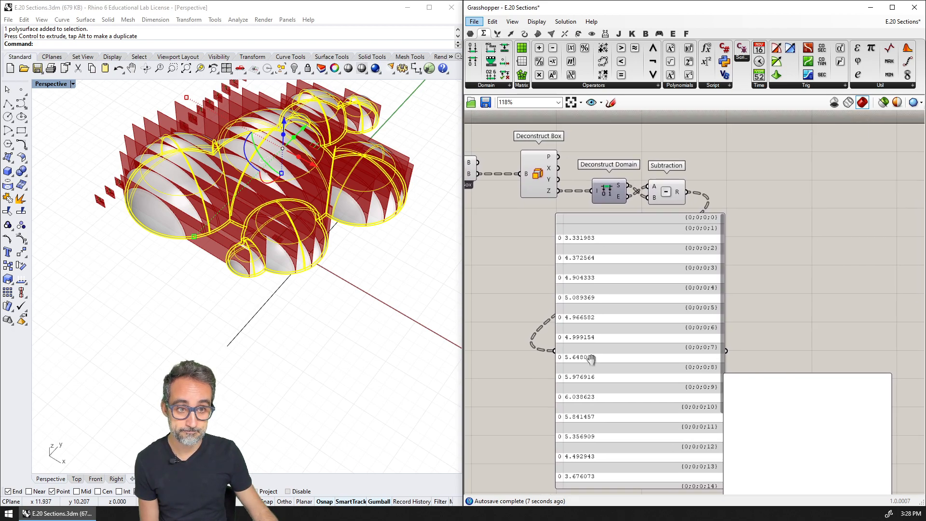
pyautogui.moveTo(520, 298); pyautogui.dragTo(586, 324, button='right')
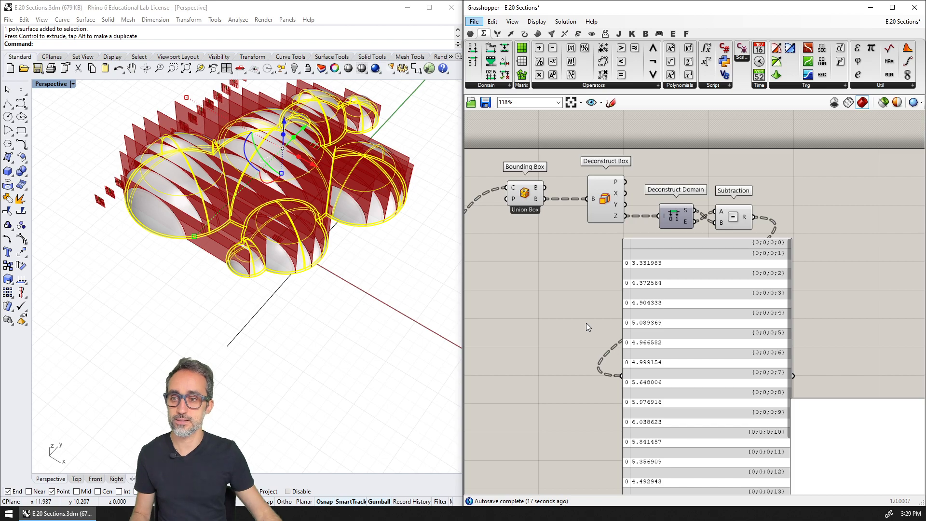
# - Undo the cloud model's vertical move in Rhino and clear the selection
pyautogui.keyDown('shift'); pyautogui.moveTo(176, 238); pyautogui.dragTo(203, 299, button='right'); pyautogui.keyUp('shift')
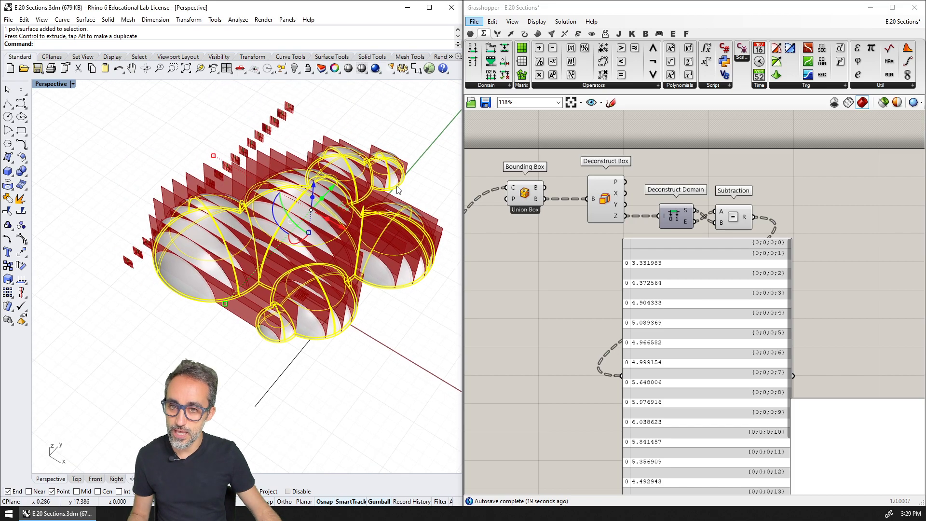
pyautogui.moveTo(397, 190); pyautogui.dragTo(312, 184, button='right')
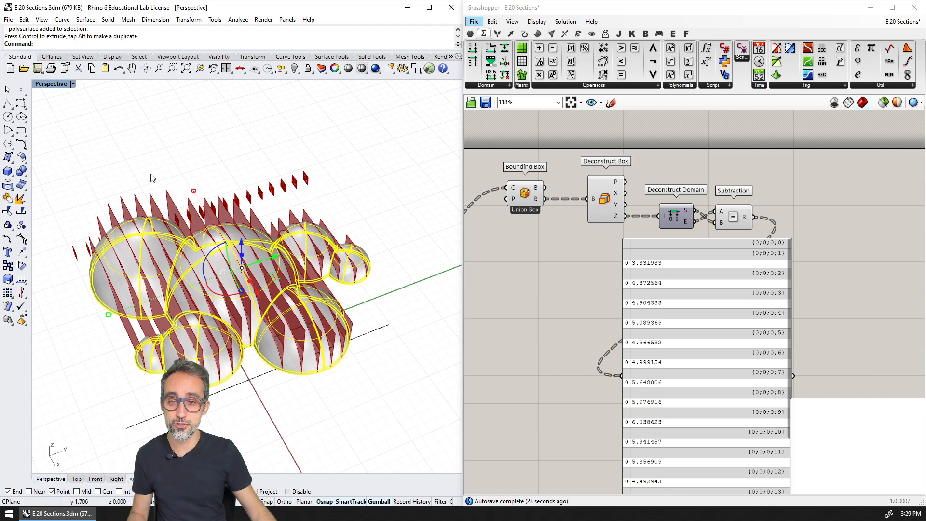
pyautogui.click(314, 207)
pyautogui.click(368, 333)
pyautogui.hotkey('ctrl', 'z')
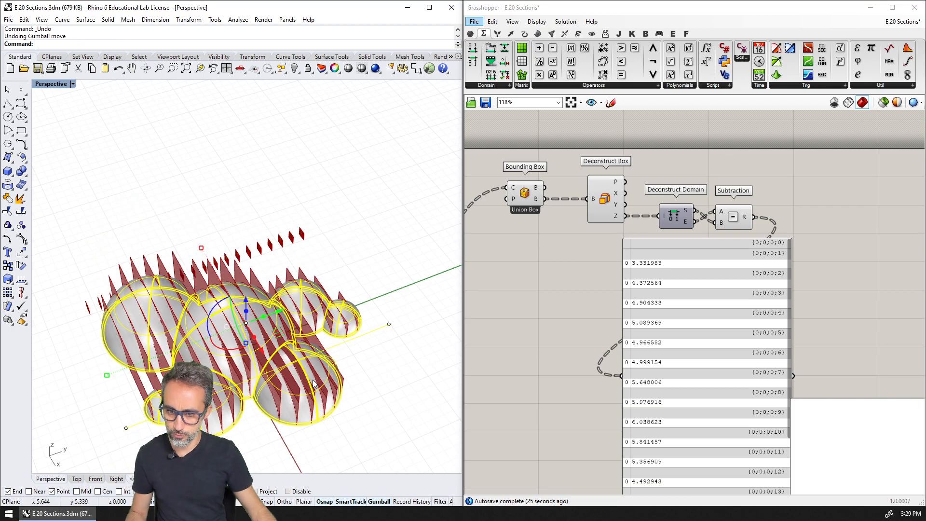
pyautogui.moveTo(241, 383); pyautogui.dragTo(312, 320, button='right')
pyautogui.press('Escape')
pyautogui.keyDown('shift'); pyautogui.moveTo(146, 352); pyautogui.dragTo(203, 299, button='right'); pyautogui.keyUp('shift')
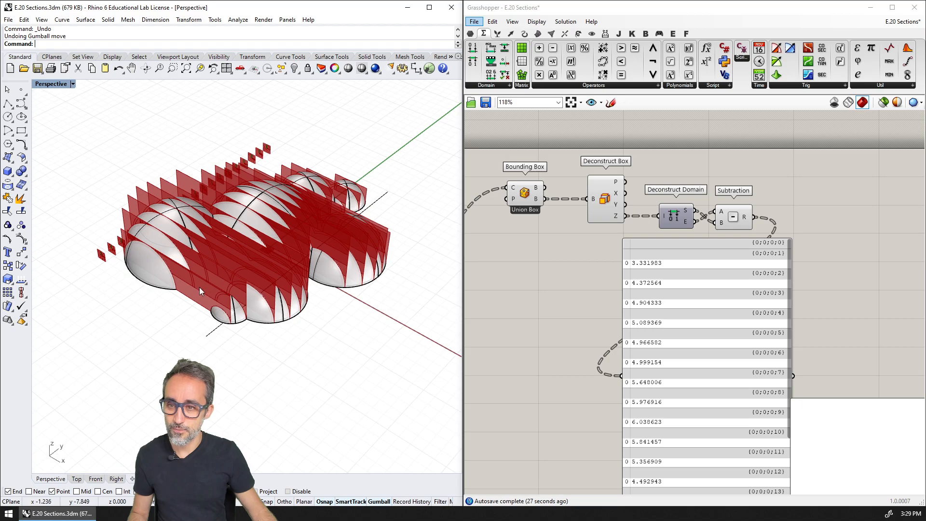
pyautogui.scroll(4, 204, 299)
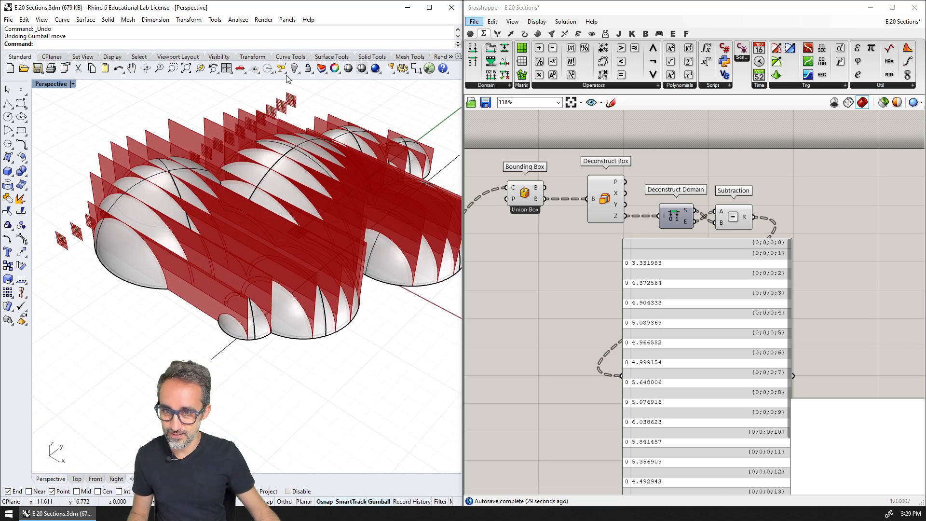
pyautogui.keyDown('shift'); pyautogui.moveTo(308, 114); pyautogui.dragTo(315, 156, button='right'); pyautogui.keyUp('shift')
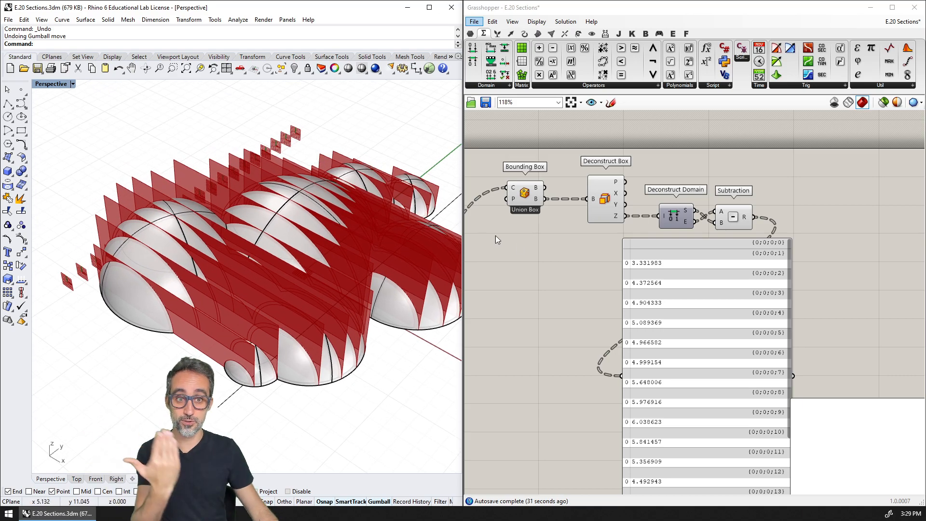
pyautogui.moveTo(542, 304); pyautogui.dragTo(697, 233, button='right')
pyautogui.scroll(-3, 628, 259)
pyautogui.scroll(2, 627, 259)
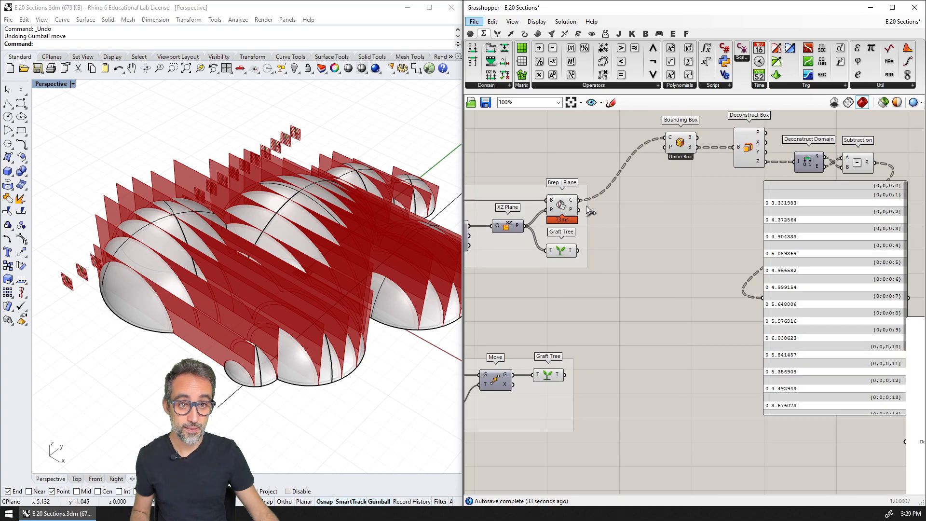
# - Connect the Brep | Plane curves output to the data panel and inspect the section curves in each branch
pyautogui.moveTo(580, 200); pyautogui.dragTo(764, 298)
pyautogui.scroll(2, 713, 175)
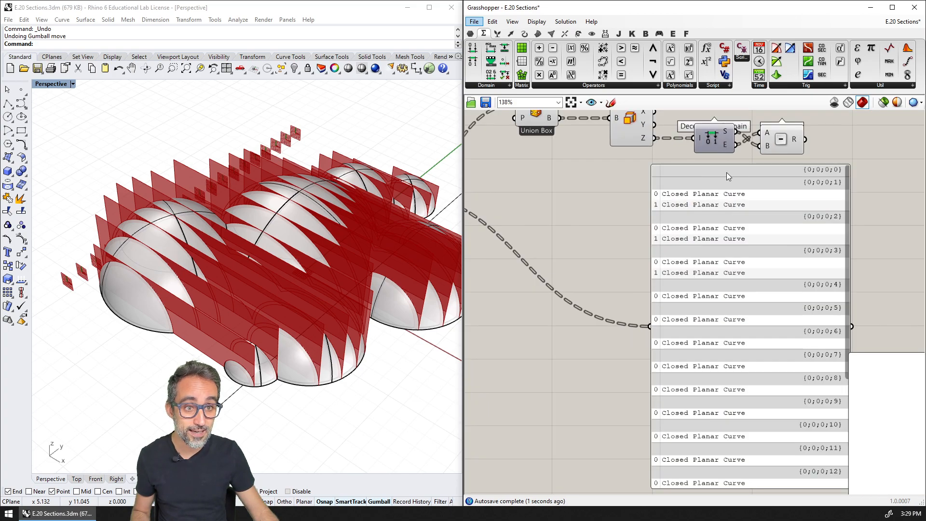
pyautogui.scroll(-1, 771, 206)
pyautogui.moveTo(837, 214); pyautogui.dragTo(834, 377)
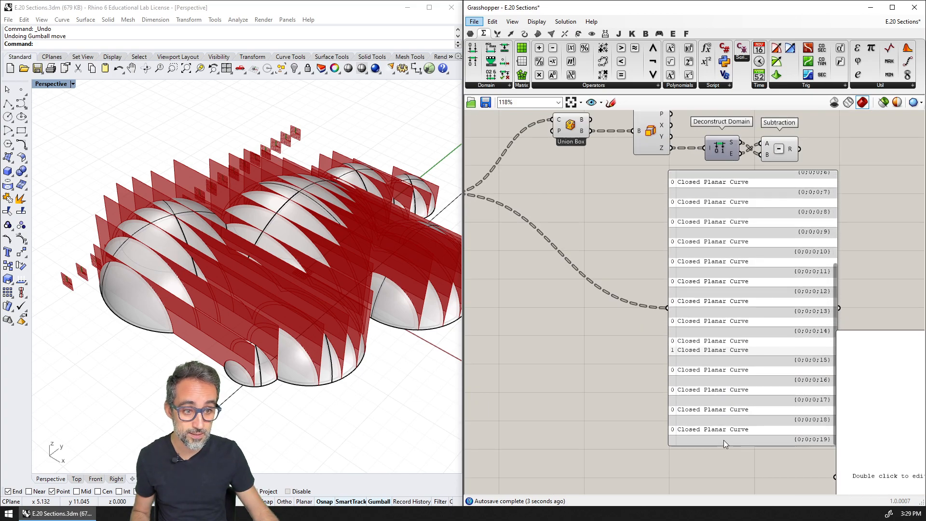
pyautogui.moveTo(661, 263); pyautogui.dragTo(690, 347, button='right')
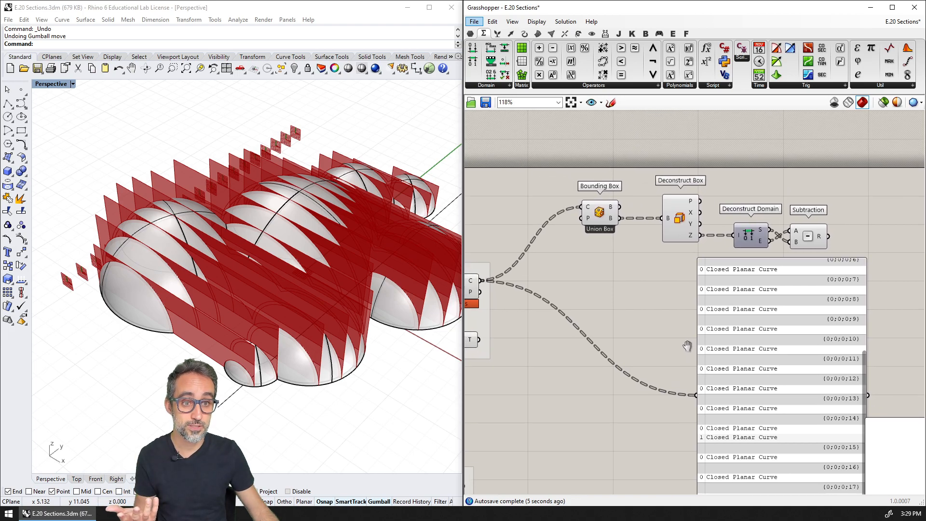
# - Reconnect the Subtraction result to the data panel, delete the spare empty panel, and review the listed heights
pyautogui.moveTo(789, 241); pyautogui.dragTo(783, 189, button='right')
pyautogui.moveTo(823, 183); pyautogui.dragTo(690, 342)
pyautogui.moveTo(848, 361); pyautogui.dragTo(733, 325, button='right')
pyautogui.moveTo(794, 366); pyautogui.dragTo(809, 386)
pyautogui.press('Delete')
pyautogui.moveTo(680, 303); pyautogui.dragTo(696, 344, button='right')
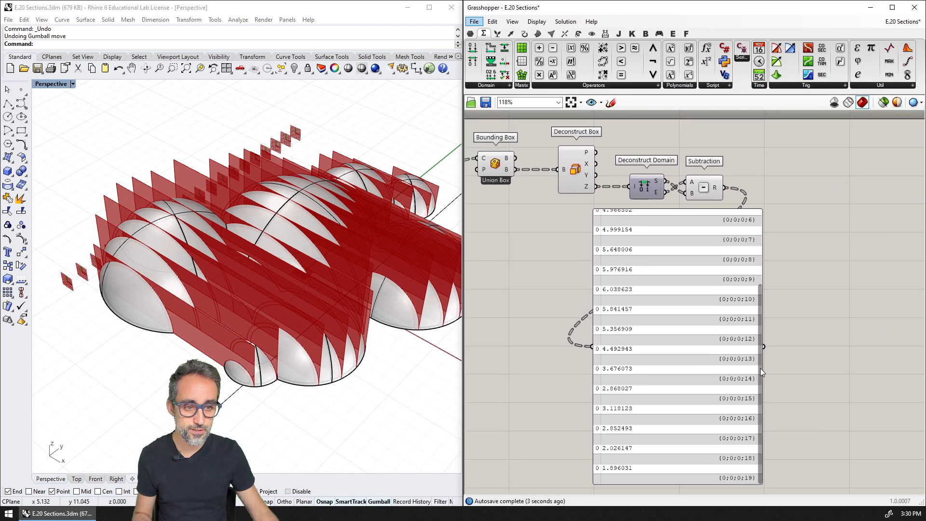
pyautogui.moveTo(759, 369); pyautogui.dragTo(755, 270)
pyautogui.moveTo(667, 229); pyautogui.dragTo(679, 236, button='right')
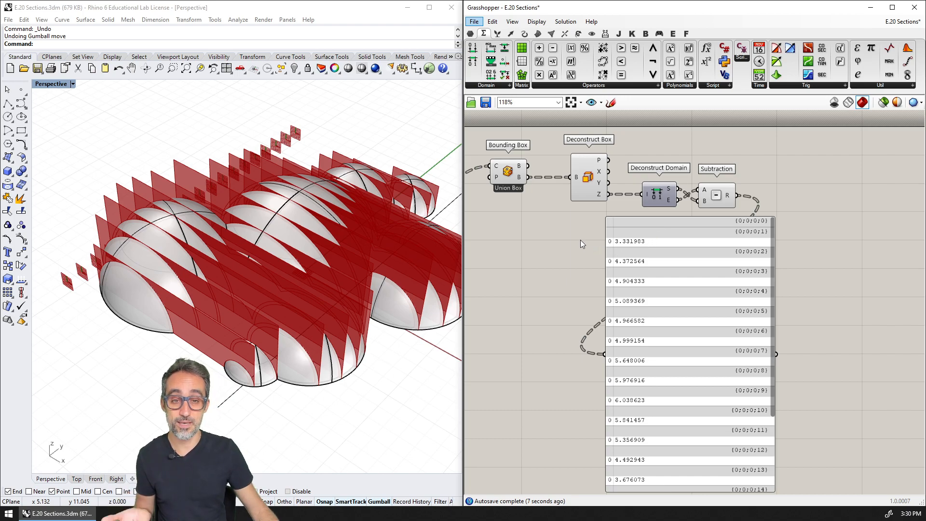
# - Compare the Bounding Box output with the Subtraction result in the data panel, checking the first and last branches
pyautogui.moveTo(529, 178); pyautogui.dragTo(625, 173, button='right')
pyautogui.moveTo(623, 170); pyautogui.dragTo(709, 351)
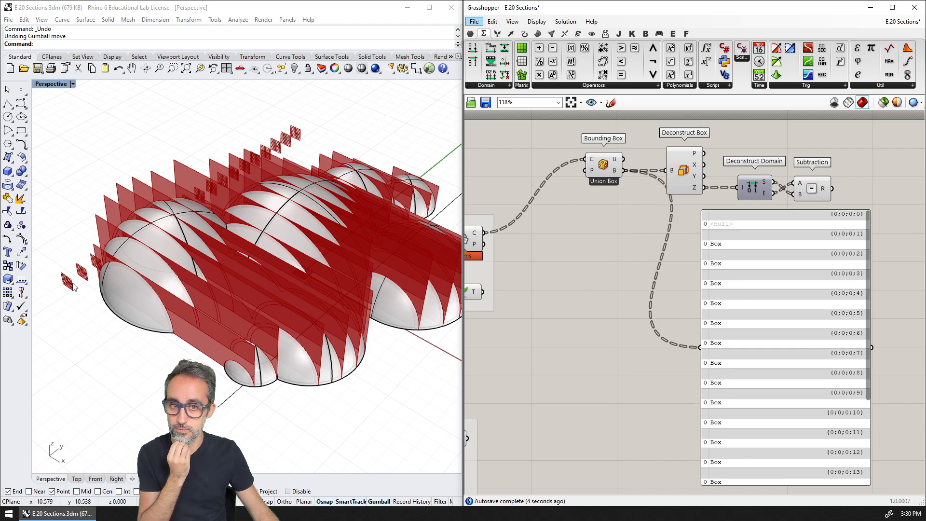
pyautogui.moveTo(733, 225); pyautogui.dragTo(696, 204, button='right')
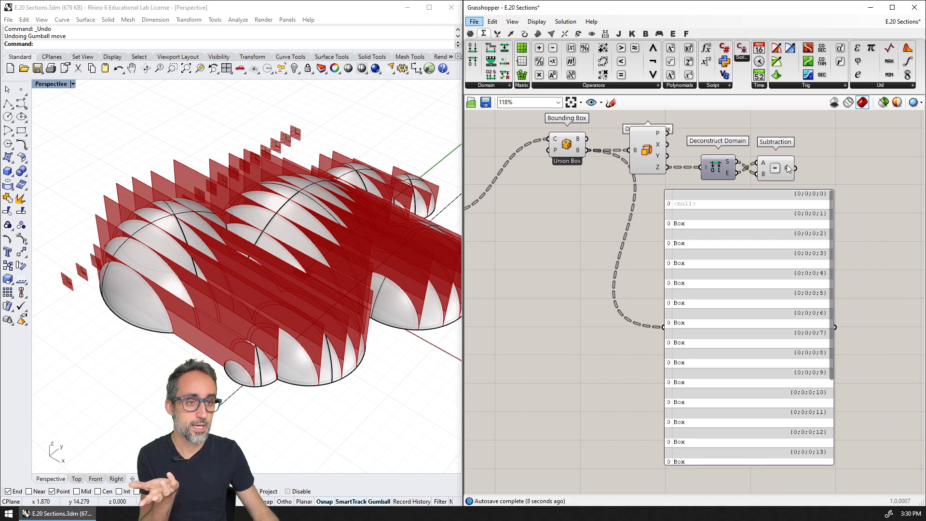
pyautogui.moveTo(737, 221); pyautogui.dragTo(662, 327)
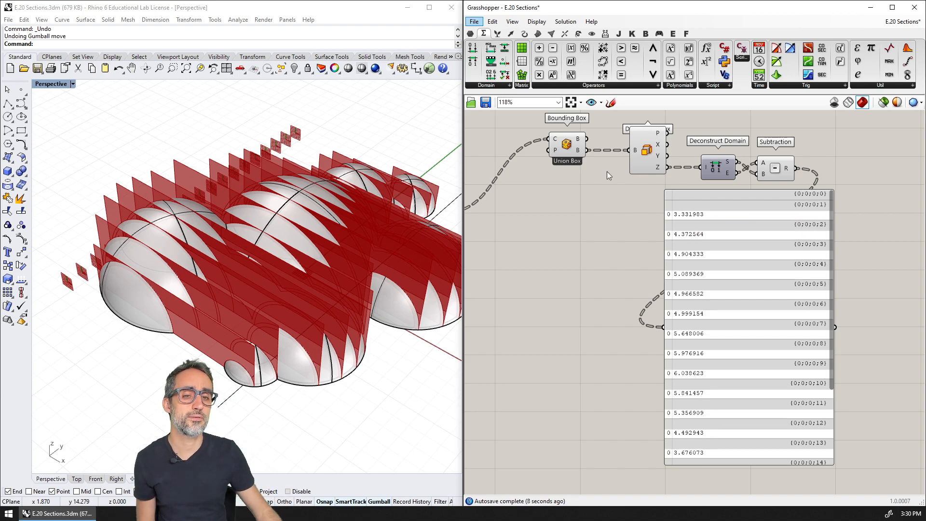
pyautogui.moveTo(586, 150); pyautogui.dragTo(690, 216)
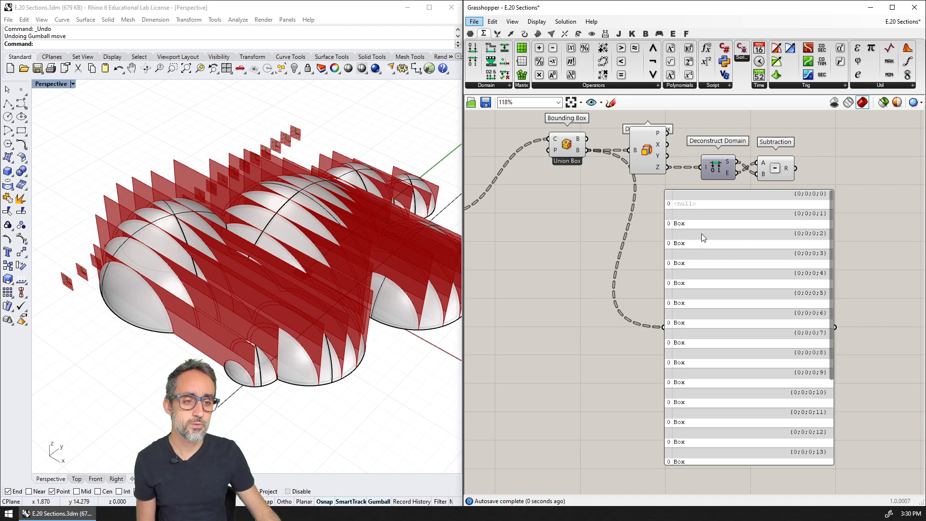
pyautogui.moveTo(831, 296); pyautogui.dragTo(836, 401)
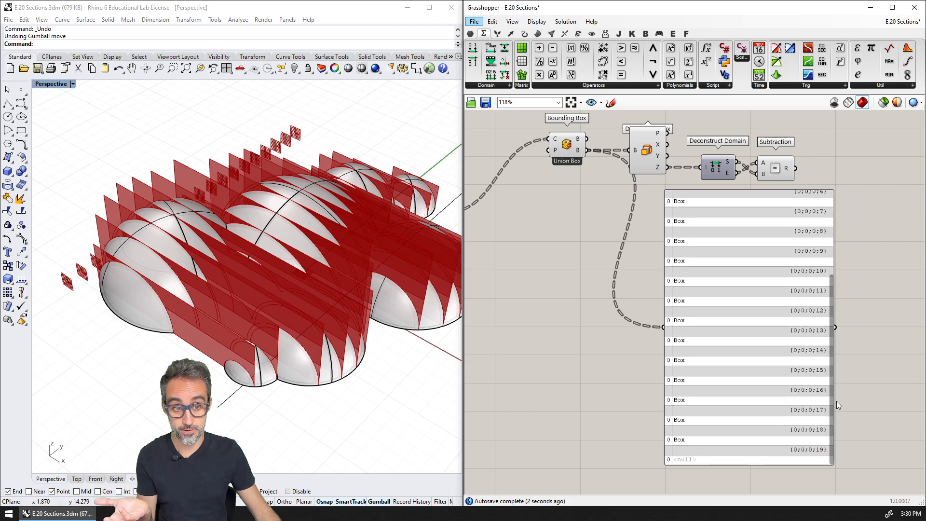
pyautogui.moveTo(828, 439); pyautogui.dragTo(833, 284)
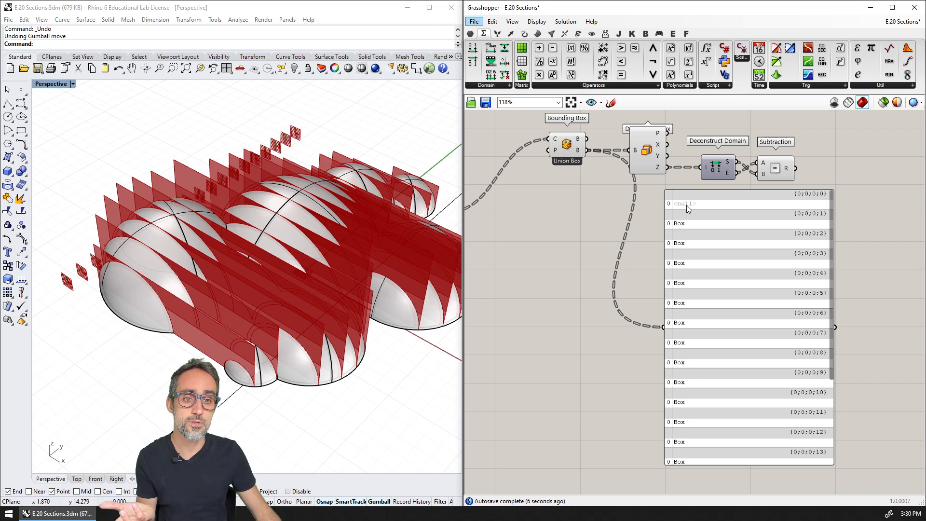
pyautogui.moveTo(693, 204); pyautogui.dragTo(695, 225, button='right')
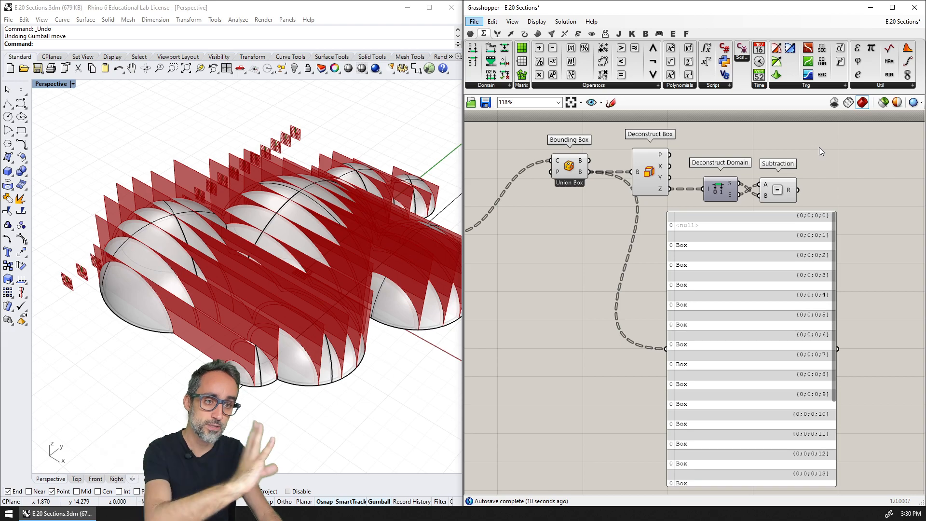
# - Shift Deconstruct Box, Deconstruct Domain and Subtraction away from Bounding Box and wire the Subtraction result to the data panel
pyautogui.moveTo(817, 144); pyautogui.dragTo(714, 178)
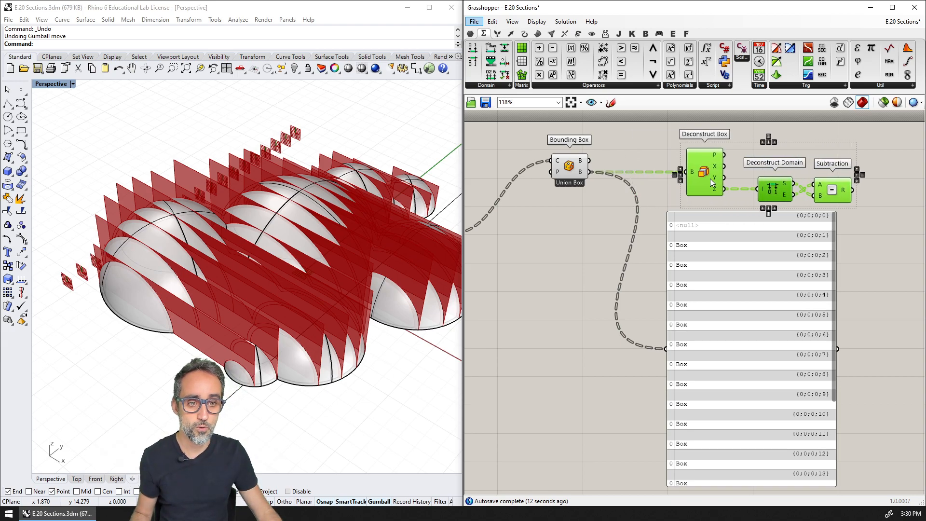
pyautogui.moveTo(857, 248); pyautogui.dragTo(838, 243, button='right')
pyautogui.click(830, 226)
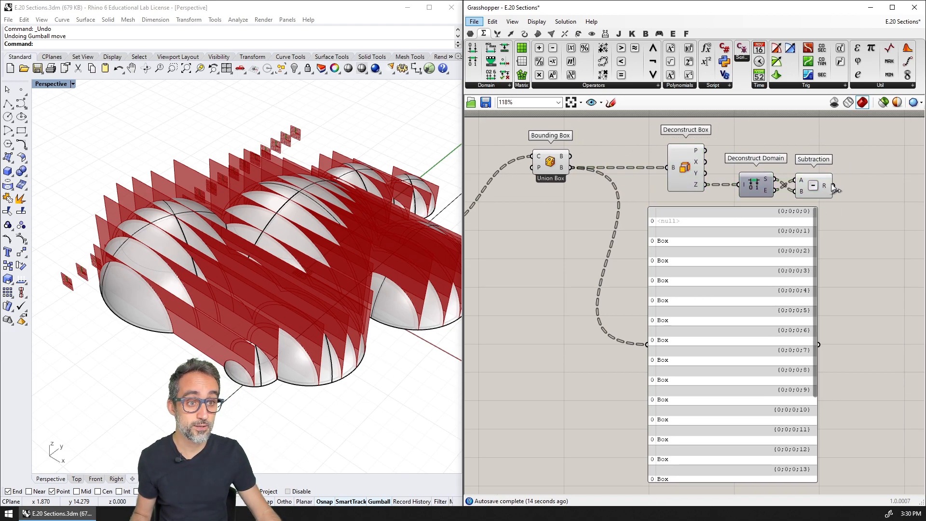
pyautogui.moveTo(832, 185); pyautogui.dragTo(647, 344)
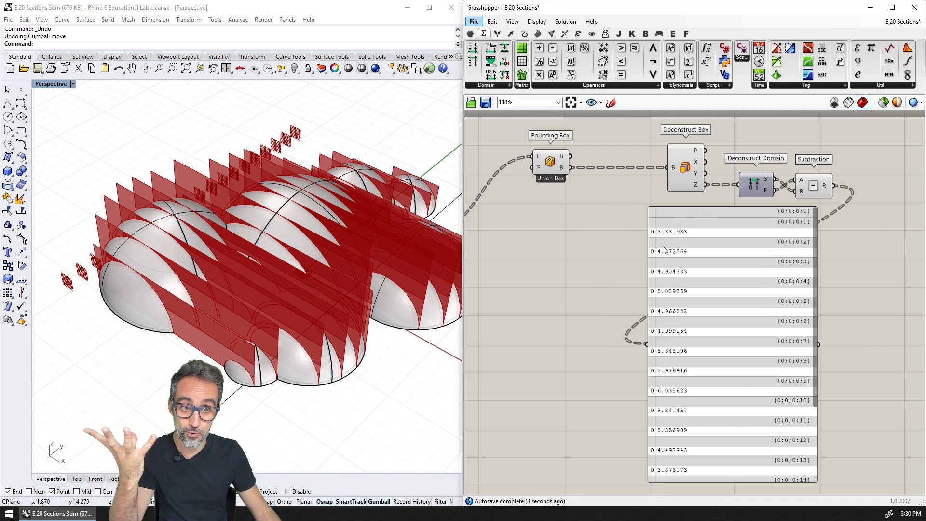
# - Open a gap between Deconstruct Box and Deconstruct Domain, and connect the box's Z output to the data panel
pyautogui.moveTo(844, 145); pyautogui.dragTo(619, 177)
pyautogui.click(632, 180)
pyautogui.moveTo(635, 184); pyautogui.dragTo(647, 343)
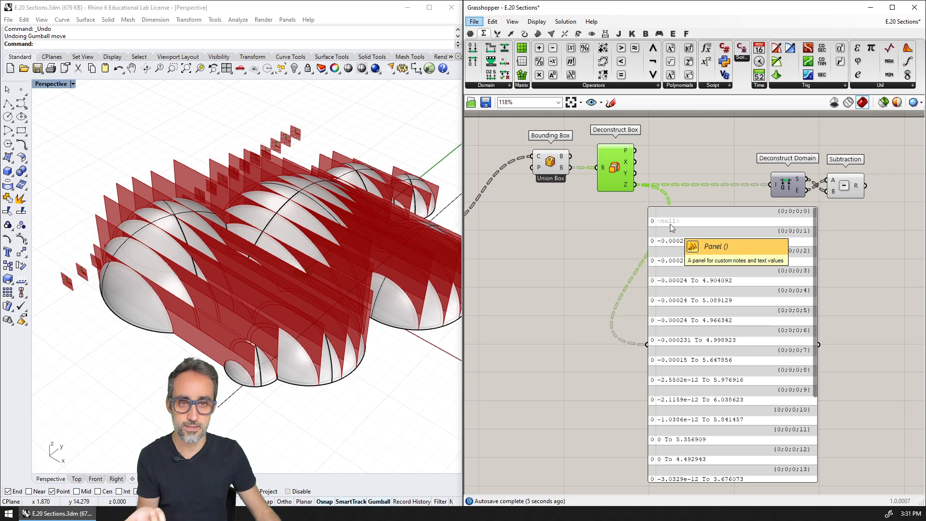
# - Add a Replace Nulls component after Deconstruct Box and connect the Z output to its items input
pyautogui.click(497, 34)
pyautogui.click(519, 87)
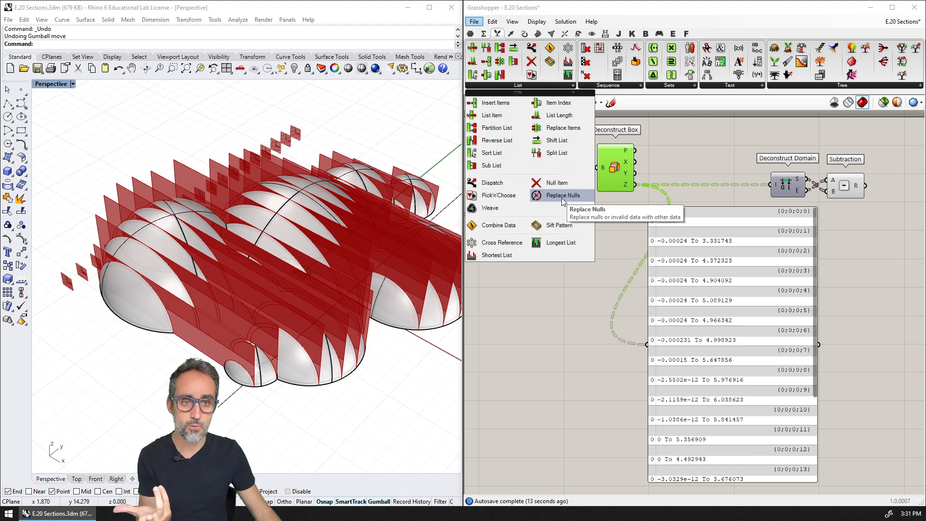
pyautogui.moveTo(563, 201); pyautogui.dragTo(689, 250)
pyautogui.moveTo(686, 199); pyautogui.dragTo(692, 205)
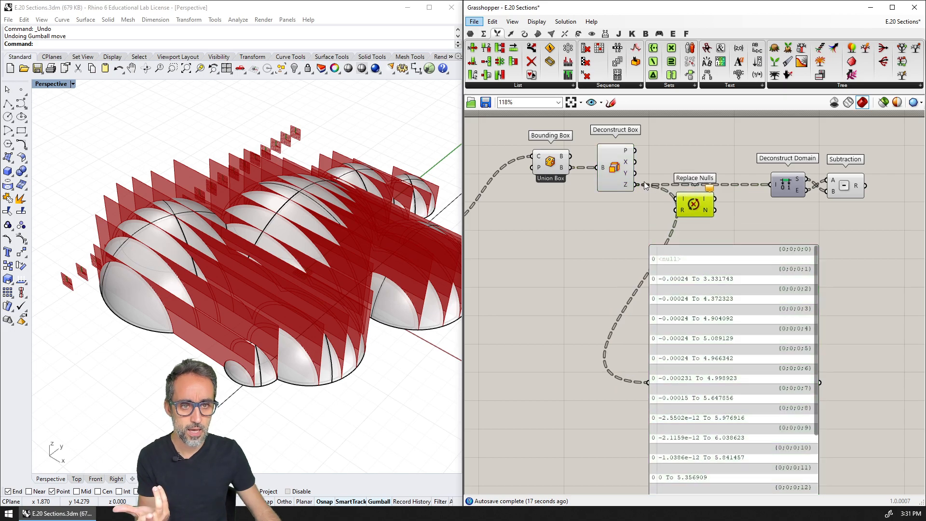
pyautogui.moveTo(645, 186); pyautogui.dragTo(683, 202)
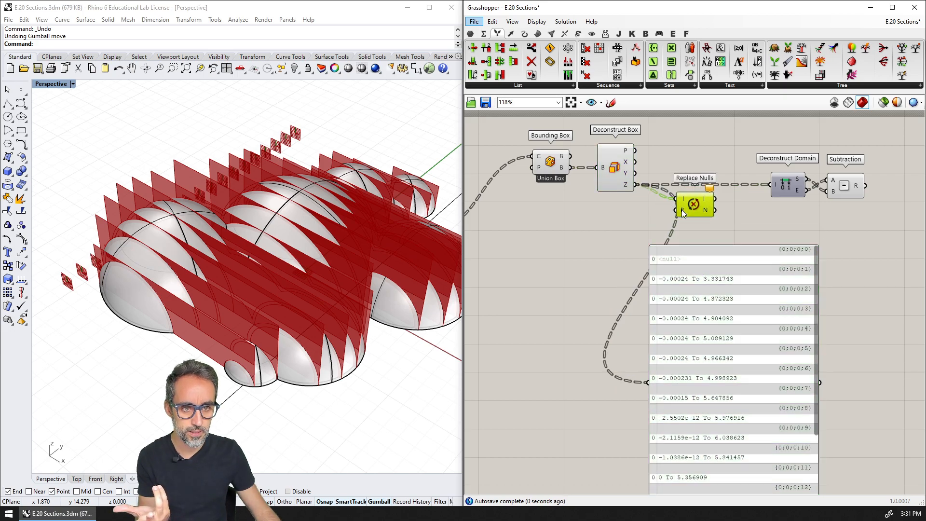
# - Add a panel containing 0 and connect it to the replacements input of Replace Nulls
pyautogui.moveTo(681, 210)
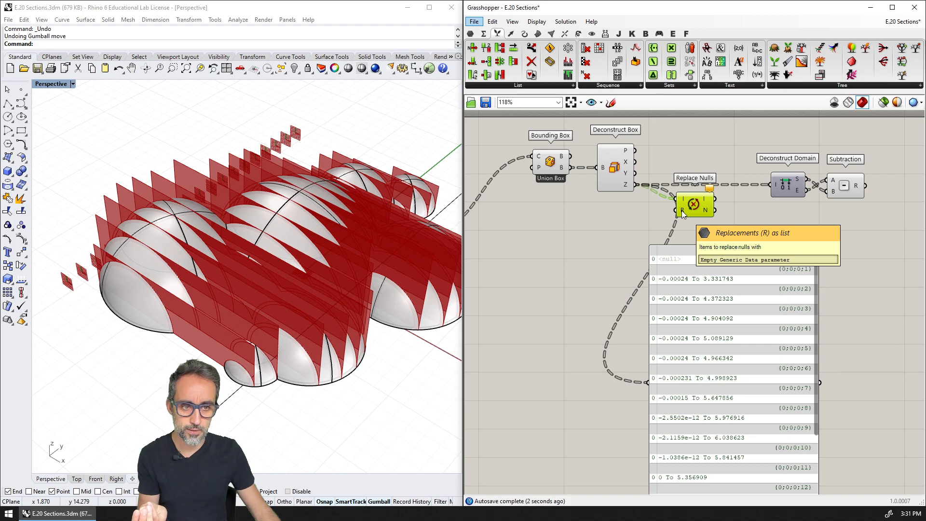
pyautogui.doubleClick(640, 209)
pyautogui.write('//')
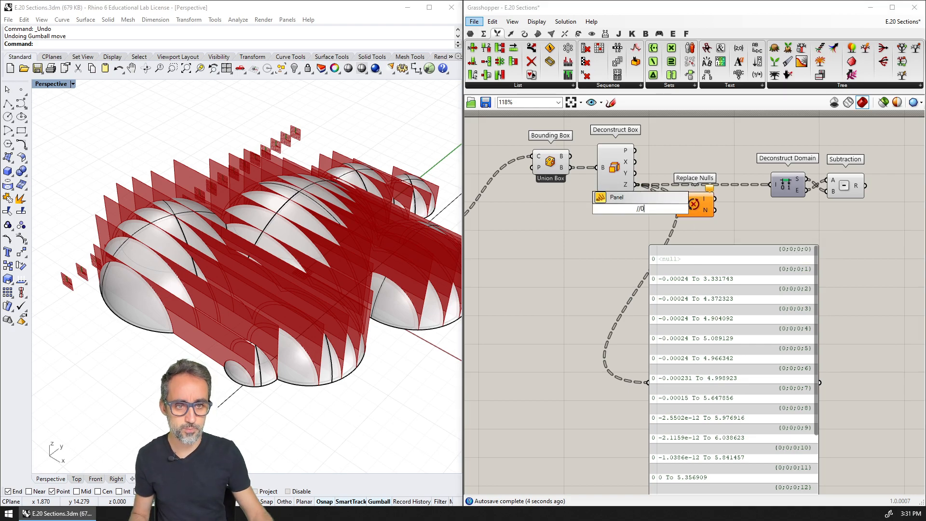
pyautogui.write('0')
pyautogui.press('Return')
pyautogui.moveTo(649, 209)
pyautogui.mouseDown()
pyautogui.moveTo(675, 210)
pyautogui.moveTo(644, 209)
pyautogui.mouseUp()
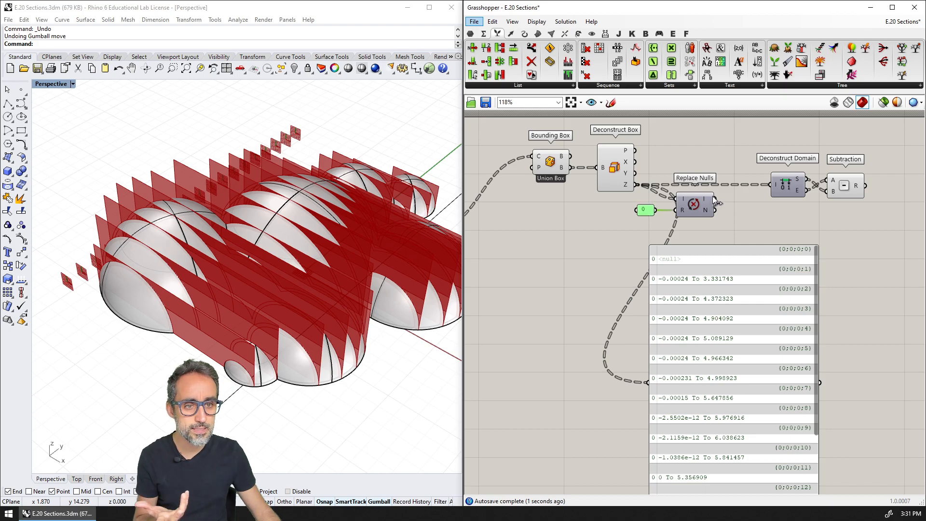
# - Connect the Replace Nulls items output to the data panel and check the first and last branches
pyautogui.moveTo(716, 210); pyautogui.dragTo(643, 380)
pyautogui.moveTo(620, 348); pyautogui.dragTo(564, 297, button='right')
pyautogui.scroll(-5, 760, 250)
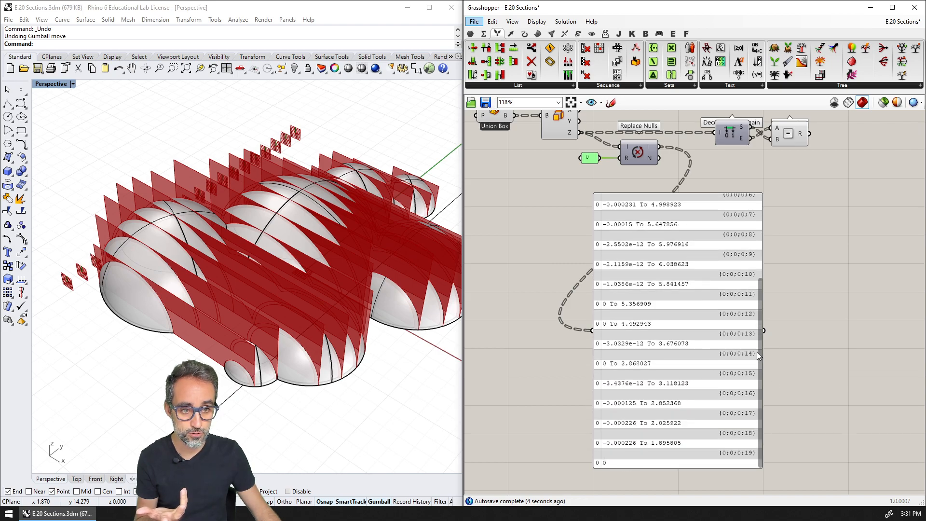
pyautogui.scroll(5, 757, 352)
pyautogui.moveTo(757, 352); pyautogui.dragTo(769, 453, button='right')
# - Feed the Replace Nulls items into Deconstruct Domain and review the Subtraction result in the data panel
pyautogui.moveTo(671, 247); pyautogui.dragTo(727, 233)
pyautogui.moveTo(727, 233); pyautogui.dragTo(729, 208, button='right')
pyautogui.moveTo(824, 210); pyautogui.dragTo(607, 400)
pyautogui.moveTo(649, 378); pyautogui.dragTo(673, 302, button='right')
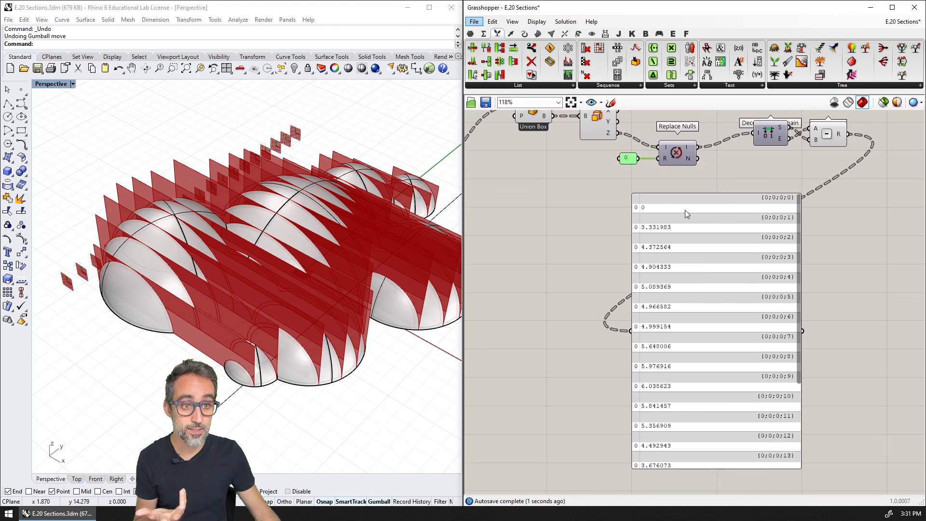
pyautogui.scroll(-5, 796, 273)
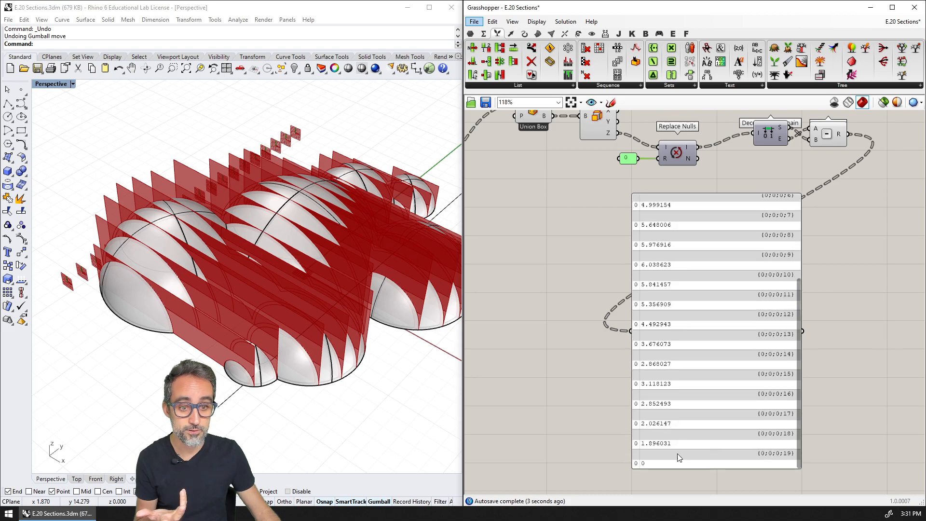
pyautogui.scroll(5, 802, 326)
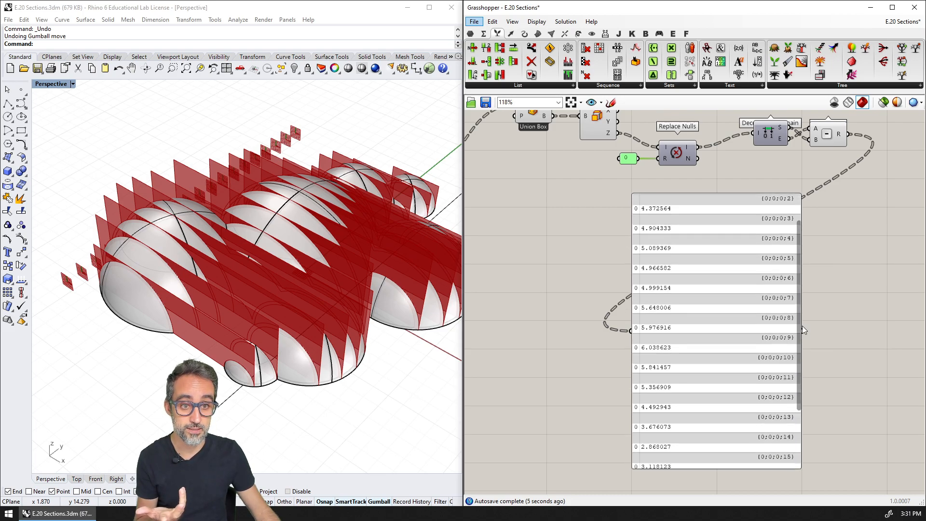
pyautogui.moveTo(726, 201); pyautogui.dragTo(722, 247, button='right')
# - Align Replace Nulls and its 0 panel in line between Deconstruct Box and Deconstruct Domain
pyautogui.moveTo(697, 165); pyautogui.dragTo(622, 222)
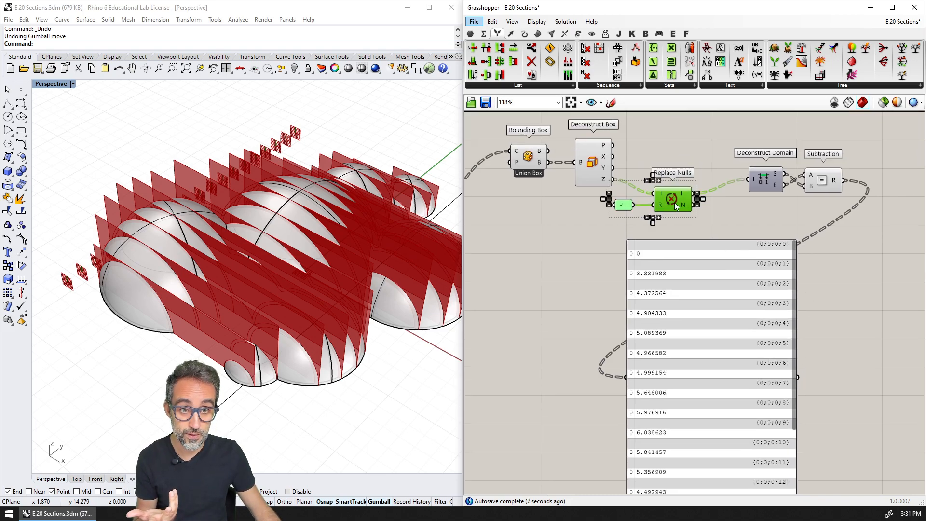
pyautogui.moveTo(677, 205); pyautogui.dragTo(688, 191)
pyautogui.click(676, 217)
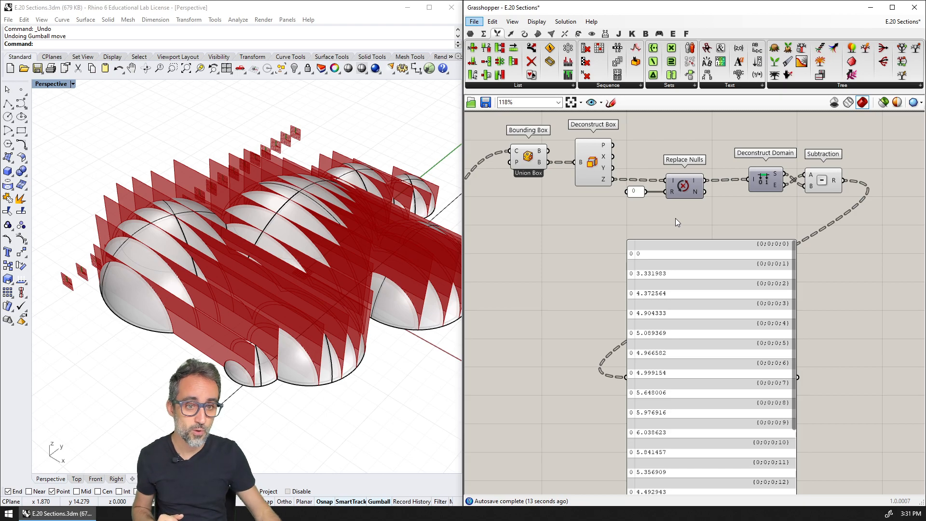
# - Add a Number parameter after Subtraction and connect the Subtraction result to it
pyautogui.moveTo(675, 218); pyautogui.dragTo(515, 233, button='right')
pyautogui.doubleClick(743, 199)
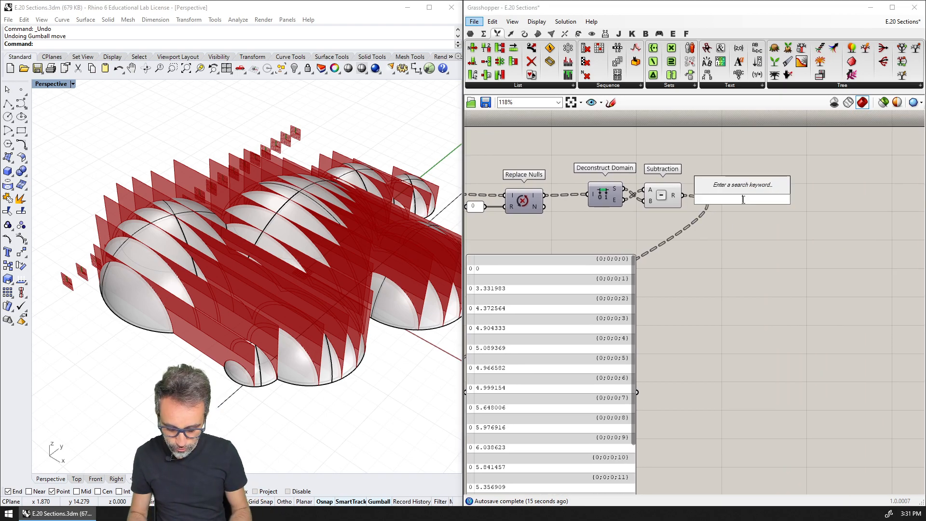
pyautogui.write('float')
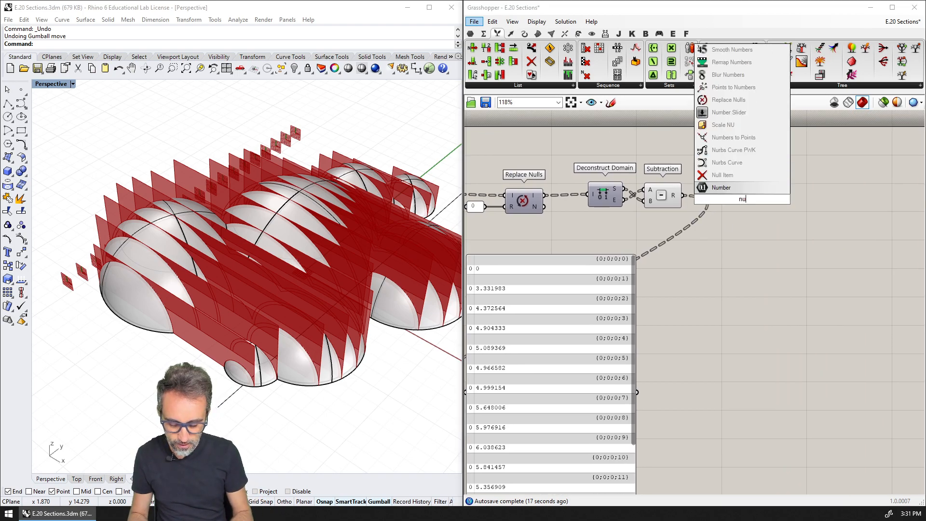
pyautogui.press('Return')
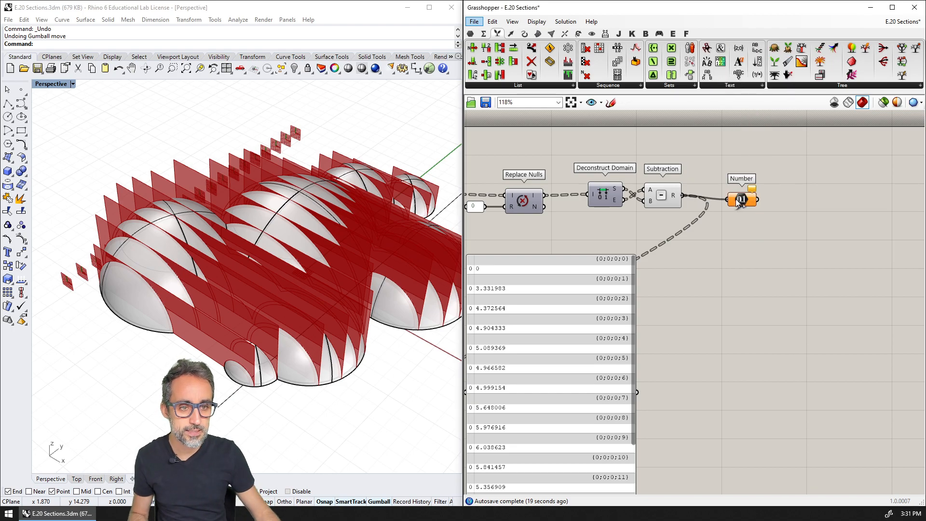
pyautogui.click(740, 199)
pyautogui.moveTo(685, 196); pyautogui.dragTo(727, 199)
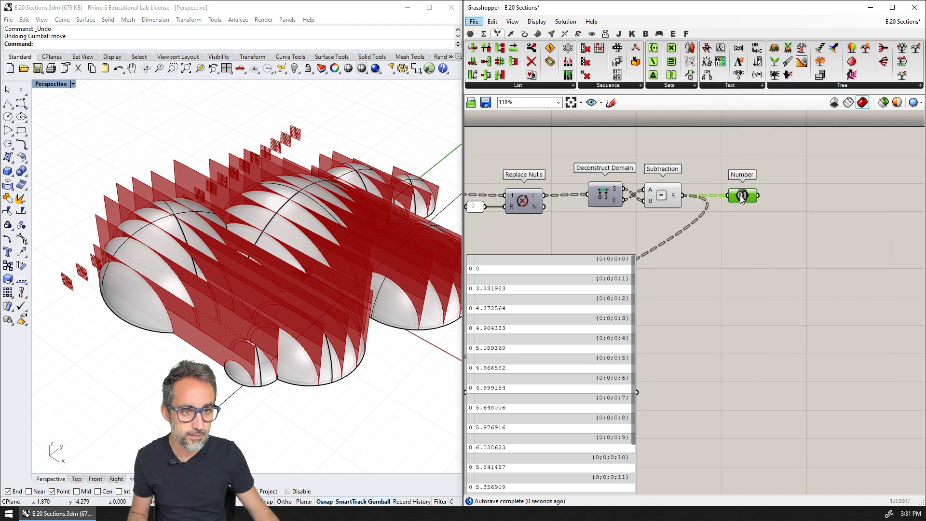
# - Rename the Number parameter as SECTION HEIGHTS
pyautogui.rightClick(741, 197)
pyautogui.write('SECTION HEIGHTS')
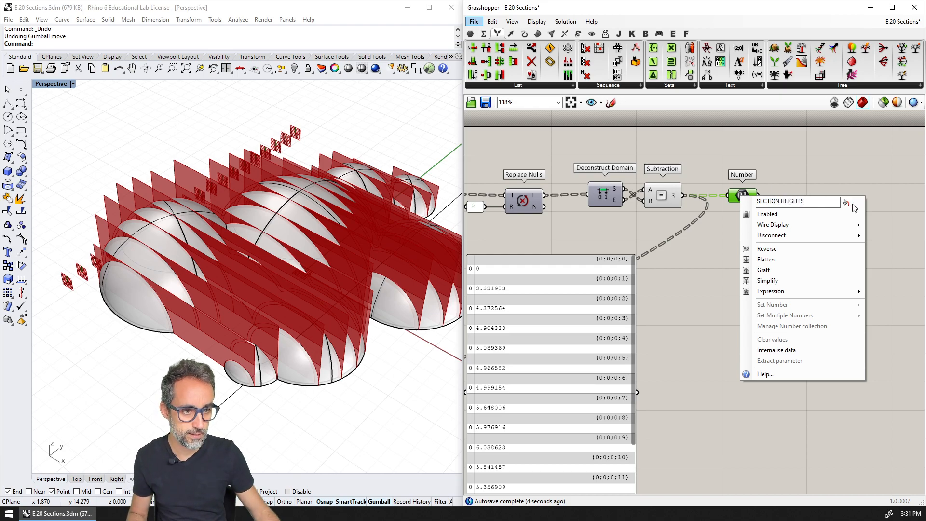
pyautogui.click(783, 172)
# - Group the height-calculation components from Bounding Box through Subtraction, including the 0 panel
pyautogui.scroll(-1, 790, 198)
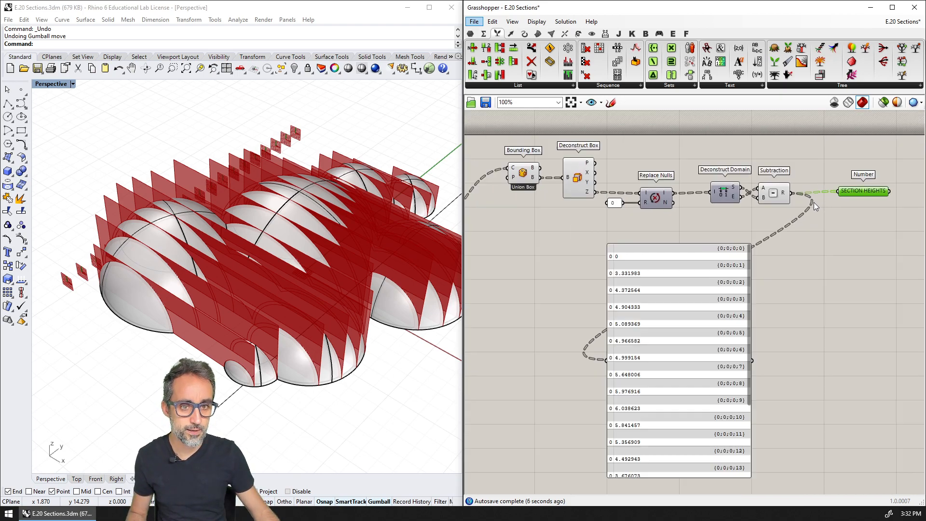
pyautogui.moveTo(801, 130); pyautogui.dragTo(501, 230)
pyautogui.hotkey('ctrl', 'g')
pyautogui.moveTo(621, 246); pyautogui.dragTo(676, 218, button='right')
pyautogui.click(631, 248)
# - Connect the SECTION HEIGHTS parameter to the data panel and reposition the panel below the new group
pyautogui.moveTo(771, 291); pyautogui.dragTo(659, 315, button='right')
pyautogui.moveTo(830, 189); pyautogui.dragTo(549, 357)
pyautogui.moveTo(600, 333); pyautogui.dragTo(673, 328)
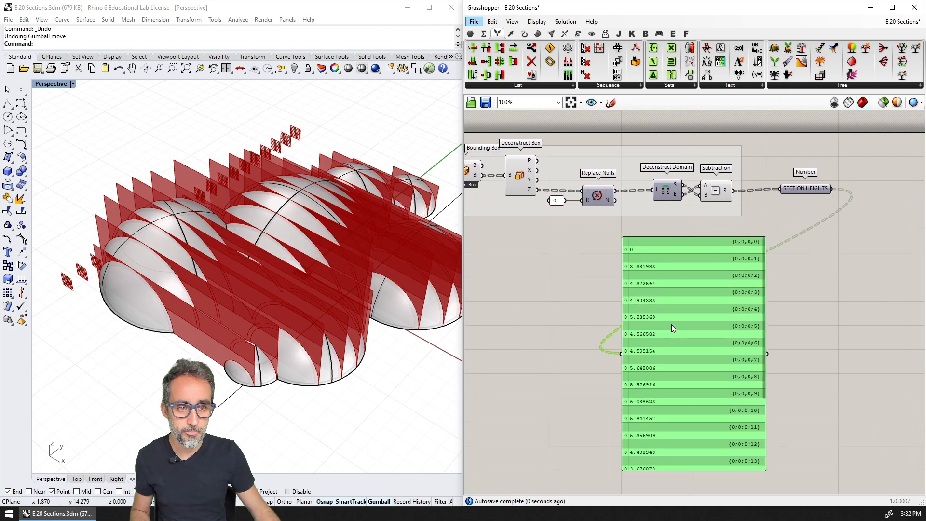
pyautogui.click(588, 316)
pyautogui.moveTo(588, 317); pyautogui.dragTo(630, 312, button='right')
pyautogui.scroll(-2, 630, 312)
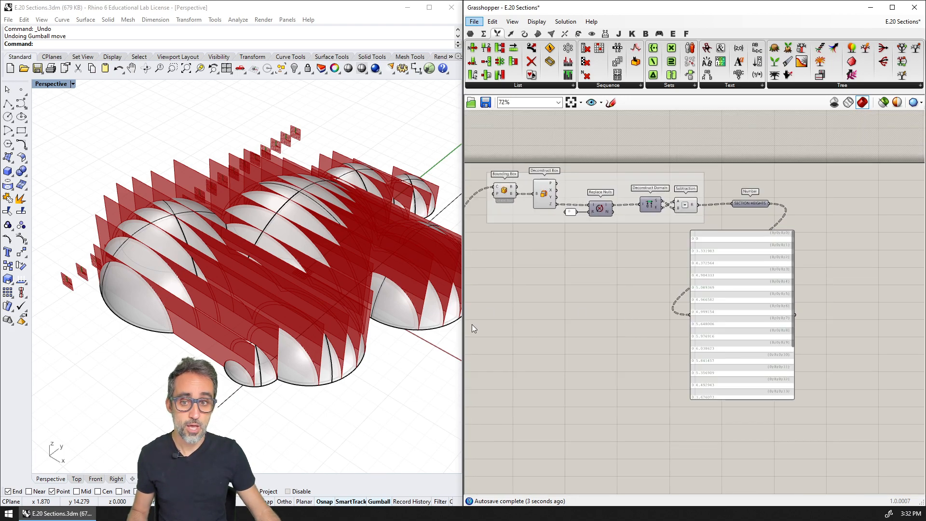
pyautogui.scroll(-3, 395, 300)
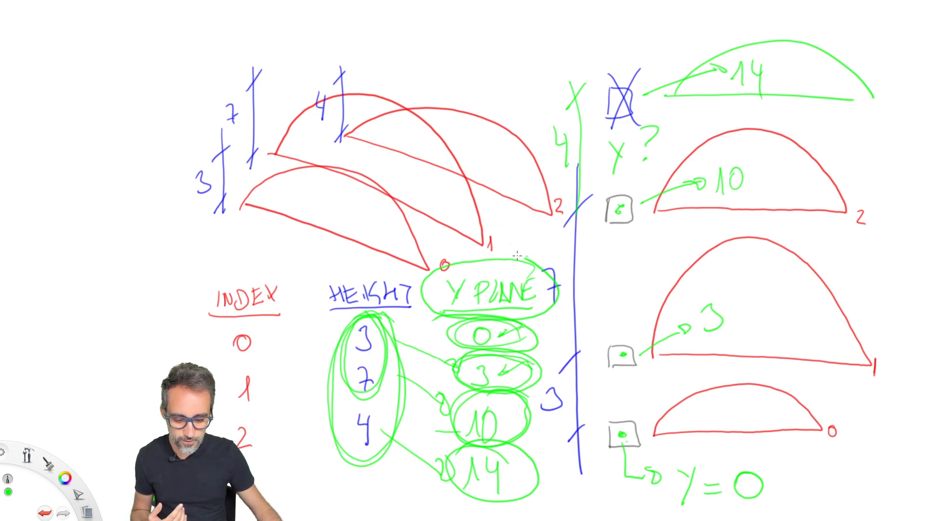
# - Circle the whole Y PLANE column in green on the whiteboard sketch, and undo those strokes
pyautogui.moveTo(517, 256)
pyautogui.mouseDown()
pyautogui.moveTo(415, 289)
pyautogui.moveTo(423, 429)
pyautogui.moveTo(452, 501)
pyautogui.moveTo(530, 494)
pyautogui.moveTo(558, 424)
pyautogui.moveTo(544, 270)
pyautogui.mouseUp()
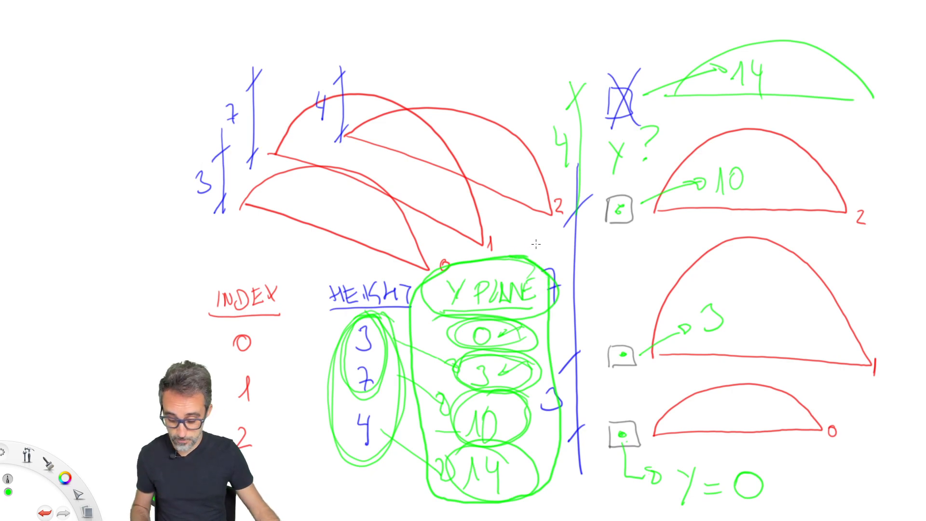
pyautogui.hotkey('ctrl', 'z')
pyautogui.hotkey('ctrl', 'z')
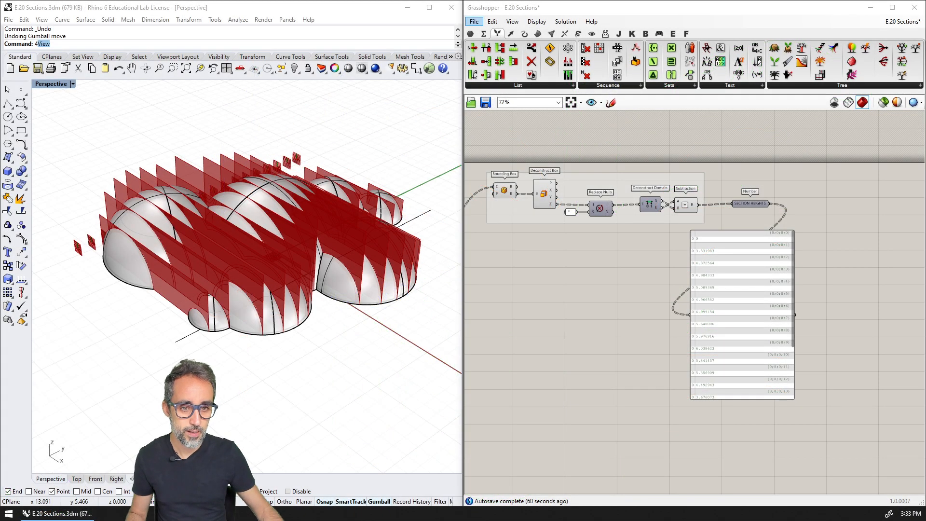
# - Examine the evenly spaced drawing planes in the Rhino model and the XY Plane and Series components that produce them
pyautogui.scroll(-5, 247, 348)
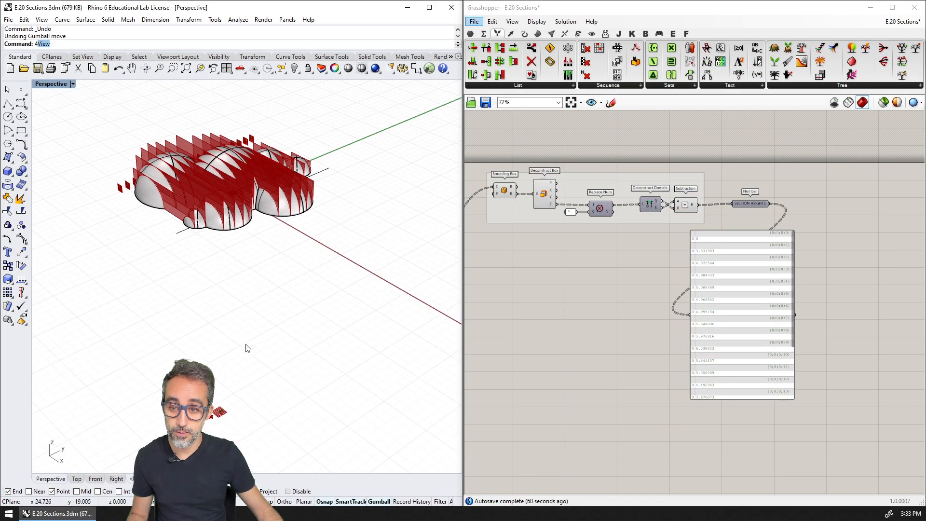
pyautogui.keyDown('shift'); pyautogui.moveTo(268, 418); pyautogui.dragTo(299, 388, button='right'); pyautogui.keyUp('shift')
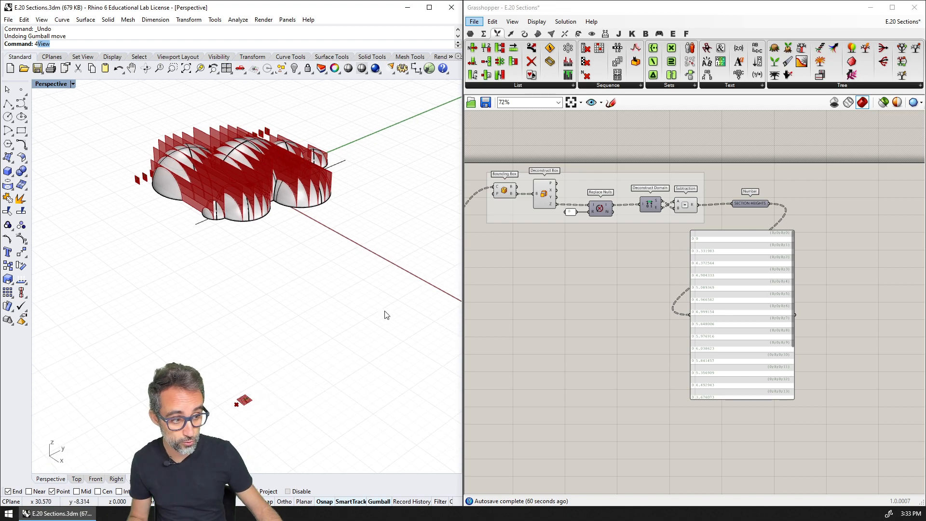
pyautogui.moveTo(537, 339); pyautogui.dragTo(708, 293, button='right')
pyautogui.scroll(-3, 705, 297)
pyautogui.moveTo(535, 298); pyautogui.dragTo(644, 303, button='right')
pyautogui.scroll(4, 645, 303)
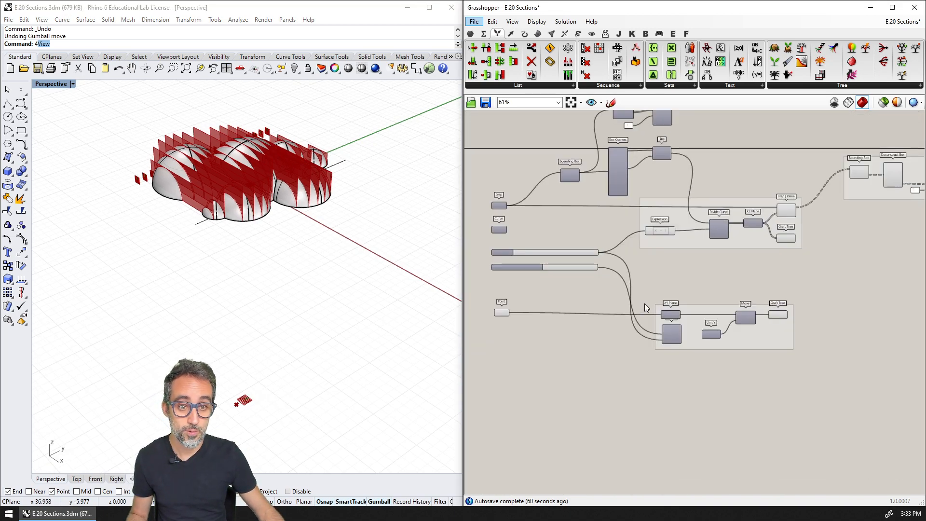
pyautogui.click(679, 318)
pyautogui.moveTo(690, 349); pyautogui.dragTo(685, 311, button='right')
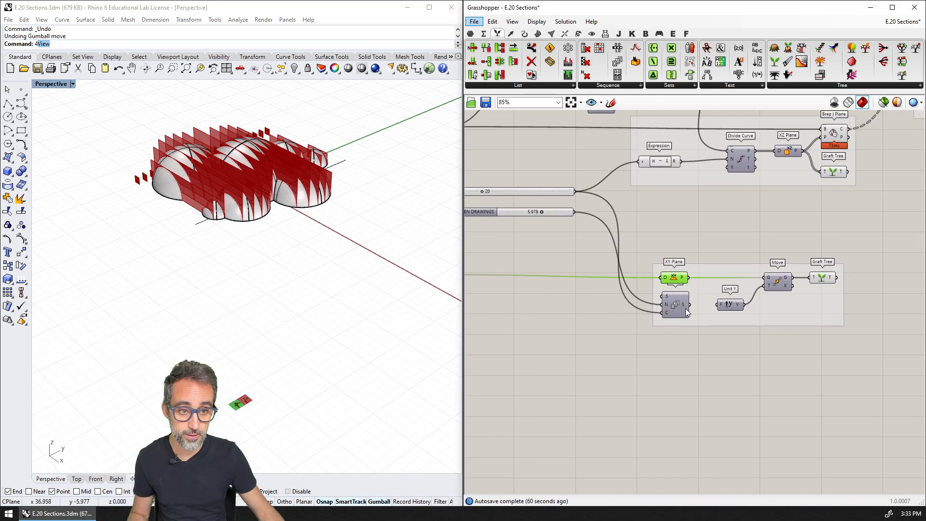
pyautogui.click(677, 308)
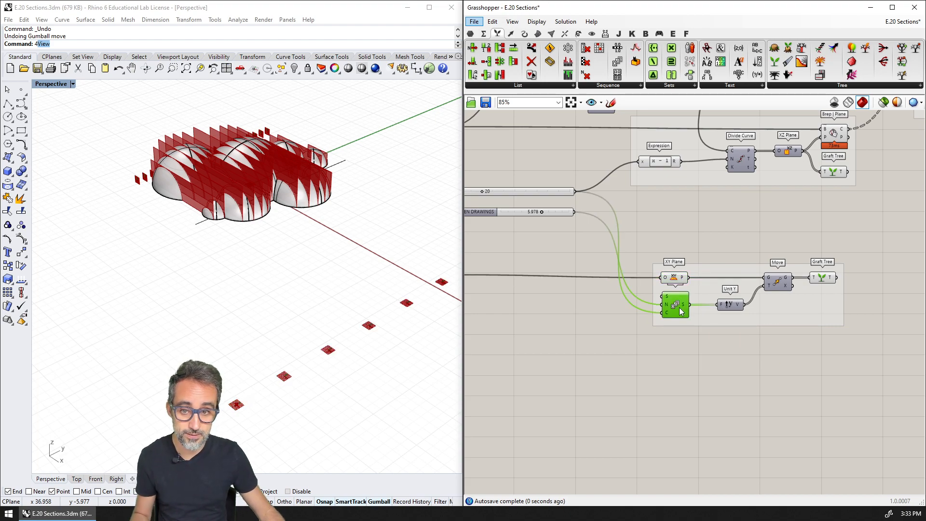
pyautogui.moveTo(698, 309); pyautogui.dragTo(630, 312, button='right')
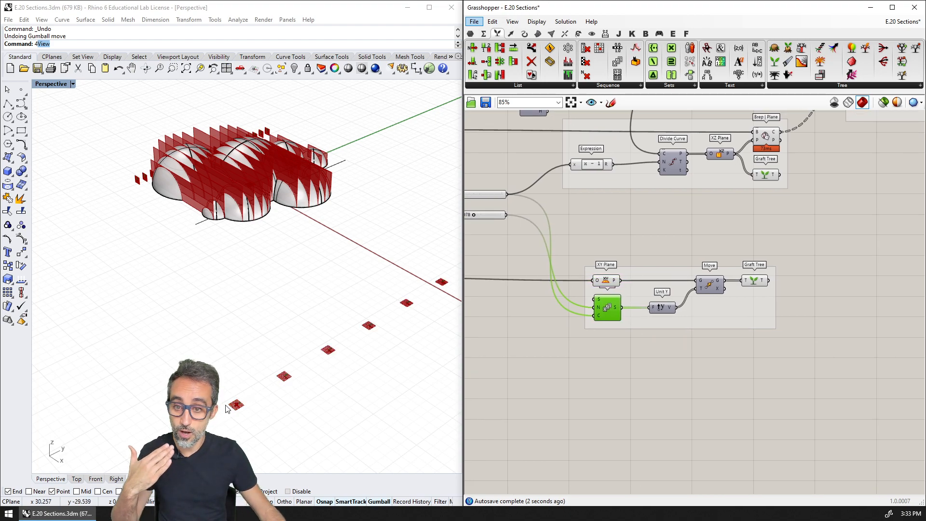
# - Add a panel below the drawing-planes group and connect the Series output to it
pyautogui.doubleClick(696, 363)
pyautogui.write('pa')
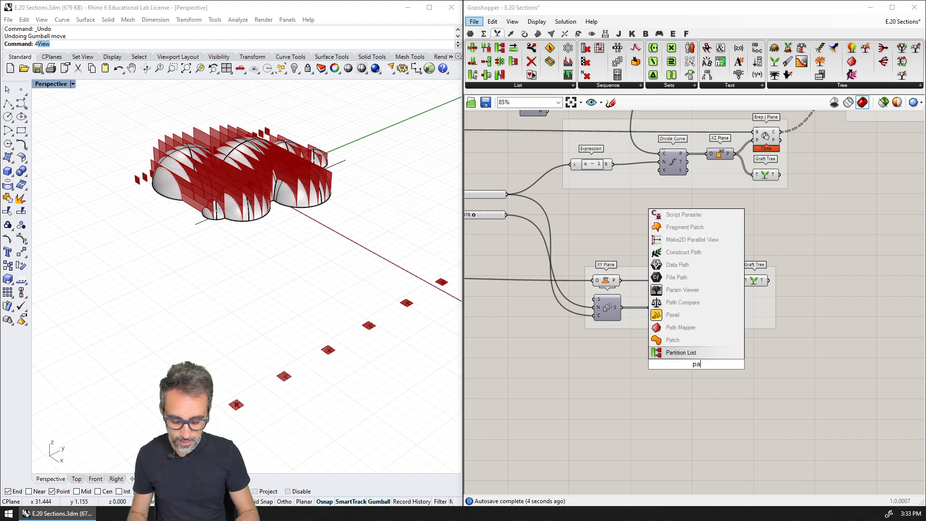
pyautogui.click(685, 314)
pyautogui.moveTo(621, 310); pyautogui.dragTo(695, 482)
pyautogui.scroll(4, 671, 407)
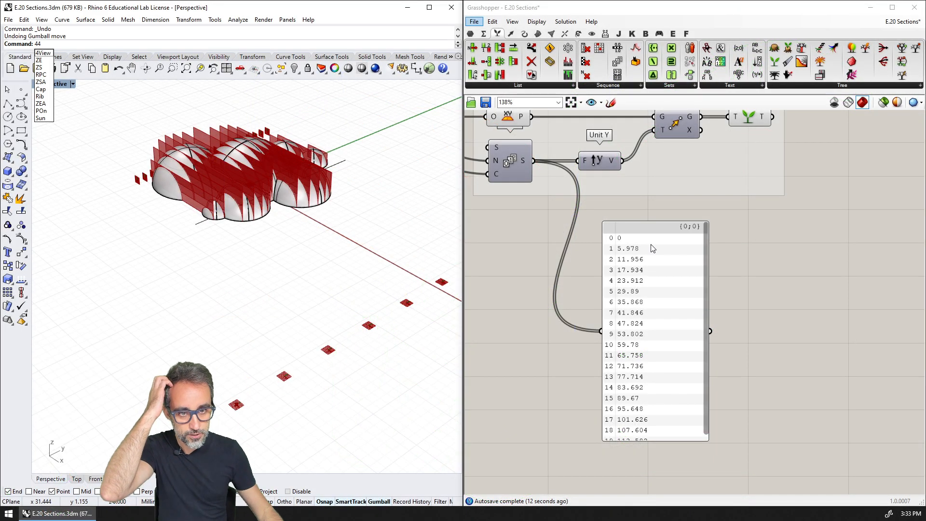
# - Duplicate the XY Plane component and move the copy out of its group towards the height-calculation components
pyautogui.scroll(-3, 652, 248)
pyautogui.moveTo(740, 203); pyautogui.dragTo(675, 207)
pyautogui.scroll(-3, 530, 217)
pyautogui.moveTo(530, 217); pyautogui.dragTo(583, 293, button='right')
pyautogui.click(576, 303)
pyautogui.hotkey('ctrl', 'c')
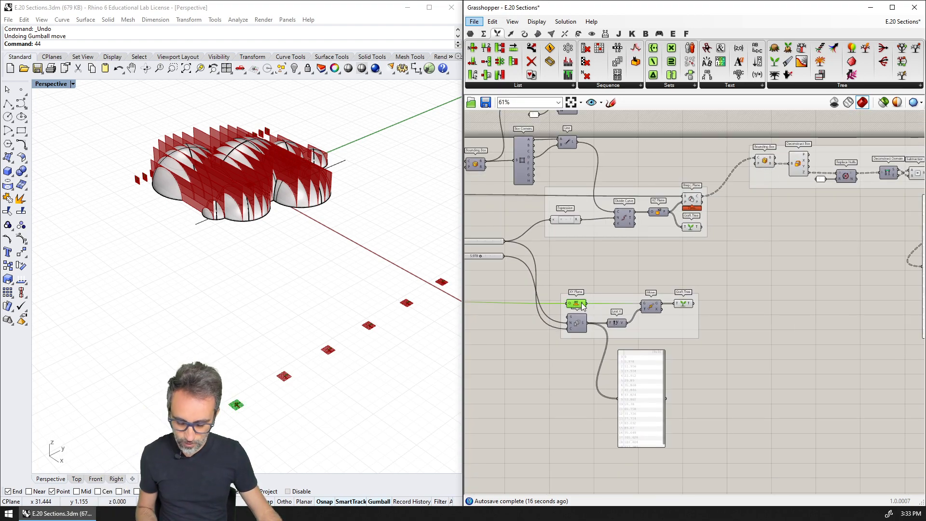
pyautogui.hotkey('ctrl', 'v')
pyautogui.moveTo(582, 304); pyautogui.dragTo(835, 264)
# - Position the copied XY Plane beside the section heights panel, beneath the height-calculation group
pyautogui.moveTo(835, 266); pyautogui.dragTo(643, 299, button='right')
pyautogui.scroll(2, 643, 297)
pyautogui.moveTo(636, 301); pyautogui.dragTo(559, 276)
pyautogui.click(680, 257)
pyautogui.moveTo(687, 256); pyautogui.dragTo(621, 257, button='right')
pyautogui.moveTo(492, 276); pyautogui.dragTo(570, 275)
pyautogui.moveTo(572, 276)
pyautogui.mouseDown(button='right')
pyautogui.moveTo(539, 290)
pyautogui.moveTo(518, 279)
pyautogui.mouseUp(button='right')
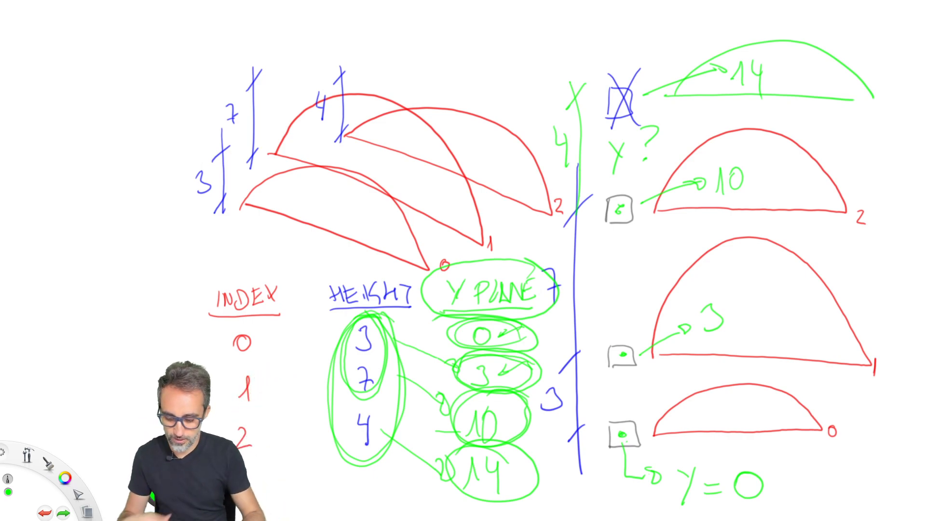
# - On the whiteboard sketch, circle the Y PLANE values 3, 10 and 14 and the heights that add up to each
pyautogui.moveTo(535, 356)
pyautogui.mouseDown()
pyautogui.moveTo(463, 385)
pyautogui.moveTo(460, 357)
pyautogui.moveTo(533, 360)
pyautogui.mouseUp()
pyautogui.moveTo(373, 318)
pyautogui.mouseDown()
pyautogui.moveTo(352, 347)
pyautogui.moveTo(371, 320)
pyautogui.mouseUp()
pyautogui.moveTo(530, 405); pyautogui.dragTo(482, 400)
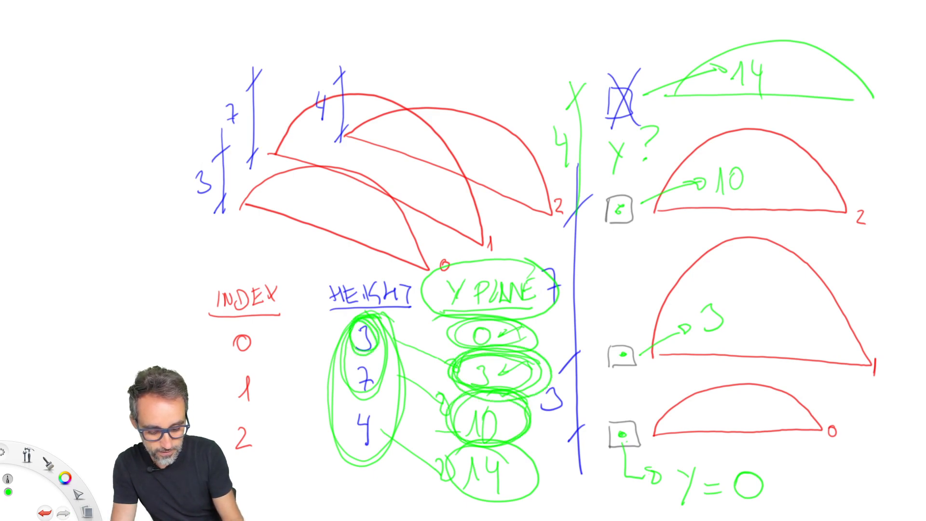
pyautogui.moveTo(378, 333)
pyautogui.mouseDown()
pyautogui.moveTo(366, 388)
pyautogui.moveTo(352, 386)
pyautogui.moveTo(359, 321)
pyautogui.mouseUp()
pyautogui.moveTo(461, 437); pyautogui.dragTo(537, 462)
pyautogui.moveTo(355, 316)
pyautogui.mouseDown()
pyautogui.moveTo(331, 443)
pyautogui.moveTo(395, 321)
pyautogui.mouseUp()
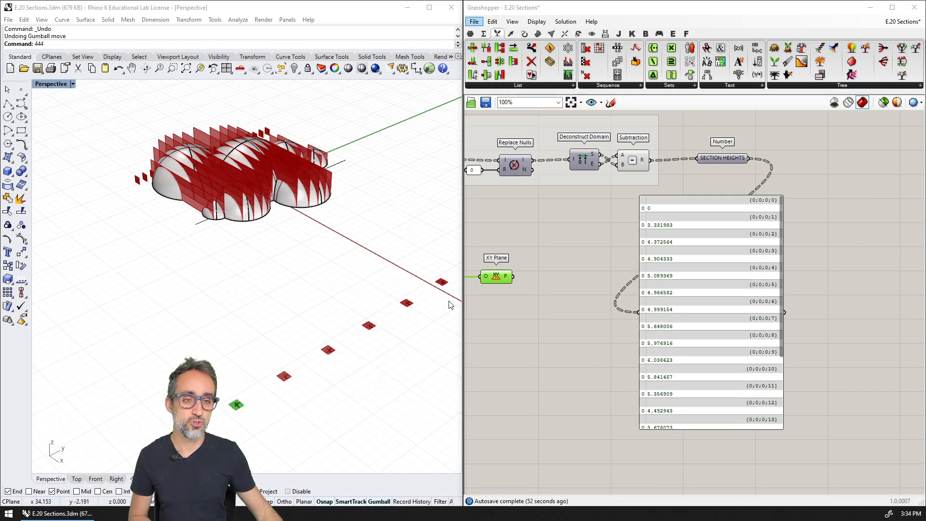
# - Add a Mass Addition component after SECTION HEIGHTS and connect the section heights to its input
pyautogui.rightClick(698, 207)
pyautogui.moveTo(716, 167); pyautogui.dragTo(671, 195, button='right')
pyautogui.scroll(2, 670, 195)
pyautogui.moveTo(685, 181); pyautogui.dragTo(678, 184)
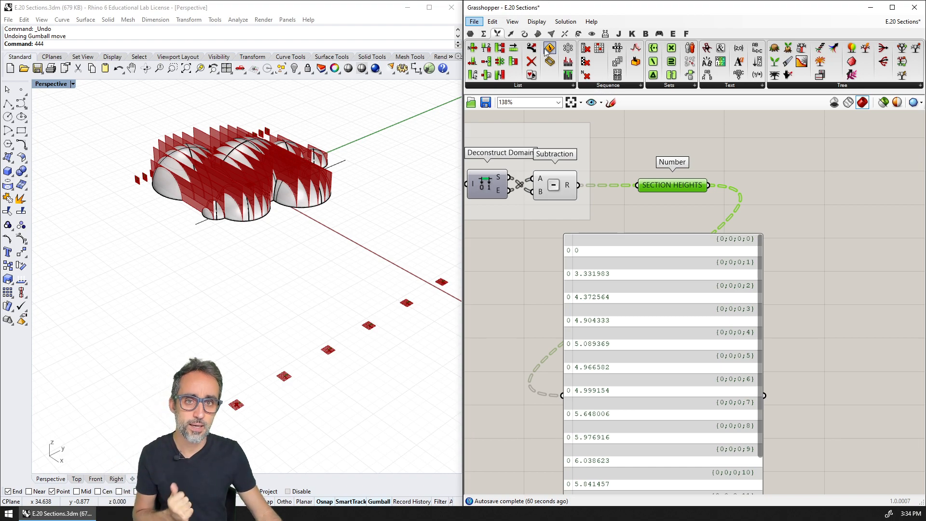
pyautogui.click(484, 35)
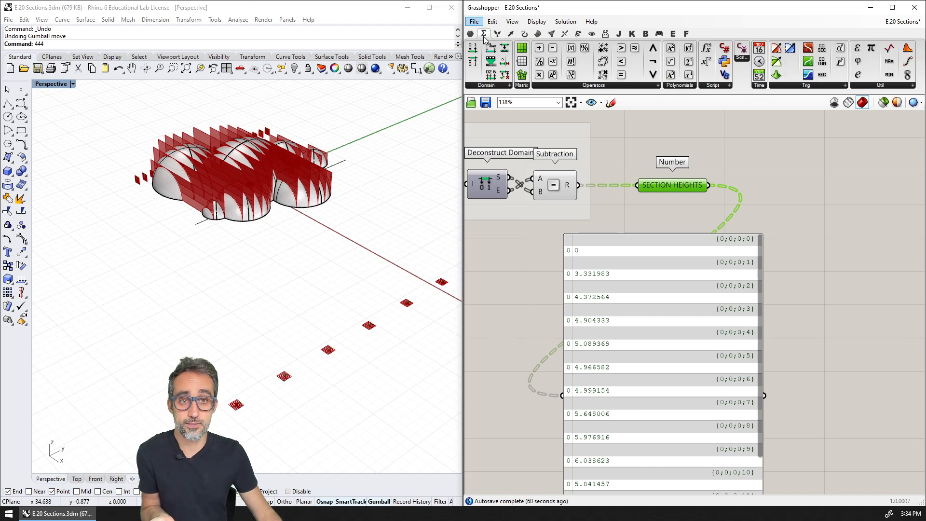
pyautogui.click(598, 86)
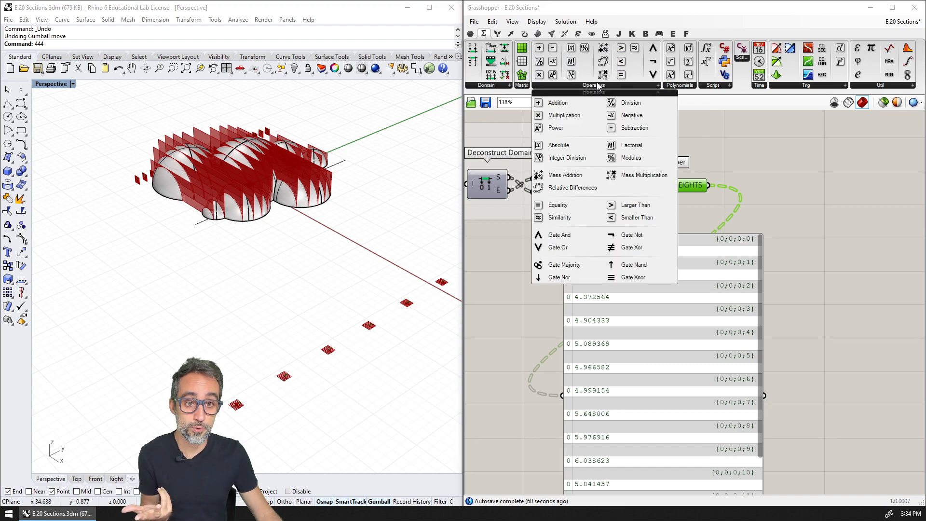
pyautogui.click(565, 174)
pyautogui.click(823, 184)
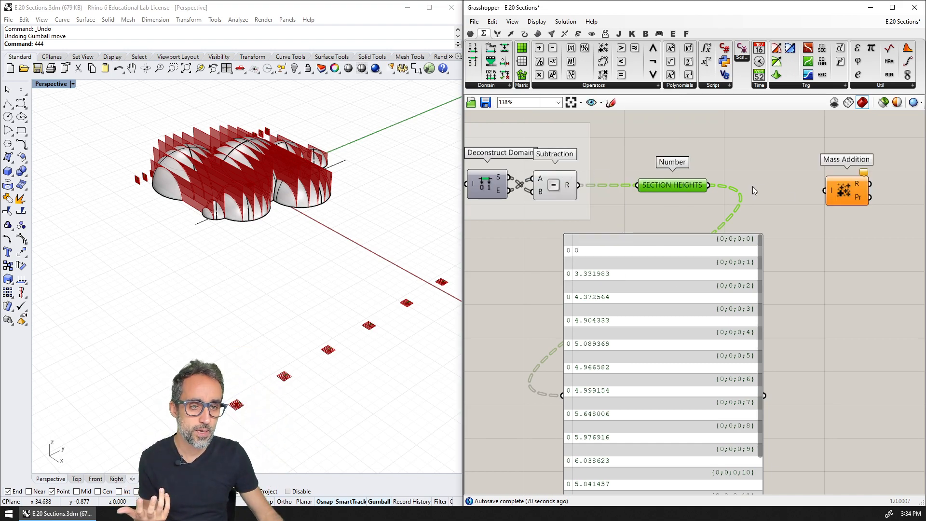
pyautogui.moveTo(708, 185); pyautogui.dragTo(824, 190)
pyautogui.moveTo(842, 193); pyautogui.dragTo(827, 188)
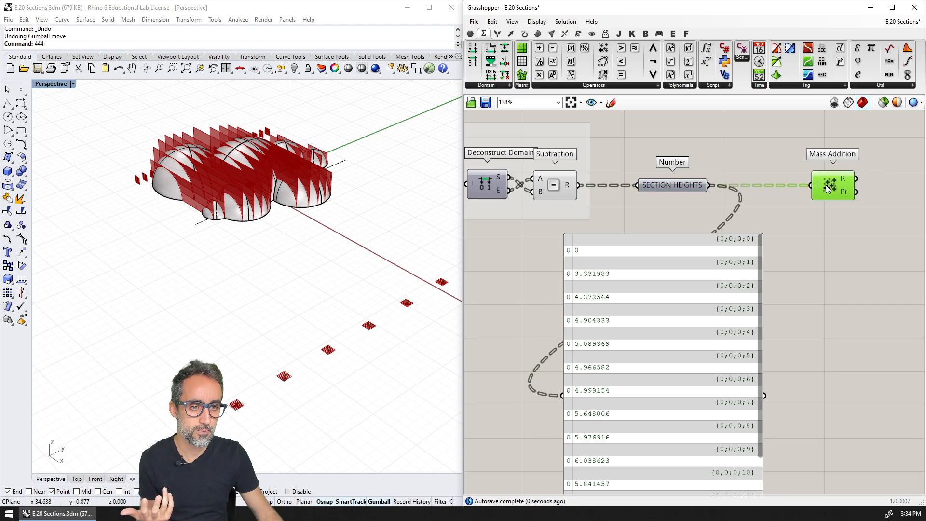
# - Duplicate the section heights panel, place the copy beside it and connect the Mass Addition result to the copy
pyautogui.moveTo(767, 247); pyautogui.dragTo(702, 223, button='right')
pyautogui.scroll(-1, 646, 265)
pyautogui.click(642, 261)
pyautogui.hotkey('ctrl', 'c')
pyautogui.hotkey('ctrl', 'v')
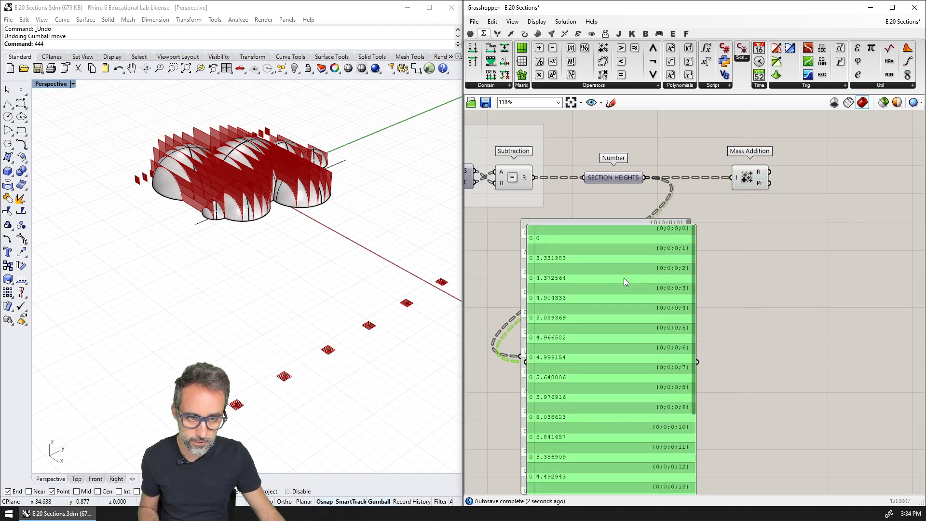
pyautogui.moveTo(623, 277); pyautogui.dragTo(795, 269)
pyautogui.moveTo(769, 172); pyautogui.dragTo(702, 352)
pyautogui.moveTo(779, 287); pyautogui.dragTo(757, 260, button='right')
pyautogui.click(807, 160)
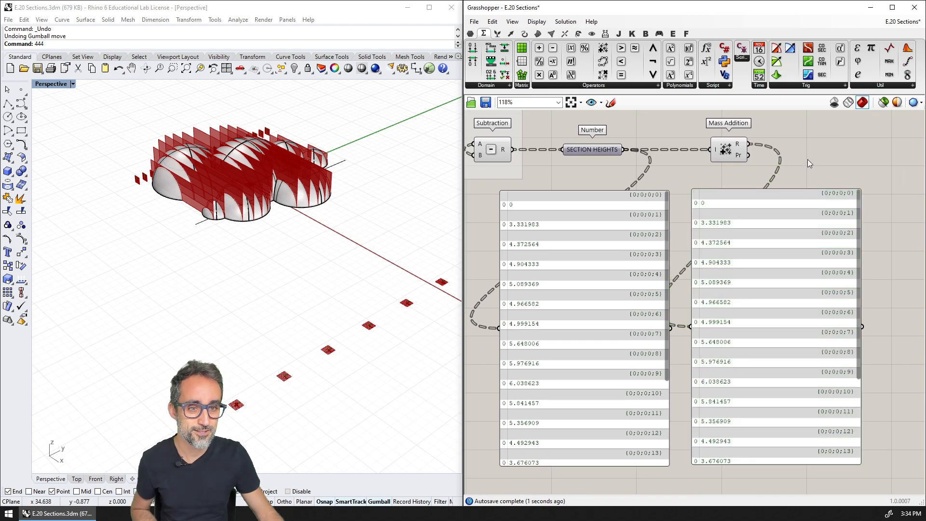
# - Add a Flatten Tree component between SECTION HEIGHTS and Mass Addition, and connect the section heights to it
pyautogui.scroll(1, 767, 178)
pyautogui.moveTo(741, 193); pyautogui.dragTo(762, 189, button='right')
pyautogui.scroll(-1, 762, 189)
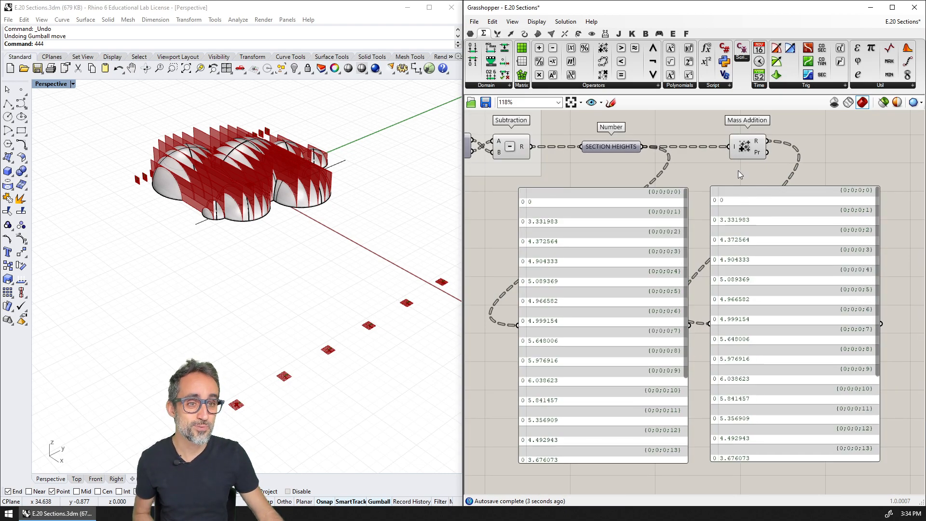
pyautogui.click(744, 147)
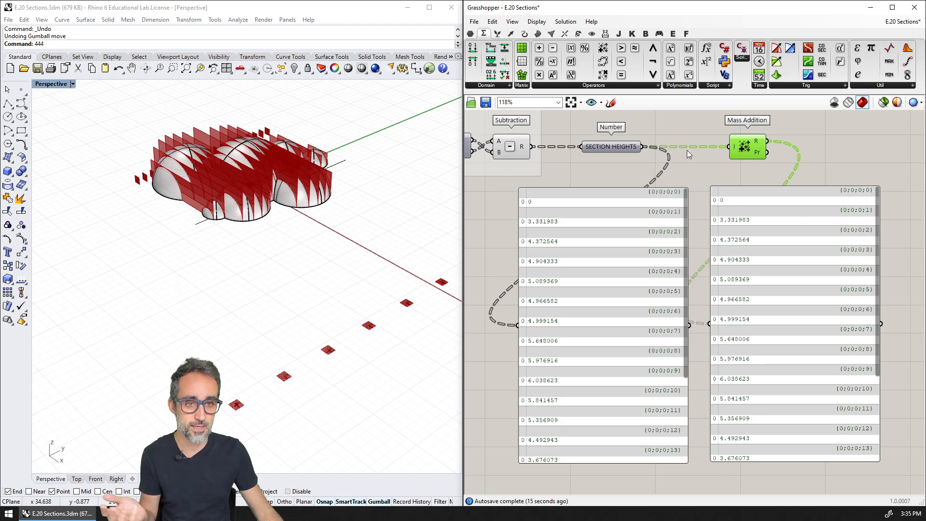
pyautogui.doubleClick(686, 123)
pyautogui.write('flatten')
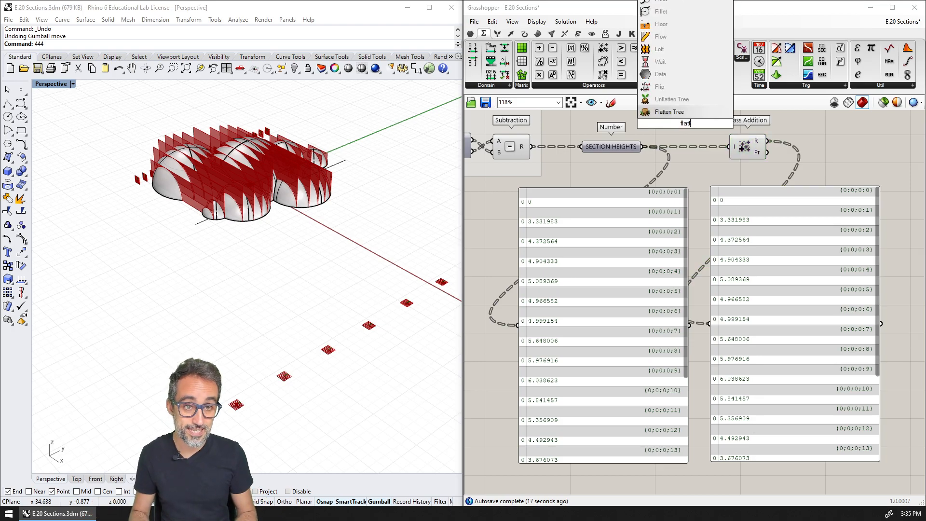
pyautogui.press('Return')
pyautogui.moveTo(694, 139); pyautogui.dragTo(708, 157)
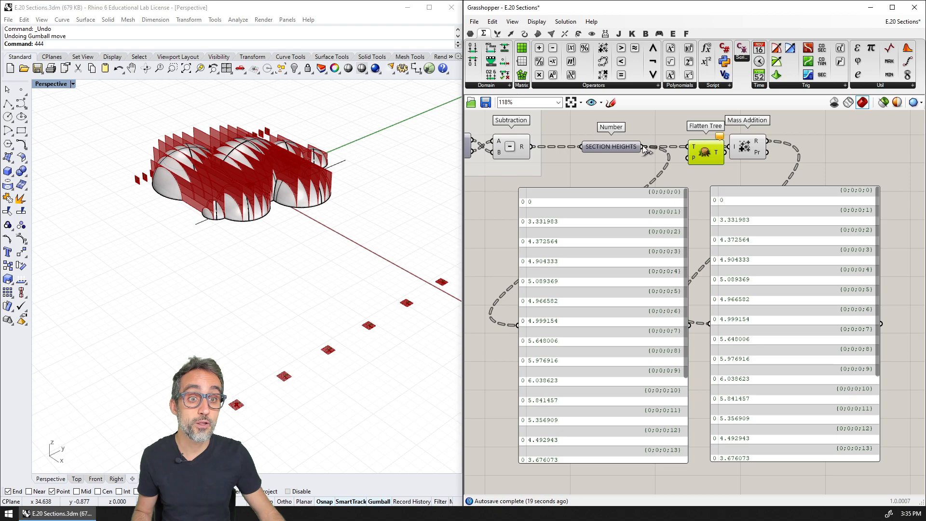
pyautogui.moveTo(644, 146); pyautogui.dragTo(687, 146)
pyautogui.moveTo(755, 154); pyautogui.dragTo(801, 154)
# - Connect the Flatten Tree output to the section heights panel and to the Mass Addition input
pyautogui.moveTo(724, 153); pyautogui.dragTo(518, 324)
pyautogui.scroll(1, 619, 208)
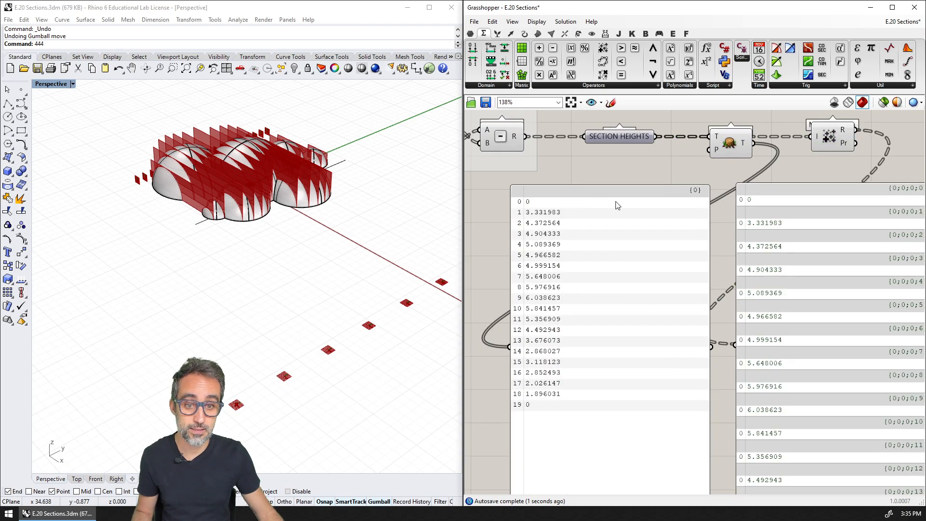
pyautogui.moveTo(759, 157); pyautogui.dragTo(732, 157, button='right')
pyautogui.moveTo(728, 142); pyautogui.dragTo(813, 145)
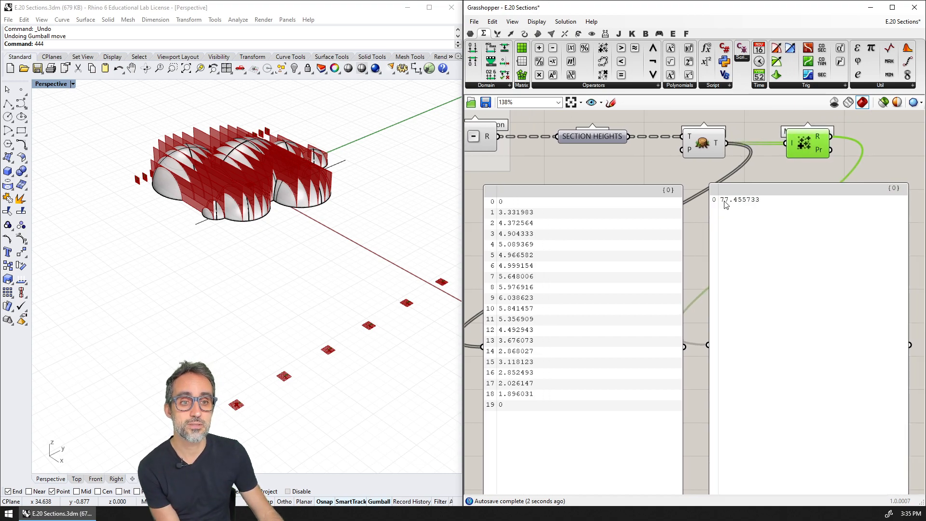
pyautogui.moveTo(757, 170); pyautogui.dragTo(763, 183, button='right')
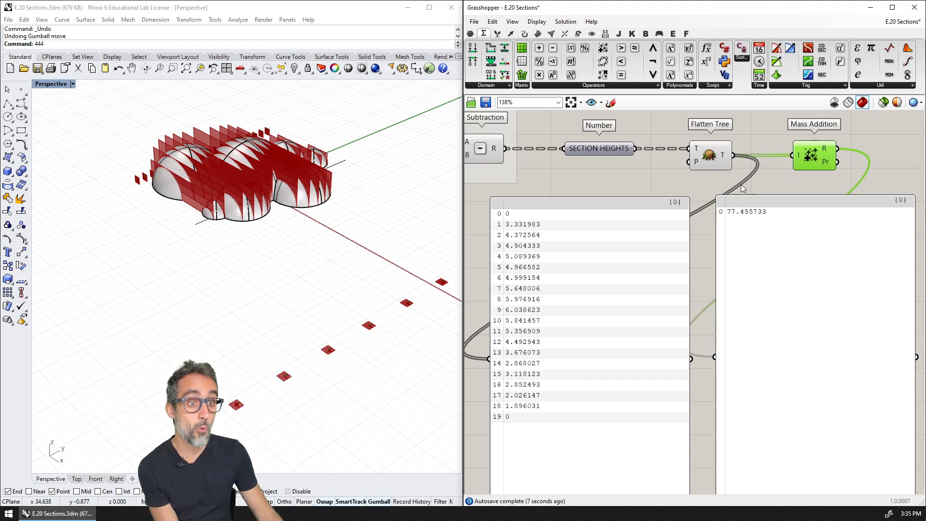
pyautogui.click(791, 178)
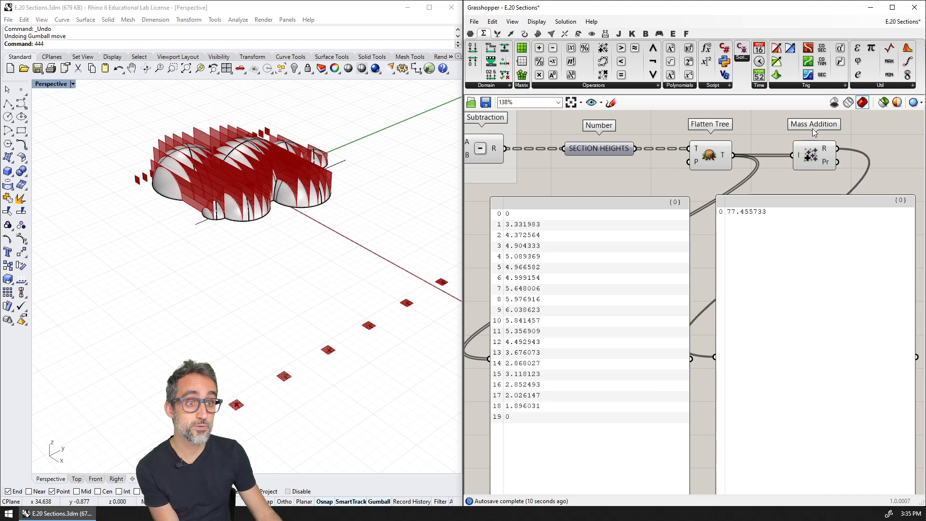
# - Connect the Partial Results output of Mass Addition to the second panel in place of the total
pyautogui.moveTo(827, 165)
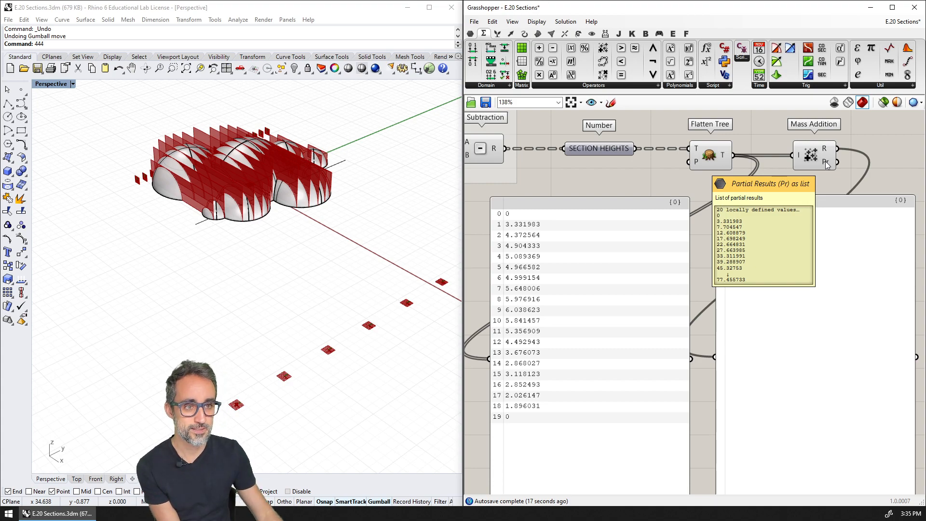
pyautogui.moveTo(837, 162); pyautogui.dragTo(715, 358)
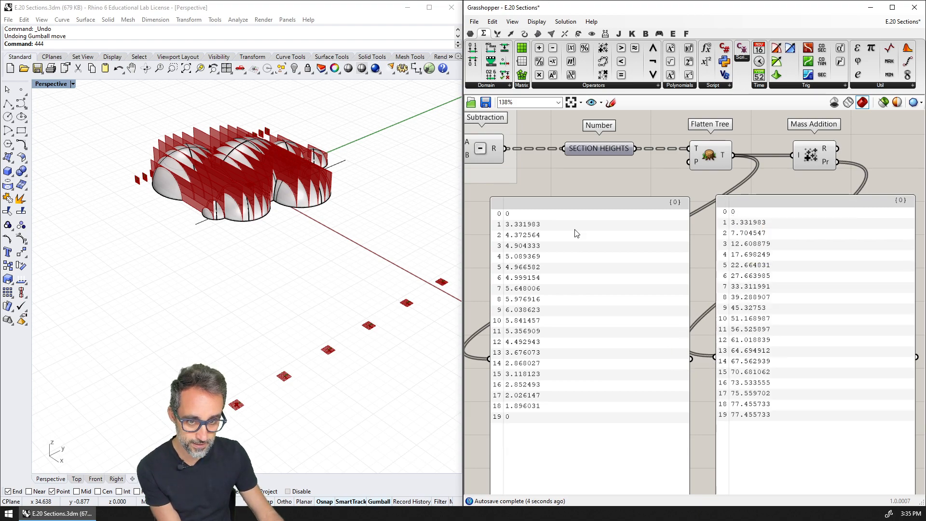
pyautogui.scroll(2, 517, 240)
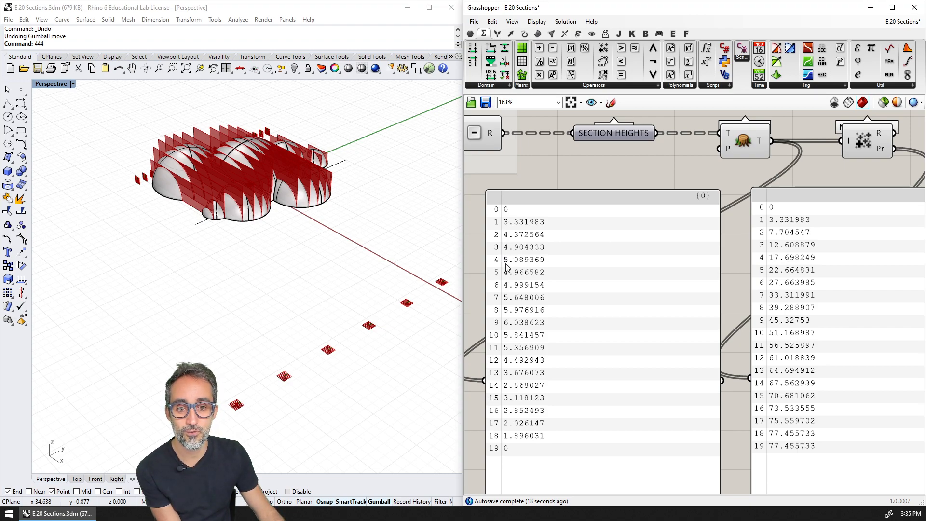
pyautogui.scroll(-2, 782, 275)
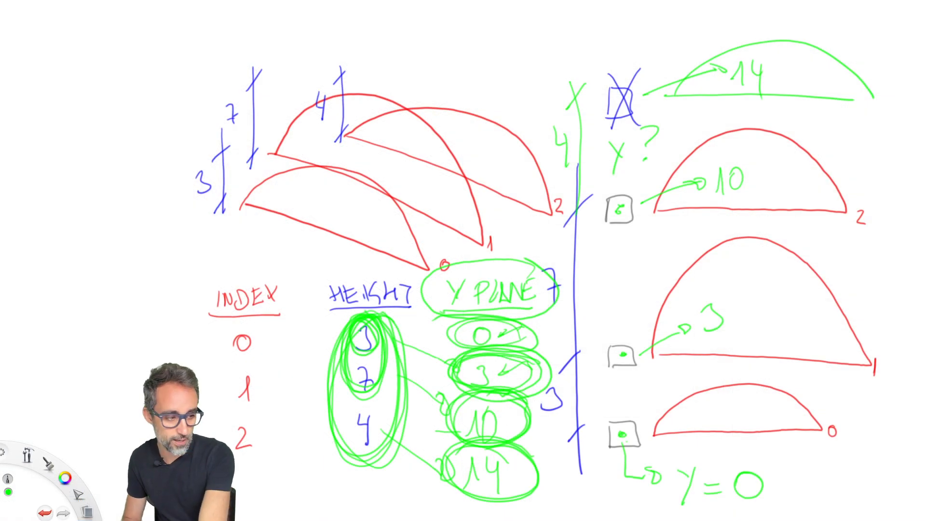
# - Examine the partial results list next to the section heights, comparing it with the hand-drawn Y plane table
pyautogui.moveTo(547, 343)
pyautogui.mouseDown()
pyautogui.moveTo(461, 358)
pyautogui.moveTo(559, 487)
pyautogui.moveTo(548, 356)
pyautogui.mouseUp()
pyautogui.moveTo(547, 356)
pyautogui.mouseDown()
pyautogui.moveTo(531, 506)
pyautogui.moveTo(549, 362)
pyautogui.mouseUp()
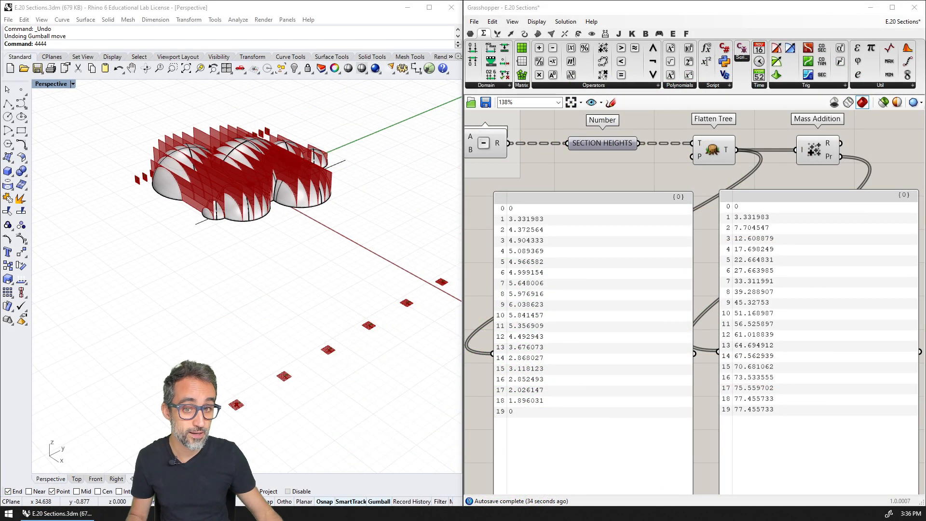
pyautogui.rightClick(817, 279)
pyautogui.scroll(2, 767, 258)
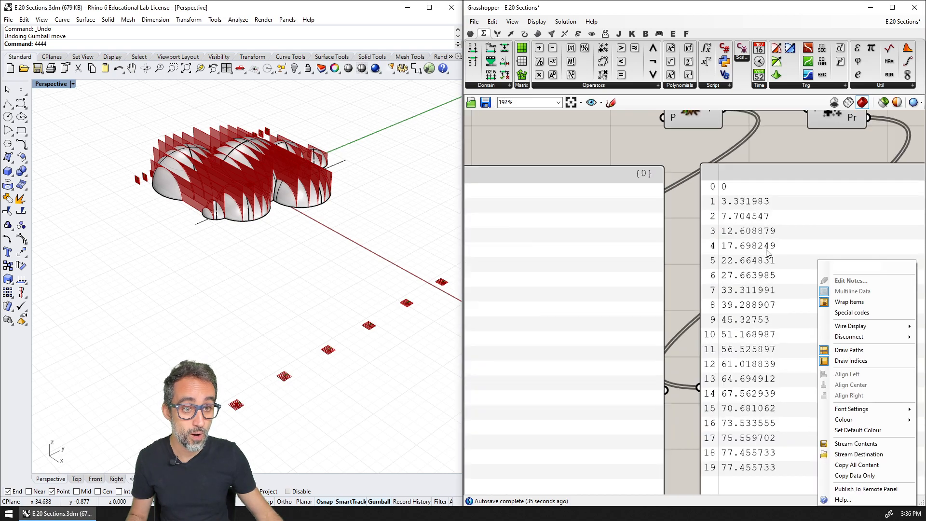
pyautogui.click(737, 179)
pyautogui.moveTo(736, 164); pyautogui.dragTo(719, 189, button='right')
pyautogui.click(639, 204)
pyautogui.scroll(-1, 593, 193)
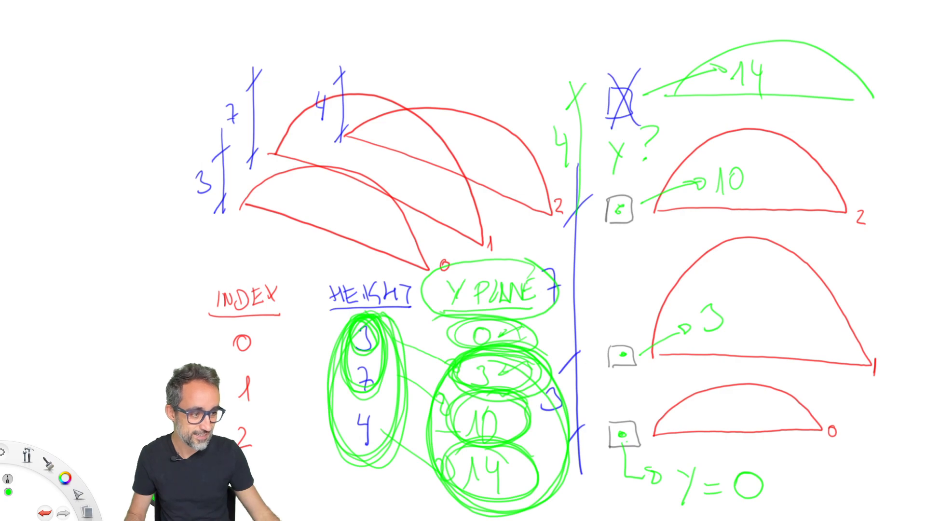
pyautogui.moveTo(511, 350)
pyautogui.mouseDown()
pyautogui.moveTo(449, 443)
pyautogui.moveTo(564, 367)
pyautogui.moveTo(535, 494)
pyautogui.moveTo(534, 356)
pyautogui.moveTo(482, 352)
pyautogui.moveTo(473, 518)
pyautogui.mouseUp()
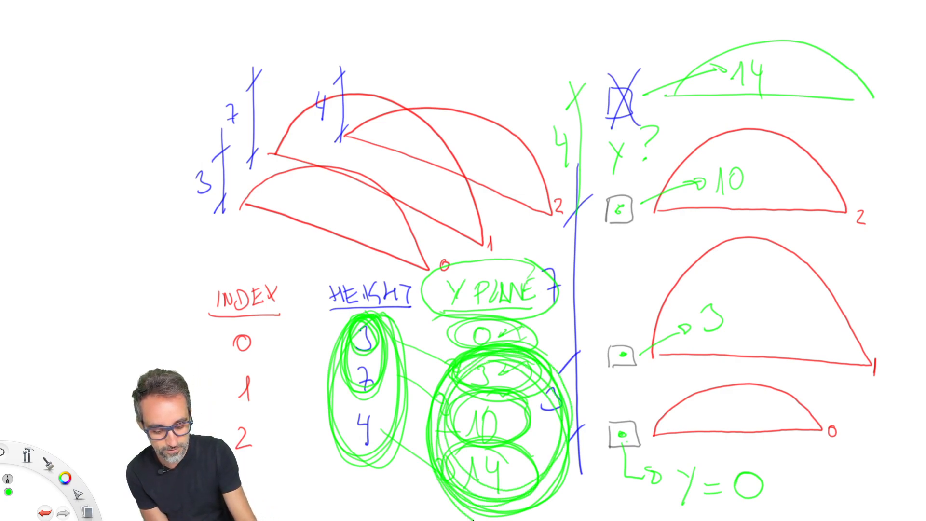
pyautogui.hotkey('ctrl', 'z')
pyautogui.hotkey('ctrl', 'z')
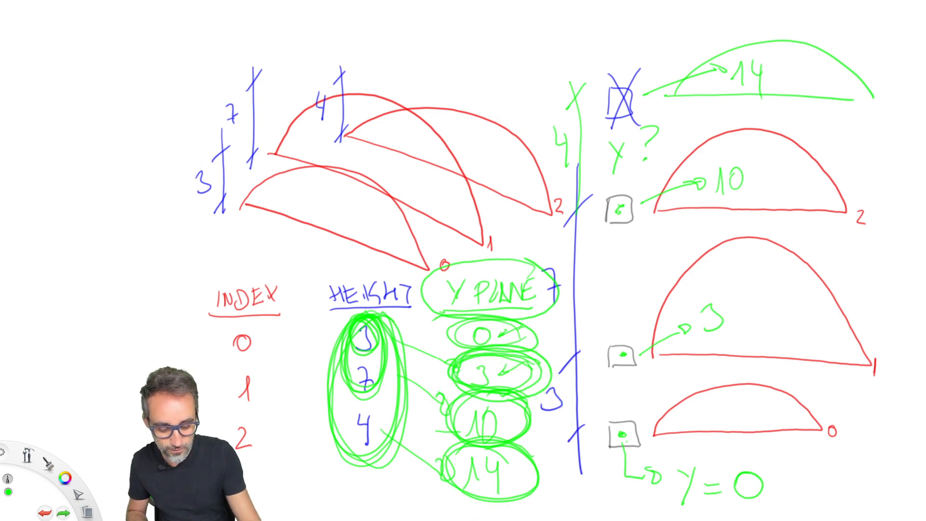
pyautogui.moveTo(581, 288); pyautogui.dragTo(544, 329)
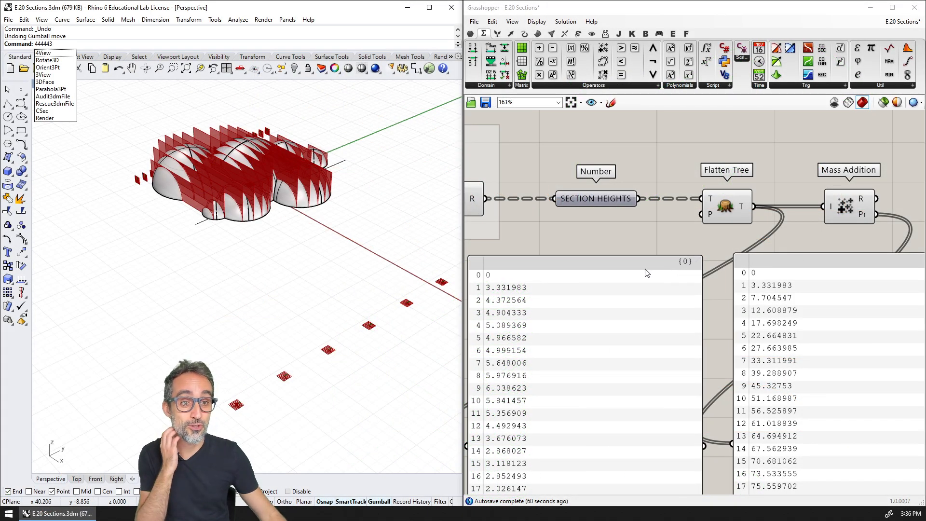
# - Move the section heights panel and the partial results panel together well below the component row
pyautogui.scroll(-3, 682, 225)
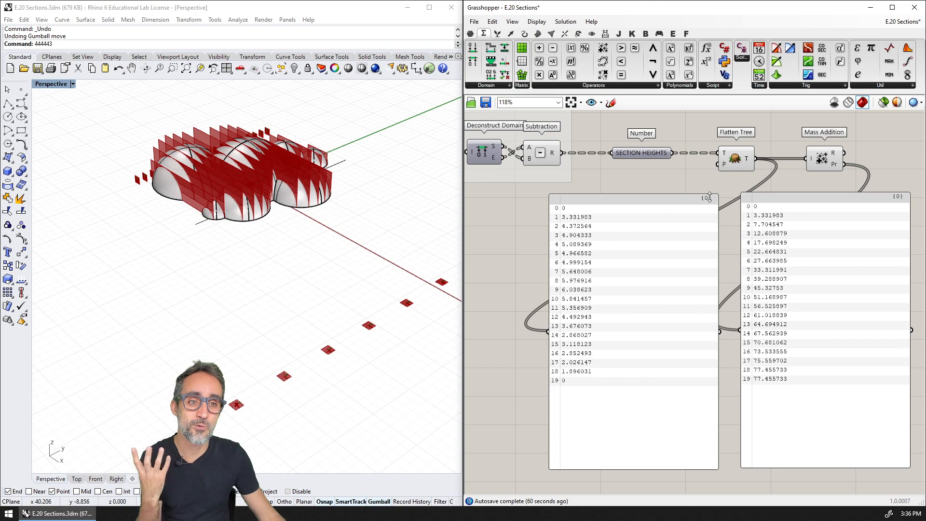
pyautogui.moveTo(782, 185); pyautogui.dragTo(700, 274)
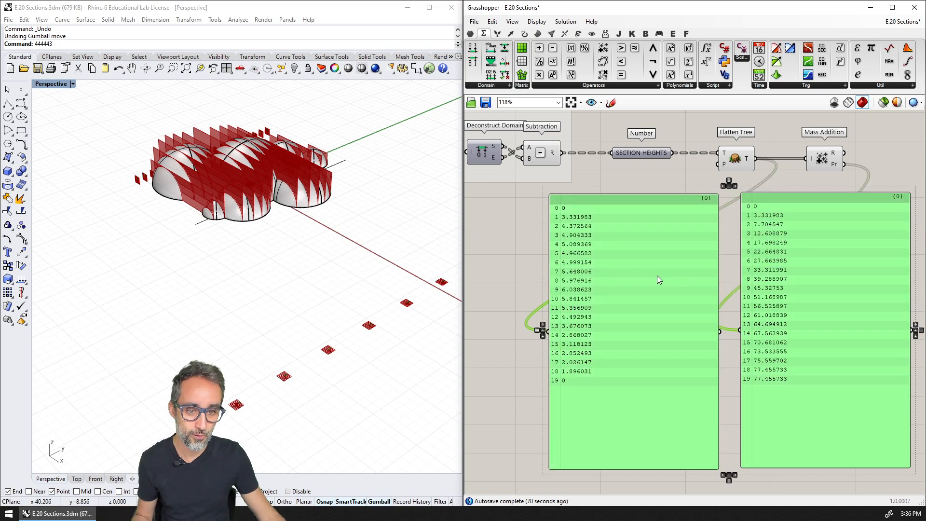
pyautogui.click(759, 184)
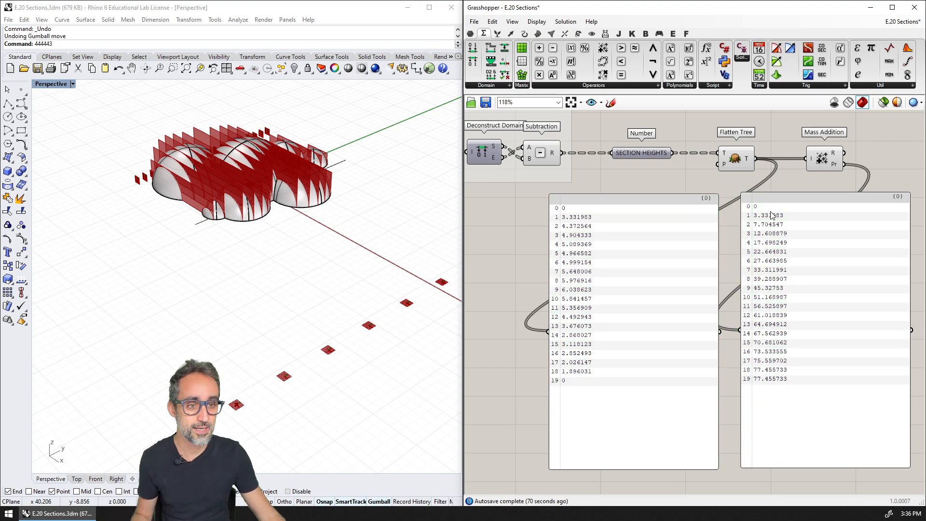
pyautogui.scroll(2, 770, 218)
pyautogui.scroll(-1, 746, 185)
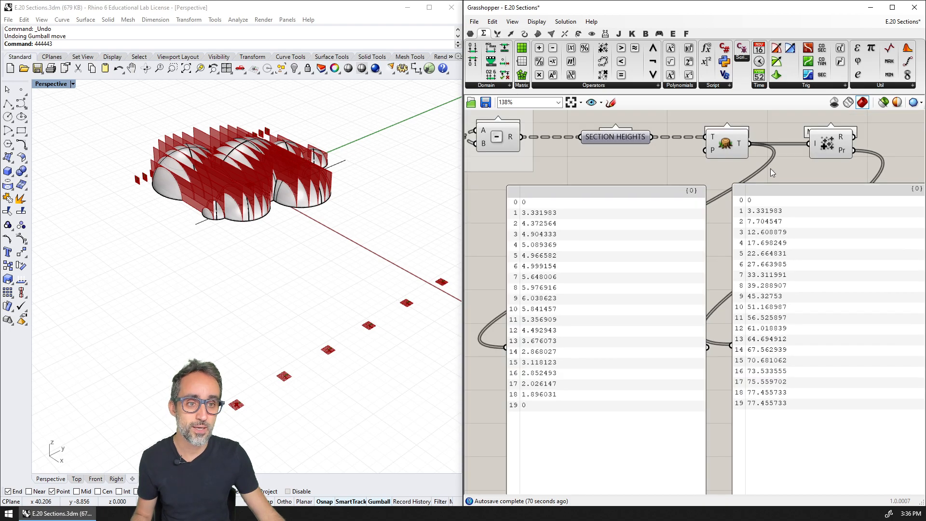
pyautogui.moveTo(772, 169); pyautogui.dragTo(666, 235)
pyautogui.moveTo(668, 231); pyautogui.dragTo(665, 441)
pyautogui.scroll(-3, 721, 278)
pyautogui.moveTo(721, 277); pyautogui.dragTo(727, 236, button='right')
pyautogui.scroll(-1, 736, 214)
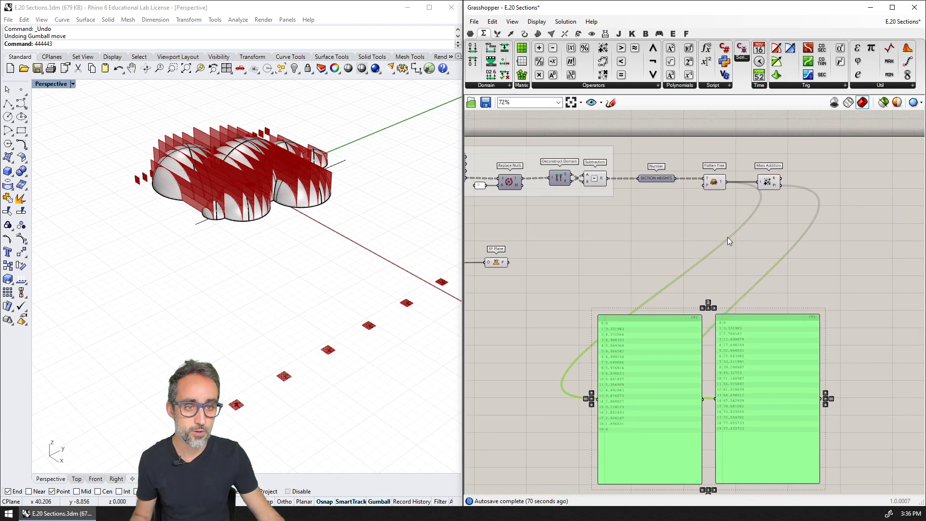
# - Add a Unit Y component after Mass Addition and connect the Partial Results output to its factor input
pyautogui.scroll(2, 729, 235)
pyautogui.scroll(2, 762, 222)
pyautogui.moveTo(798, 216); pyautogui.dragTo(712, 222, button='right')
pyautogui.scroll(-1, 758, 222)
pyautogui.click(742, 216)
pyautogui.doubleClick(727, 208)
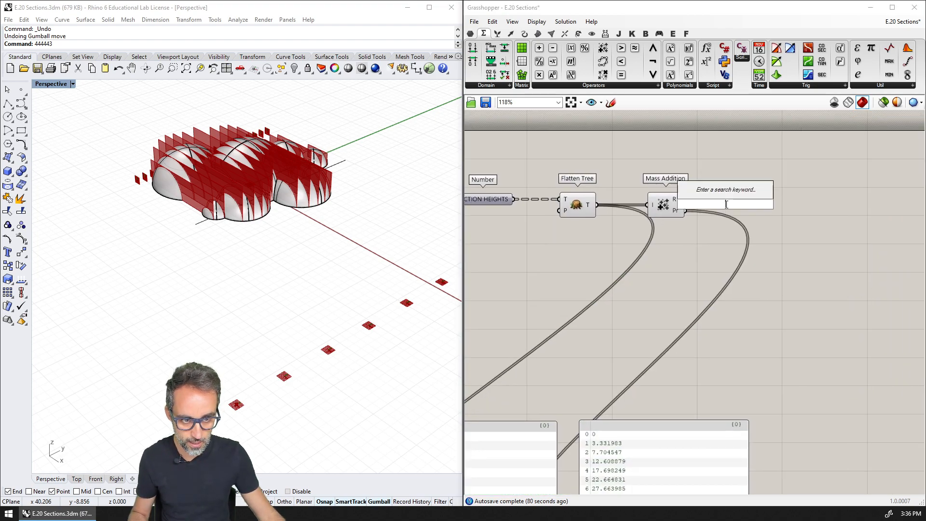
pyautogui.write('unit y')
pyautogui.press('Return')
pyautogui.moveTo(686, 210); pyautogui.dragTo(723, 213)
# - Add a Move component after Unit Y and bring the XY Plane component close to it
pyautogui.click(772, 212)
pyautogui.doubleClick(772, 212)
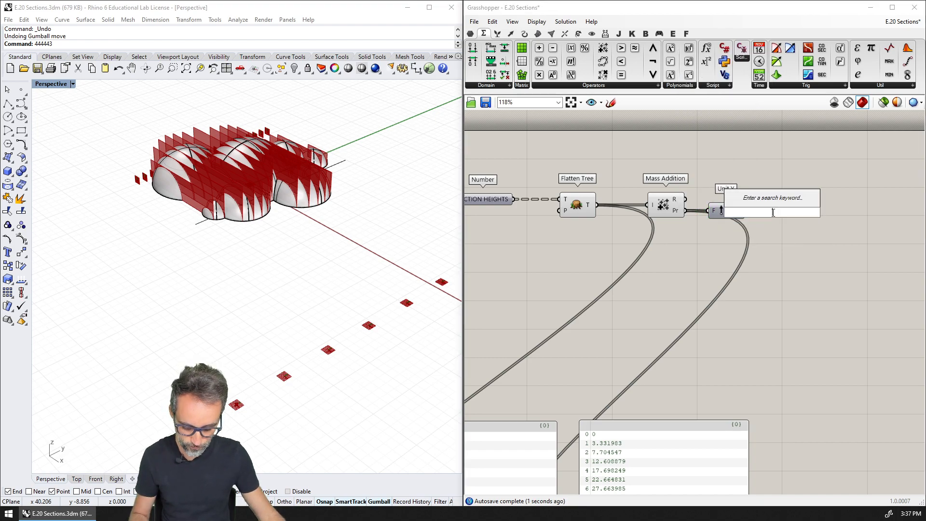
pyautogui.write('mo')
pyautogui.click(748, 200)
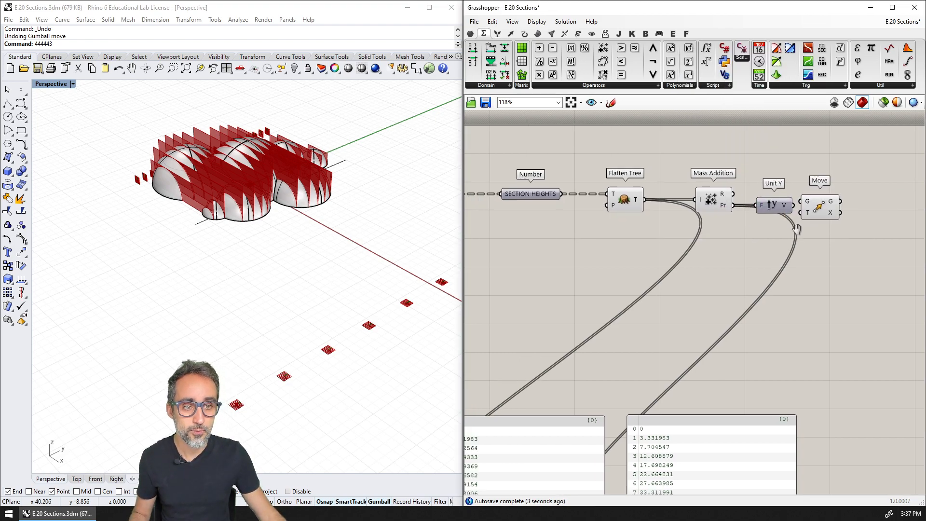
pyautogui.scroll(-3, 573, 259)
pyautogui.moveTo(549, 277); pyautogui.dragTo(722, 256)
pyautogui.scroll(-1, 723, 262)
# - Turn off the preview of the Move and Graft Tree components that generate the earlier evenly spaced planes
pyautogui.moveTo(625, 277); pyautogui.dragTo(422, 306, button='right')
pyautogui.scroll(2, 616, 291)
pyautogui.click(599, 288)
pyautogui.hotkey('ctrl', 'q')
pyautogui.click(476, 287)
pyautogui.hotkey('ctrl', 'q')
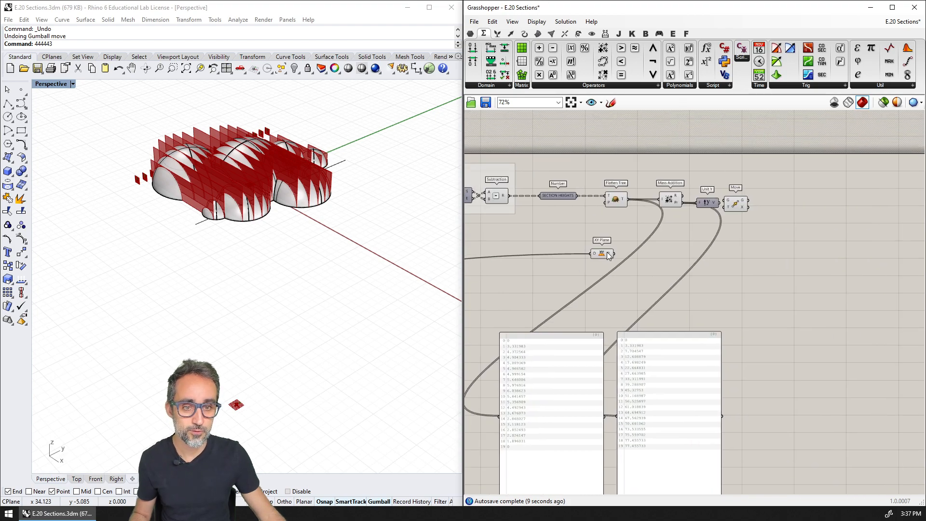
# - Connect XY Plane to the geometry input of Move and Unit Y to its translation input
pyautogui.click(606, 252)
pyautogui.moveTo(633, 236); pyautogui.dragTo(580, 246, button='right')
pyautogui.moveTo(581, 247); pyautogui.dragTo(680, 250)
# - Examine the spacing of the moved planes in the Perspective and Top views
pyautogui.keyDown('shift'); pyautogui.moveTo(362, 316); pyautogui.dragTo(331, 270, button='right'); pyautogui.keyUp('shift')
pyautogui.scroll(-4, 269, 280)
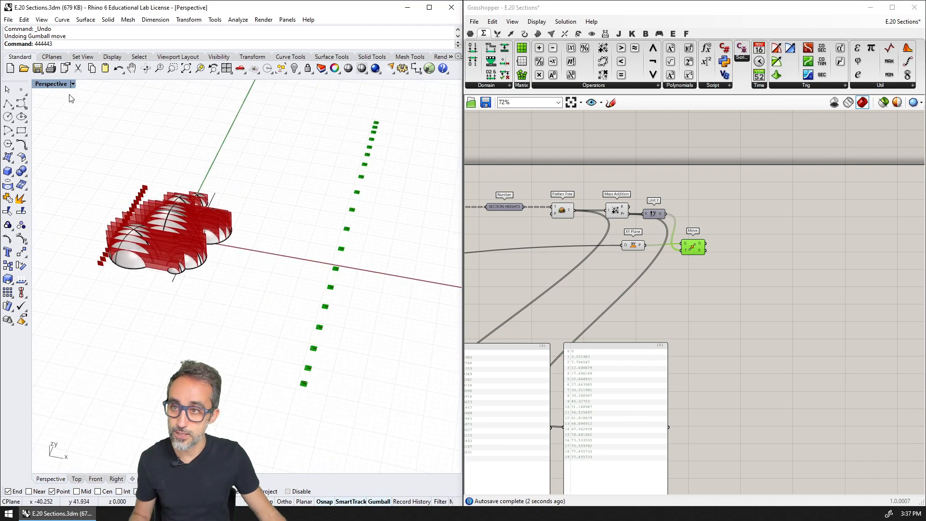
pyautogui.doubleClick(60, 85)
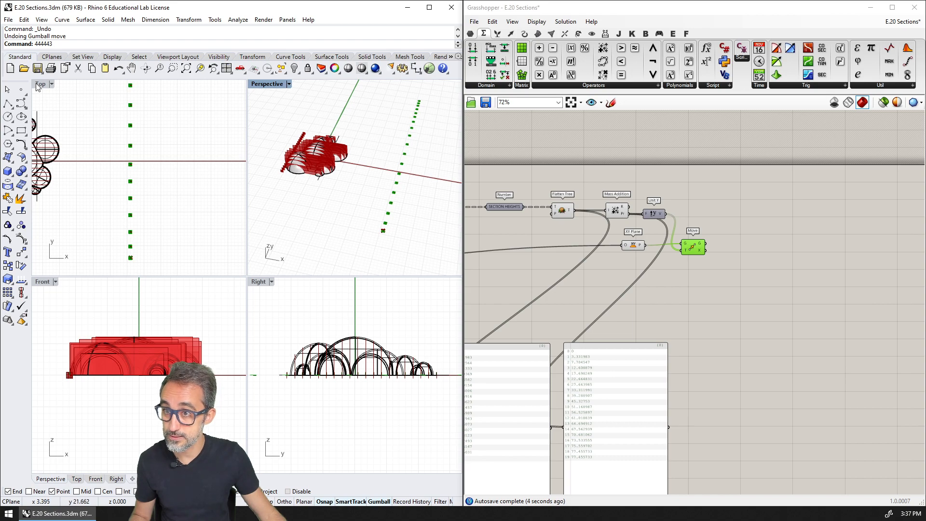
pyautogui.doubleClick(40, 84)
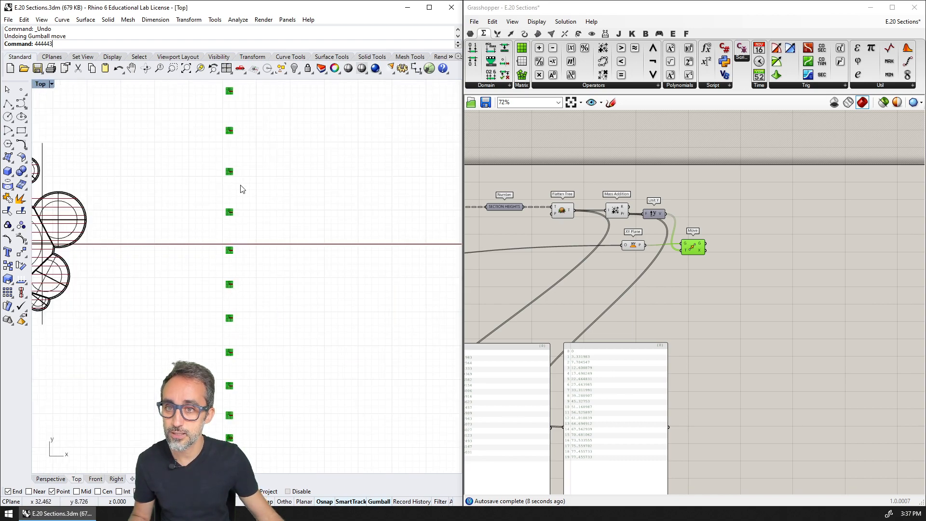
pyautogui.moveTo(237, 138); pyautogui.dragTo(254, 394, button='right')
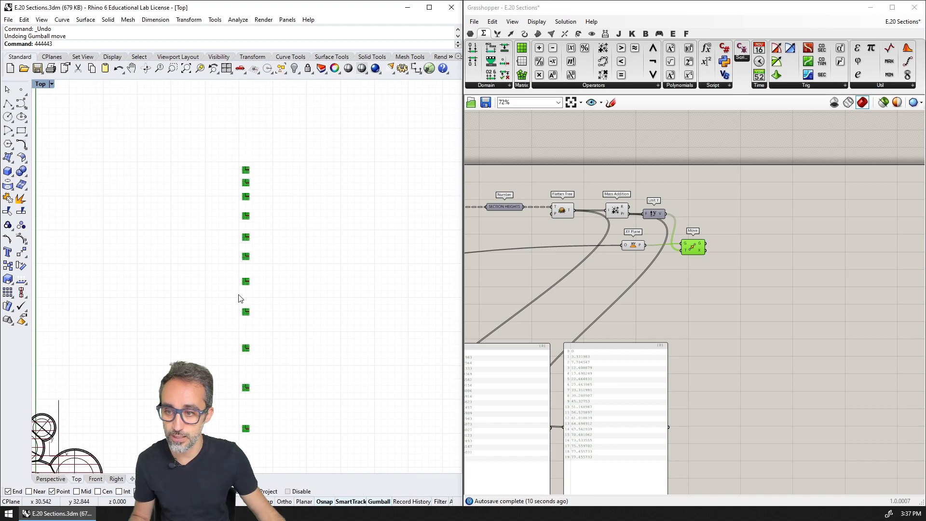
pyautogui.moveTo(204, 363); pyautogui.dragTo(352, 111, button='right')
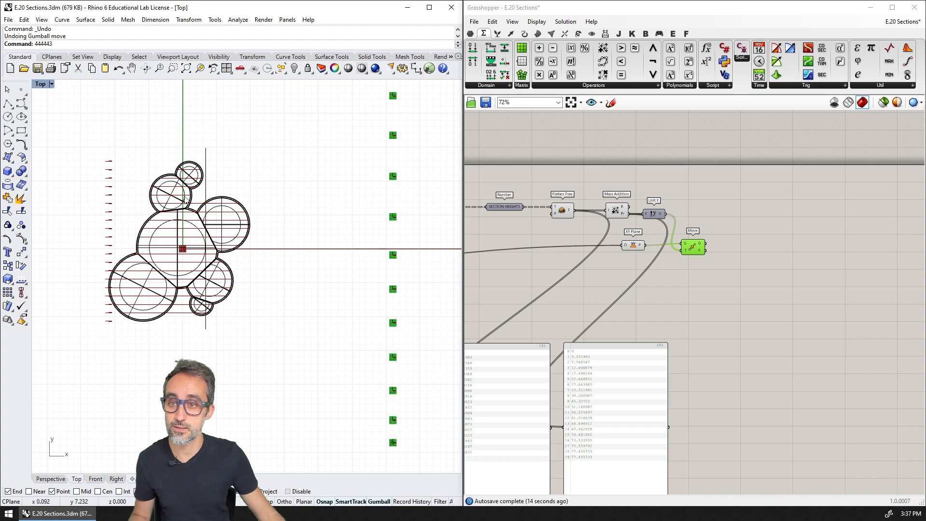
pyautogui.scroll(-3, 294, 223)
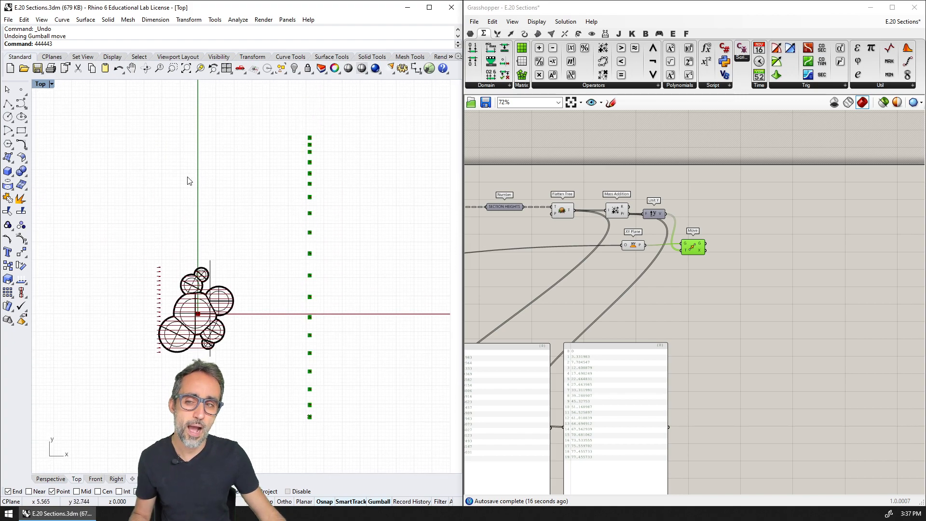
pyautogui.doubleClick(47, 89)
pyautogui.doubleClick(272, 87)
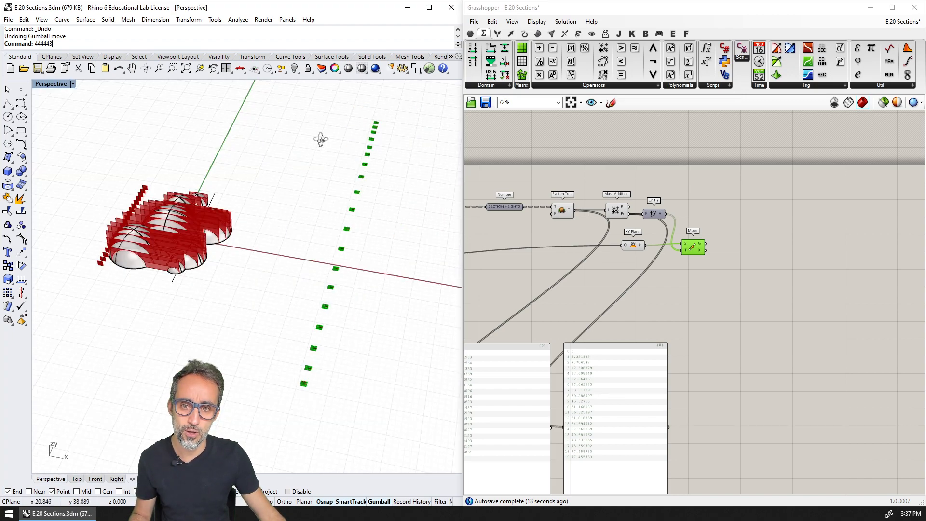
pyautogui.keyDown('shift'); pyautogui.moveTo(332, 153); pyautogui.dragTo(287, 142, button='right'); pyautogui.keyUp('shift')
# - Add an Orient component beside the Brep | Plane intersection component
pyautogui.moveTo(688, 312); pyautogui.dragTo(713, 276, button='right')
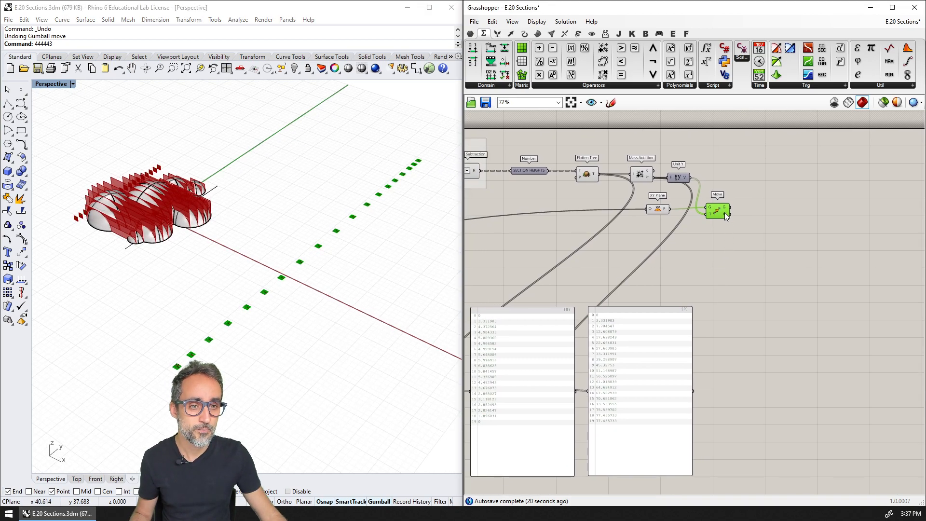
pyautogui.moveTo(525, 259); pyautogui.dragTo(688, 270, button='right')
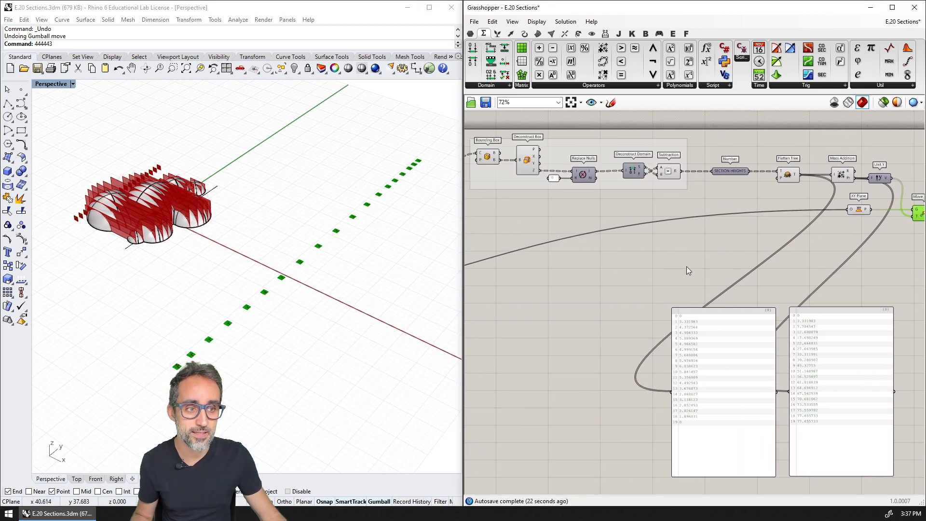
pyautogui.moveTo(626, 272); pyautogui.dragTo(492, 276, button='right')
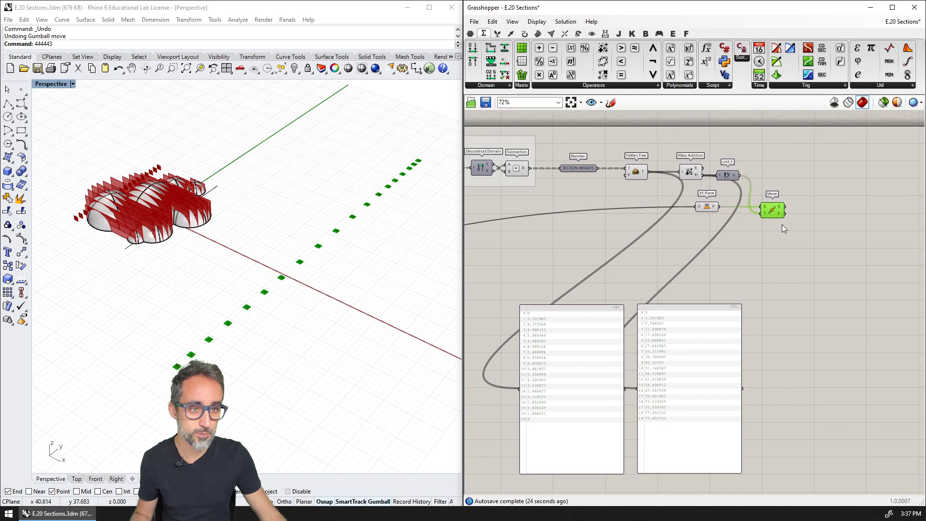
pyautogui.scroll(3, 770, 212)
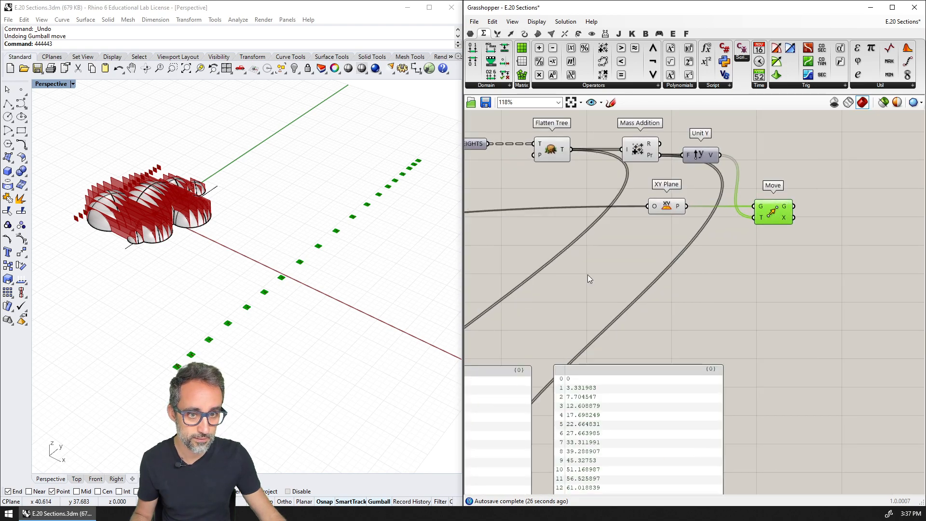
pyautogui.scroll(-4, 587, 273)
pyautogui.scroll(2, 674, 271)
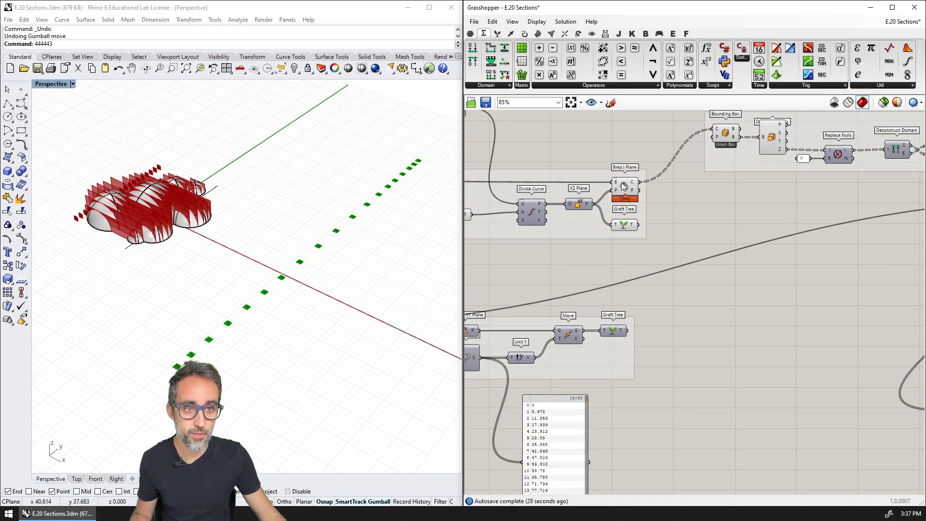
pyautogui.click(623, 186)
pyautogui.doubleClick(701, 210)
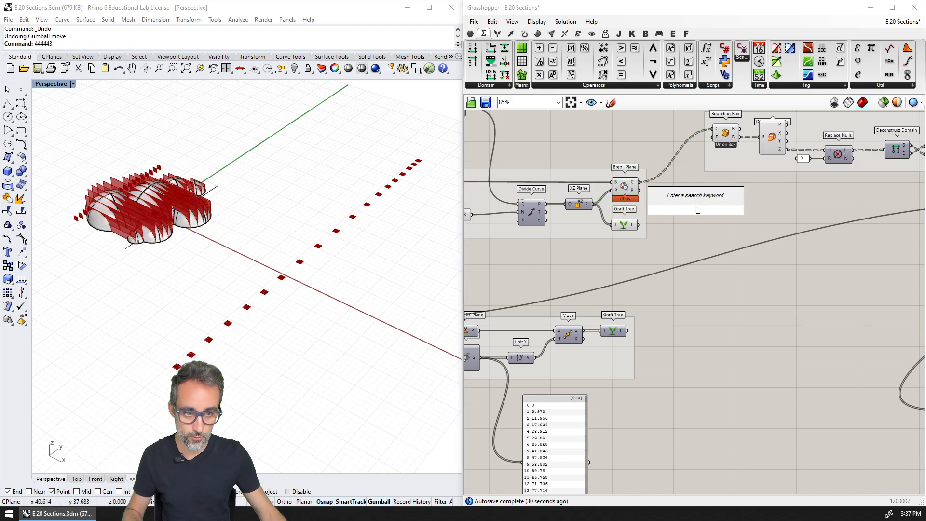
pyautogui.write('orient')
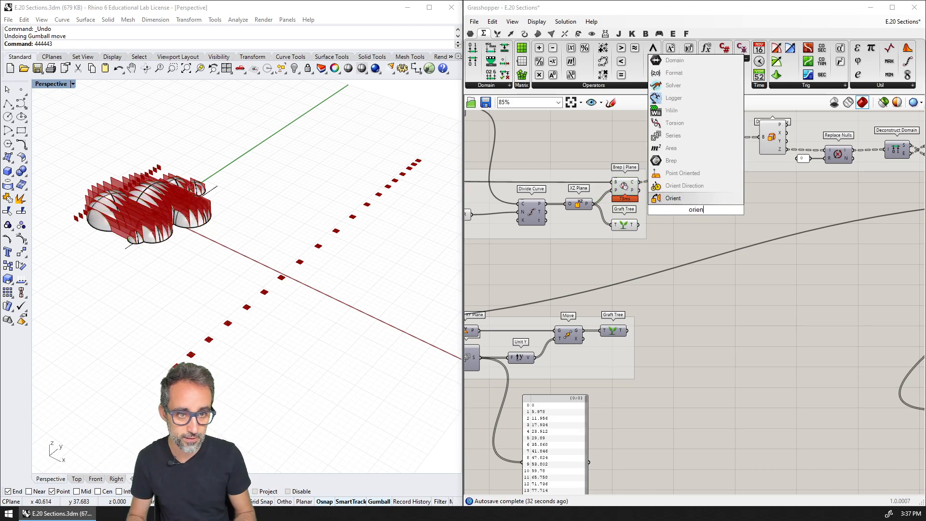
pyautogui.press('Return')
# - Connect the Brep | Plane section curves to Orient's geometry input and the grafted XZ planes to its A input
pyautogui.scroll(3, 698, 214)
pyautogui.moveTo(618, 171); pyautogui.dragTo(677, 199)
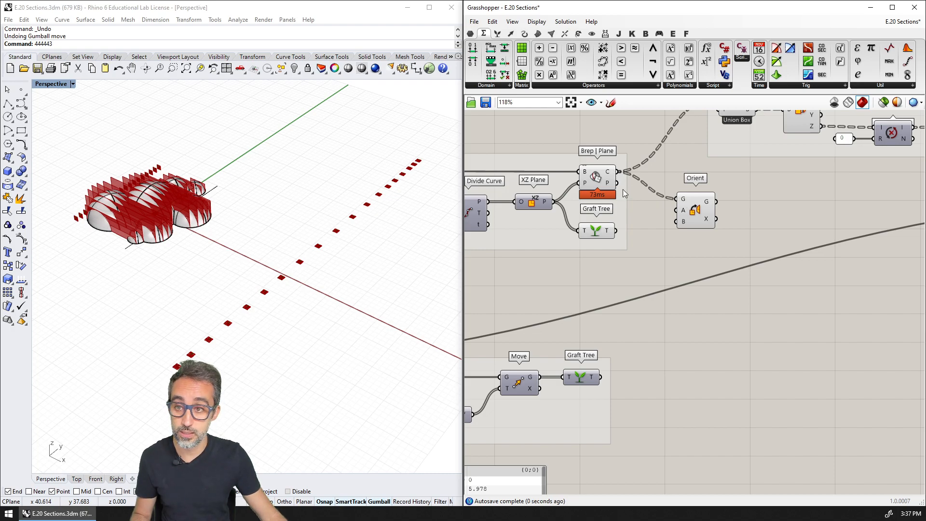
pyautogui.click(604, 182)
pyautogui.click(638, 240)
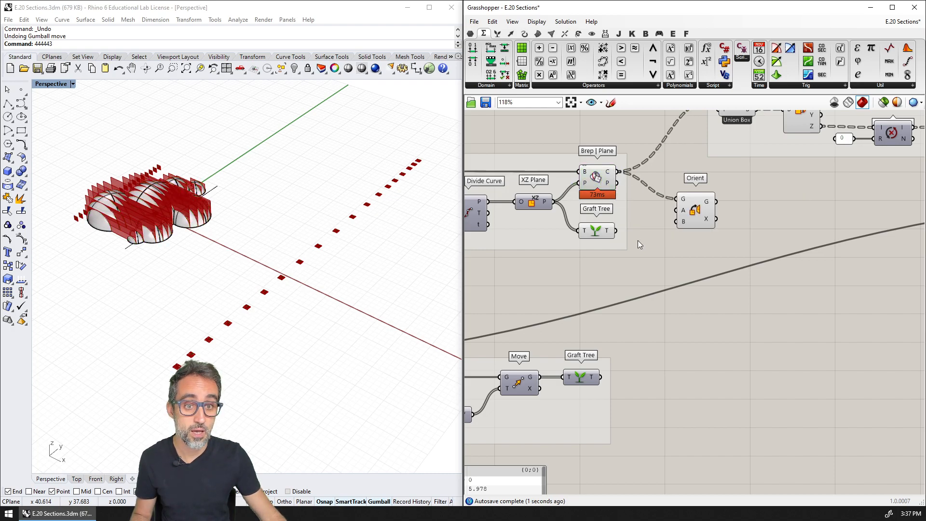
pyautogui.click(602, 231)
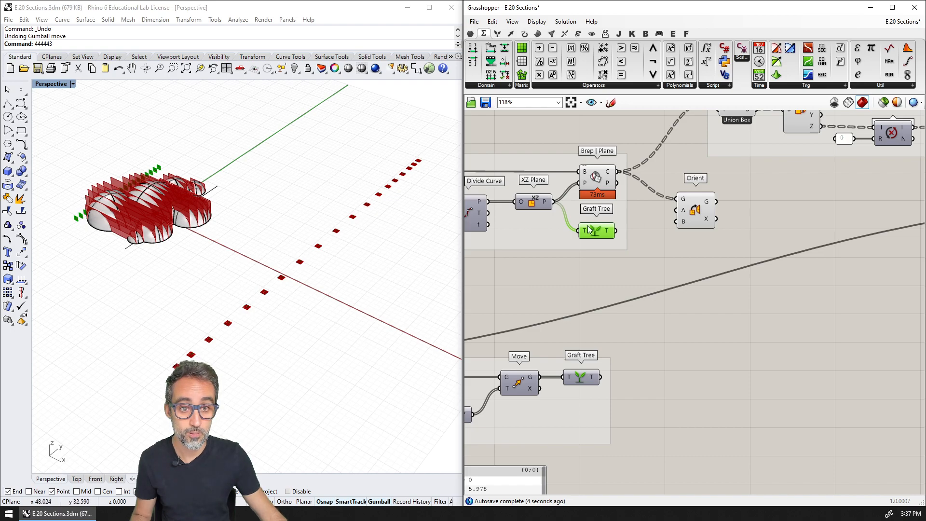
pyautogui.moveTo(617, 230); pyautogui.dragTo(677, 210)
# - Move the Orient component beside the new Move component and connect the moved planes to its B input
pyautogui.scroll(-3, 560, 267)
pyautogui.moveTo(550, 259); pyautogui.dragTo(866, 270)
pyautogui.moveTo(863, 266); pyautogui.dragTo(619, 272, button='right')
pyautogui.moveTo(619, 272); pyautogui.dragTo(813, 280)
pyautogui.scroll(2, 814, 284)
pyautogui.moveTo(782, 240); pyautogui.dragTo(807, 295)
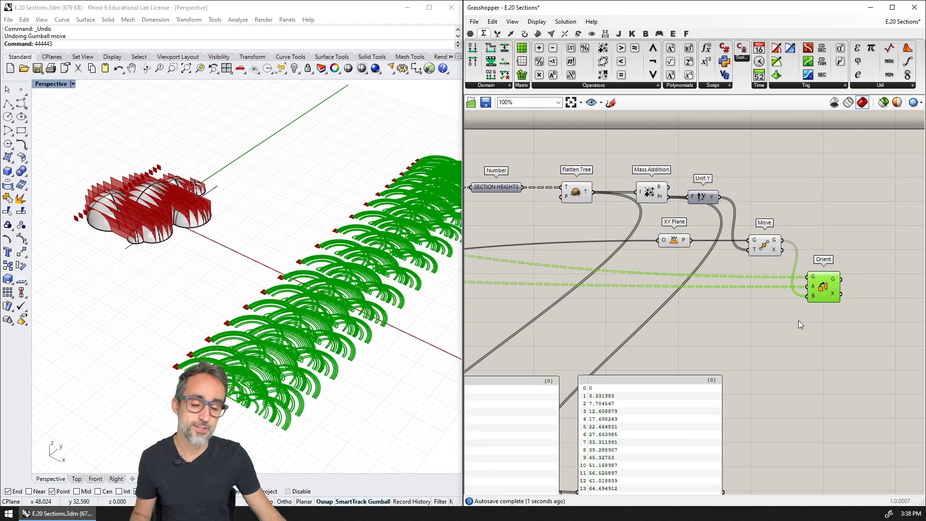
# - Examine the oriented section curves in the viewport and trace the data wires feeding the Orient component
pyautogui.moveTo(800, 324); pyautogui.dragTo(727, 311, button='right')
pyautogui.moveTo(335, 308); pyautogui.dragTo(326, 247, button='right')
pyautogui.moveTo(773, 244); pyautogui.dragTo(742, 270, button='right')
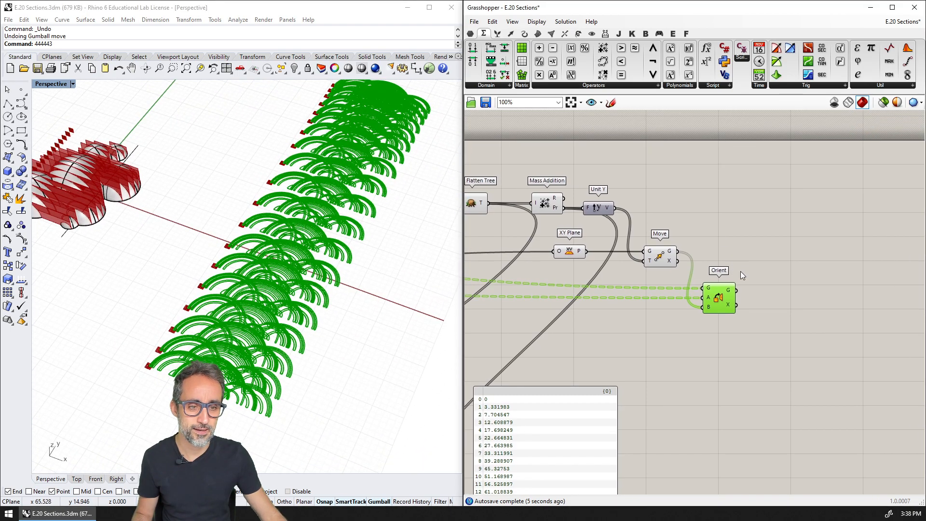
pyautogui.click(519, 308)
pyautogui.moveTo(519, 308); pyautogui.dragTo(850, 298, button='right')
pyautogui.moveTo(563, 319); pyautogui.dragTo(681, 285, button='right')
pyautogui.scroll(-2, 680, 284)
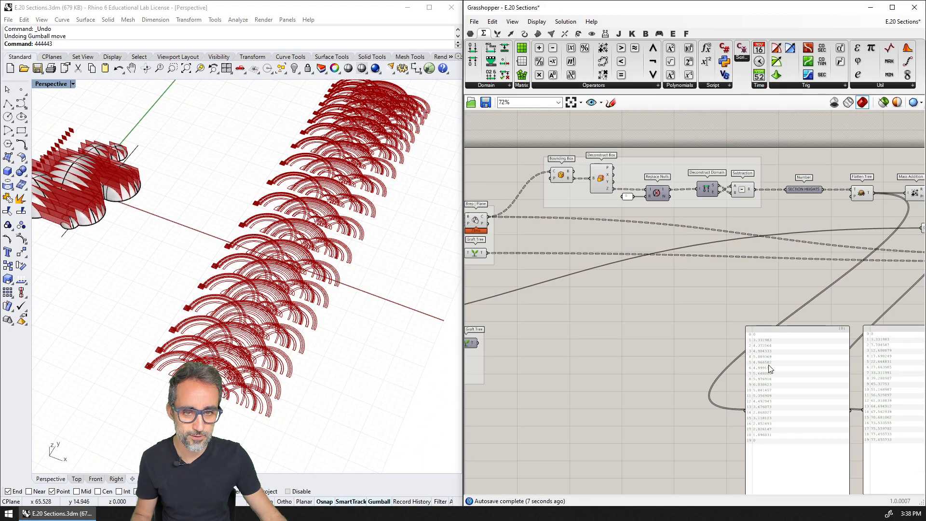
# - Move the section-heights panel beside Brep | Plane and use it to inspect the data trees of the section curves and the grafted XZ planes
pyautogui.moveTo(771, 368); pyautogui.dragTo(601, 280)
pyautogui.scroll(1, 480, 229)
pyautogui.scroll(1, 480, 231)
pyautogui.moveTo(527, 219); pyautogui.dragTo(645, 364)
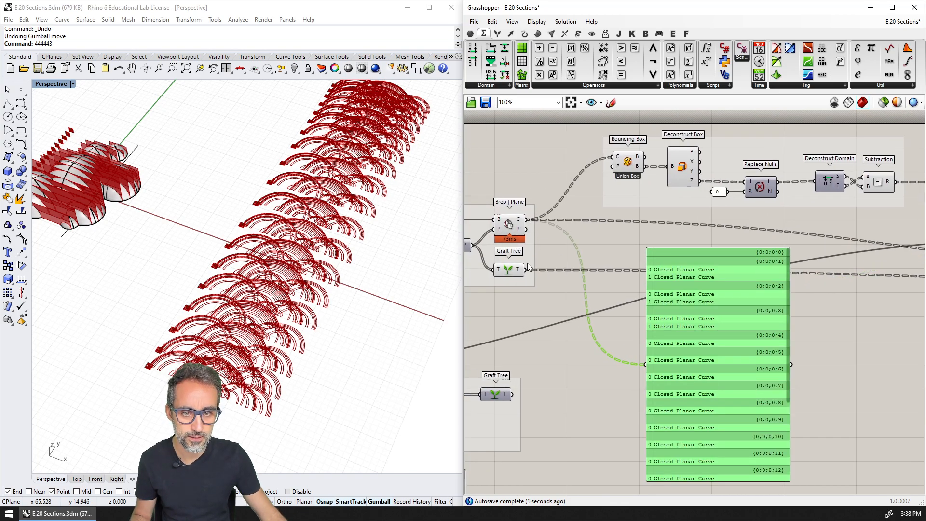
pyautogui.moveTo(525, 269); pyautogui.dragTo(692, 311)
pyautogui.moveTo(761, 346); pyautogui.dragTo(560, 348, button='right')
pyautogui.scroll(-4, 566, 348)
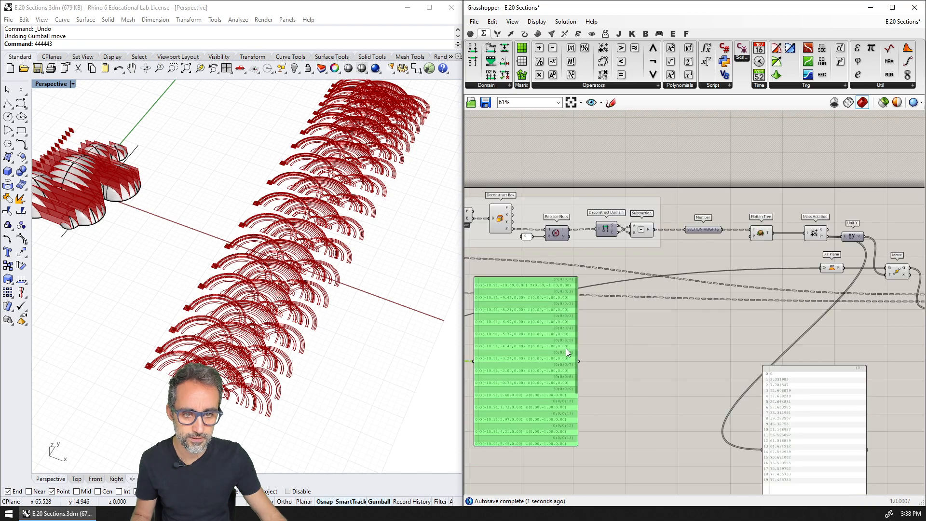
# - Move the data panel below the Orient component and connect the Move component's geometry output to it
pyautogui.moveTo(556, 345); pyautogui.dragTo(841, 364)
pyautogui.scroll(4, 838, 331)
pyautogui.moveTo(813, 364); pyautogui.dragTo(783, 279, button='right')
pyautogui.moveTo(783, 279); pyautogui.dragTo(804, 305)
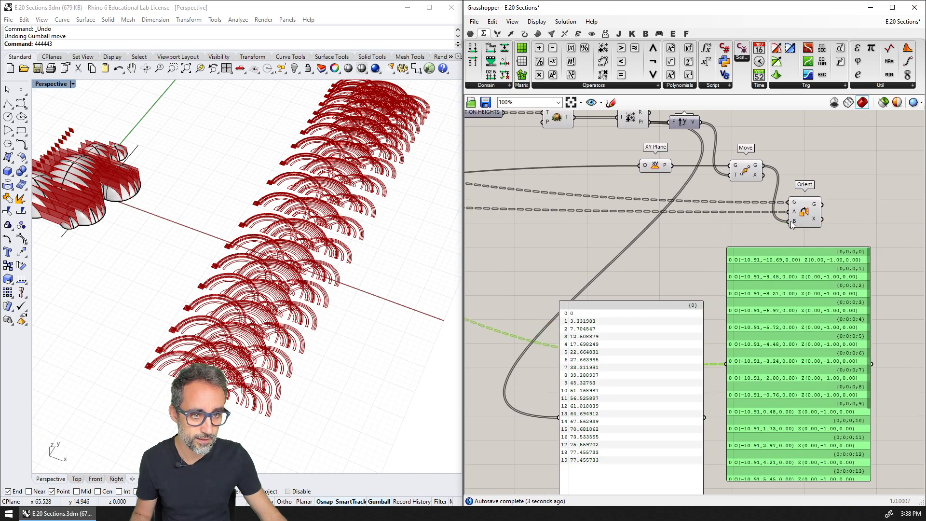
pyautogui.moveTo(763, 166); pyautogui.dragTo(726, 364)
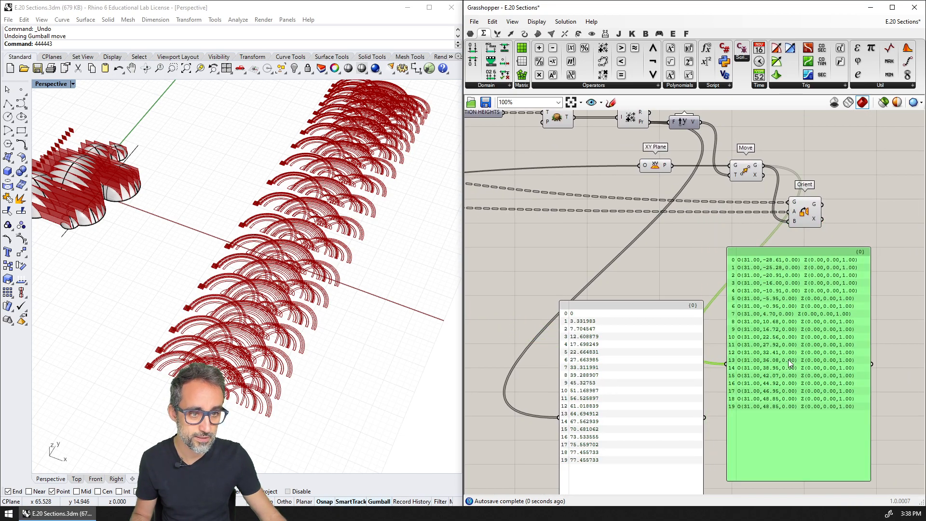
# - Insert a Graft Tree component between the moved planes and Orient's B input, shifting Orient aside to make room
pyautogui.moveTo(797, 227); pyautogui.dragTo(844, 224)
pyautogui.doubleClick(796, 226)
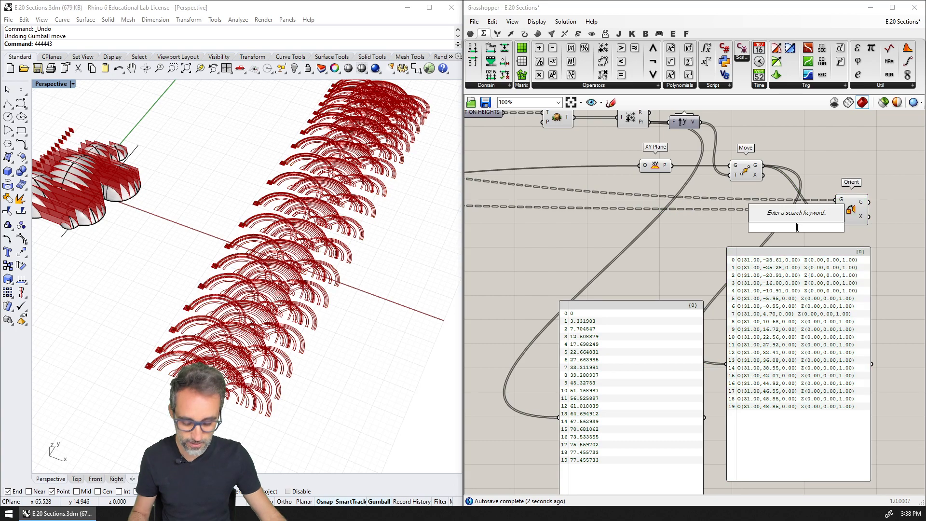
pyautogui.write('graf')
pyautogui.click(776, 203)
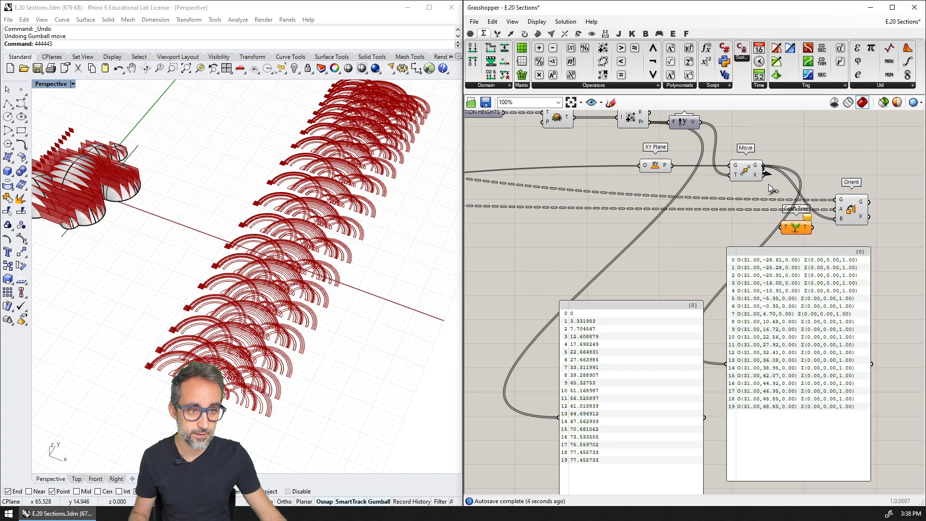
pyautogui.moveTo(793, 233); pyautogui.dragTo(836, 219)
# - Examine the spacing of the oriented section curves and their target planes in the perspective and top views
pyautogui.moveTo(275, 289); pyautogui.dragTo(265, 306, button='right')
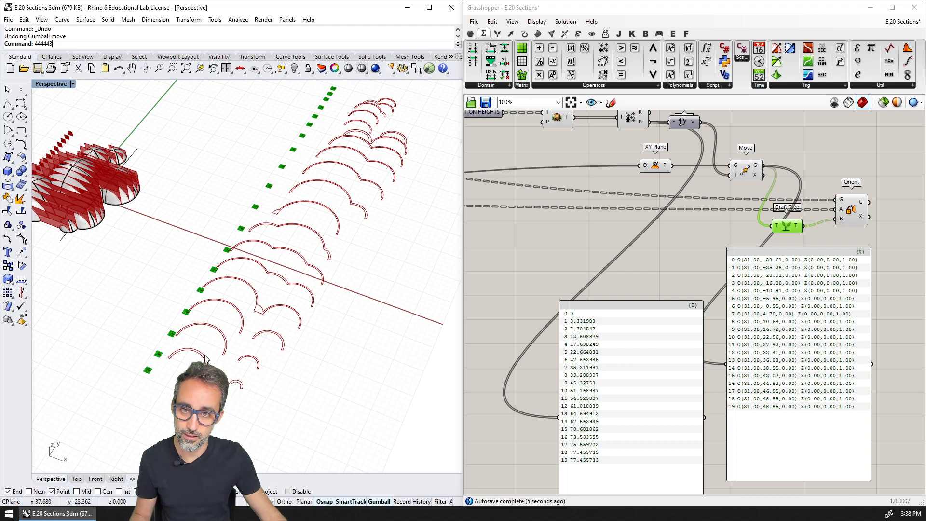
pyautogui.doubleClick(46, 85)
pyautogui.doubleClick(38, 85)
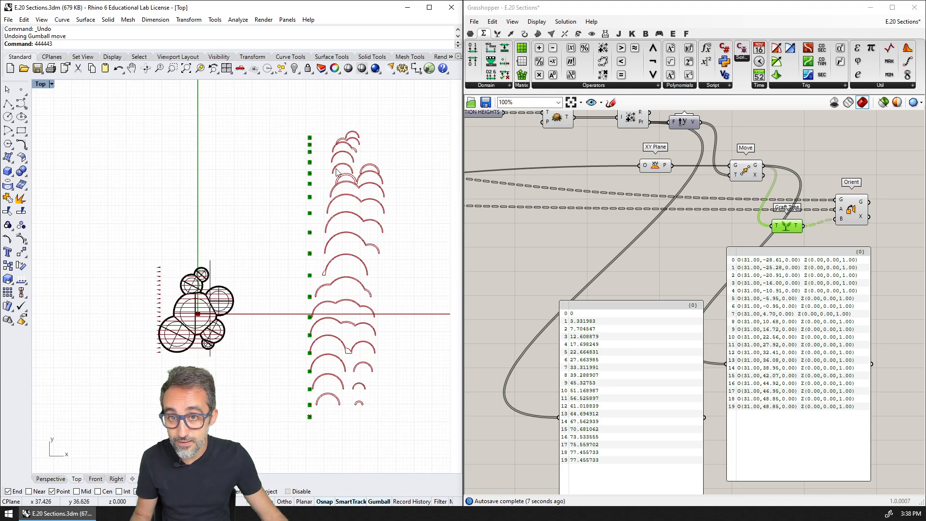
pyautogui.scroll(6, 338, 172)
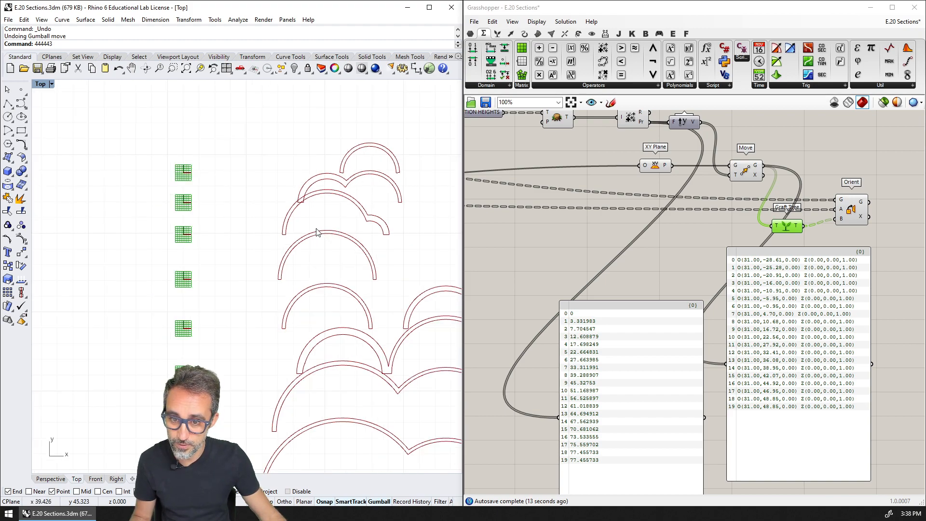
pyautogui.scroll(-3, 308, 246)
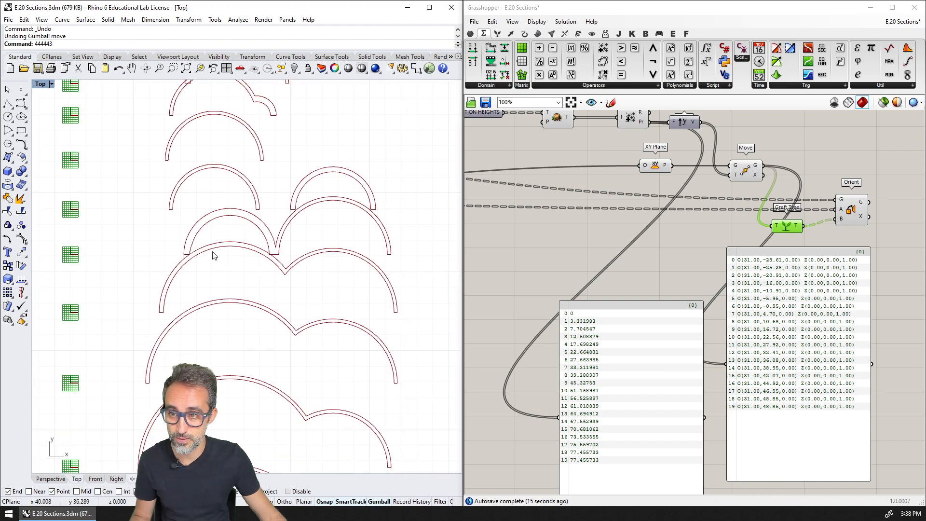
pyautogui.scroll(-10, 212, 252)
pyautogui.moveTo(225, 461); pyautogui.dragTo(258, 287, button='right')
pyautogui.scroll(8, 220, 422)
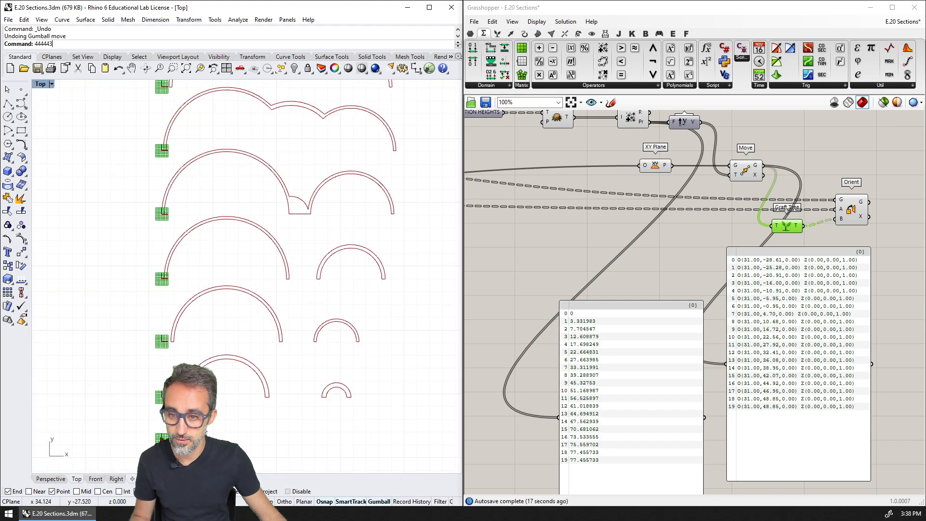
pyautogui.scroll(3, 216, 414)
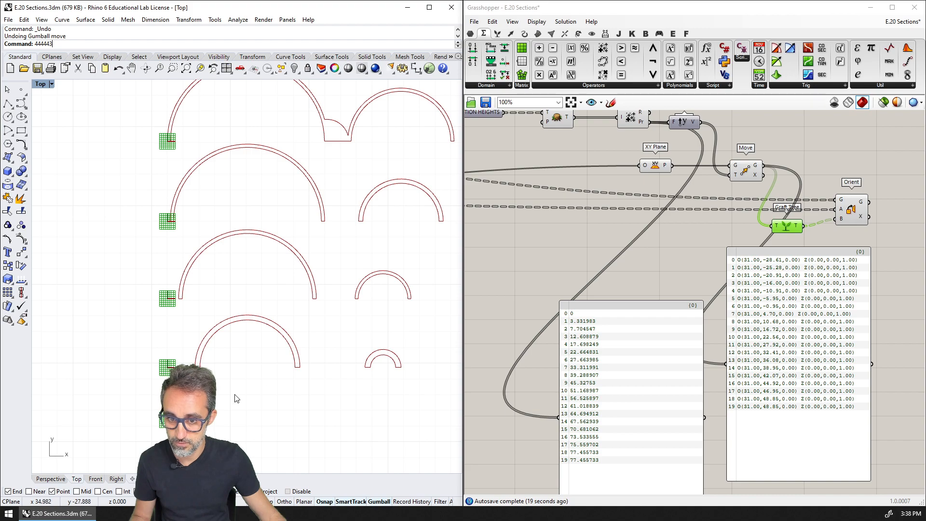
pyautogui.scroll(-2, 235, 398)
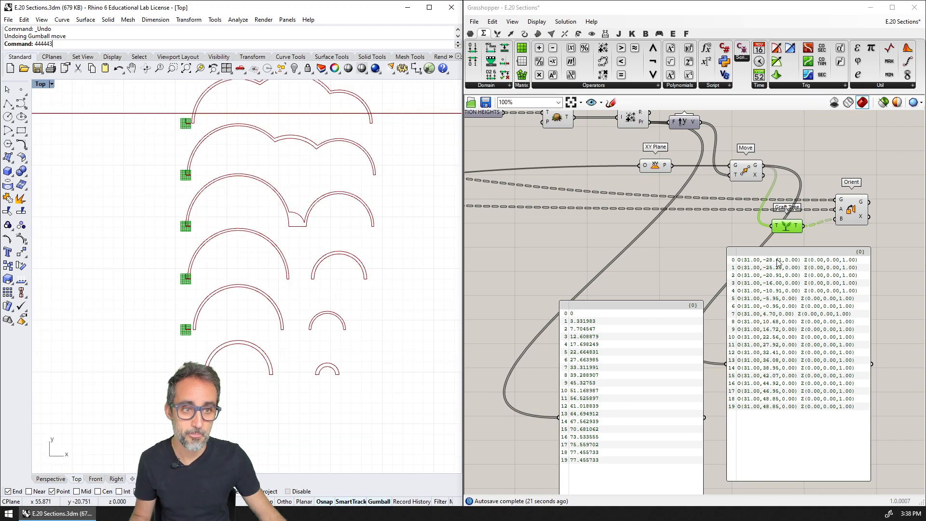
# - Move the planes panel lower and duplicate the Orient component with its connections directly below the original
pyautogui.moveTo(776, 260); pyautogui.dragTo(786, 315)
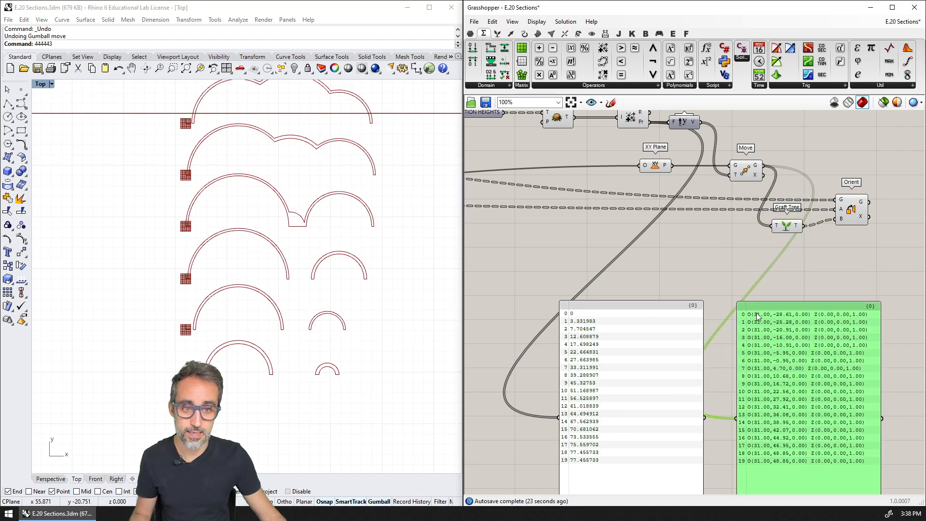
pyautogui.scroll(-1, 733, 294)
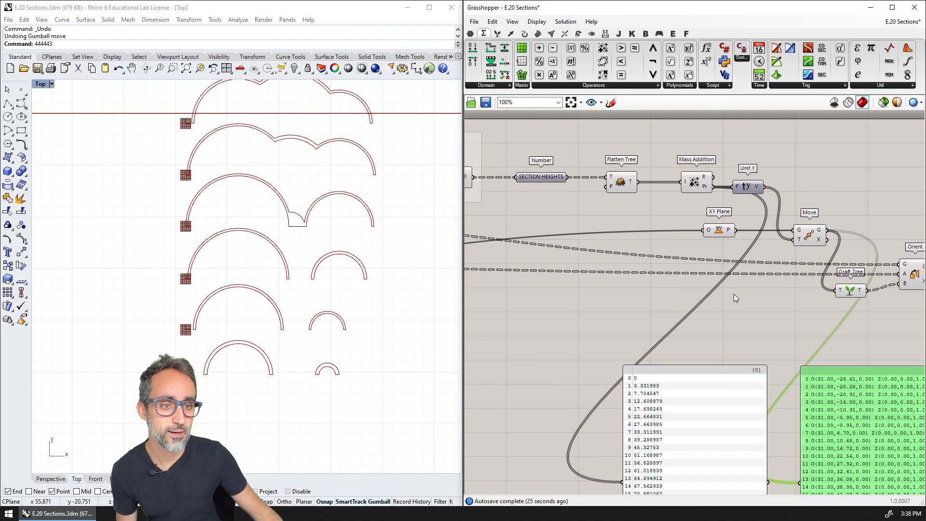
pyautogui.moveTo(733, 294); pyautogui.dragTo(639, 212, button='right')
pyautogui.click(704, 210)
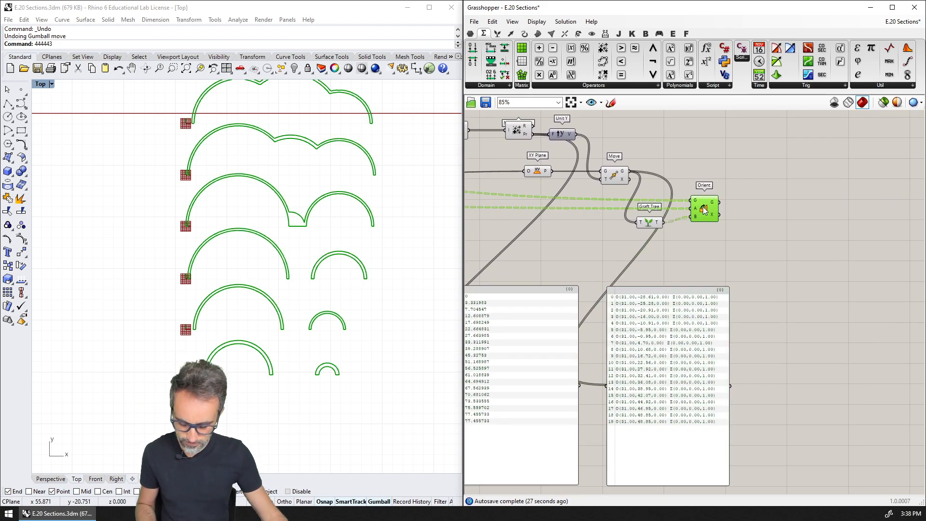
pyautogui.keyDown('alt'); pyautogui.moveTo(704, 210); pyautogui.dragTo(705, 264); pyautogui.keyUp('alt')
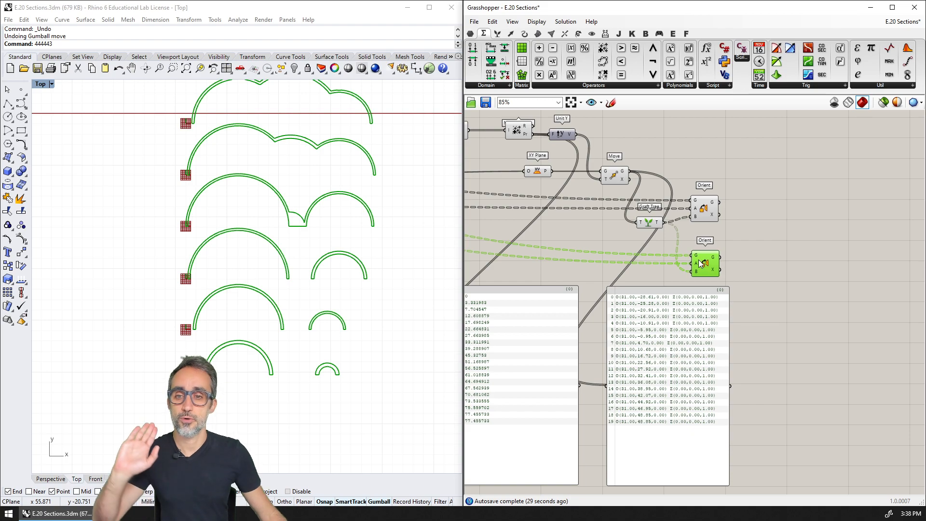
# - Preview the section bounding boxes in perspective and connect the Bounding Box output to the duplicate Orient's geometry input
pyautogui.click(700, 209)
pyautogui.moveTo(627, 238); pyautogui.dragTo(767, 241, button='right')
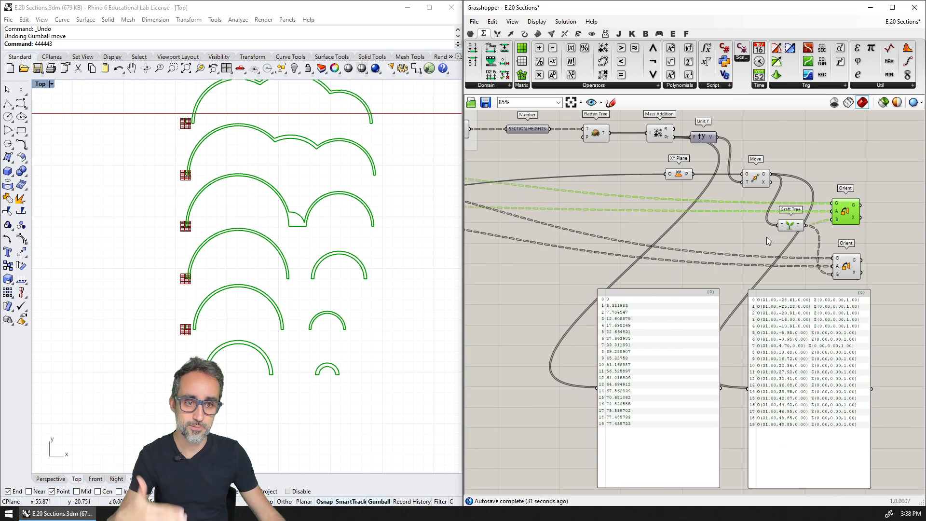
pyautogui.scroll(-2, 523, 217)
pyautogui.moveTo(523, 217); pyautogui.dragTo(799, 226, button='right')
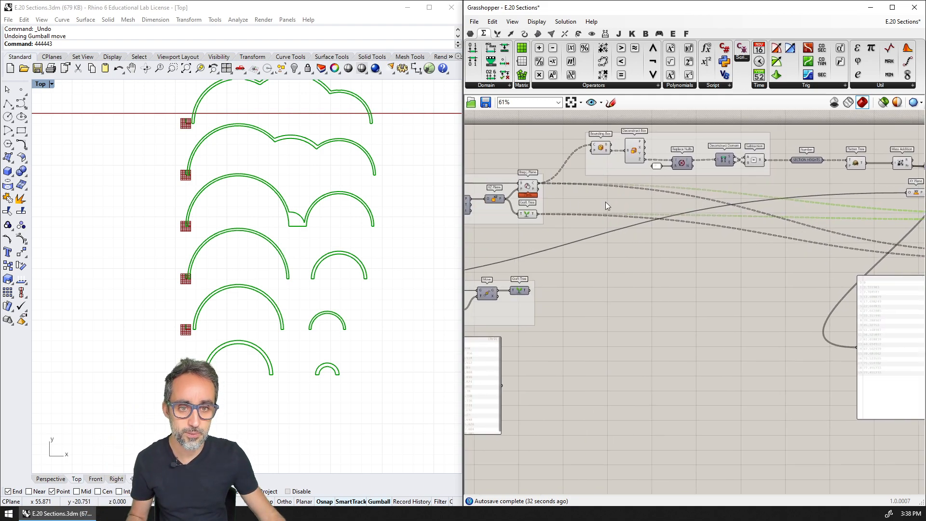
pyautogui.click(597, 141)
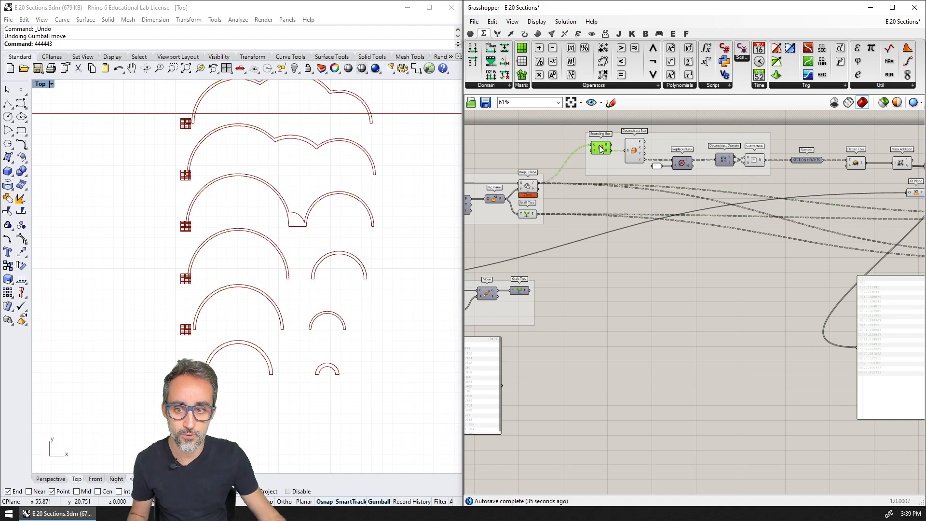
pyautogui.doubleClick(43, 84)
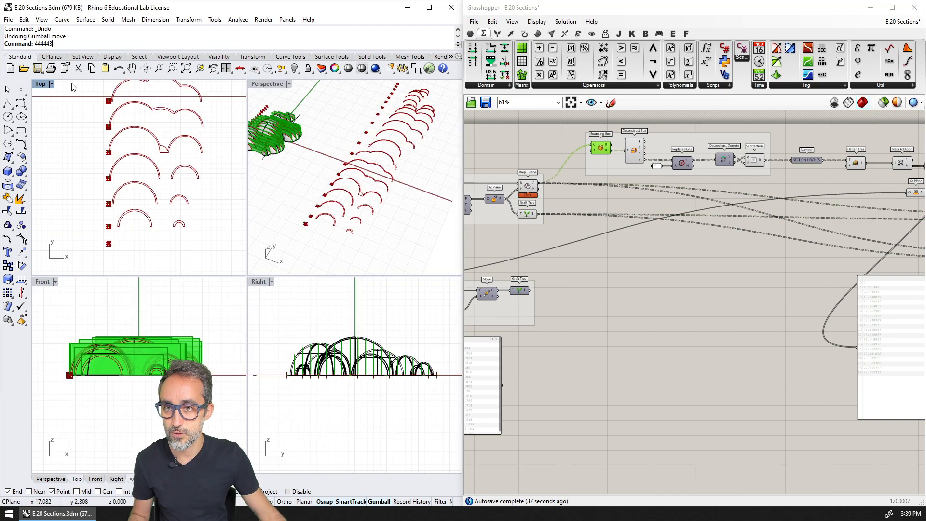
pyautogui.doubleClick(255, 84)
pyautogui.keyDown('shift'); pyautogui.moveTo(107, 181); pyautogui.dragTo(215, 224, button='right'); pyautogui.keyUp('shift')
pyautogui.scroll(1, 216, 224)
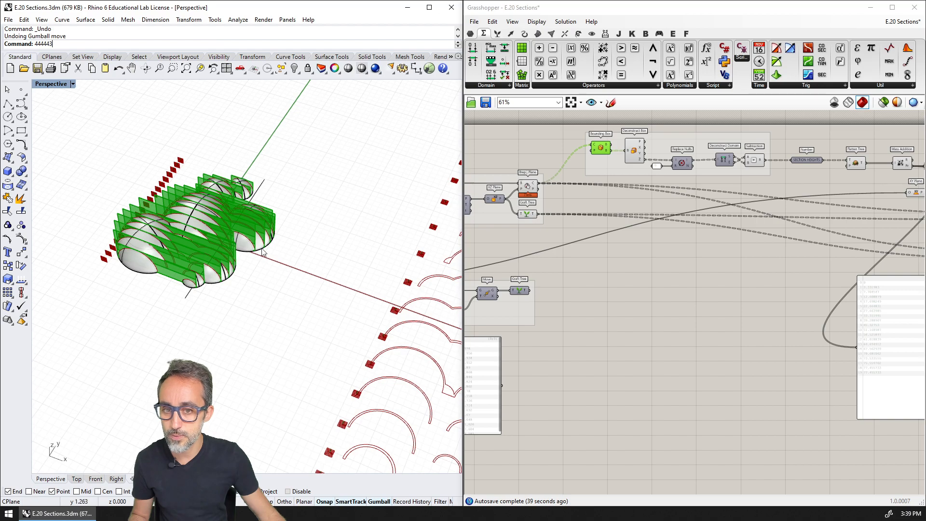
pyautogui.scroll(-1, 525, 227)
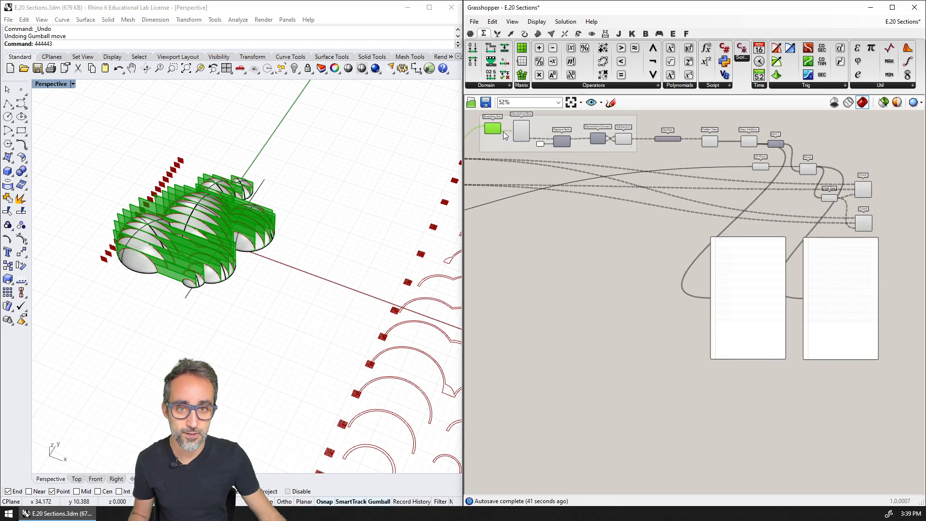
pyautogui.moveTo(503, 131); pyautogui.dragTo(858, 218)
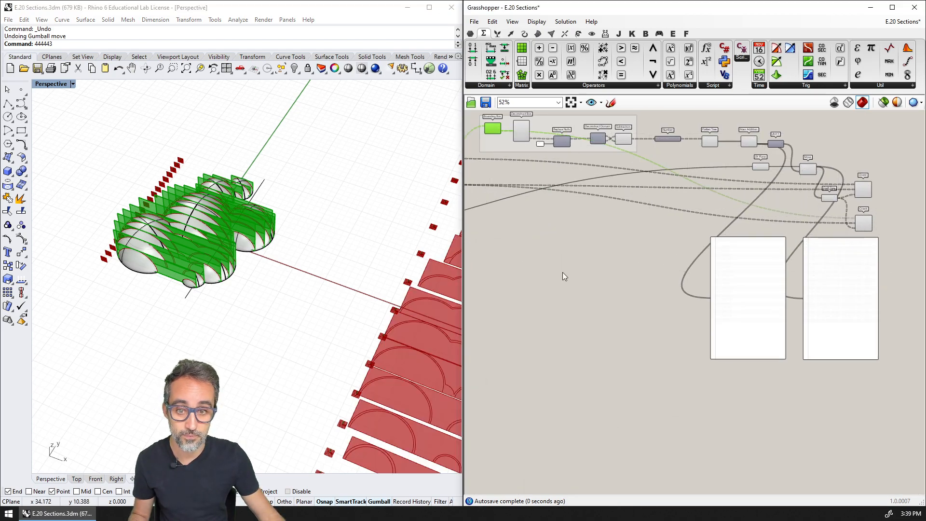
# - Examine the oriented bounding boxes in the top and perspective views and review the hand-drawn height and Y-plane table
pyautogui.keyDown('shift'); pyautogui.moveTo(317, 336); pyautogui.dragTo(197, 215, button='right'); pyautogui.keyUp('shift')
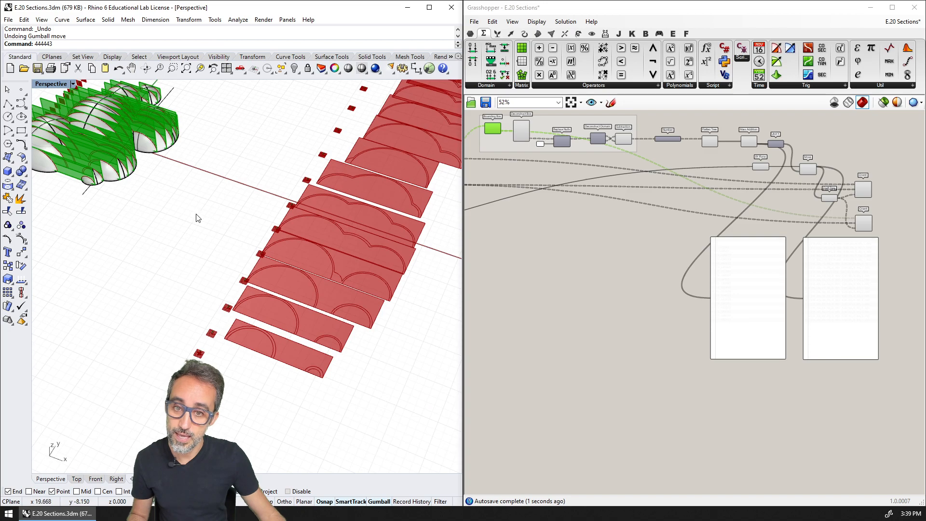
pyautogui.doubleClick(55, 85)
pyautogui.moveTo(178, 93); pyautogui.dragTo(168, 195, button='right')
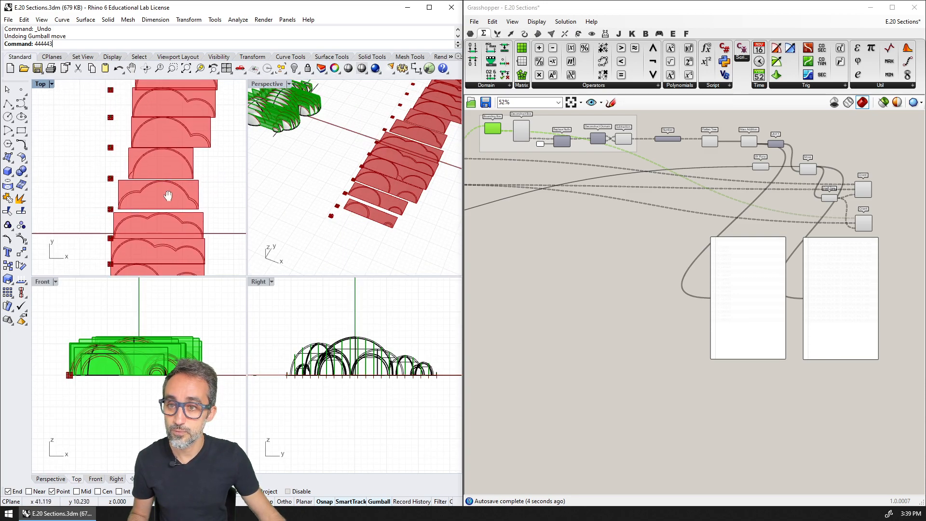
pyautogui.scroll(5, 179, 145)
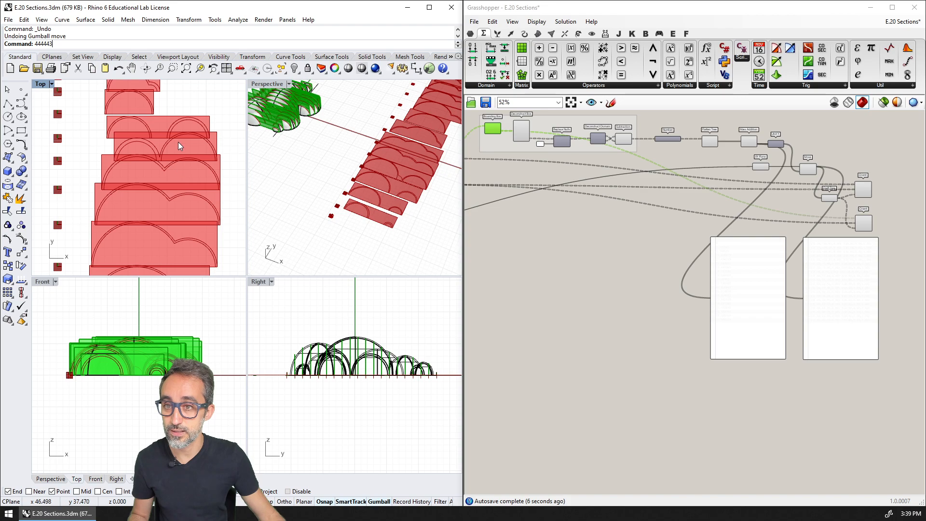
pyautogui.moveTo(174, 144); pyautogui.dragTo(173, 206, button='right')
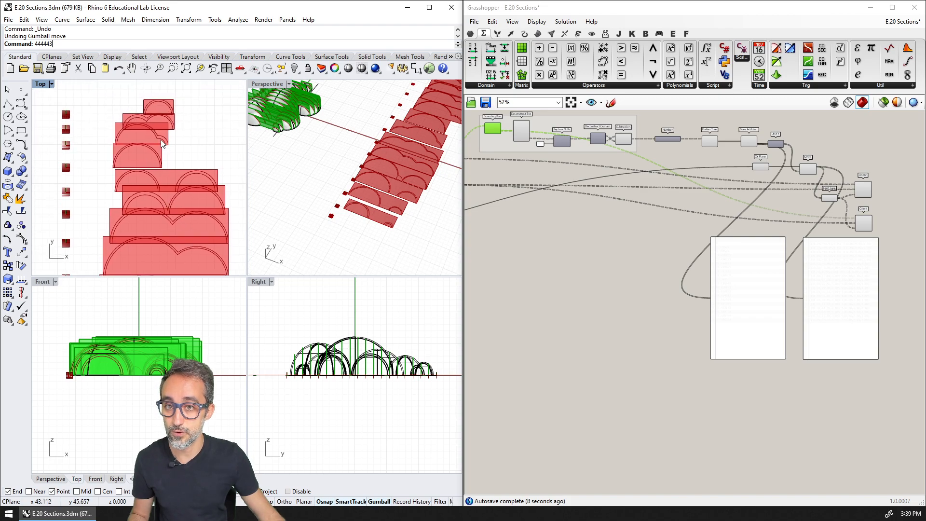
pyautogui.doubleClick(269, 83)
pyautogui.keyDown('shift'); pyautogui.moveTo(313, 210); pyautogui.dragTo(219, 223, button='right'); pyautogui.keyUp('shift')
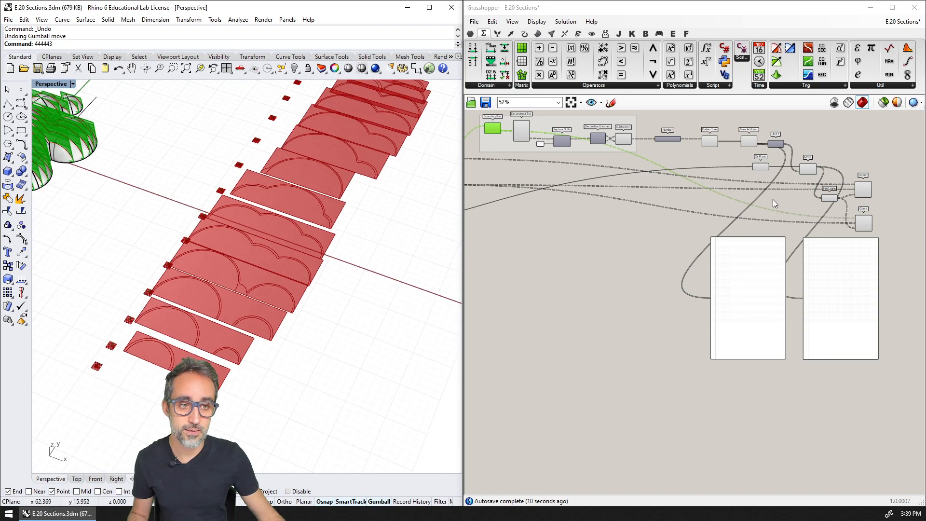
pyautogui.moveTo(787, 194); pyautogui.dragTo(686, 244, button='right')
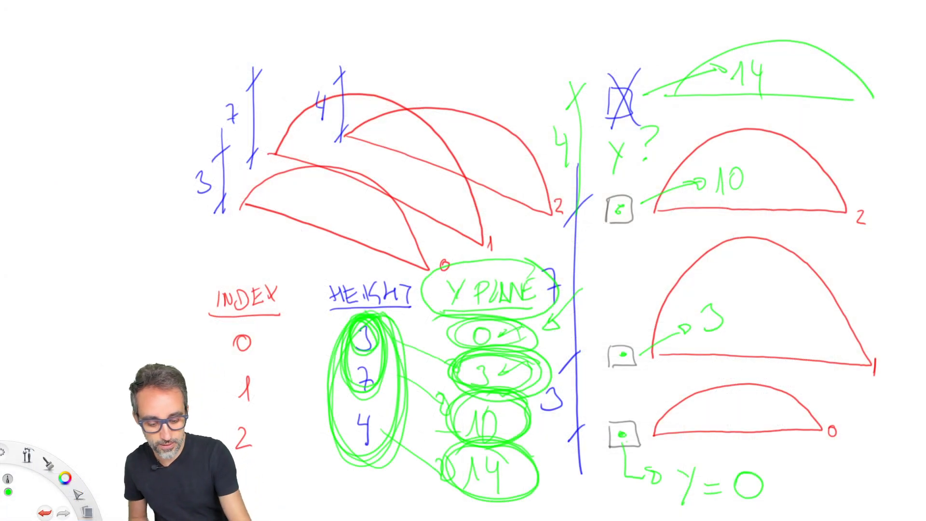
pyautogui.moveTo(491, 318)
pyautogui.mouseDown()
pyautogui.moveTo(530, 338)
pyautogui.moveTo(513, 322)
pyautogui.mouseUp()
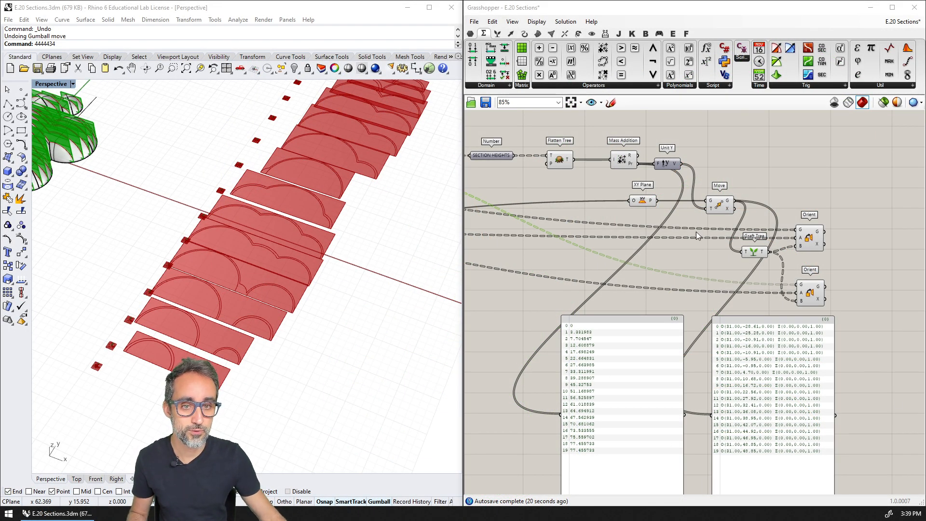
# - Connect the Flatten Tree output to the Mass Addition results panel and inspect the individual section heights
pyautogui.rightClick(743, 298)
pyautogui.moveTo(634, 189); pyautogui.dragTo(662, 259, button='right')
pyautogui.scroll(3, 652, 233)
pyautogui.click(649, 229)
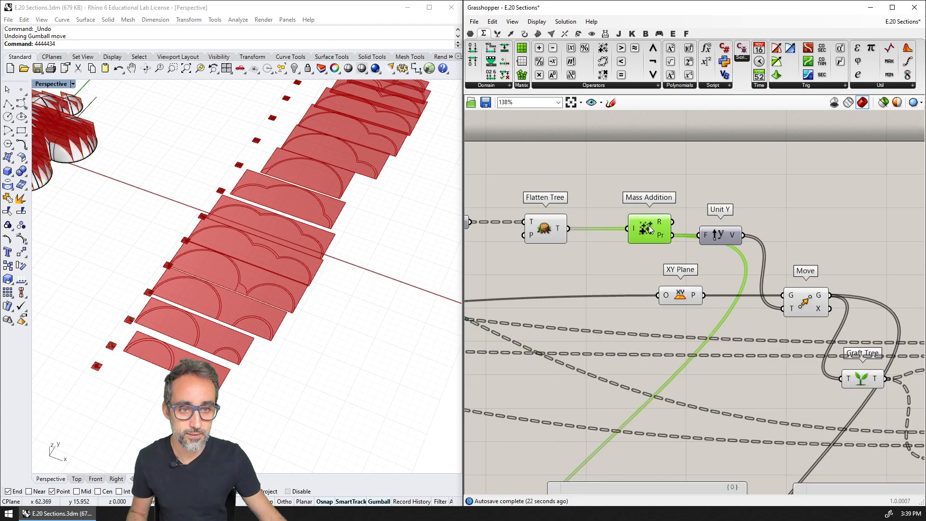
pyautogui.click(549, 232)
pyautogui.moveTo(554, 245); pyautogui.dragTo(606, 155, button='right')
pyautogui.scroll(-3, 575, 214)
pyautogui.moveTo(600, 155); pyautogui.dragTo(587, 409)
pyautogui.scroll(2, 585, 283)
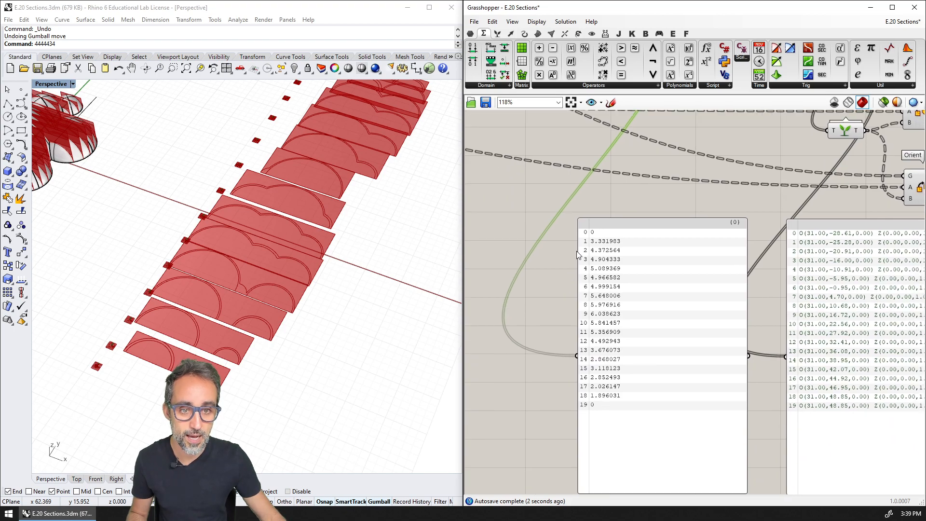
pyautogui.scroll(2, 590, 238)
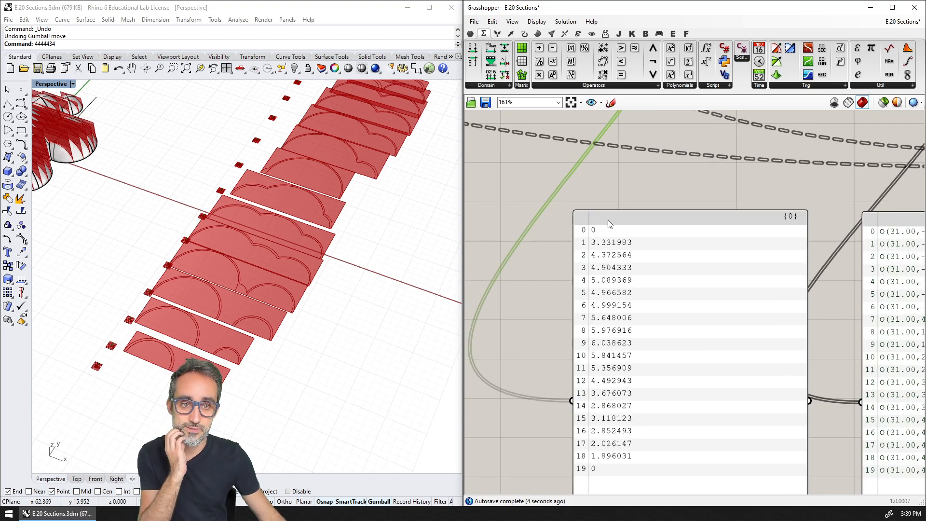
pyautogui.keyDown('ctrl'); pyautogui.scroll(10, 623, 197); pyautogui.keyUp('ctrl')
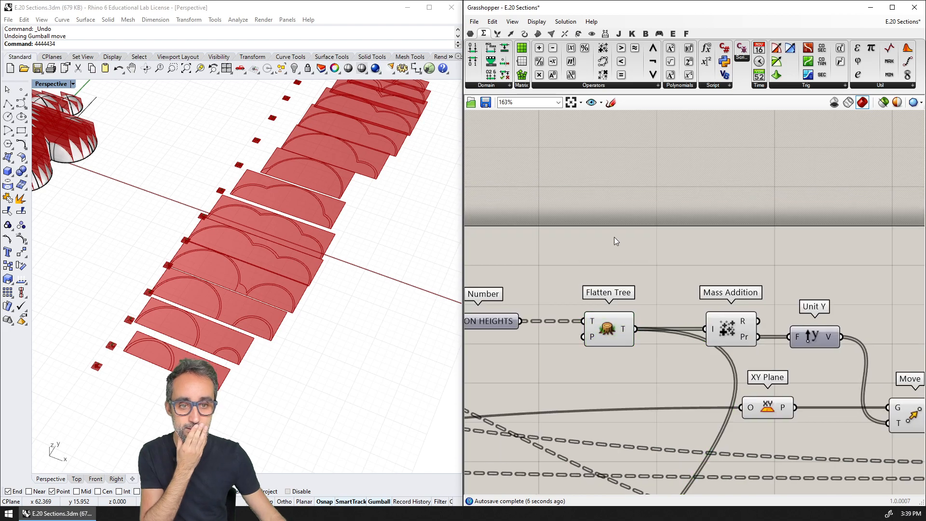
# - Add a Merge component to the canvas just above the Flatten Tree and Mass Addition components
pyautogui.doubleClick(614, 238)
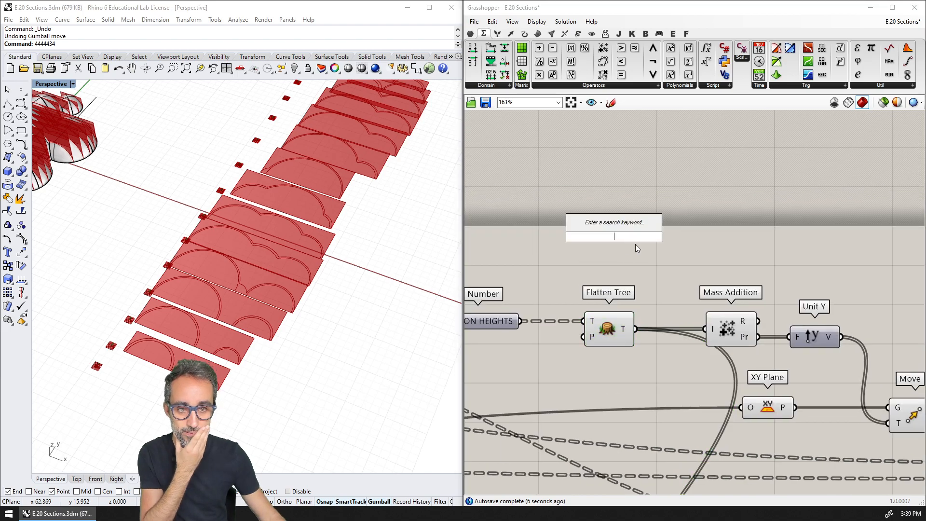
pyautogui.click(497, 33)
pyautogui.click(817, 86)
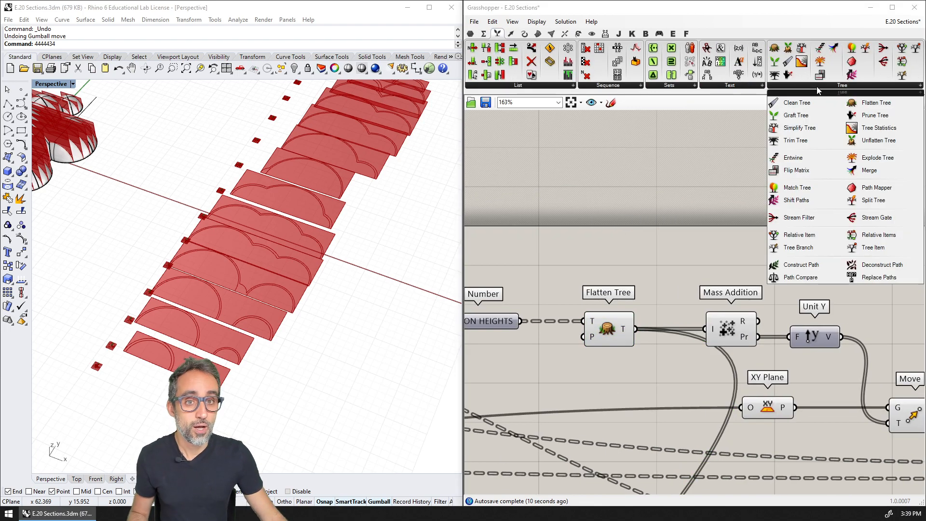
pyautogui.click(869, 171)
pyautogui.click(677, 240)
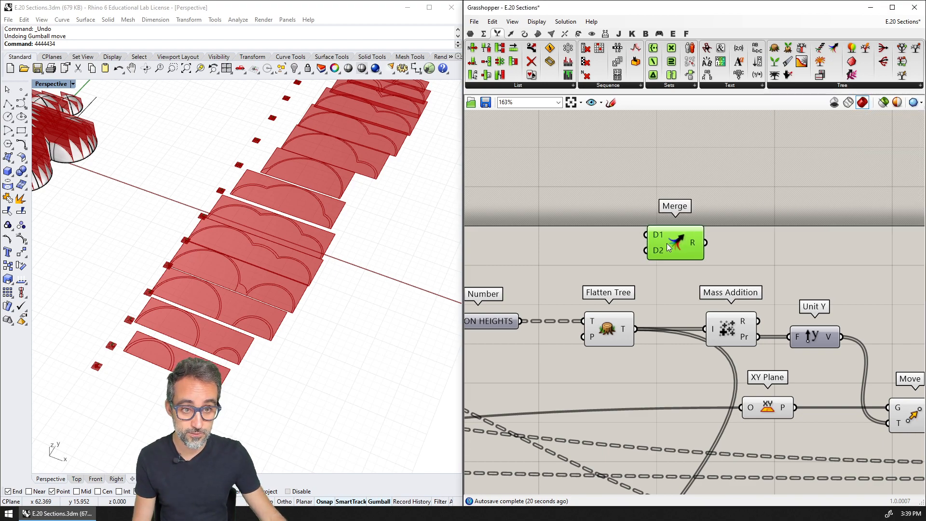
pyautogui.moveTo(667, 243); pyautogui.dragTo(665, 254)
# - Add a value of 0 as Merge's D1 input and connect the Flatten Tree output to D2
pyautogui.doubleClick(600, 237)
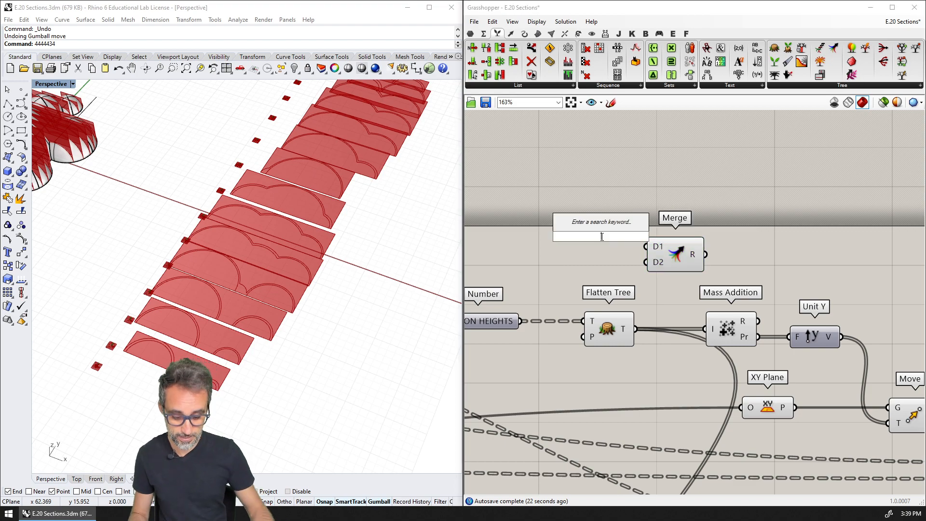
pyautogui.write('0')
pyautogui.press('Return')
pyautogui.scroll(3, 599, 237)
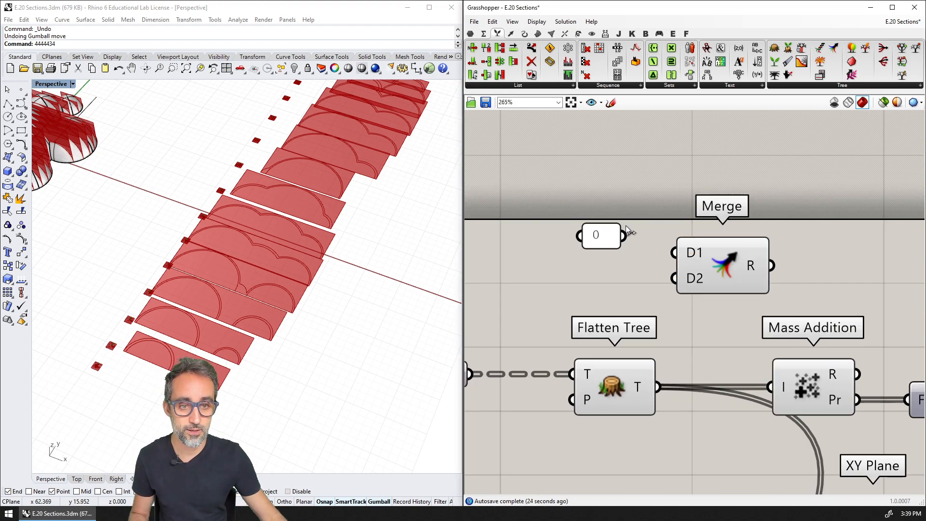
pyautogui.moveTo(624, 235); pyautogui.dragTo(674, 253)
pyautogui.moveTo(711, 343); pyautogui.dragTo(659, 316, button='right')
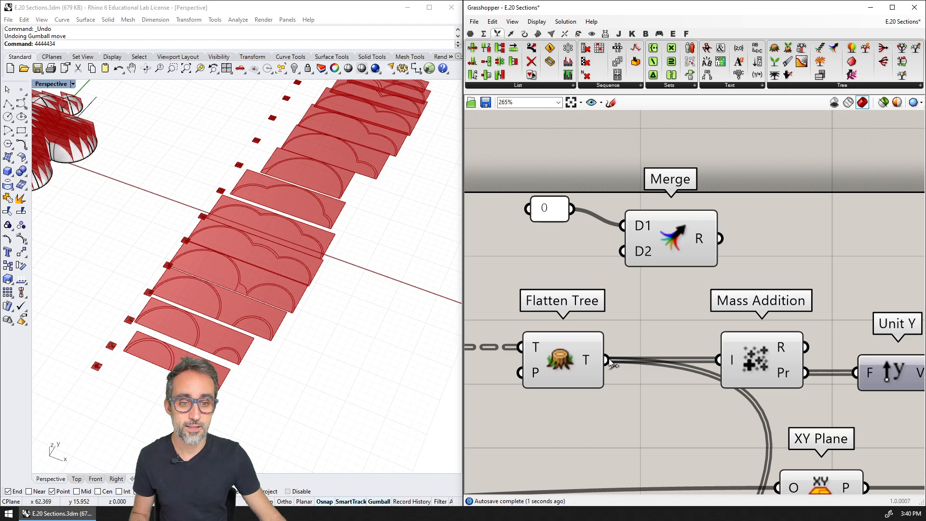
pyautogui.moveTo(610, 363); pyautogui.dragTo(624, 251)
pyautogui.scroll(-1, 635, 290)
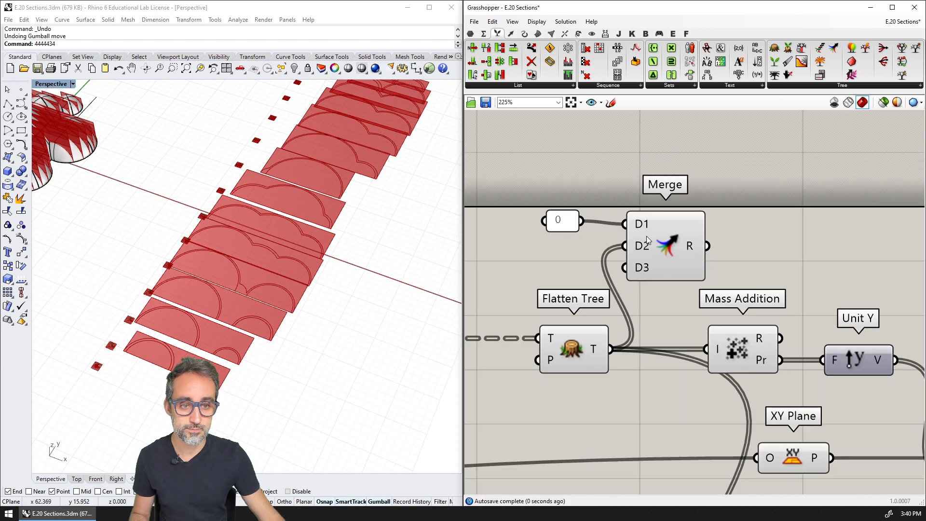
# - Connect the Merge result to the second data panel and compare its list with the original section heights
pyautogui.click(581, 353)
pyautogui.moveTo(594, 352); pyautogui.dragTo(613, 184, button='right')
pyautogui.scroll(-6, 580, 285)
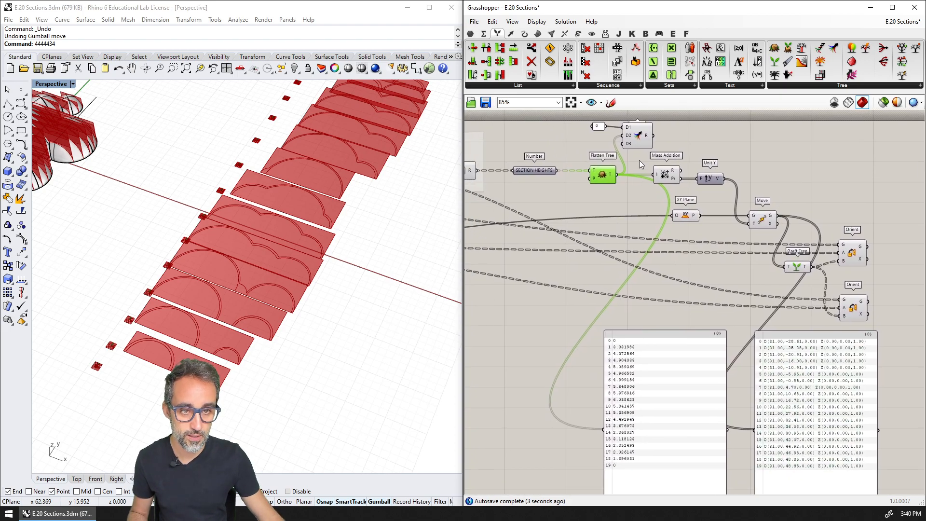
pyautogui.moveTo(653, 136); pyautogui.dragTo(755, 429)
pyautogui.scroll(1, 755, 430)
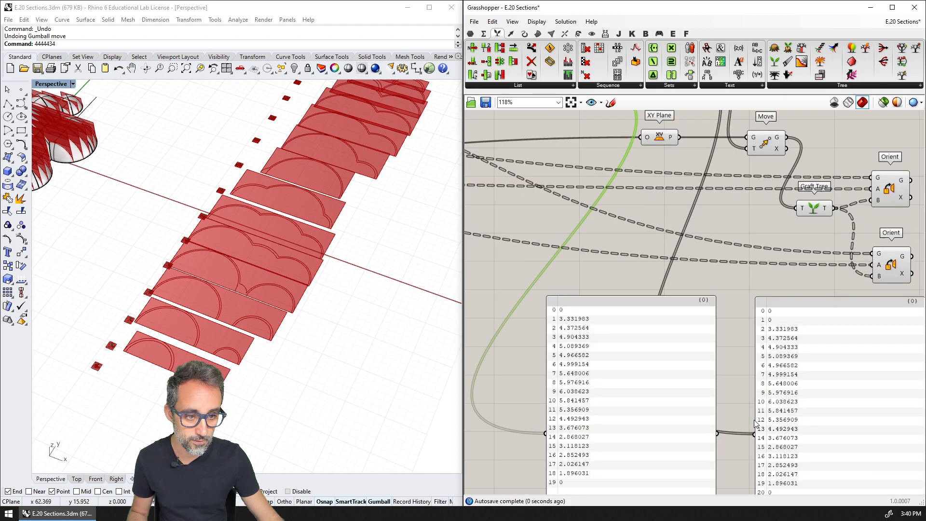
pyautogui.moveTo(755, 429); pyautogui.dragTo(728, 304, button='right')
pyautogui.scroll(2, 744, 358)
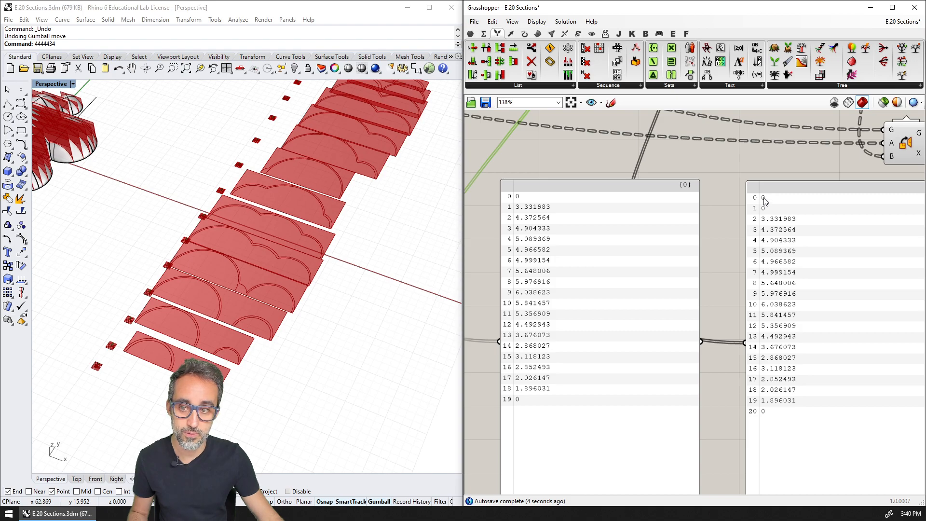
# - Replace the Mass Addition input with the Merge result
pyautogui.moveTo(727, 157); pyautogui.dragTo(699, 337, button='right')
pyautogui.scroll(-1, 694, 294)
pyautogui.moveTo(666, 251); pyautogui.dragTo(713, 354, button='right')
pyautogui.scroll(2, 673, 310)
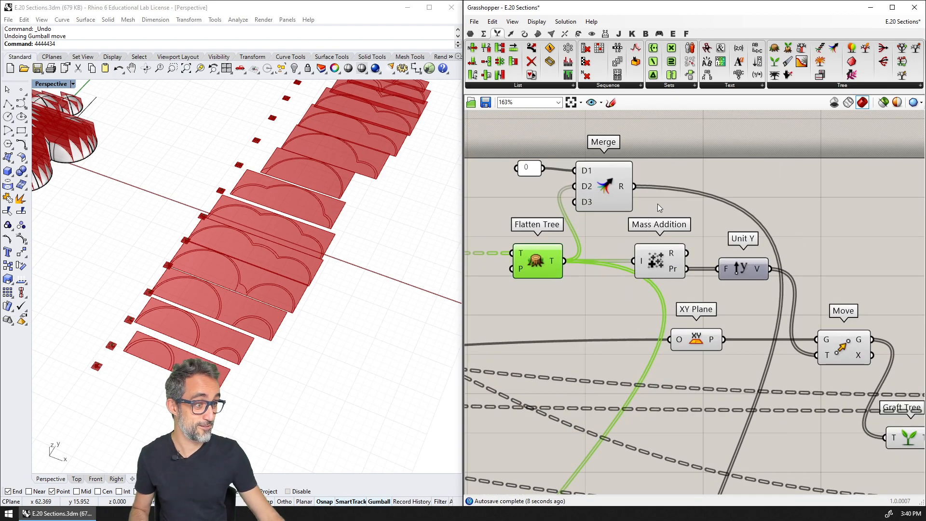
pyautogui.moveTo(635, 186); pyautogui.dragTo(633, 261)
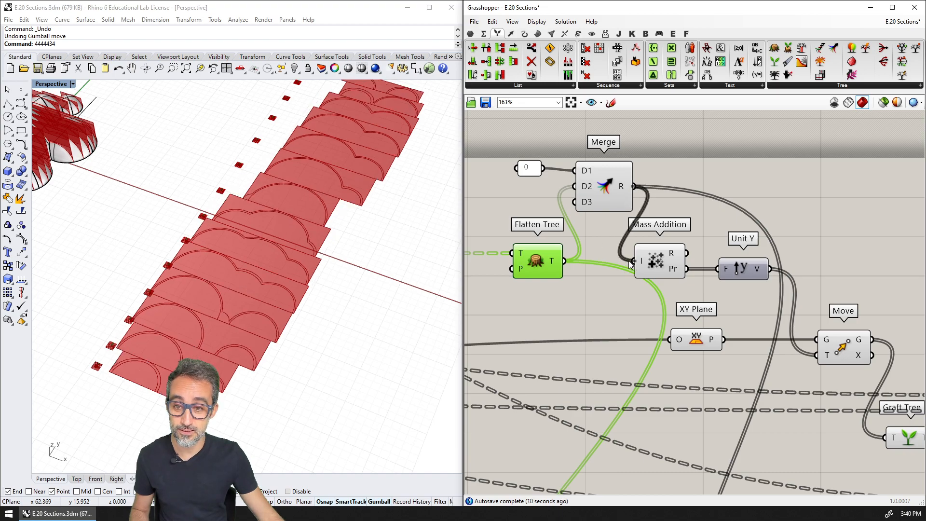
# - Examine the spacing of the laid-out section bounding boxes in the perspective and top views
pyautogui.moveTo(228, 289); pyautogui.dragTo(262, 347, button='right')
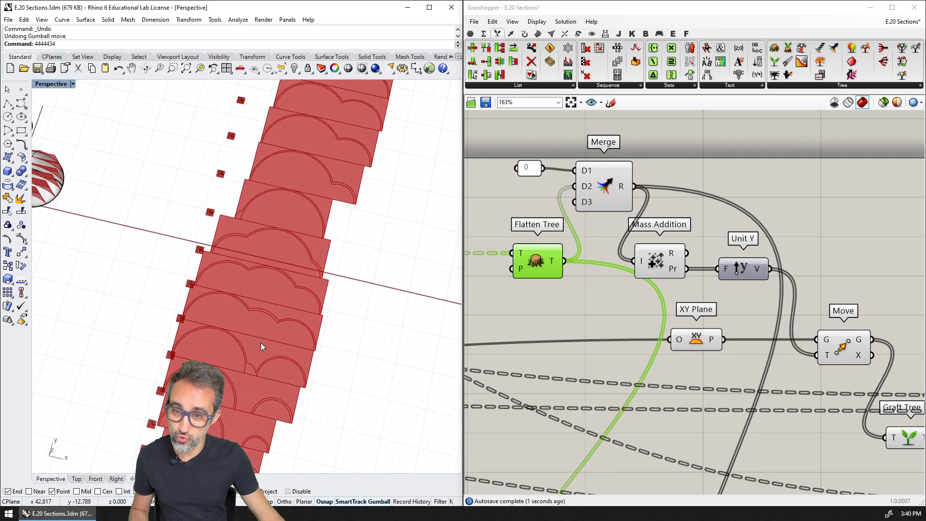
pyautogui.doubleClick(49, 84)
pyautogui.doubleClick(43, 87)
pyautogui.moveTo(300, 310); pyautogui.dragTo(304, 222, button='right')
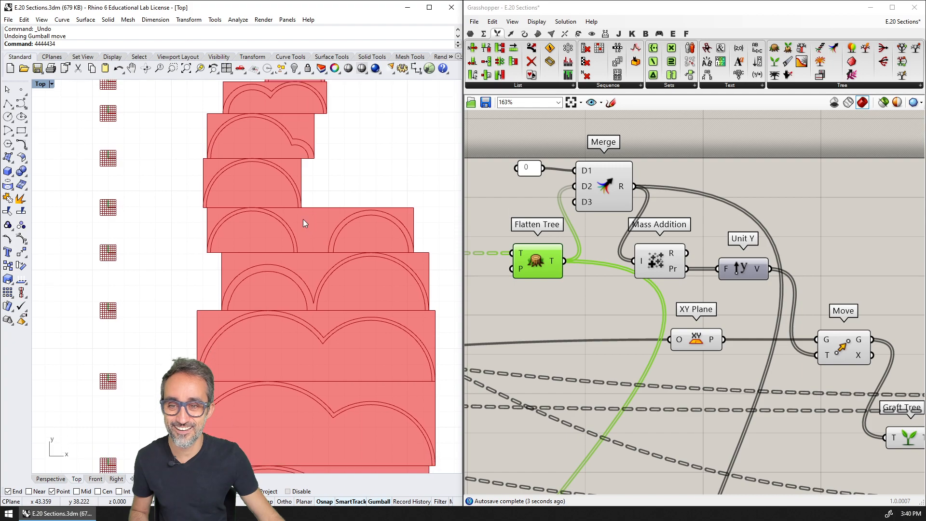
pyautogui.scroll(-8, 303, 223)
pyautogui.scroll(3, 300, 350)
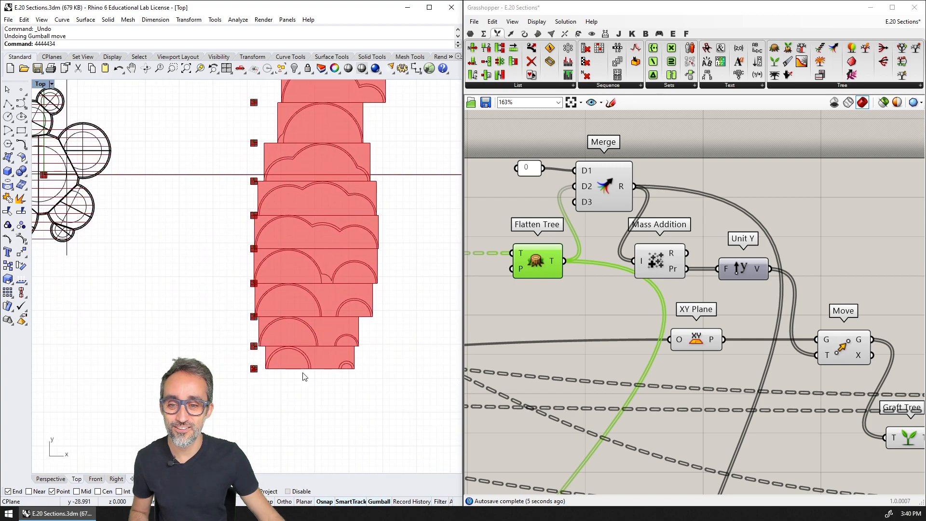
pyautogui.scroll(5, 304, 374)
pyautogui.scroll(2, 303, 369)
pyautogui.moveTo(319, 347); pyautogui.dragTo(287, 381, button='right')
pyautogui.scroll(-2, 287, 380)
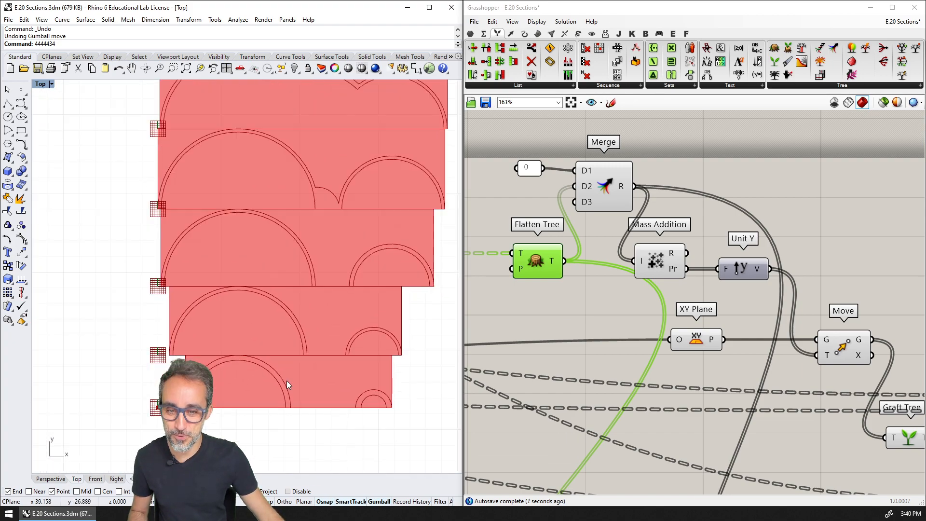
pyautogui.scroll(-2, 308, 316)
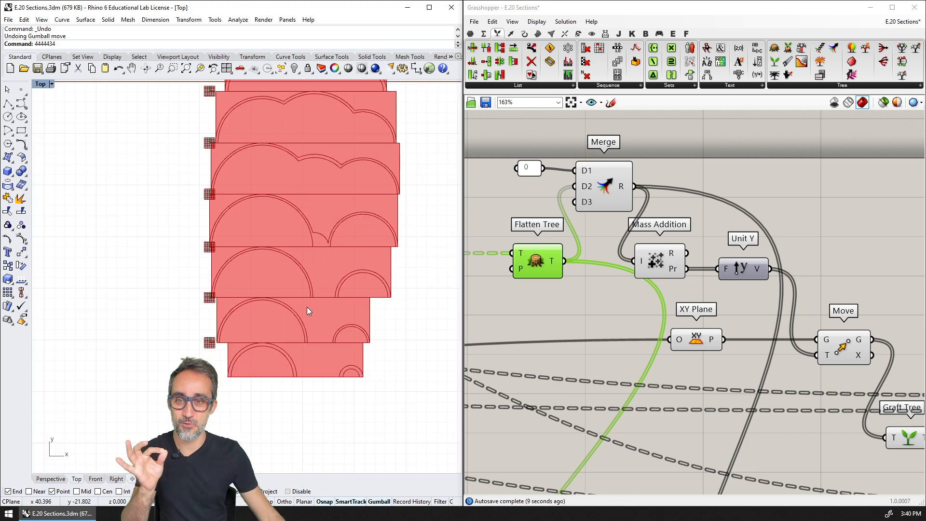
pyautogui.moveTo(307, 306); pyautogui.dragTo(312, 327, button='right')
pyautogui.scroll(2, 352, 248)
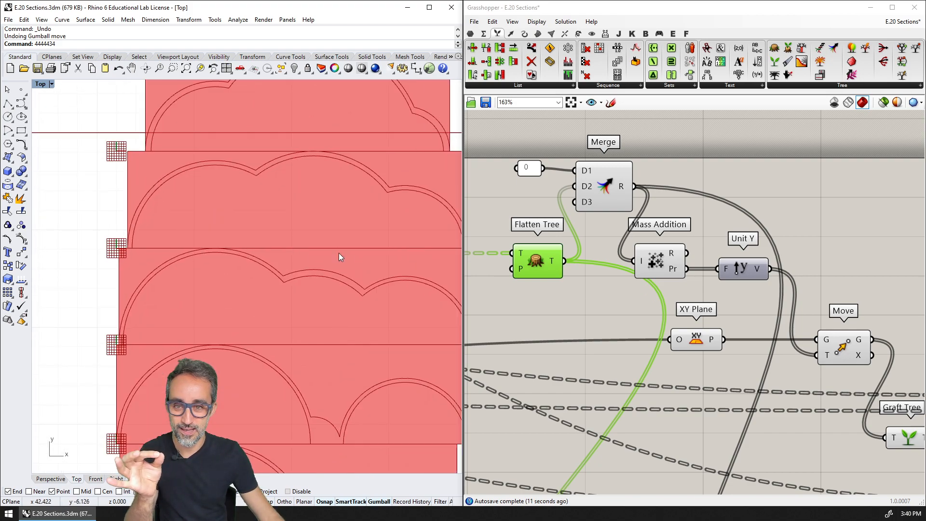
pyautogui.moveTo(338, 253); pyautogui.dragTo(337, 372, button='right')
pyautogui.moveTo(340, 287); pyautogui.dragTo(329, 369, button='right')
pyautogui.moveTo(336, 221); pyautogui.dragTo(343, 332, button='right')
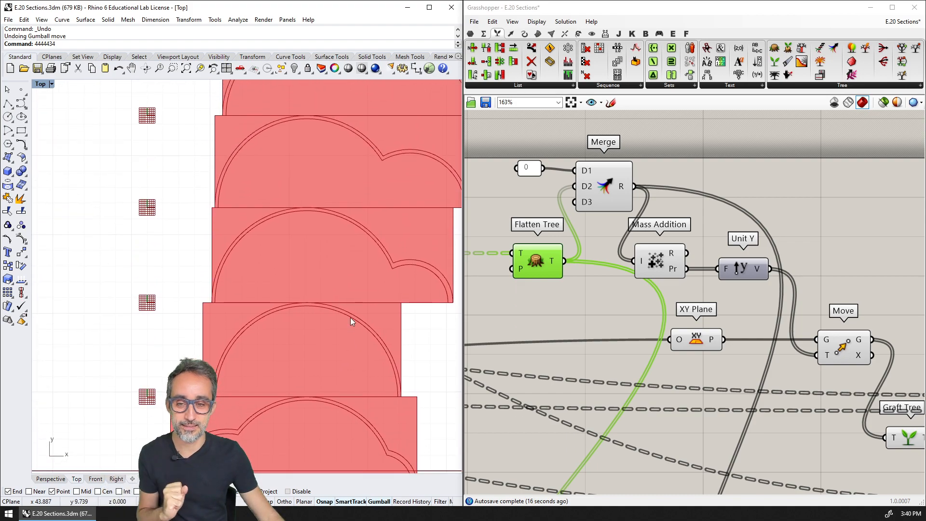
pyautogui.scroll(-3, 345, 327)
pyautogui.scroll(-1, 343, 325)
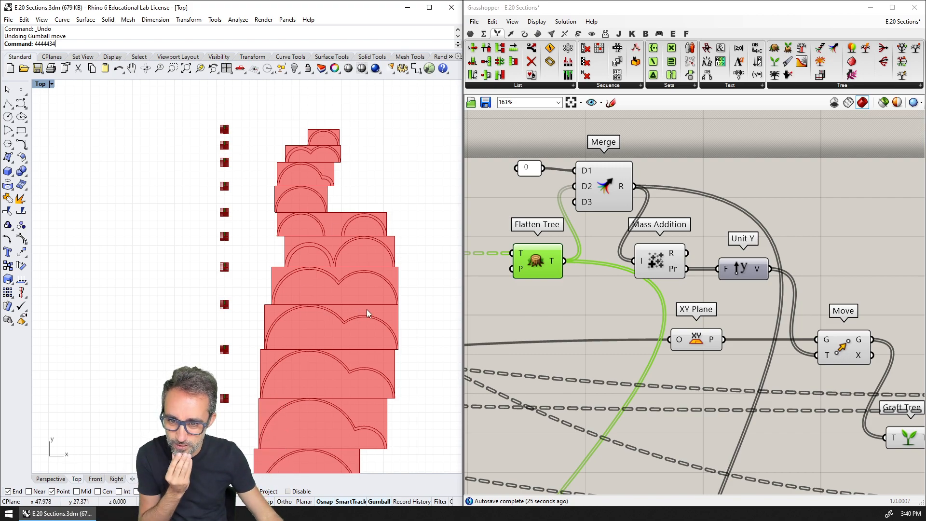
pyautogui.scroll(3, 310, 308)
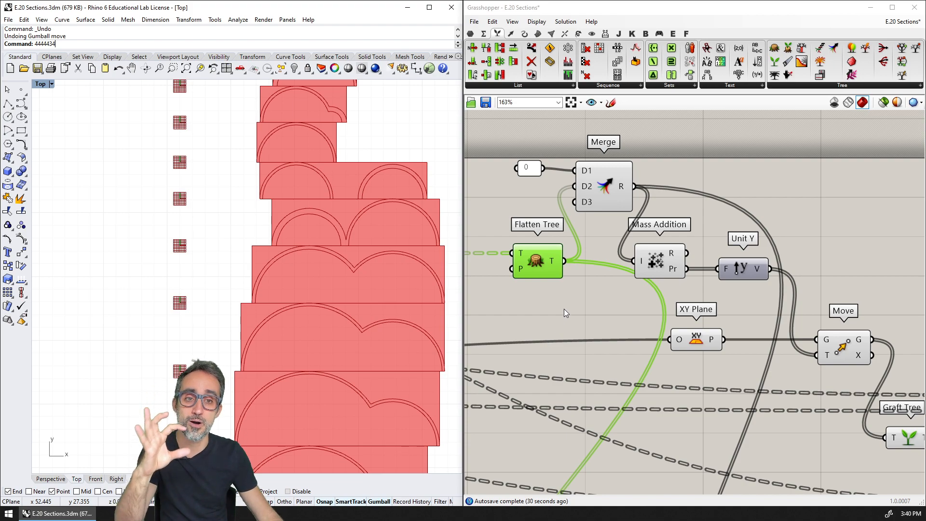
# - Move the Flatten Tree component closer to the SECTION HEIGHTS parameter and review the height lists in both panels
pyautogui.scroll(-2, 595, 297)
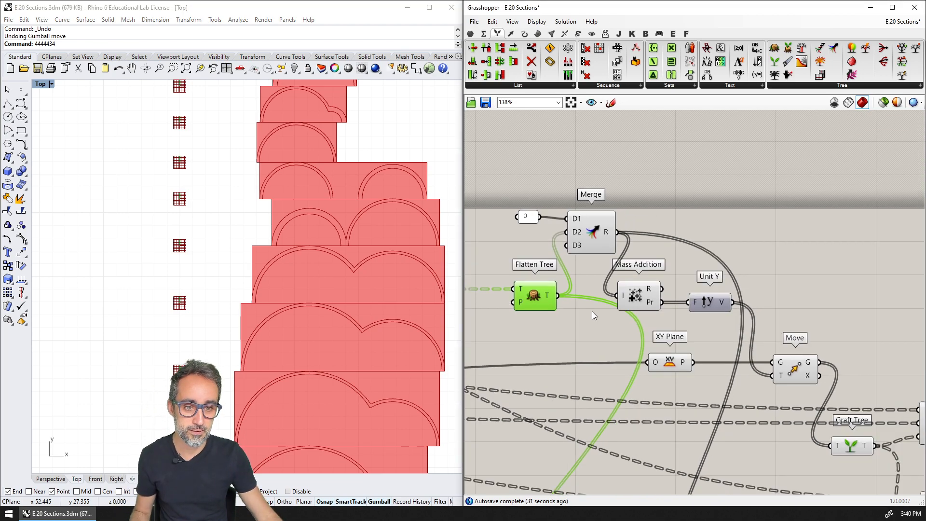
pyautogui.moveTo(538, 303); pyautogui.dragTo(494, 302)
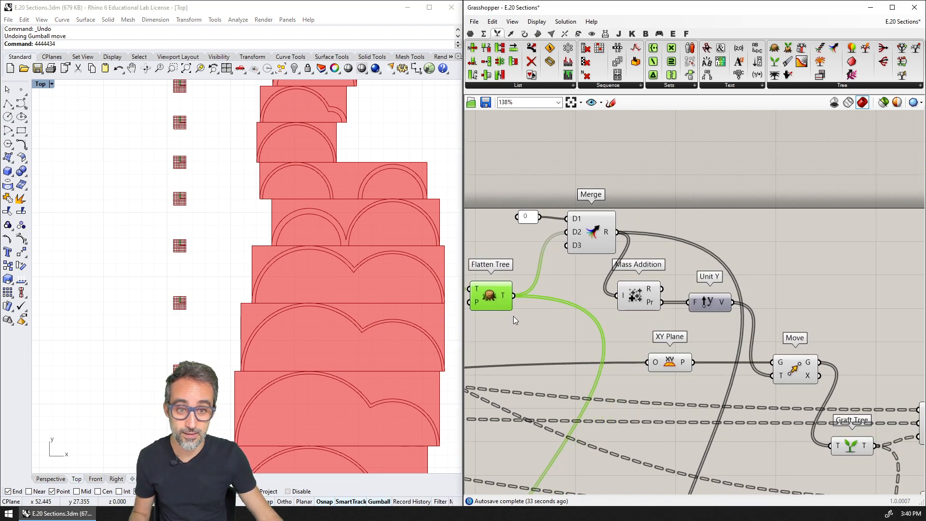
pyautogui.moveTo(594, 488); pyautogui.dragTo(613, 241, button='right')
pyautogui.scroll(1, 612, 251)
pyautogui.moveTo(611, 335); pyautogui.dragTo(602, 233, button='right')
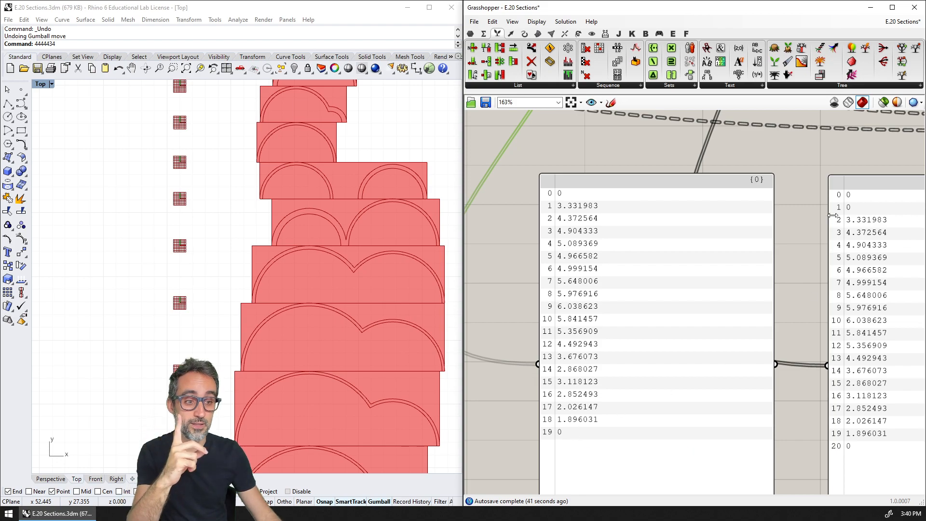
# - Add an Addition component above Flatten Tree and a number slider set to 1.000 beside it
pyautogui.moveTo(832, 215); pyautogui.dragTo(710, 301, button='right')
pyautogui.doubleClick(668, 253)
pyautogui.write('add')
pyautogui.press('Return')
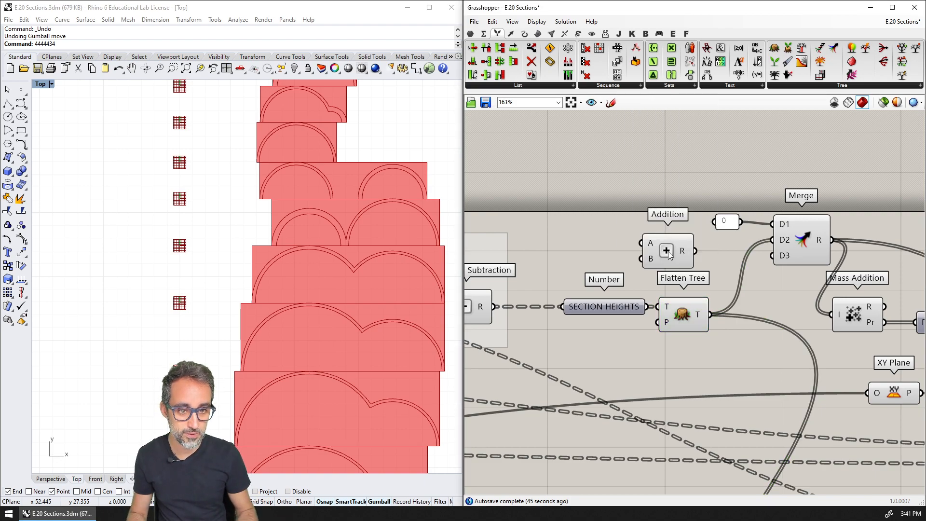
pyautogui.doubleClick(568, 248)
pyautogui.write('1')
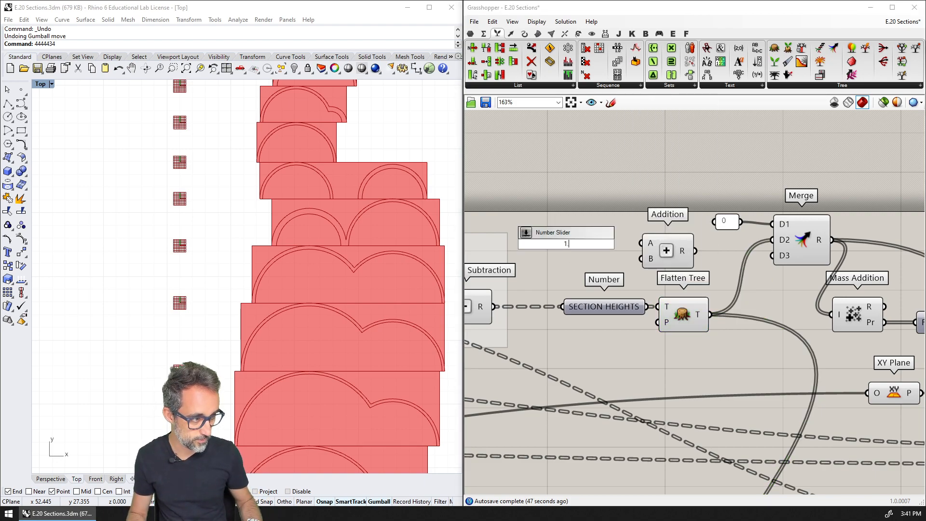
pyautogui.write('.000')
pyautogui.press('Return')
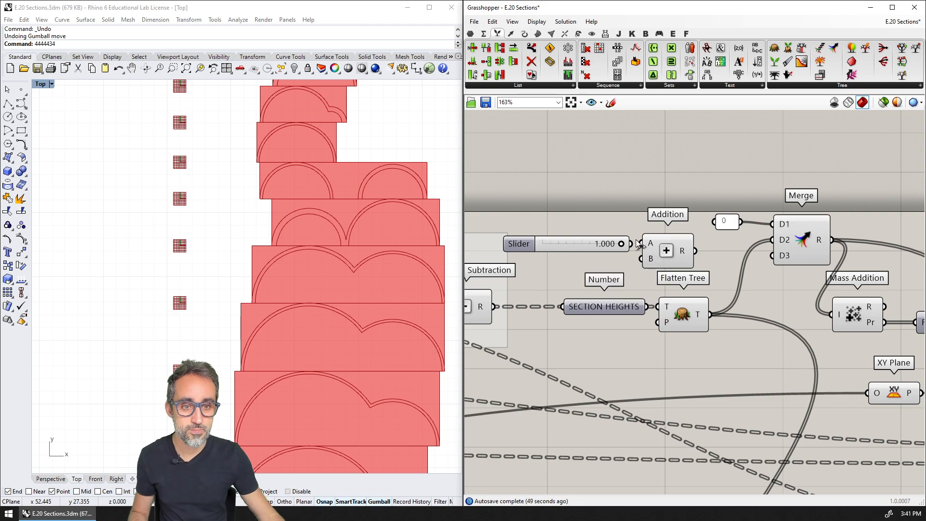
# - Connect the slider to Addition's A, the Flatten Tree output to B, and the Addition result to Merge's D2
pyautogui.moveTo(621, 244); pyautogui.dragTo(687, 248)
pyautogui.moveTo(710, 314); pyautogui.dragTo(772, 240)
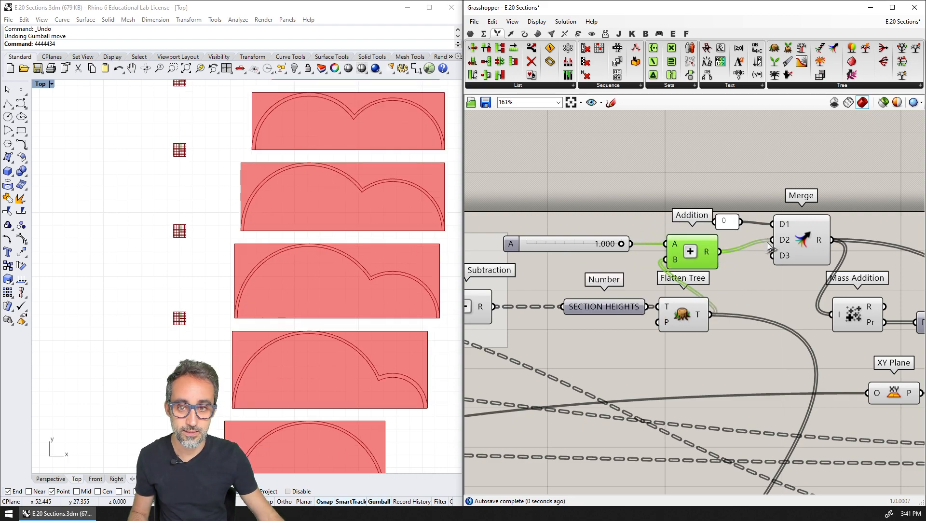
pyautogui.scroll(-8, 337, 261)
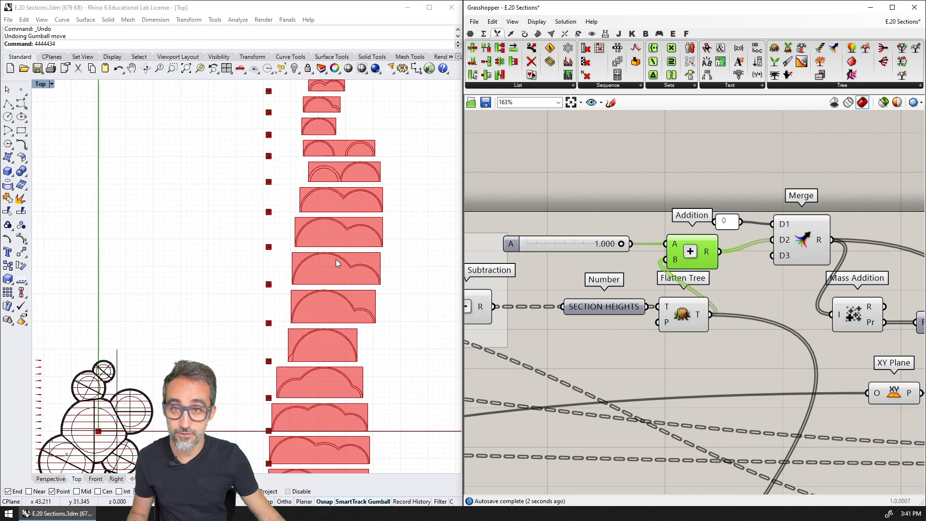
pyautogui.scroll(2, 336, 262)
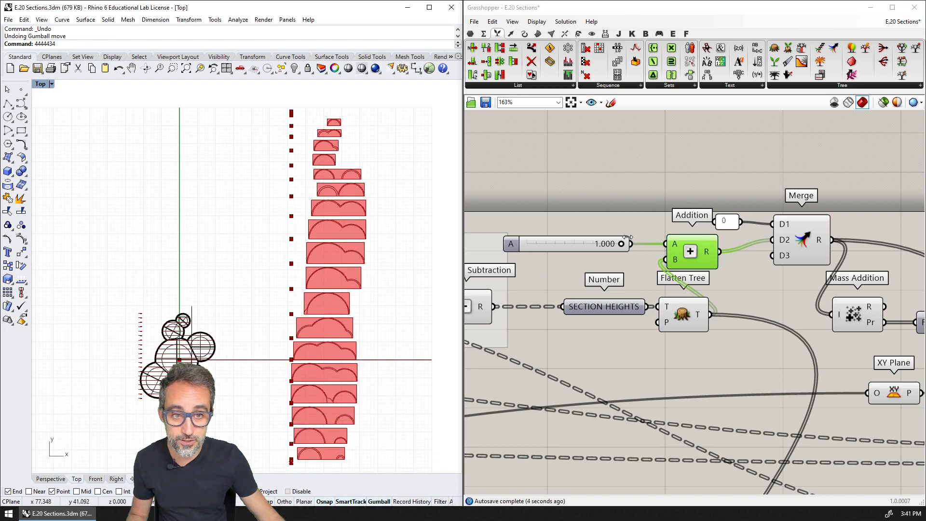
# - Set the Addition's spacing slider to 0.100 and inspect the gaps between the section boxes in the top view
pyautogui.moveTo(623, 247); pyautogui.dragTo(529, 263)
pyautogui.doubleClick(569, 243)
pyautogui.write('0.1')
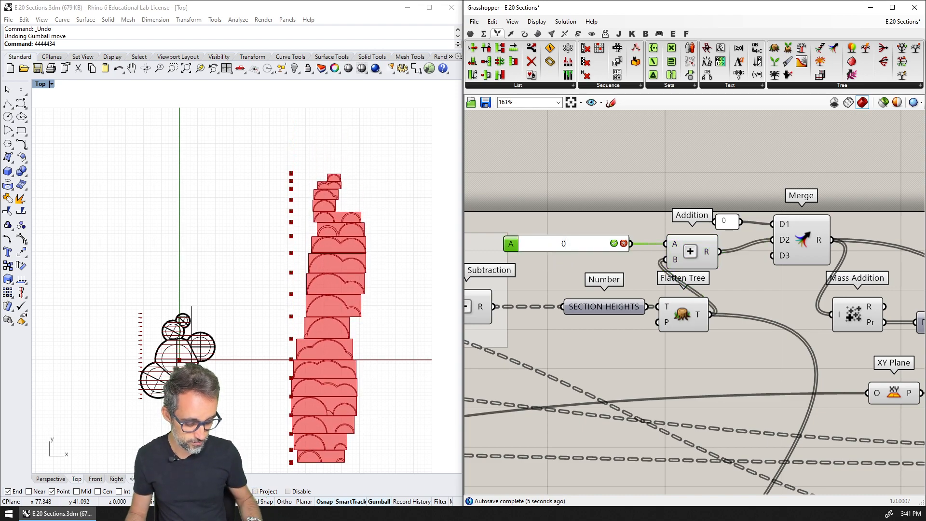
pyautogui.press('Return')
pyautogui.scroll(5, 333, 414)
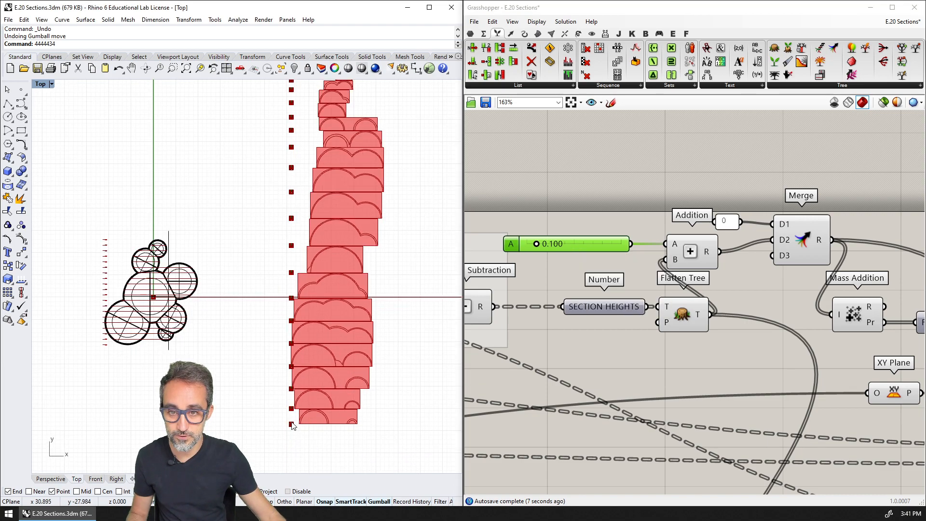
pyautogui.scroll(5, 326, 415)
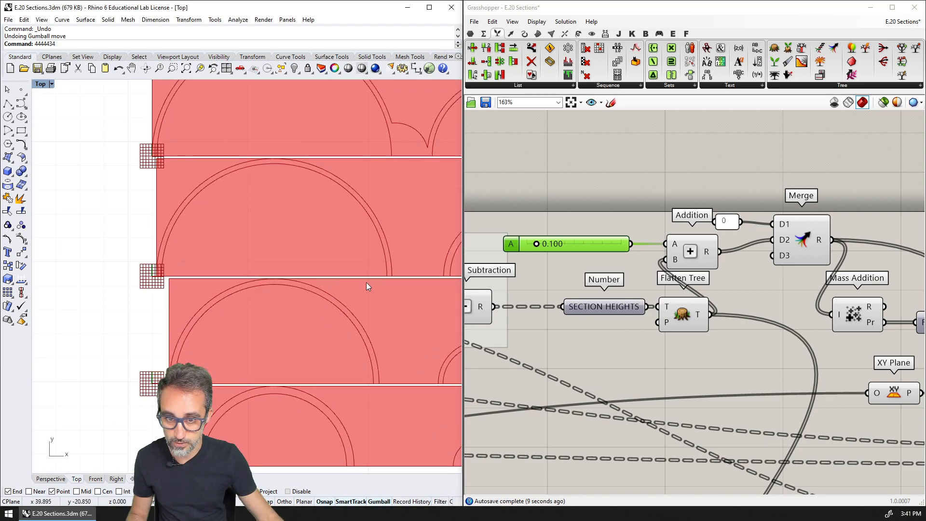
pyautogui.scroll(-5, 366, 282)
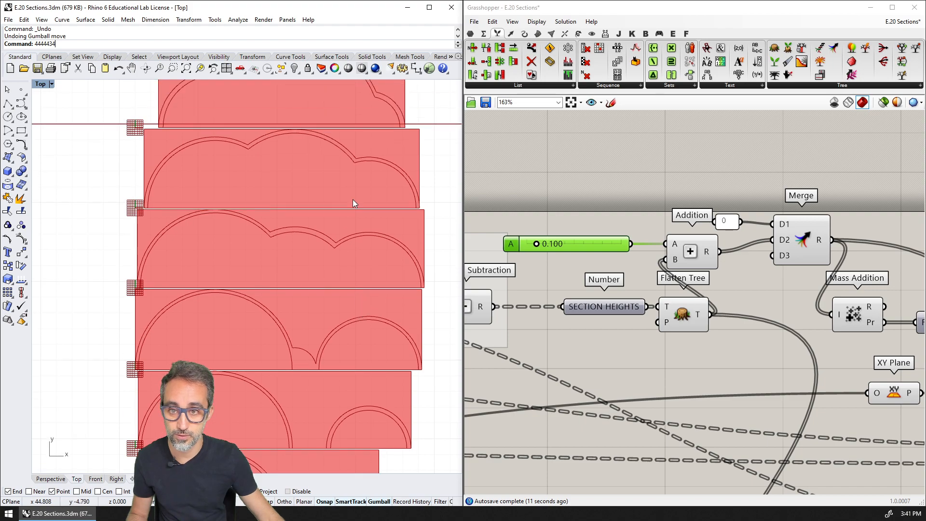
pyautogui.scroll(-8, 353, 203)
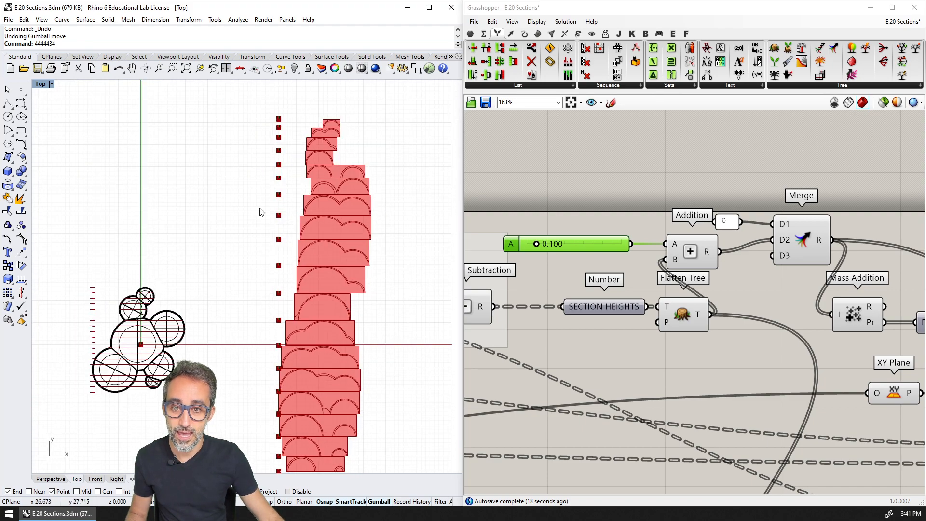
# - Switch the model to the perspective view and turn off the preview of the lower Orient component
pyautogui.doubleClick(41, 84)
pyautogui.doubleClick(280, 87)
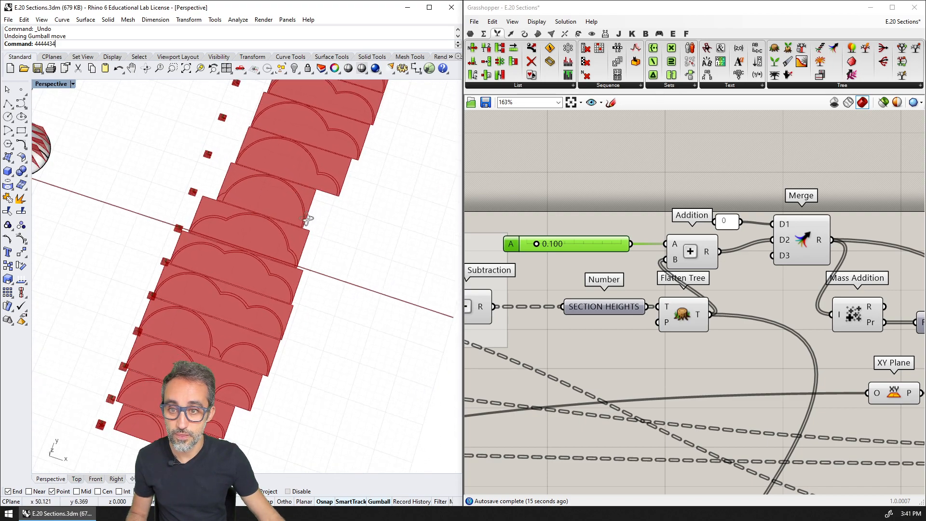
pyautogui.moveTo(307, 219); pyautogui.dragTo(282, 149, button='right')
pyautogui.scroll(-7, 797, 316)
pyautogui.scroll(4, 879, 373)
pyautogui.moveTo(879, 373); pyautogui.dragTo(816, 309, button='right')
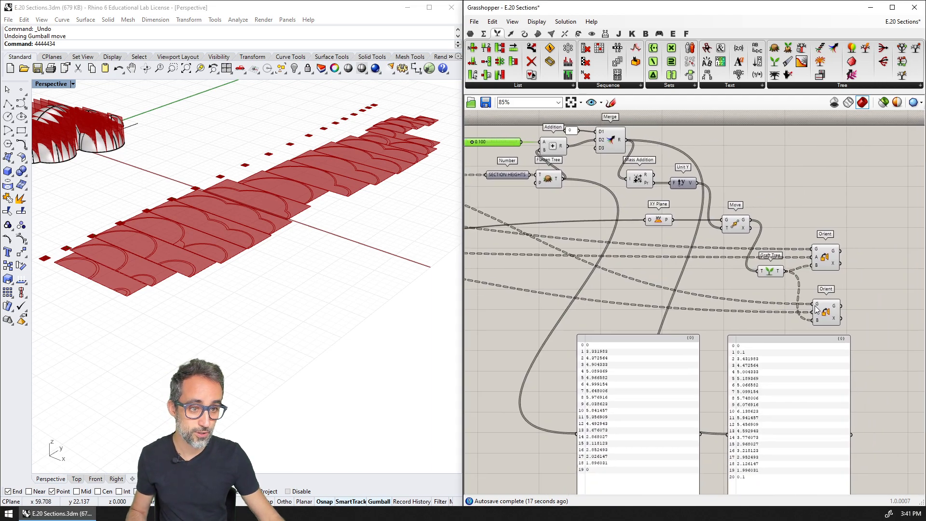
pyautogui.click(815, 309)
pyautogui.hotkey('ctrl', 'q')
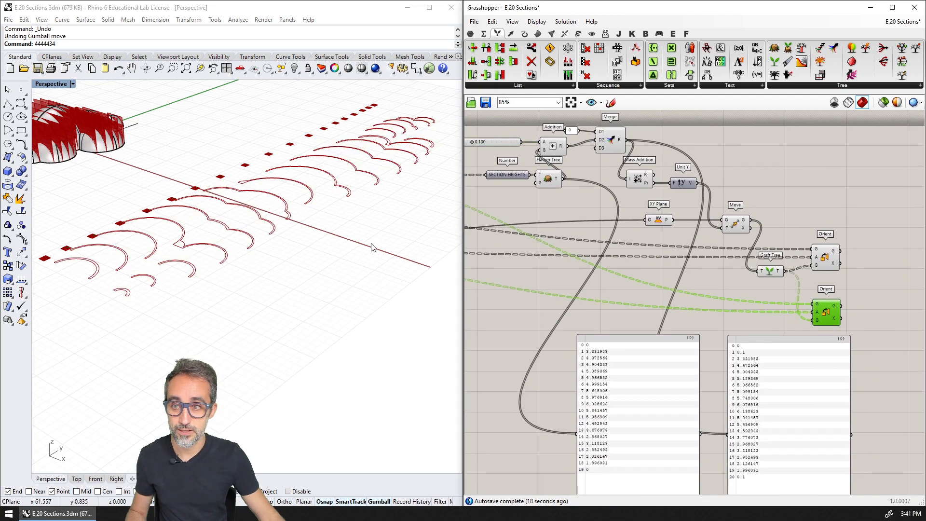
# - Turn off the previews of Graft Tree, Move, Addition, Merge, Flatten Tree and Mass Addition
pyautogui.click(771, 271)
pyautogui.click(735, 224)
pyautogui.moveTo(657, 153); pyautogui.dragTo(683, 233, button='right')
pyautogui.moveTo(682, 190); pyautogui.dragTo(568, 276)
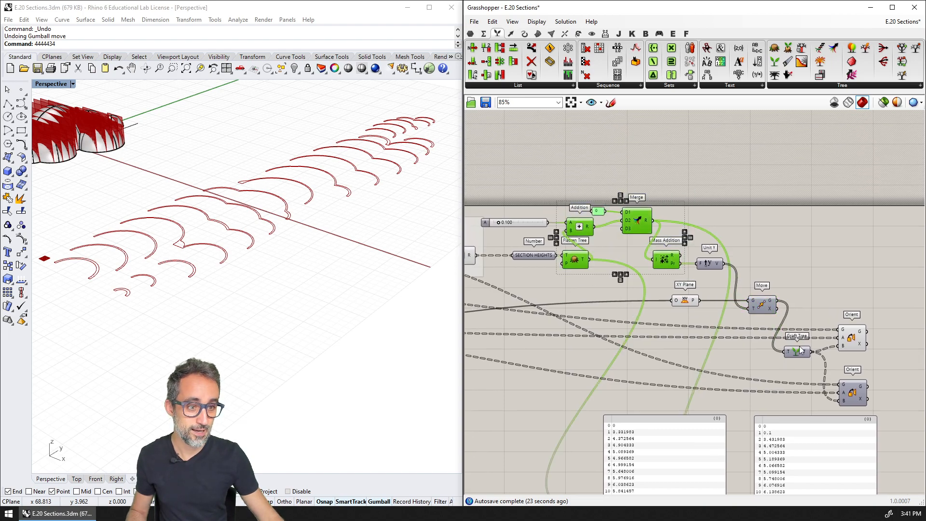
# - Turn the lower Orient component's preview back on and inspect the laid-out section boxes in the perspective view
pyautogui.click(849, 338)
pyautogui.click(841, 388)
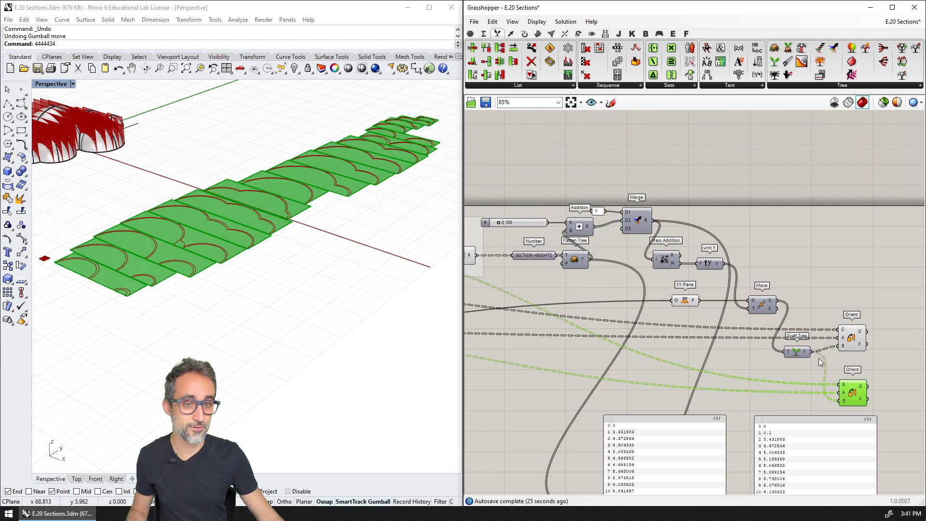
pyautogui.moveTo(244, 226); pyautogui.dragTo(266, 267, button='right')
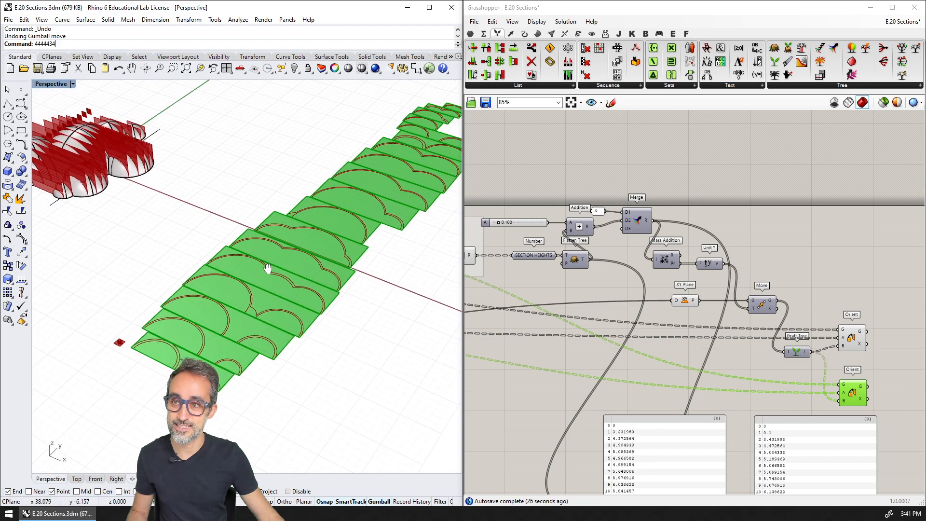
pyautogui.scroll(-5, 265, 267)
# - Turn off the preview of the Bounding Box component to hide the original boxes around the cloud model
pyautogui.moveTo(506, 251); pyautogui.dragTo(704, 284, button='right')
pyautogui.moveTo(470, 314); pyautogui.dragTo(675, 248, button='right')
pyautogui.click(663, 207)
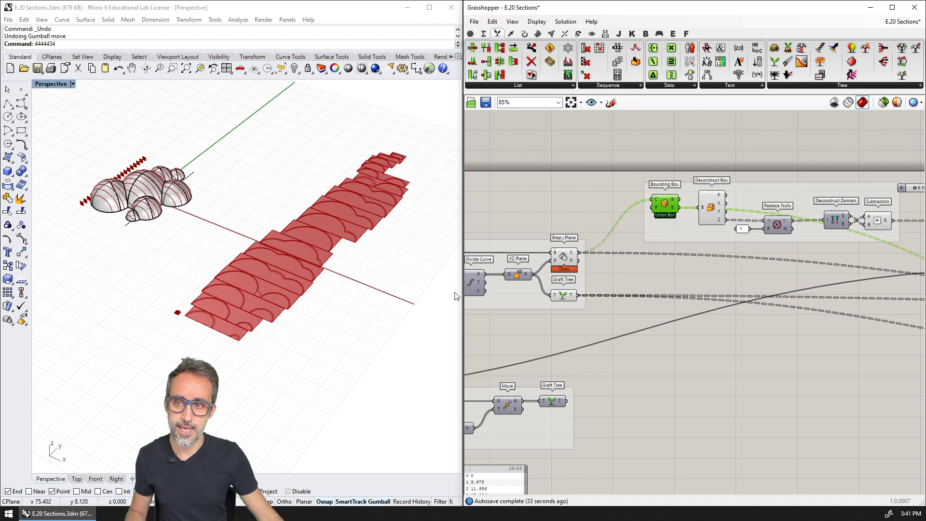
pyautogui.moveTo(745, 290); pyautogui.dragTo(642, 296, button='right')
pyautogui.scroll(-2, 750, 299)
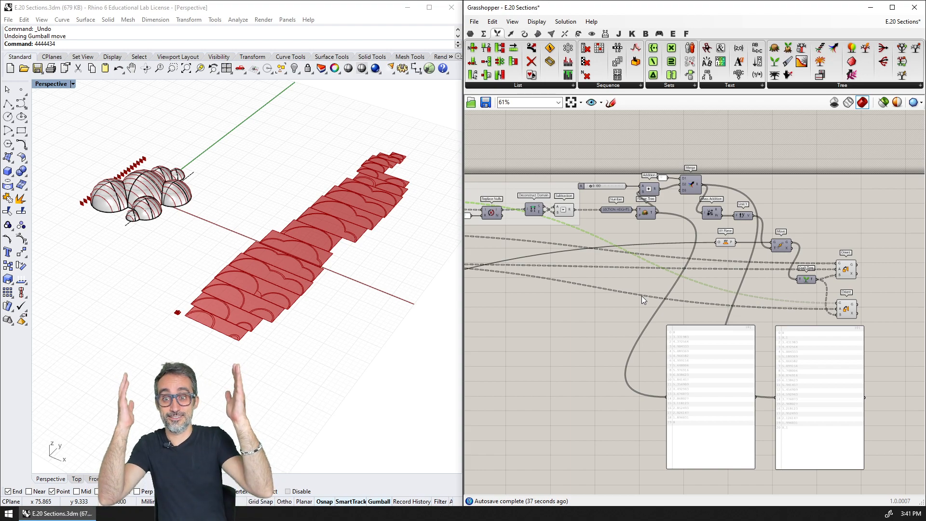